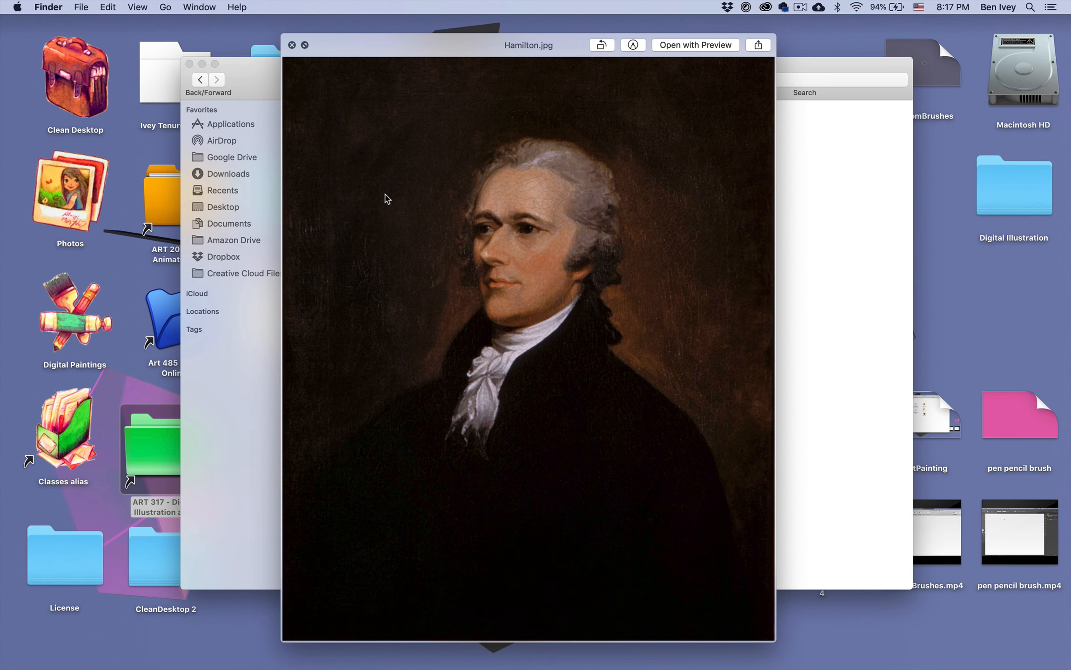
Preview the portrait images from Hamilton.jpg through Washington.jpg and back to Franklin.png
key(Down)
key(Down)
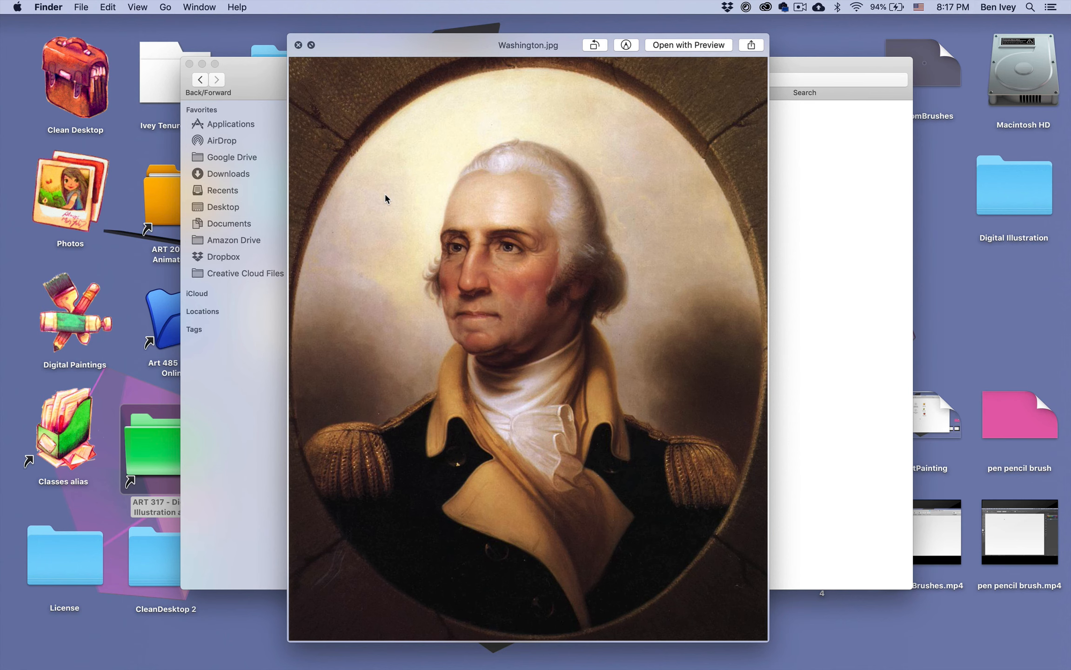
key(Up)
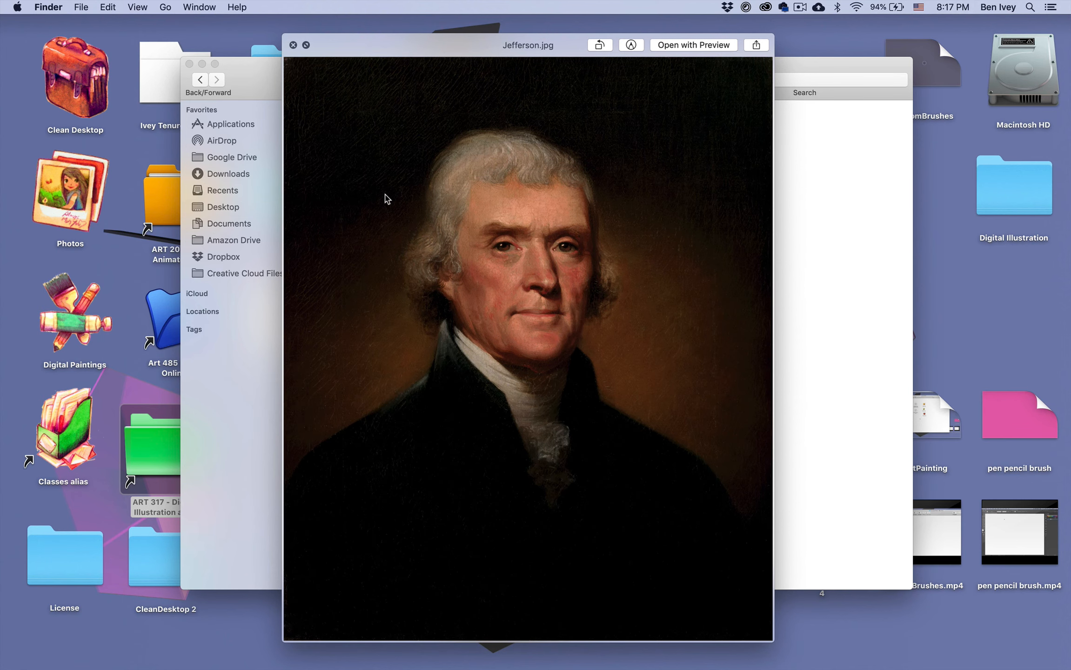
key(Up)
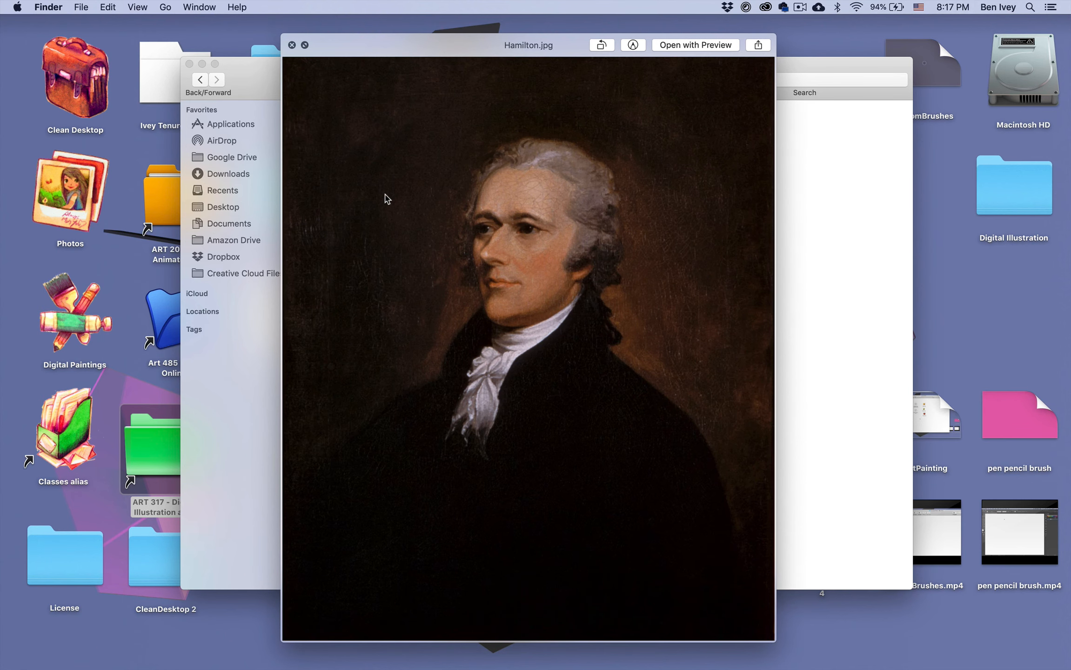
key(Up)
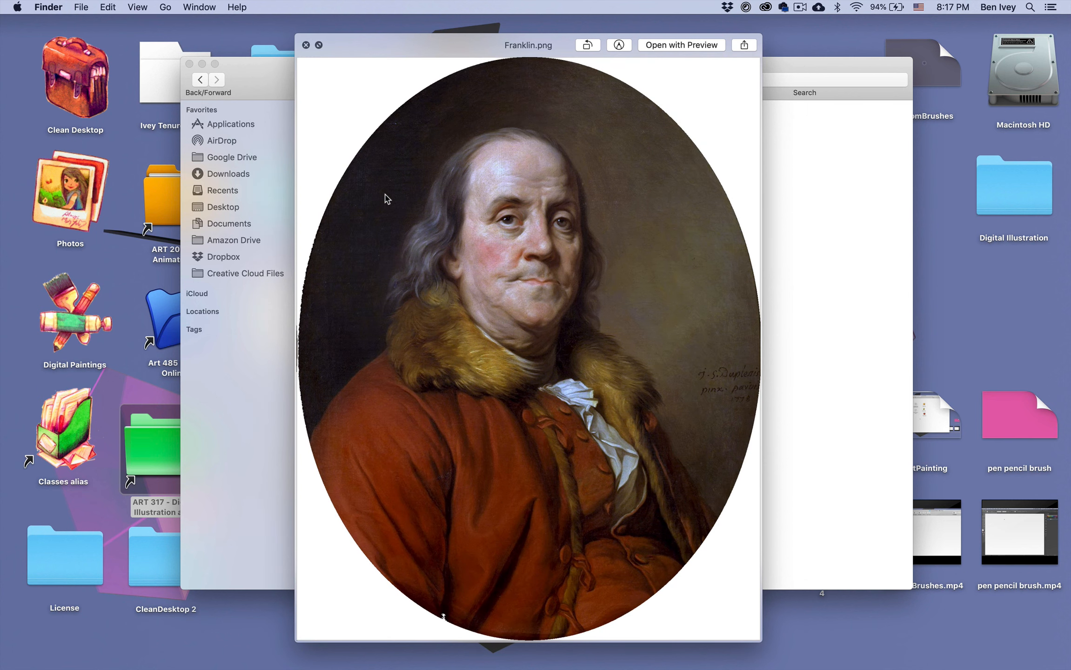
Close the preview and move Franklin.png below the other images in the Historical Portraits folder
key(space)
drag(443, 203, 451, 286)
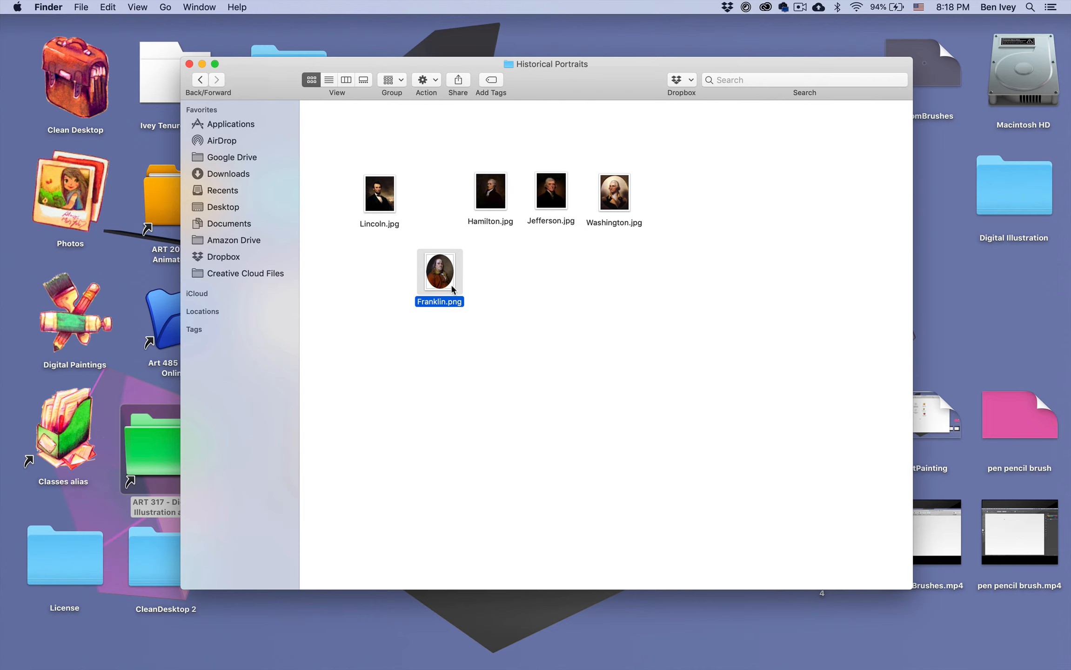
click(550, 399)
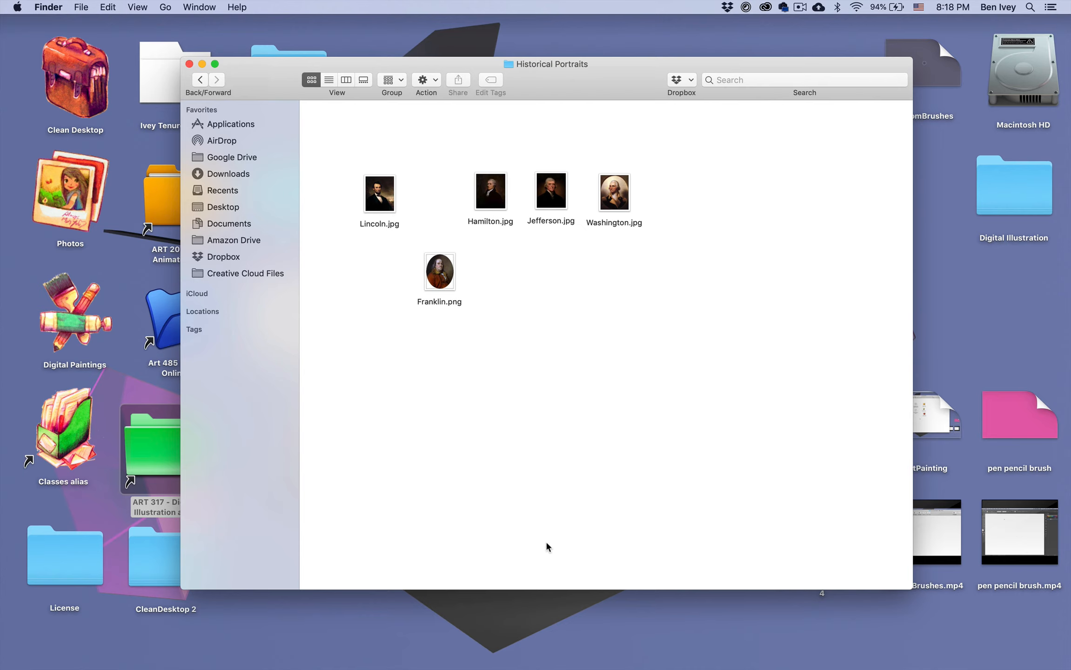
Switch to Illustrator and create a new document 10 in wide and 13 in high
mouse_move(390, 663)
click(239, 660)
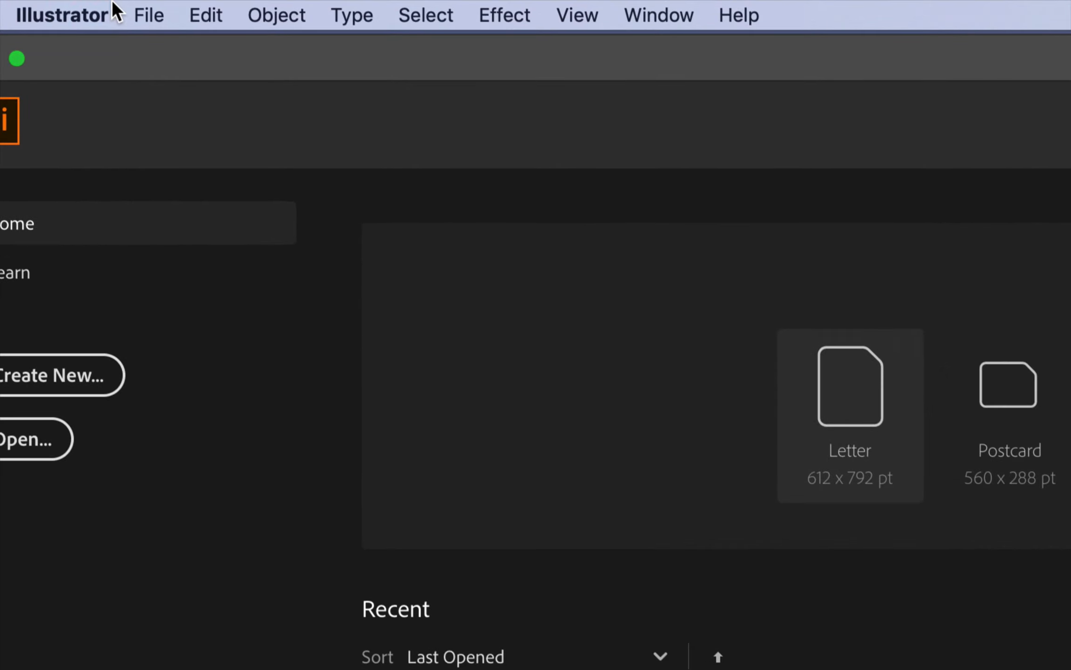
click(93, 6)
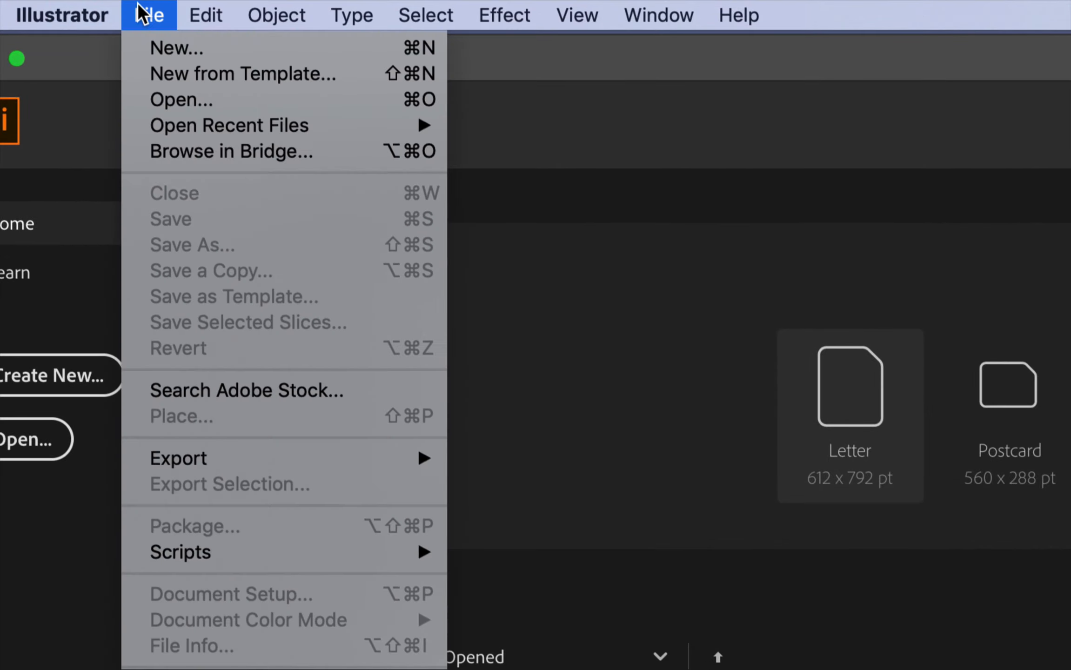
click(158, 48)
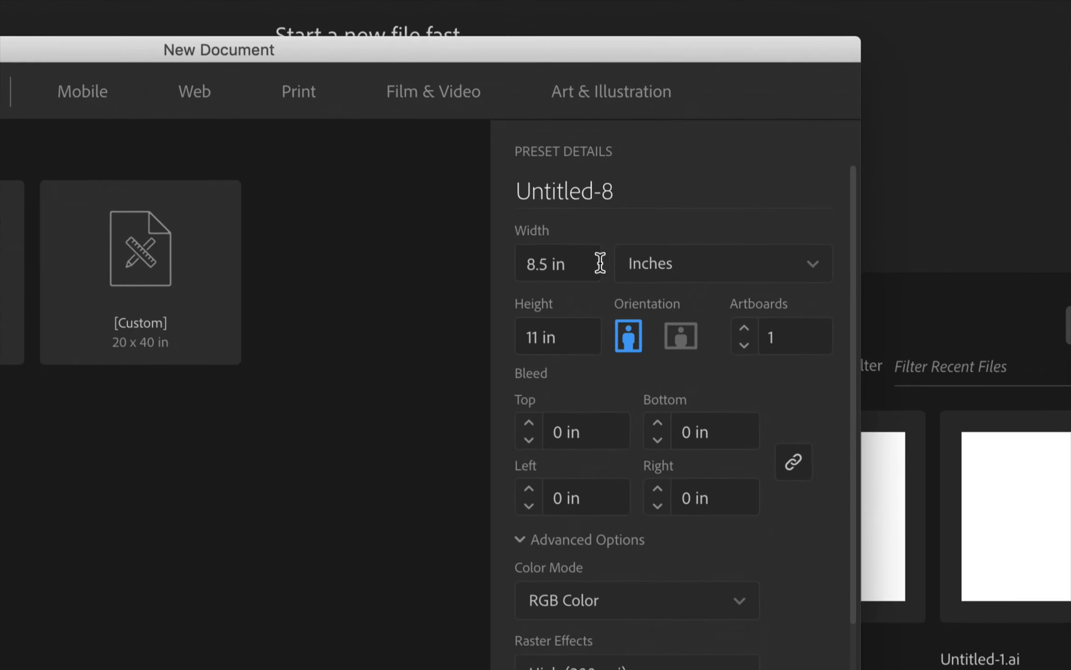
click(591, 263)
text(10)
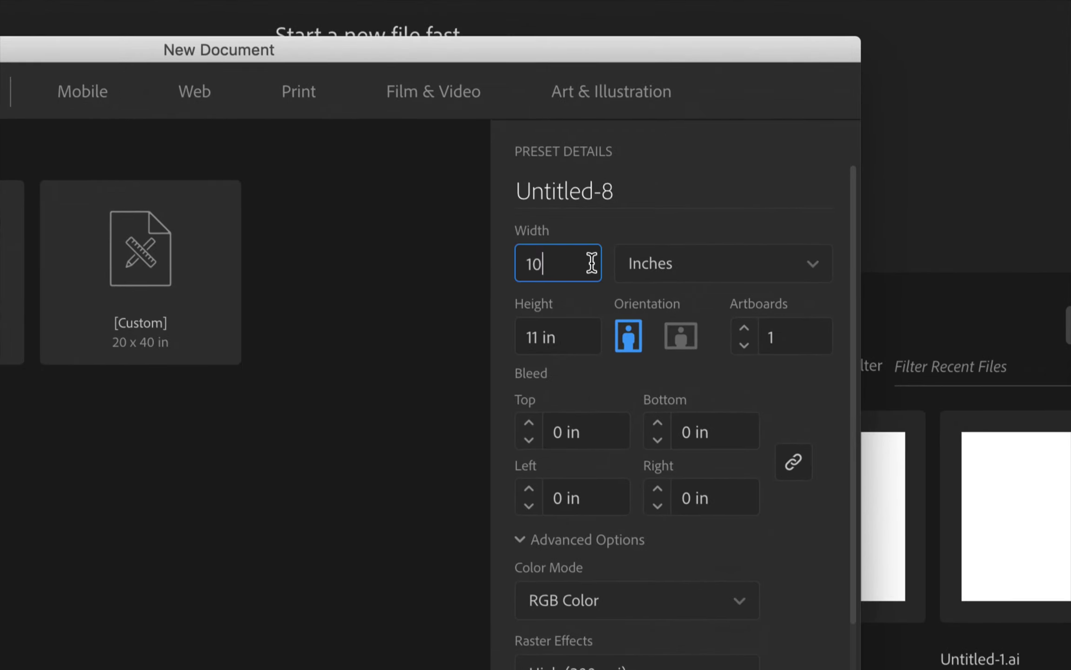
click(567, 333)
text(13)
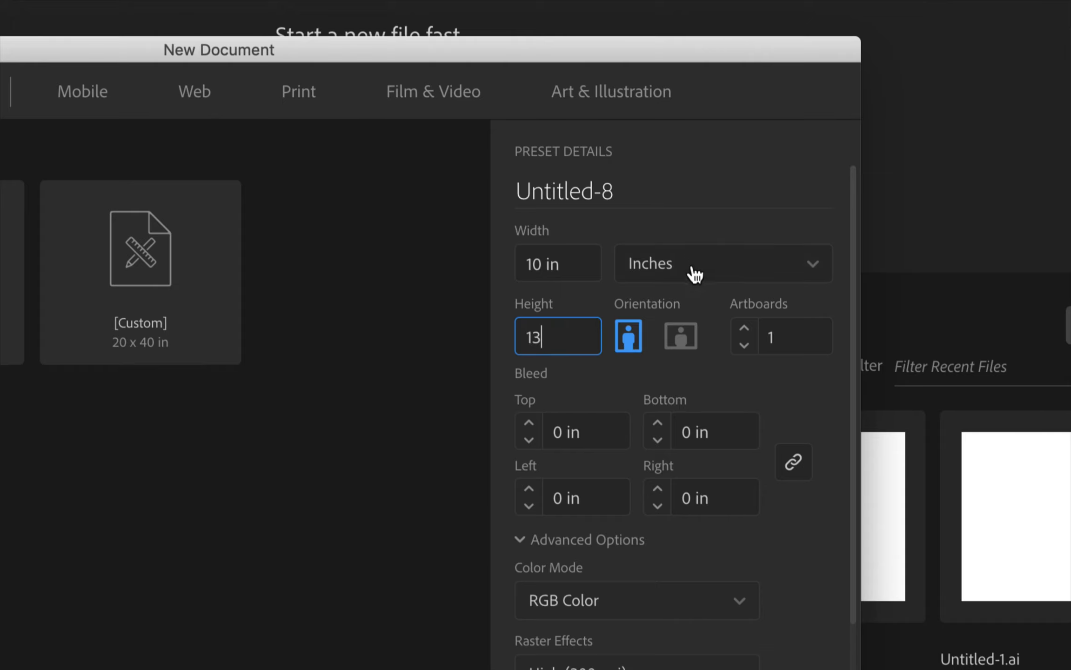
click(698, 224)
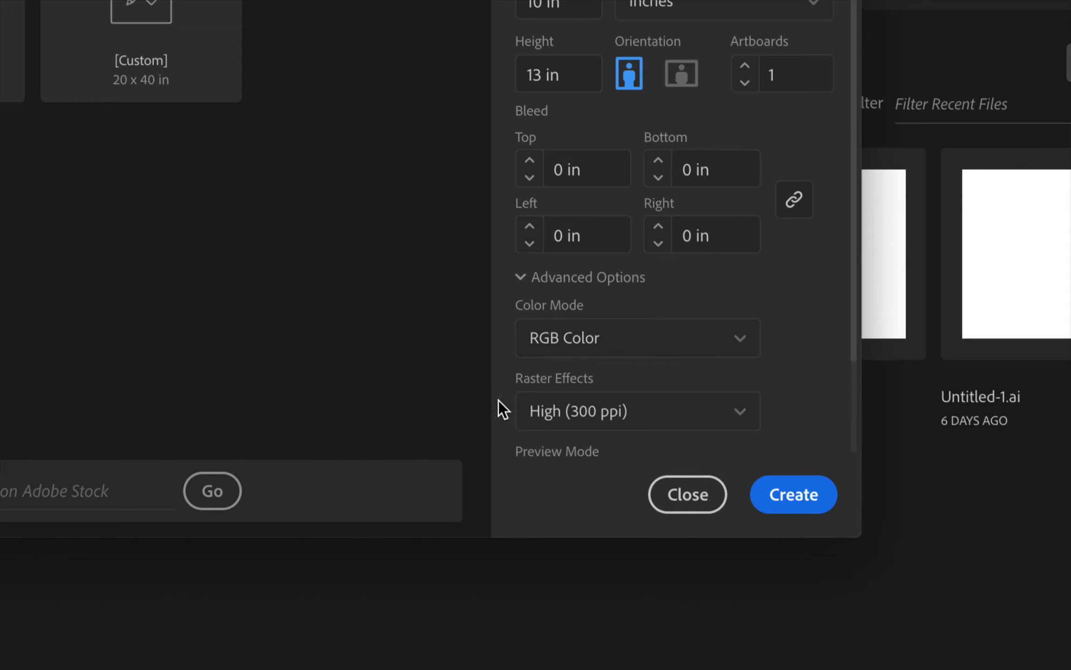
click(792, 497)
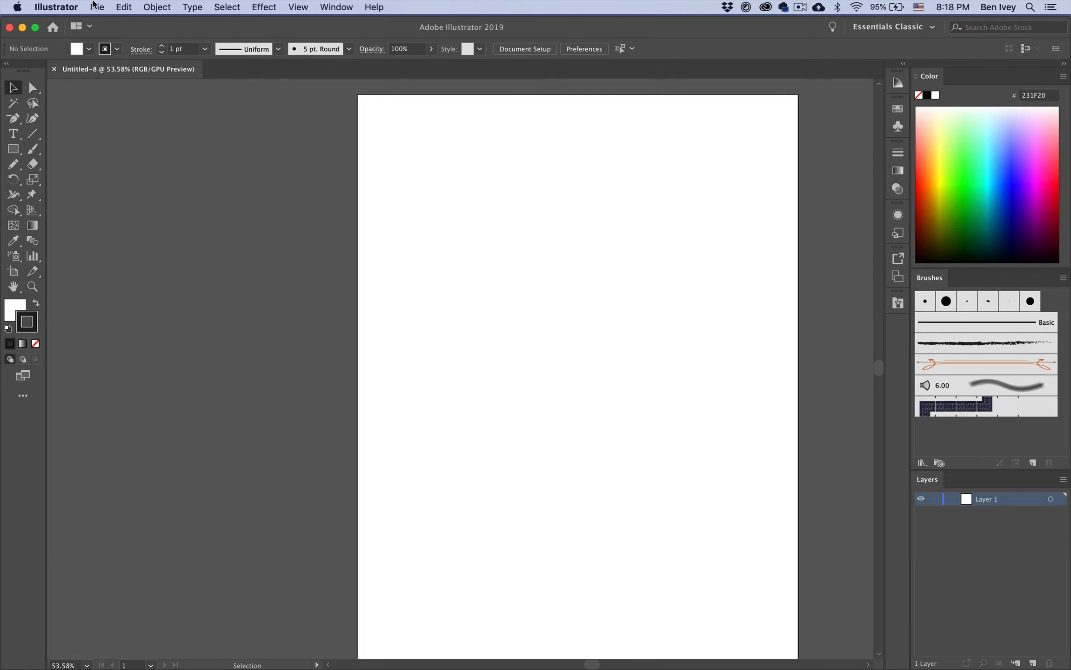
Start placing an image and browse from Unit 4 - Vector Brush Painting through Project to the Historical Portraits folder
click(95, 6)
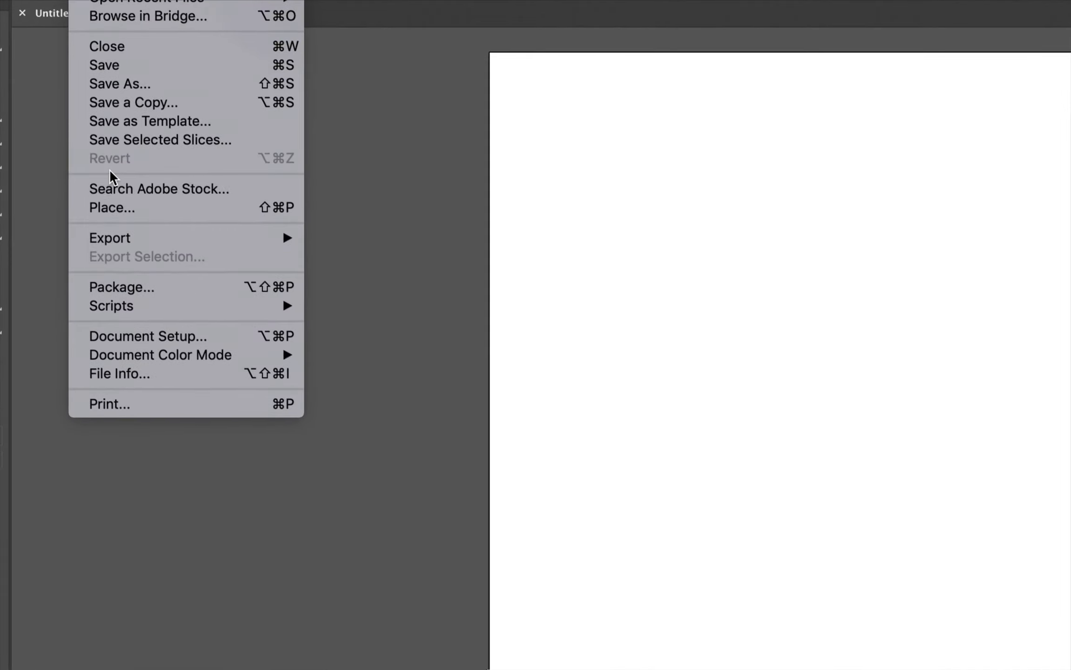
click(116, 205)
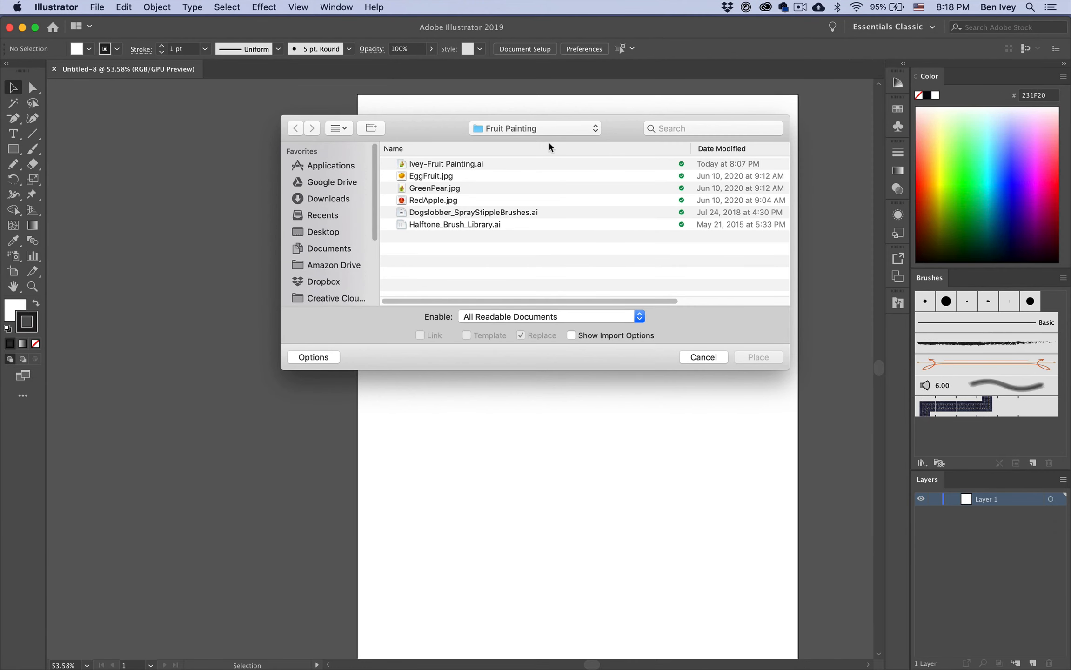
click(574, 133)
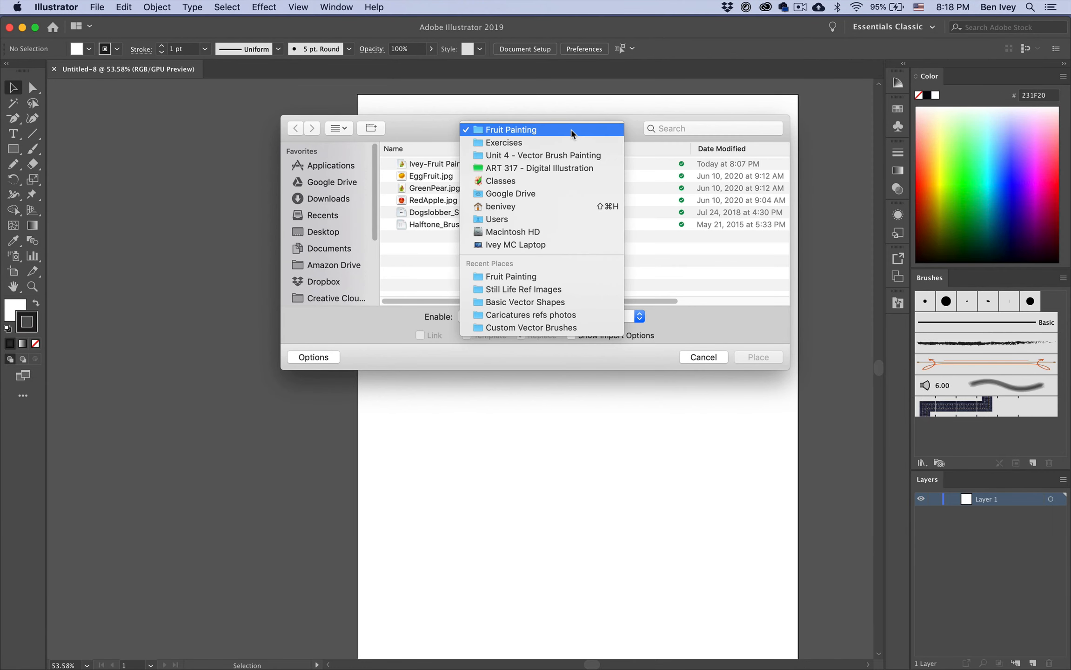
click(567, 157)
click(437, 177)
double_click(438, 165)
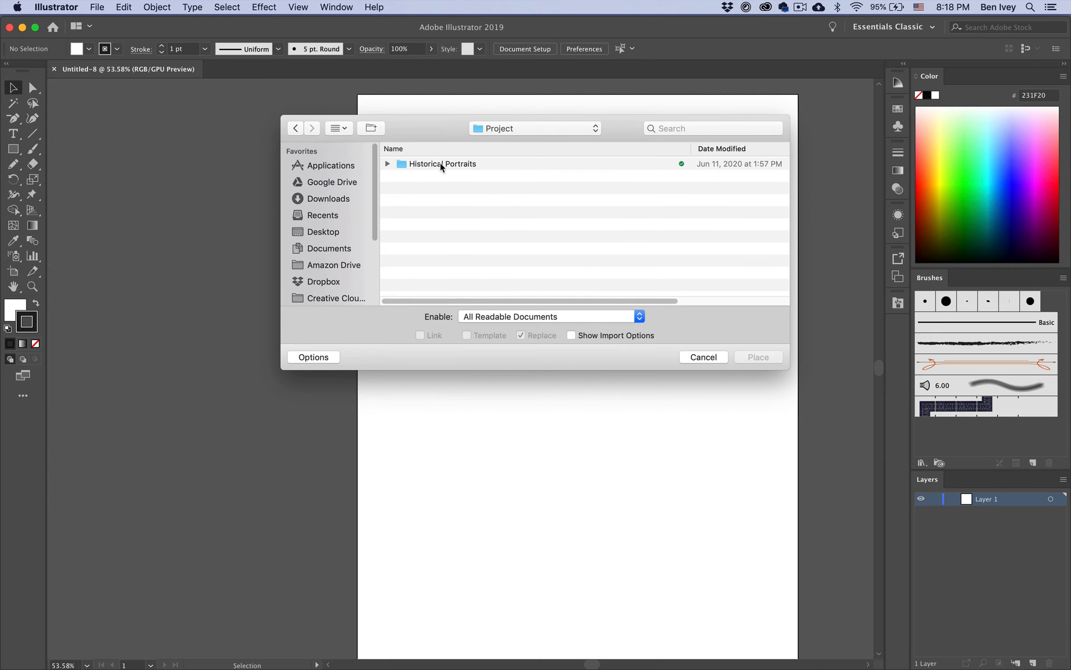
double_click(438, 165)
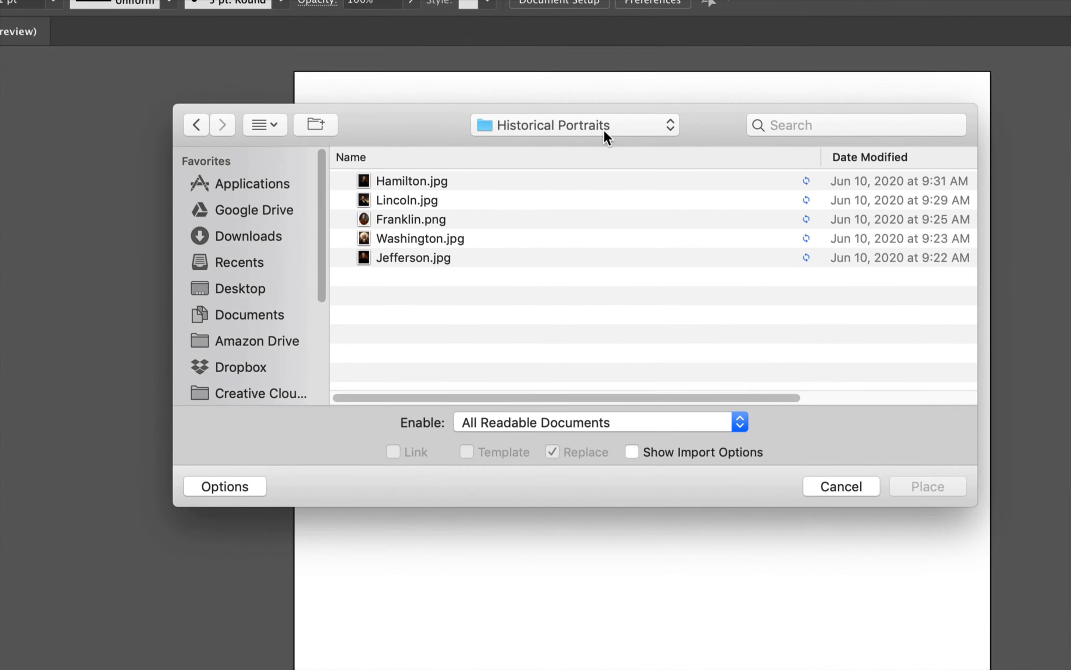
Place Franklin.png as a linked image on a template layer
click(406, 219)
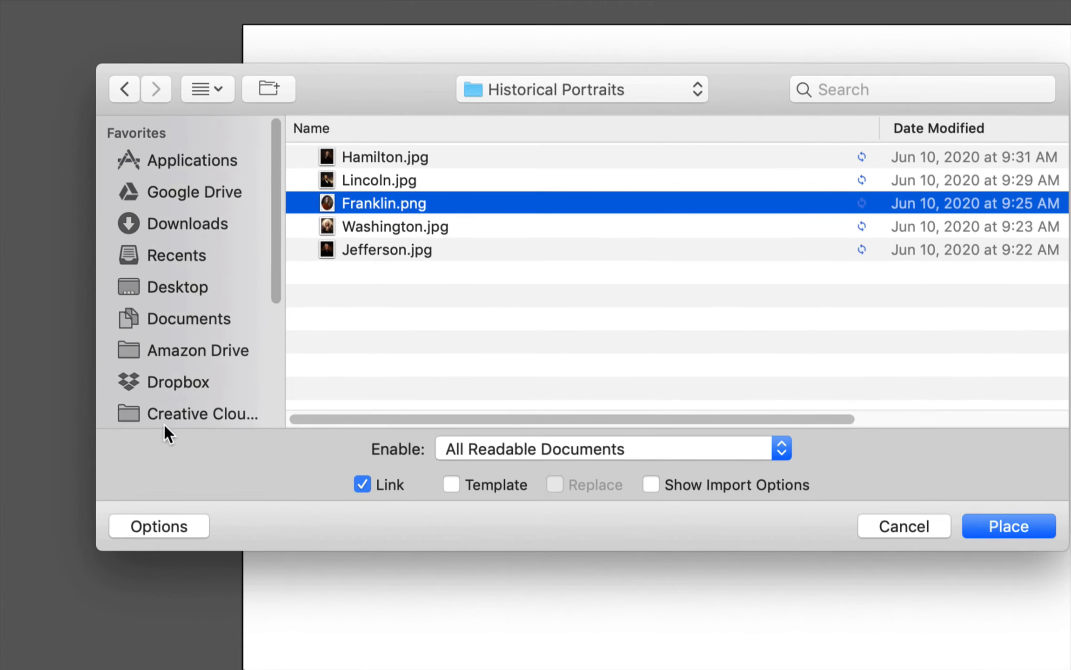
click(163, 525)
click(165, 523)
click(989, 525)
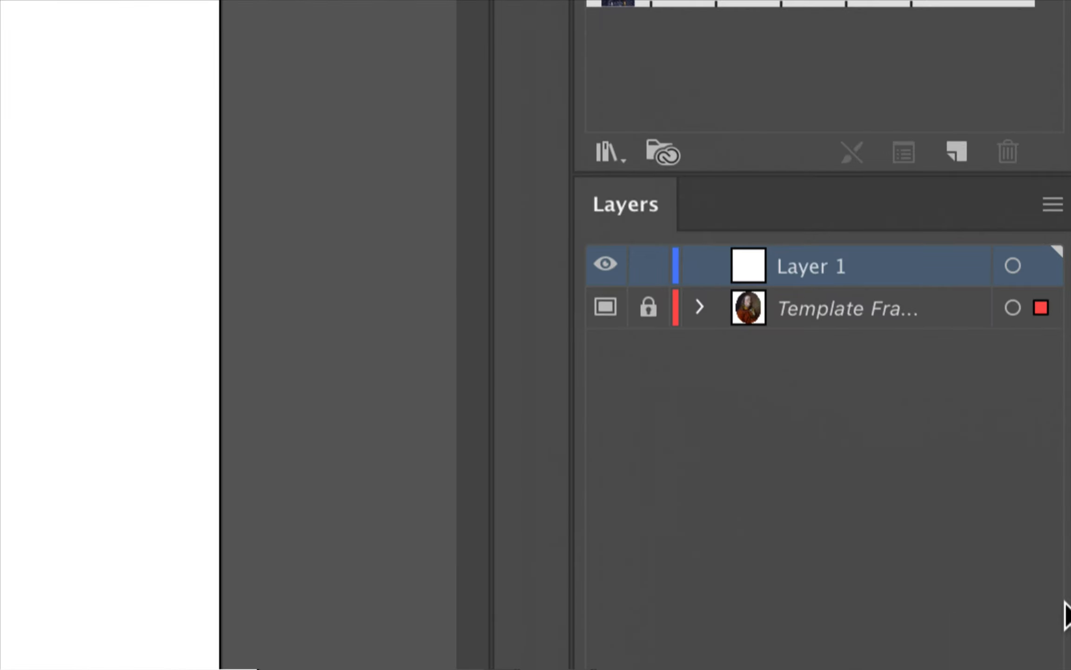
Unlock the template layer and move the Franklin portrait fully onto the artboard
click(643, 307)
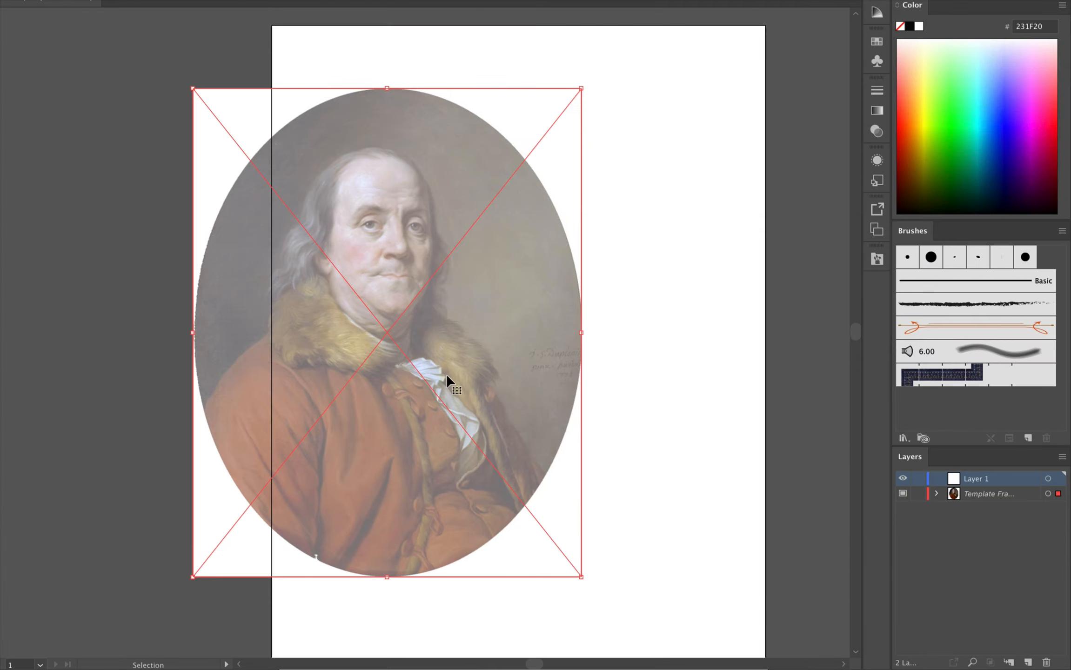
drag(447, 374, 585, 379)
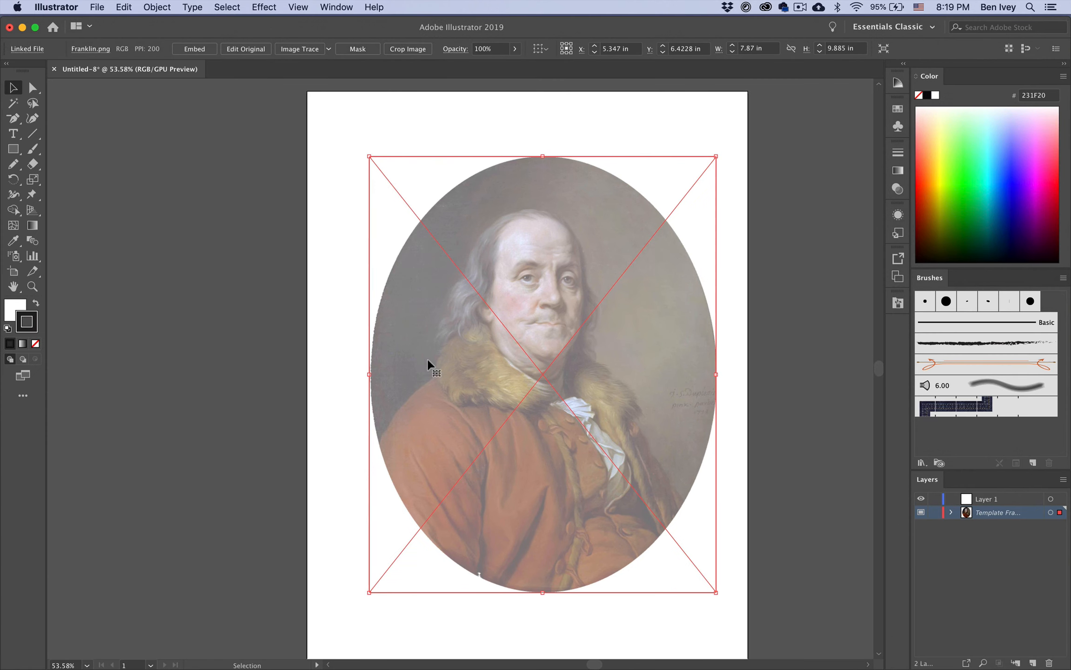
Enlarge the portrait proportionally to about 11.66 by 14.65 in and reposition it over the artboard
drag(369, 374, 285, 375)
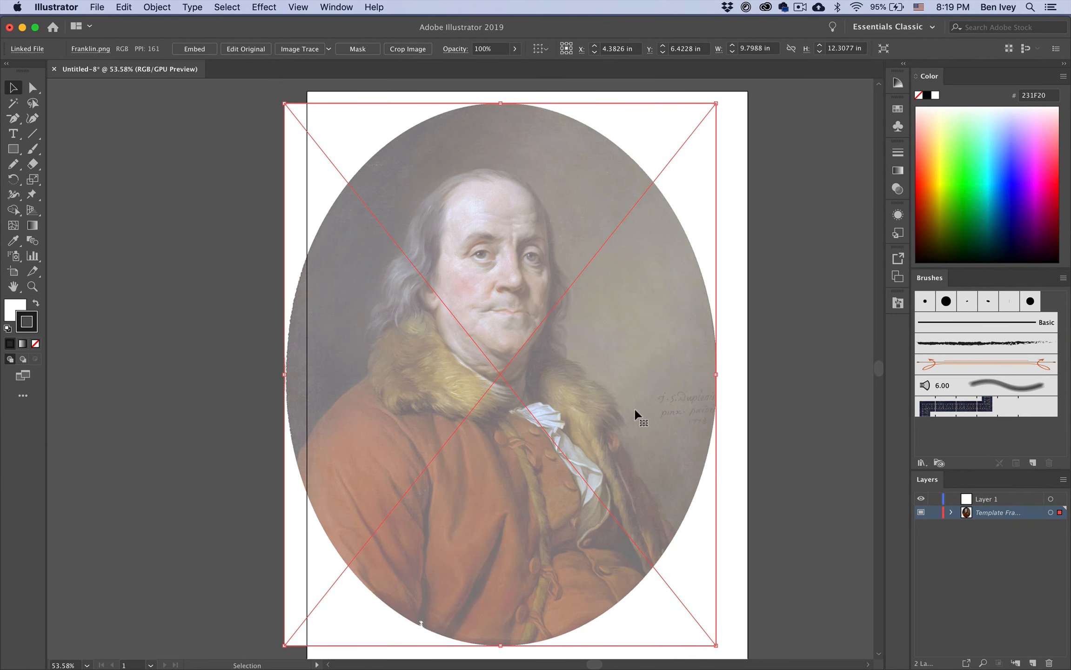
drag(718, 377, 800, 377)
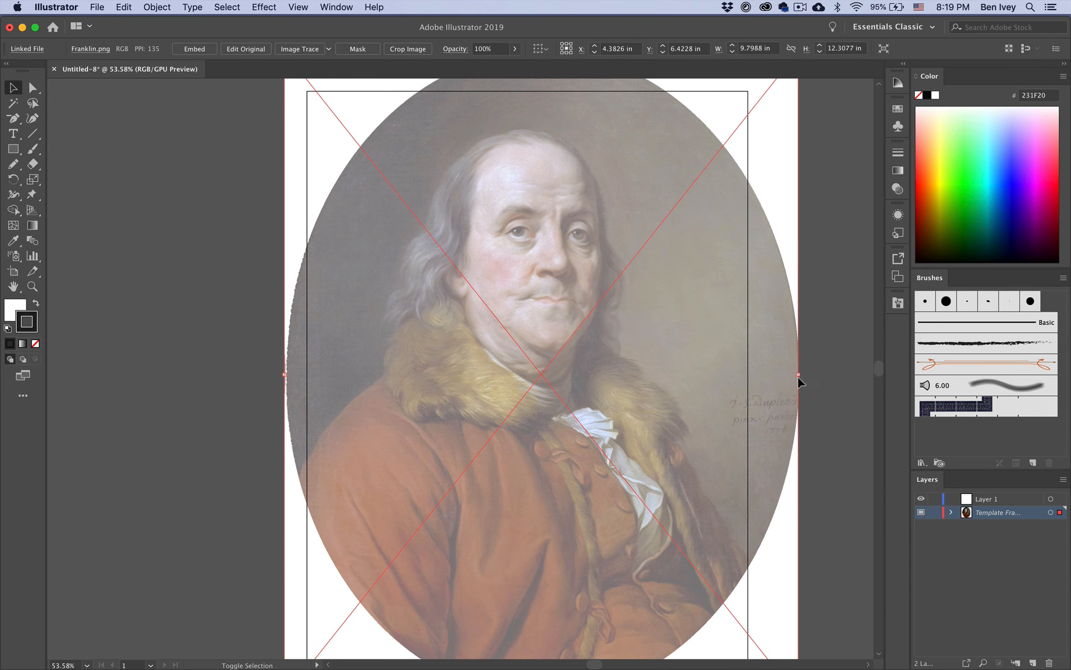
drag(693, 379, 693, 393)
scroll(694, 393, down, 2)
scroll(692, 394, down, 3)
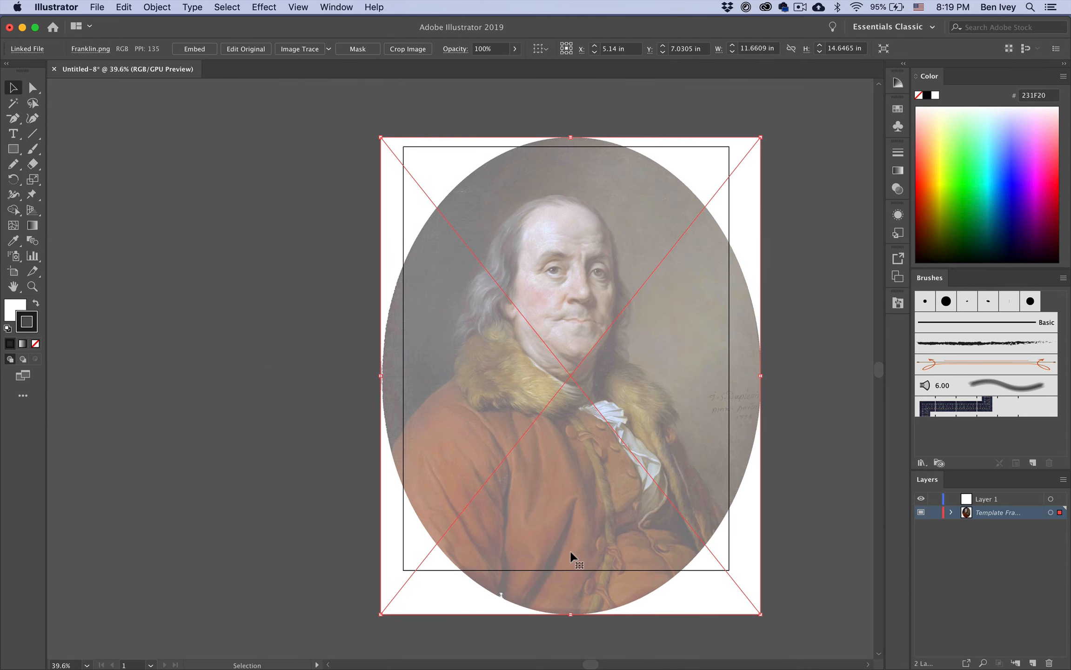
Scale the portrait proportionally to about 14.14 by 17.76 in and shift it so the face is centred on the artboard
drag(569, 618, 604, 657)
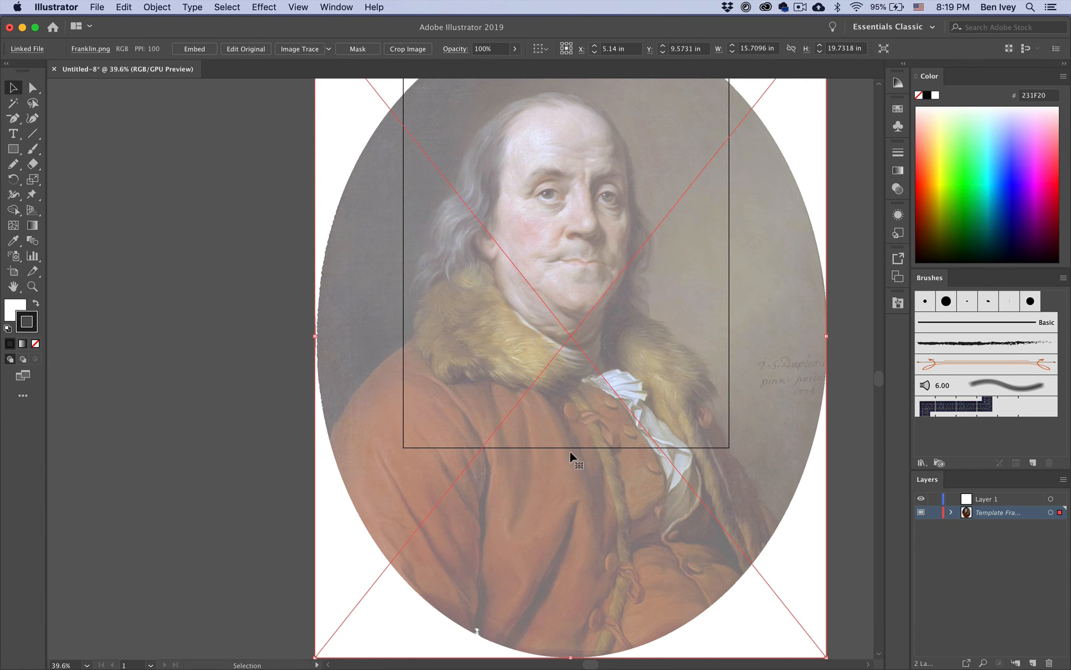
drag(826, 336, 775, 336)
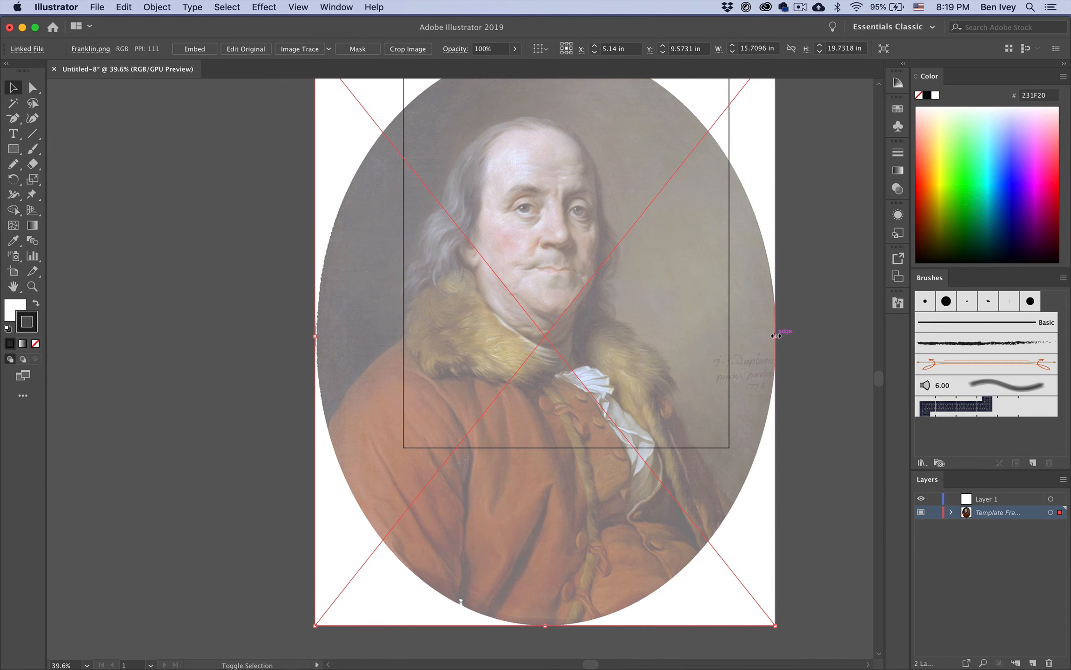
drag(629, 354, 660, 348)
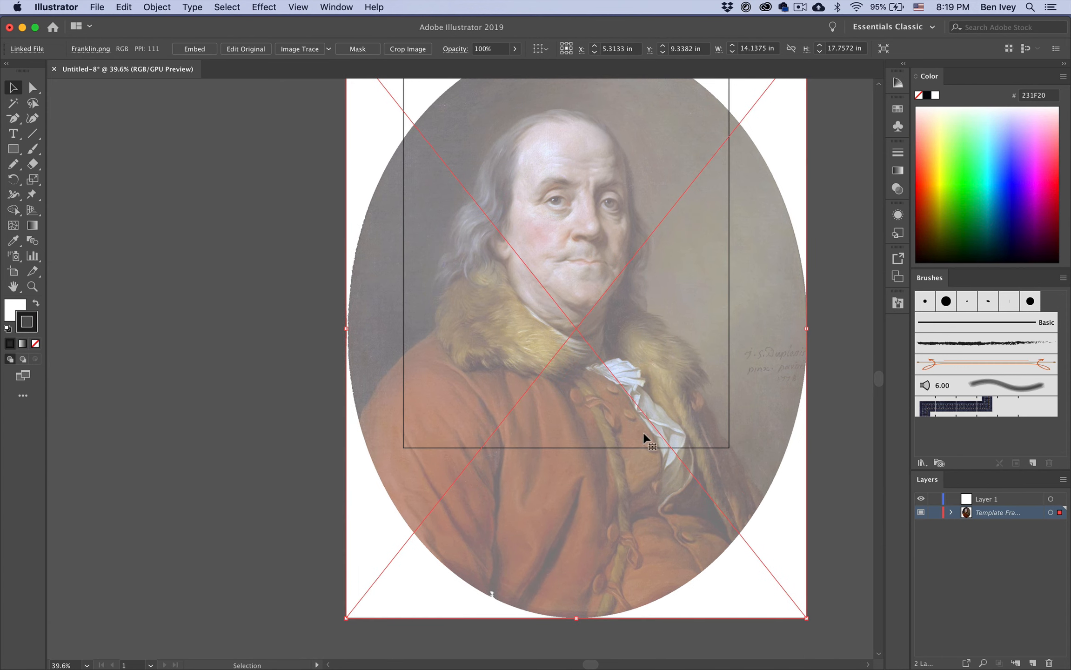
Enlarge the portrait to about 15.13 by 19.01 in, framing the head and upper chest within the artboard, and deselect it
scroll(580, 313, up, 5)
drag(580, 313, 581, 291)
drag(347, 387, 316, 391)
mouse_move(539, 405)
mouse_down()
mouse_move(560, 376)
mouse_move(550, 386)
mouse_up()
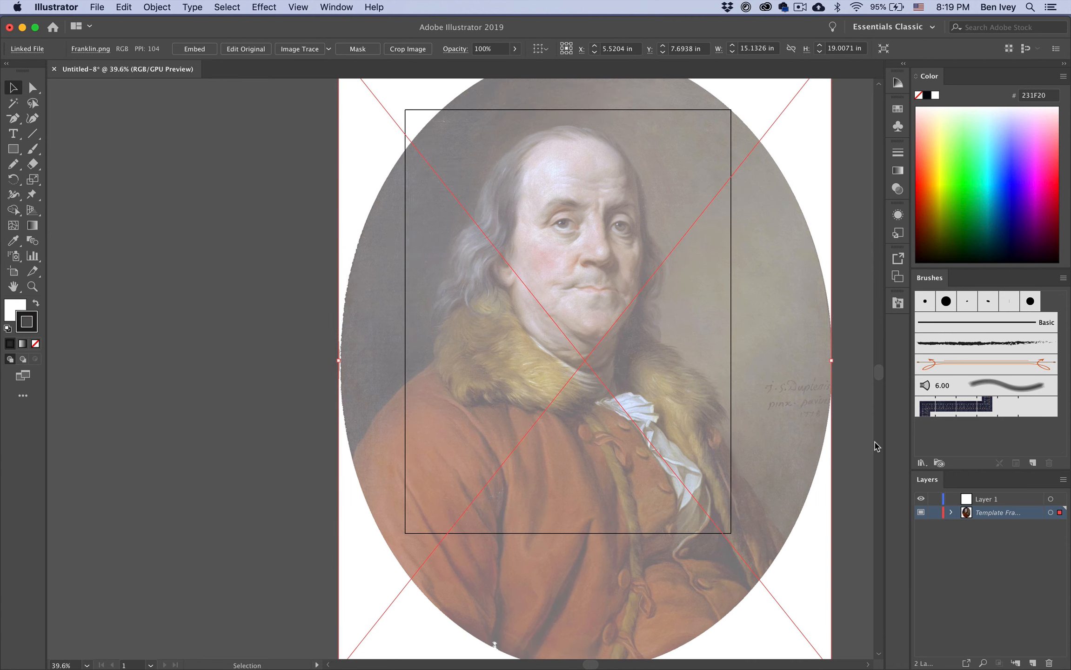
click(291, 354)
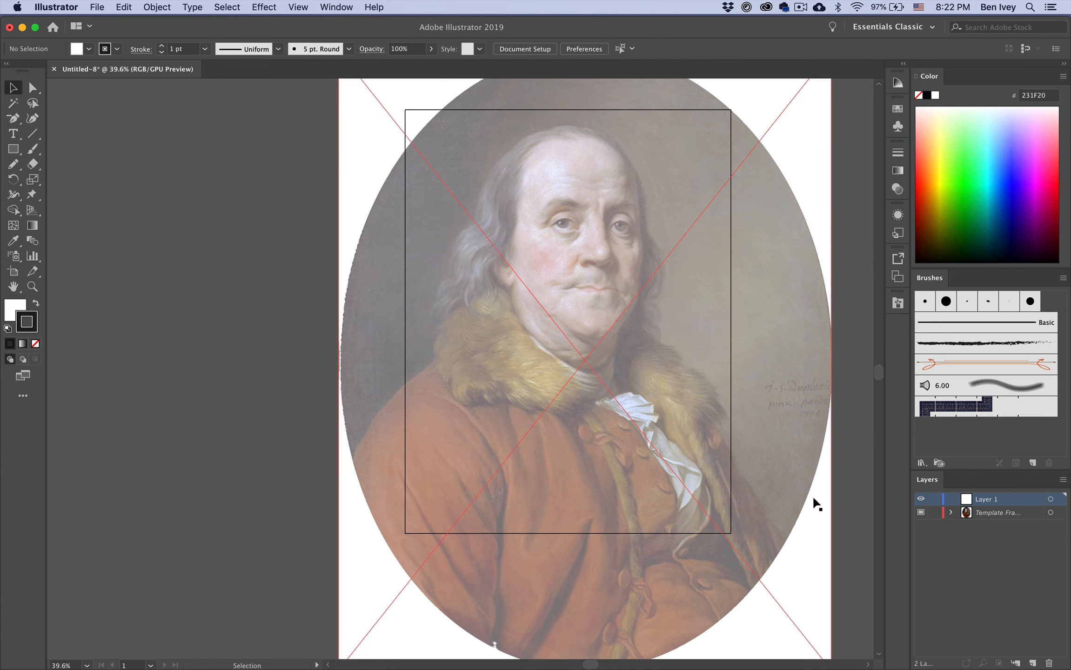
Turn off image dimming in the Franklin template layer's options
scroll(833, 500, right, 5)
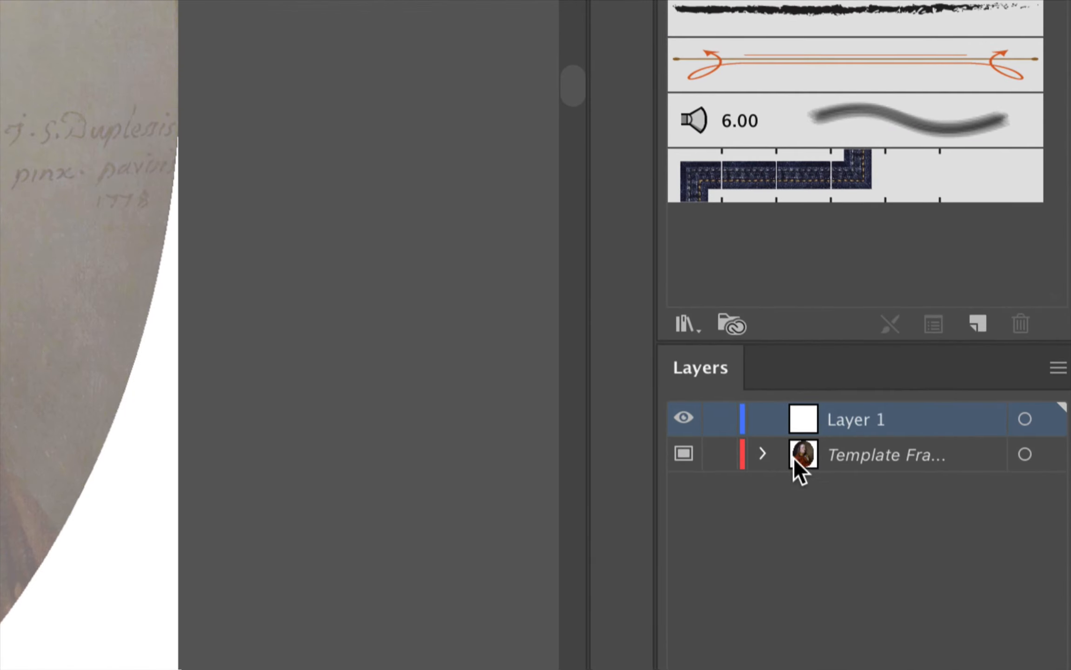
double_click(804, 452)
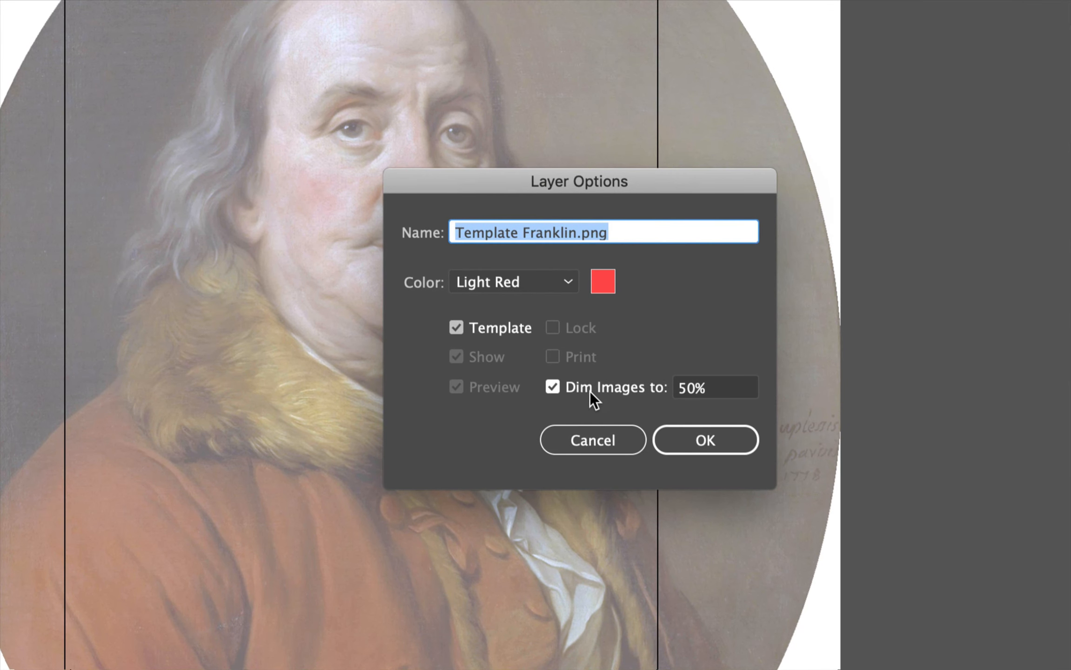
click(553, 387)
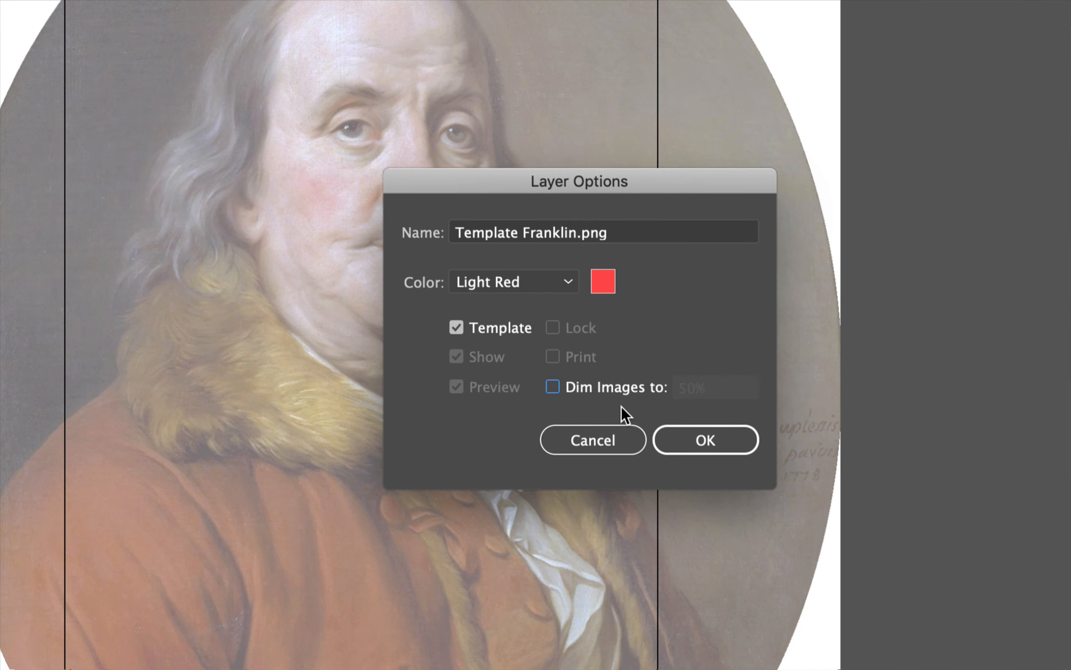
click(706, 440)
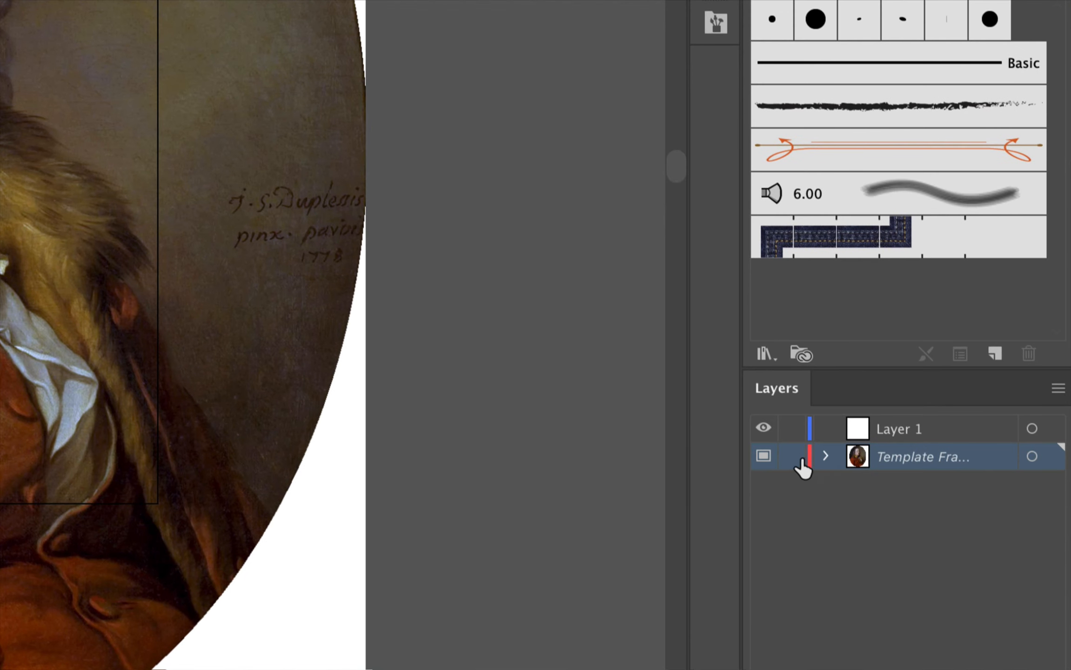
Lock the Franklin template layer and make Layer 1 the active layer
click(792, 457)
click(923, 431)
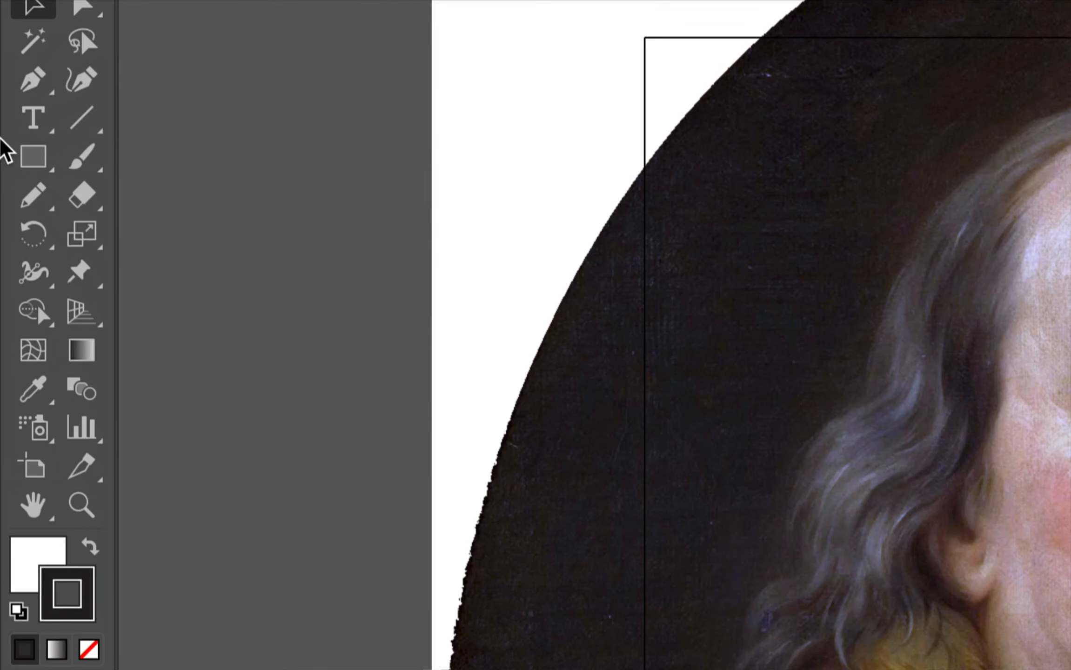
Set the Pencil tool's fidelity one notch closer to Accurate, keeping paths closed when ends are within 15 pixels
click(27, 200)
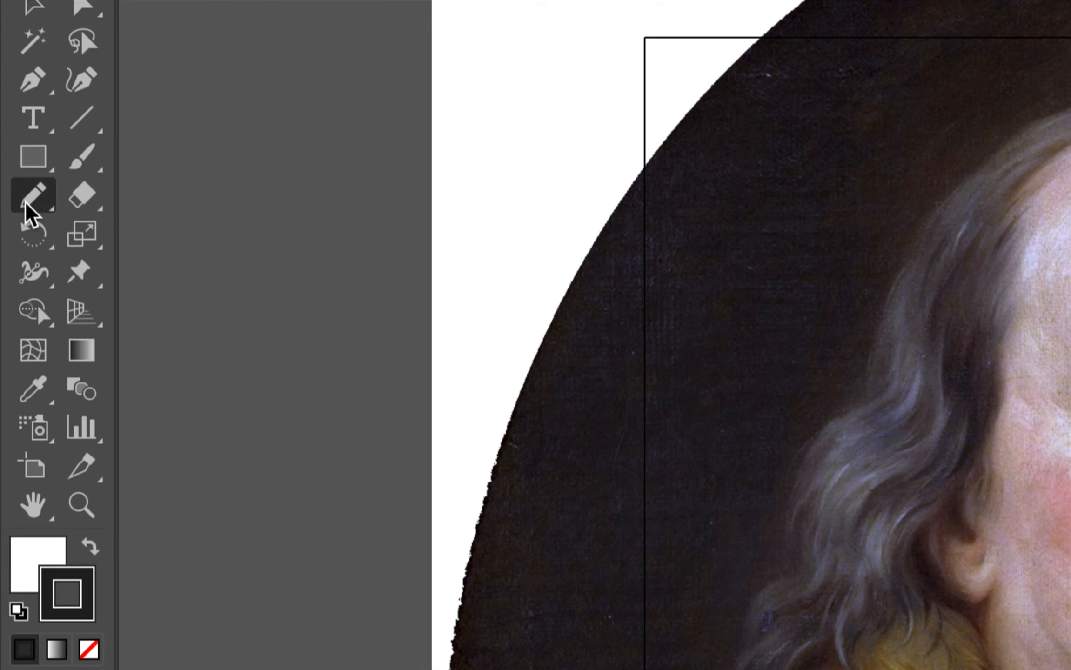
double_click(26, 203)
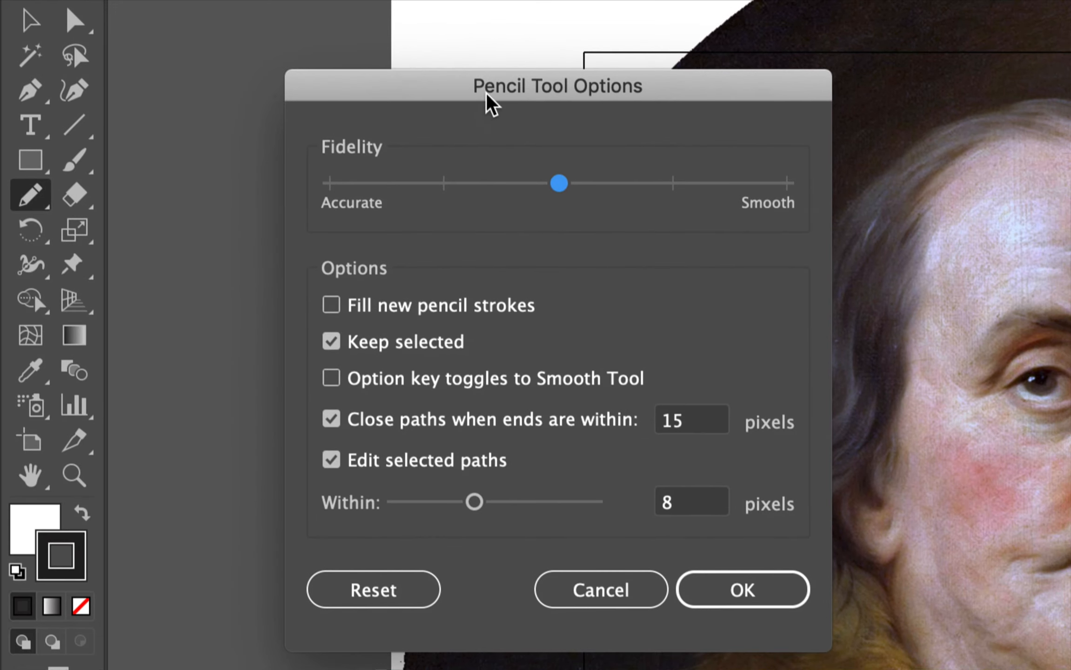
drag(486, 95, 455, 67)
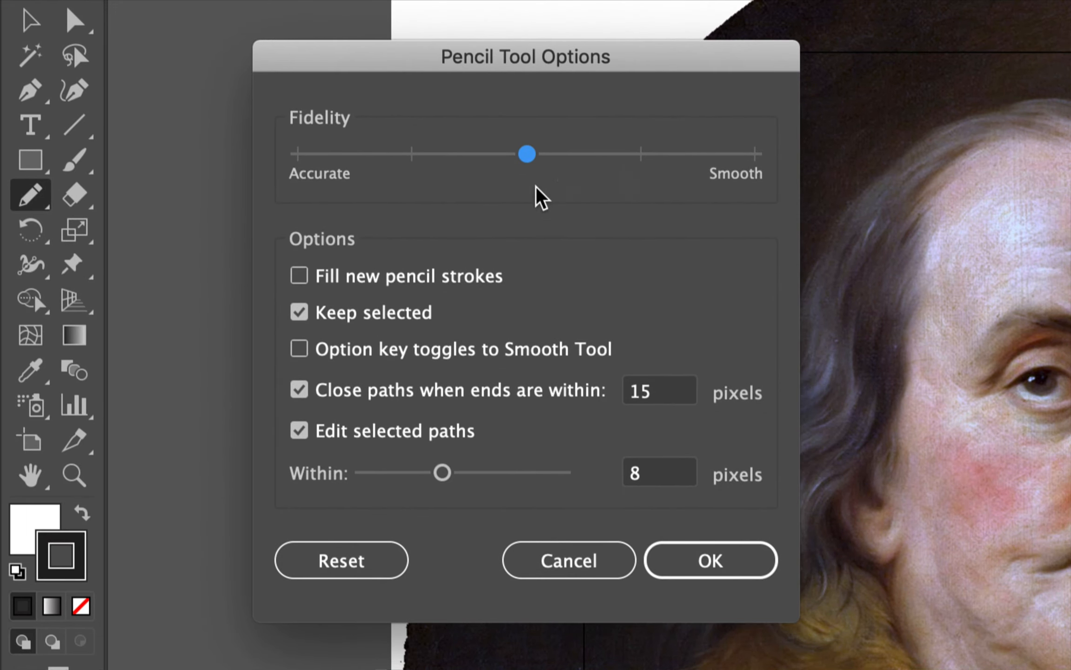
click(407, 157)
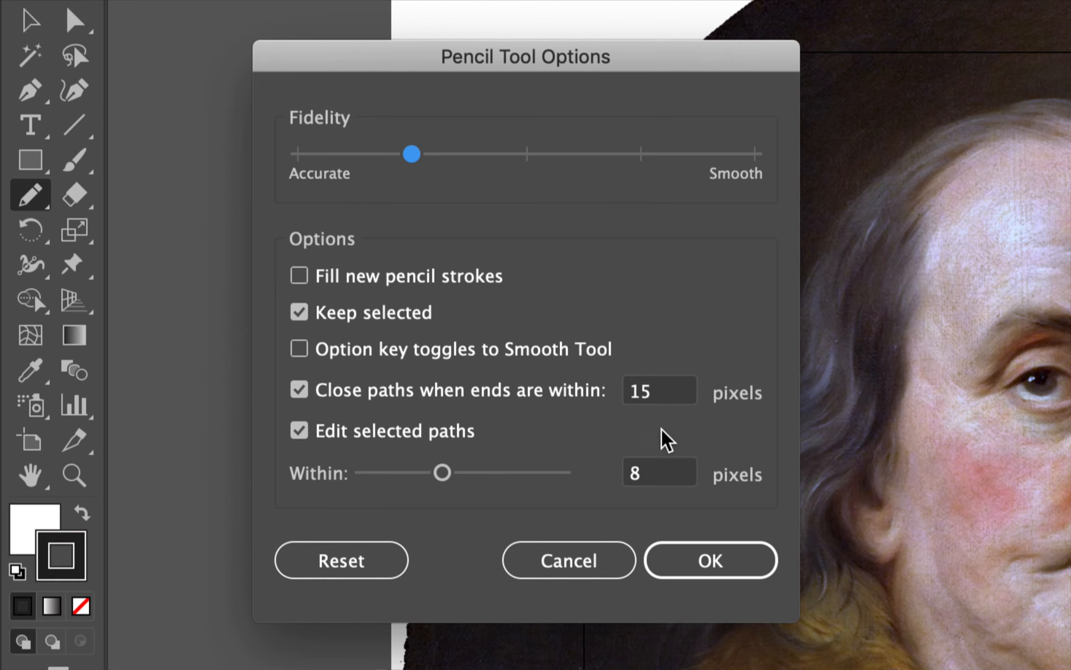
click(724, 562)
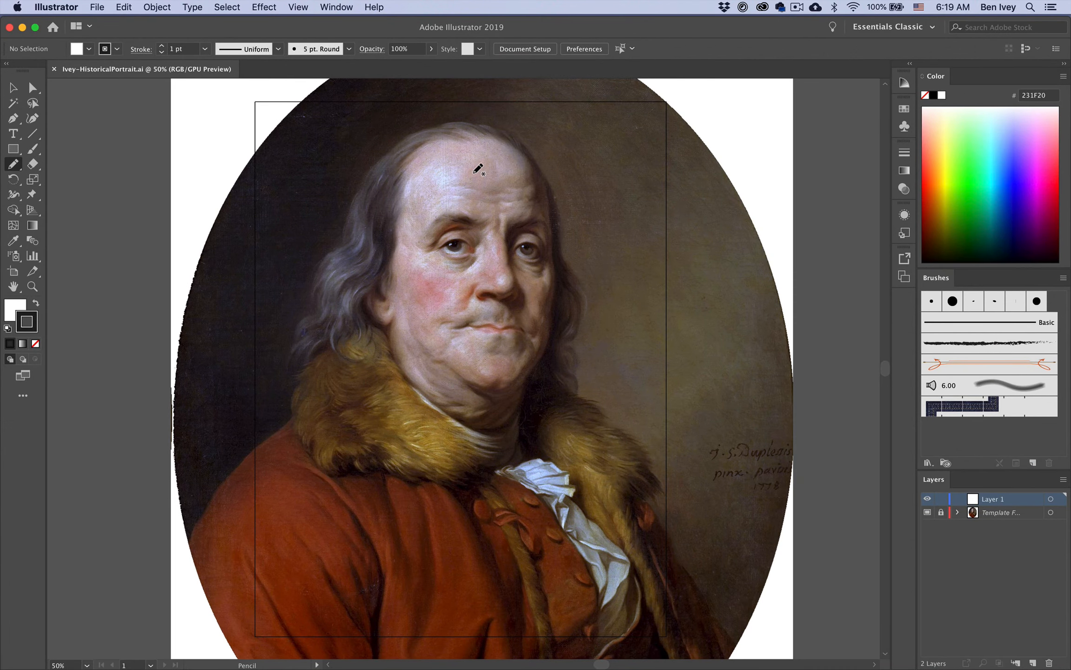
Trace the darkest part of the left eyebrow with the Pencil tool, fill it with dark brown sampled from the brow, and deselect it
scroll(484, 172, up, 6)
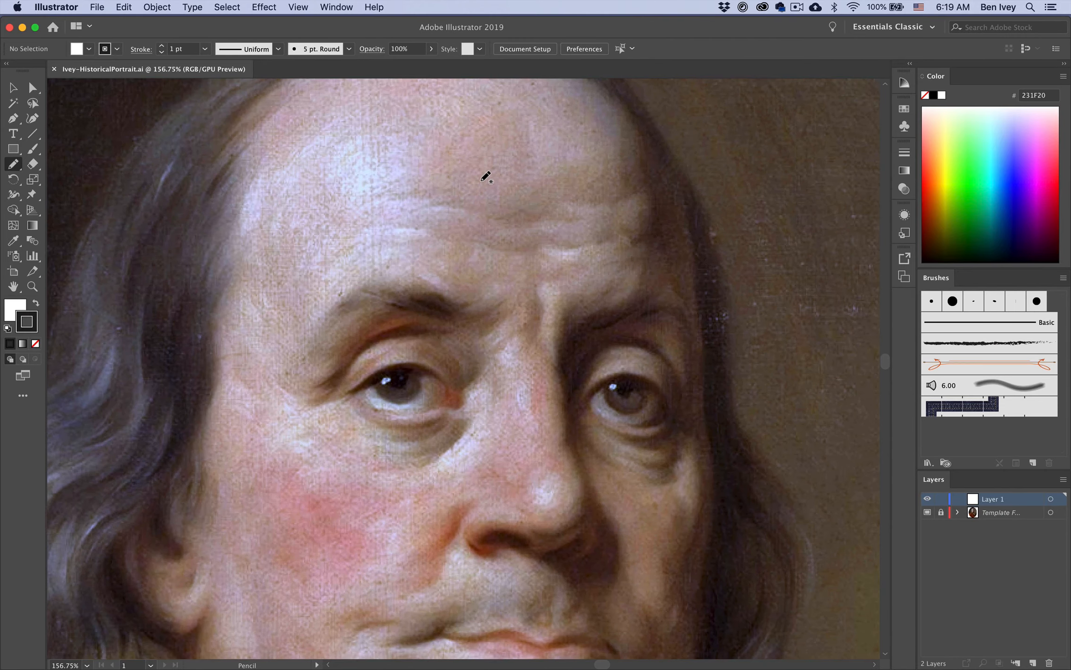
scroll(484, 177, up, 1)
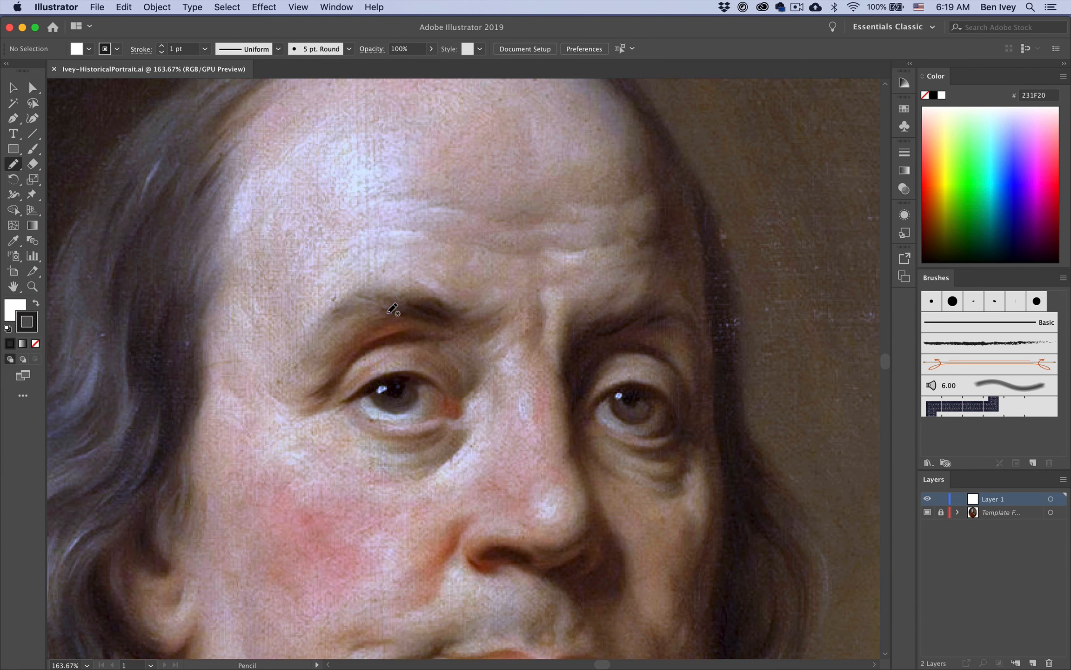
drag(393, 304, 416, 295)
drag(399, 312, 401, 311)
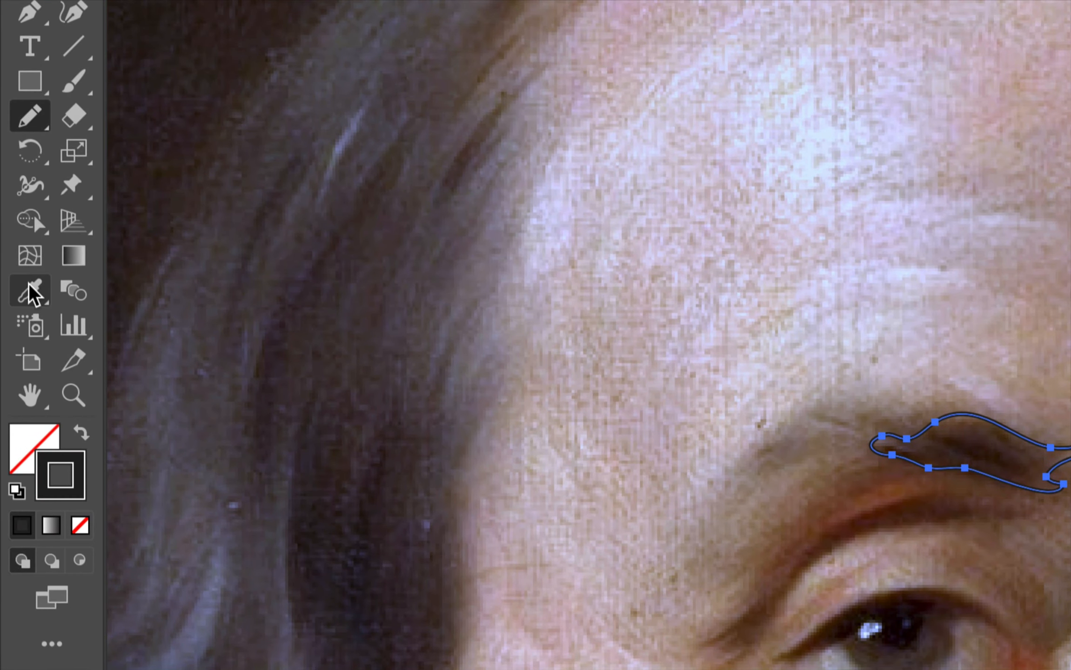
click(14, 242)
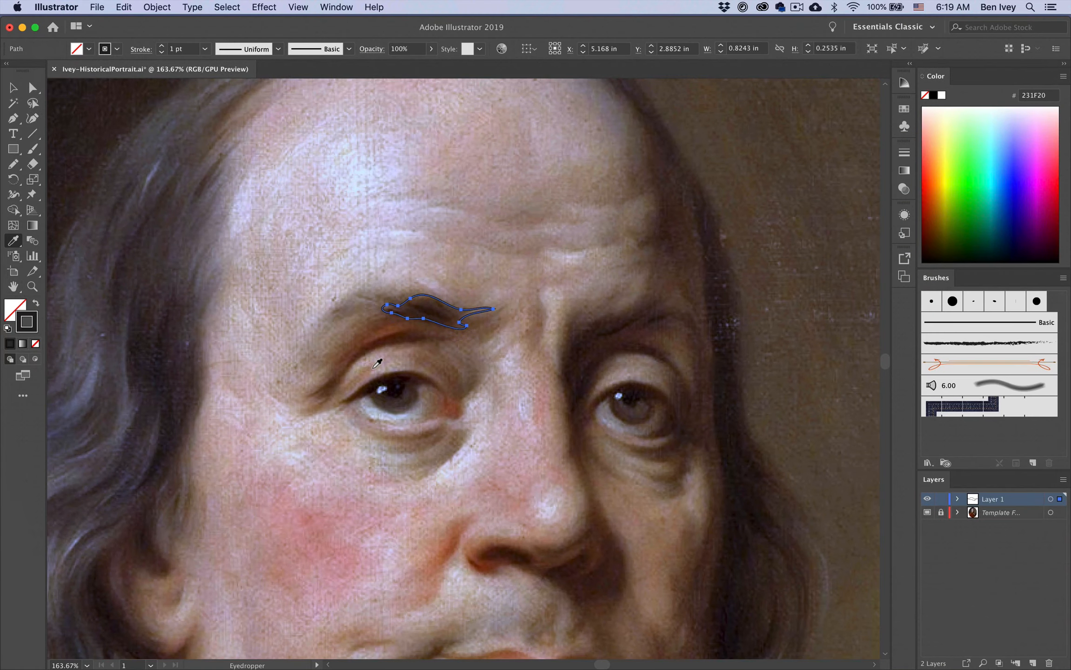
click(418, 309)
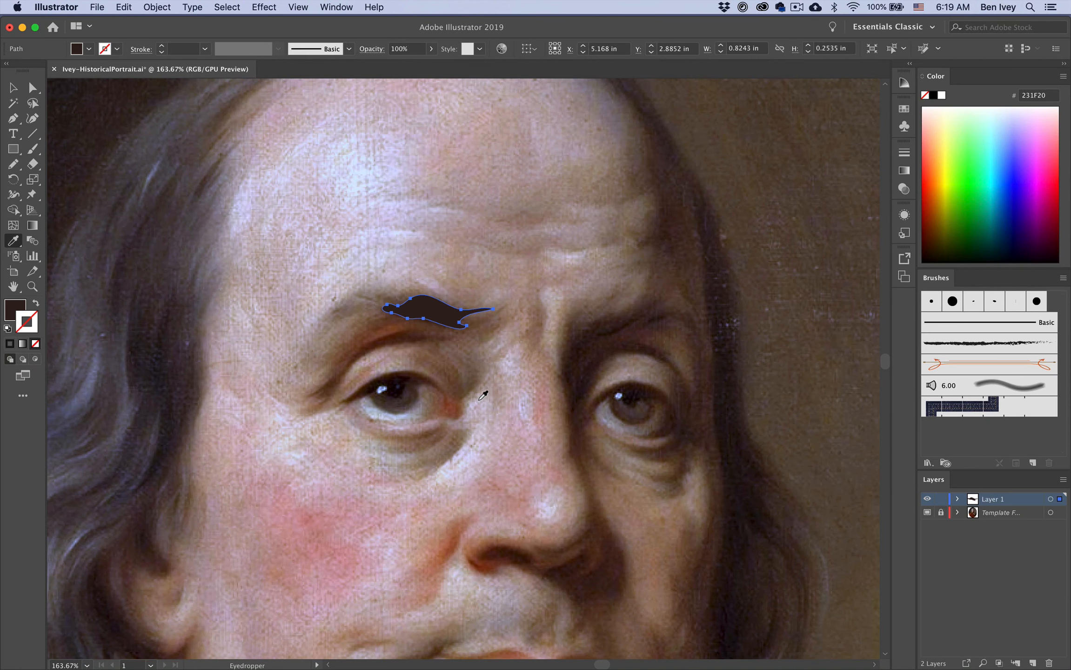
click(6, 164)
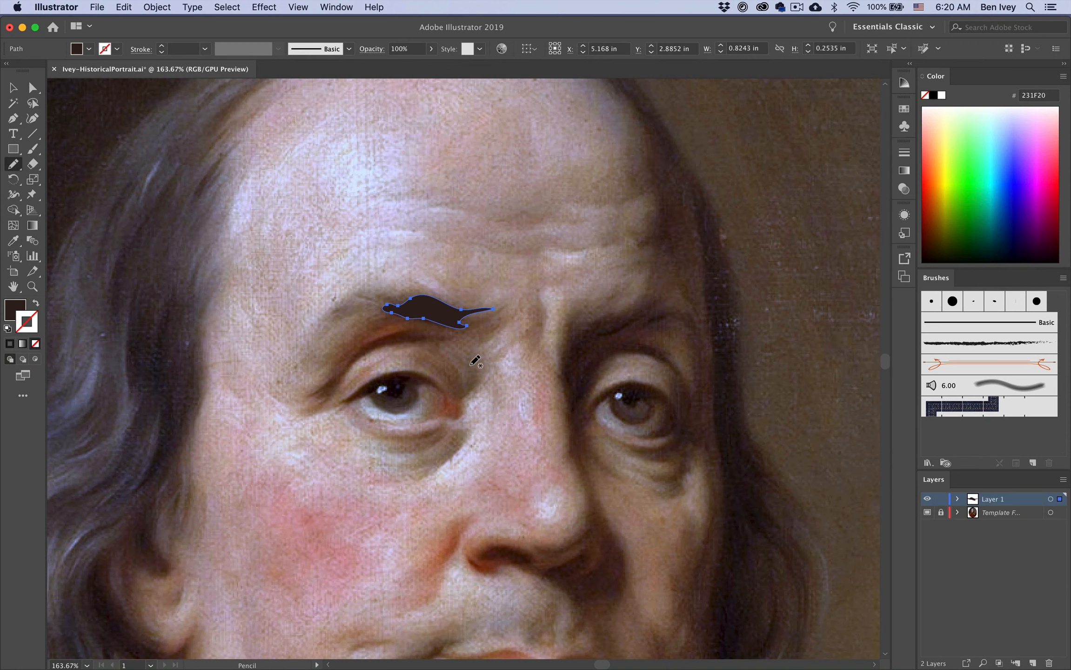
super+click(486, 359)
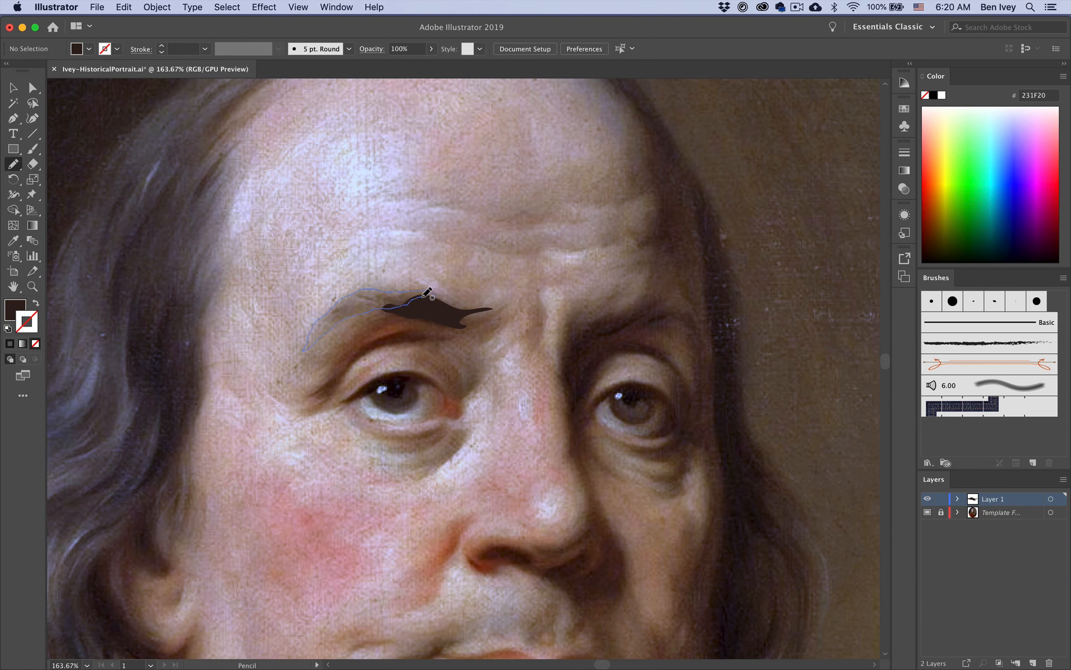
Trace the lighter outer part of the left eyebrow, fill it with a sampled grey-brown, and deselect it
drag(435, 292, 436, 295)
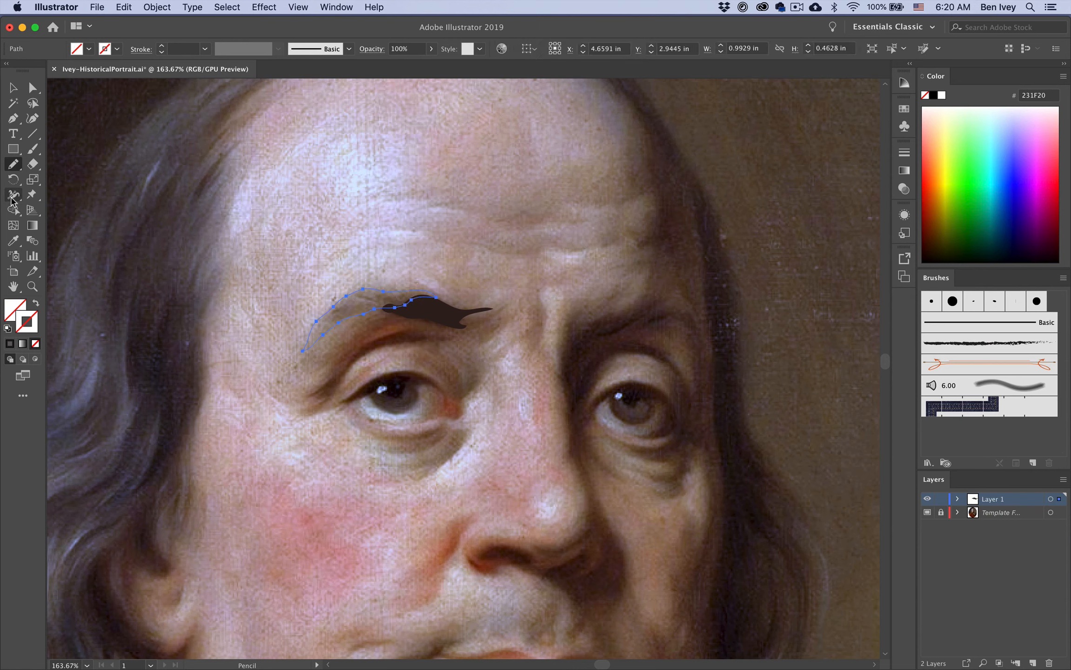
click(14, 241)
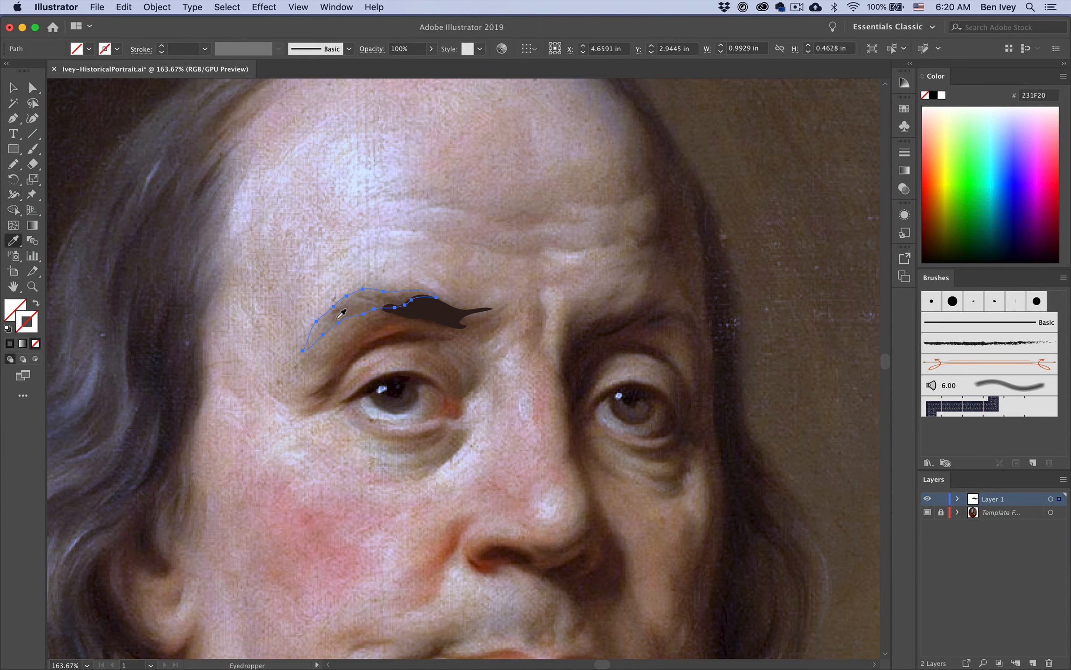
click(346, 390)
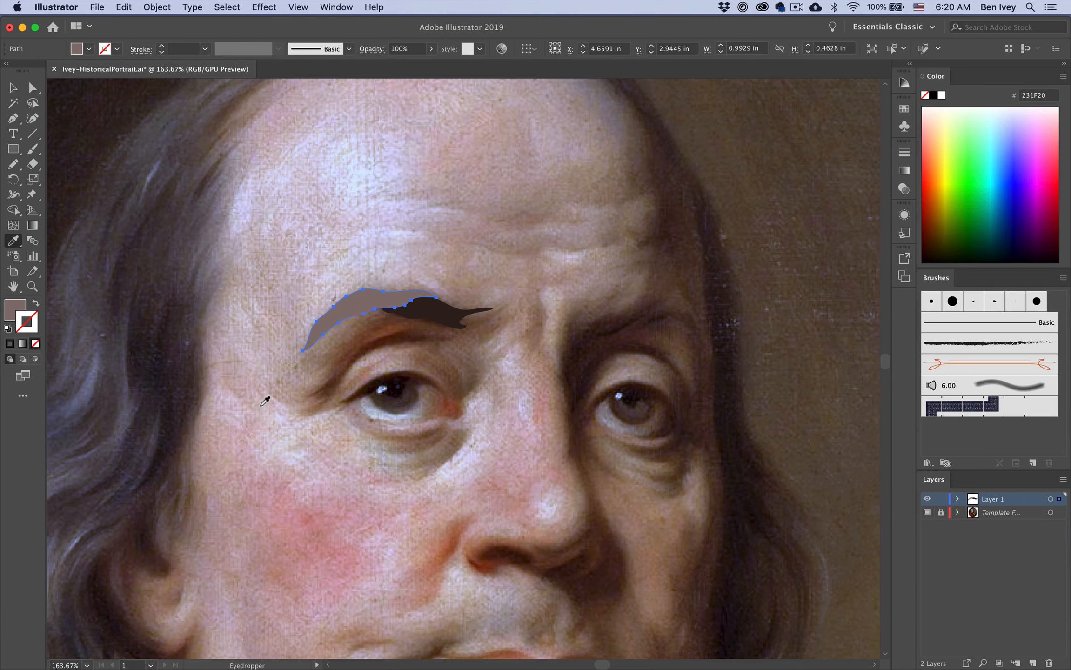
key(super+shift+a)
Trace the shadow between the left eyebrow and the inner eye corner, fill it with a sampled brown, and deselect it
click(13, 164)
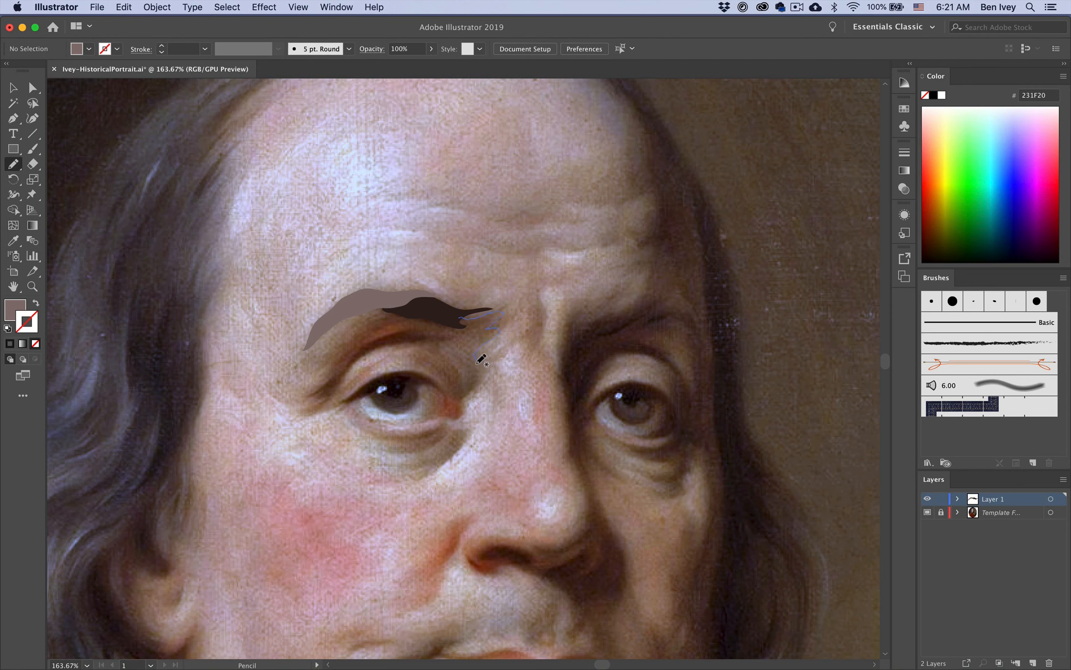
mouse_move(475, 399)
mouse_down()
mouse_move(436, 349)
mouse_move(464, 318)
mouse_up()
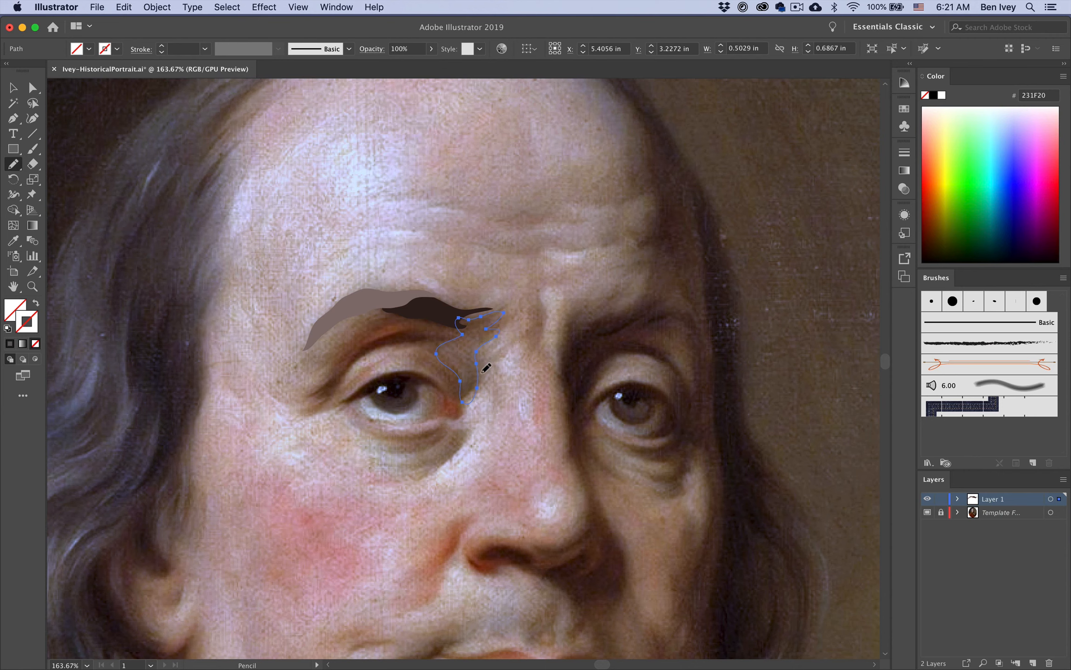
key(i)
click(461, 352)
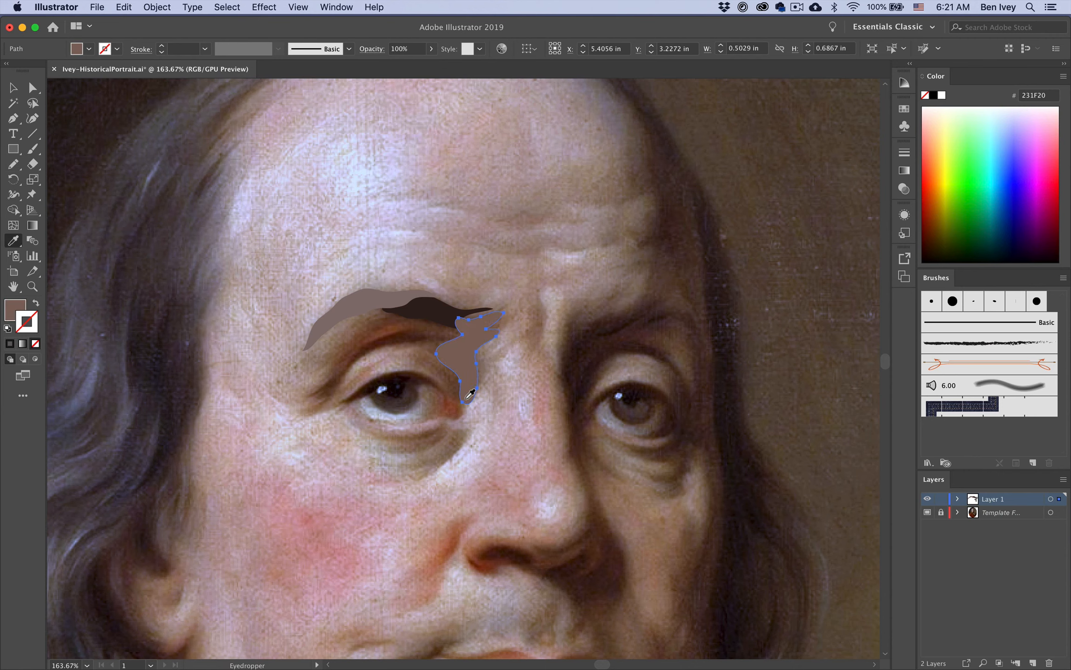
key(n)
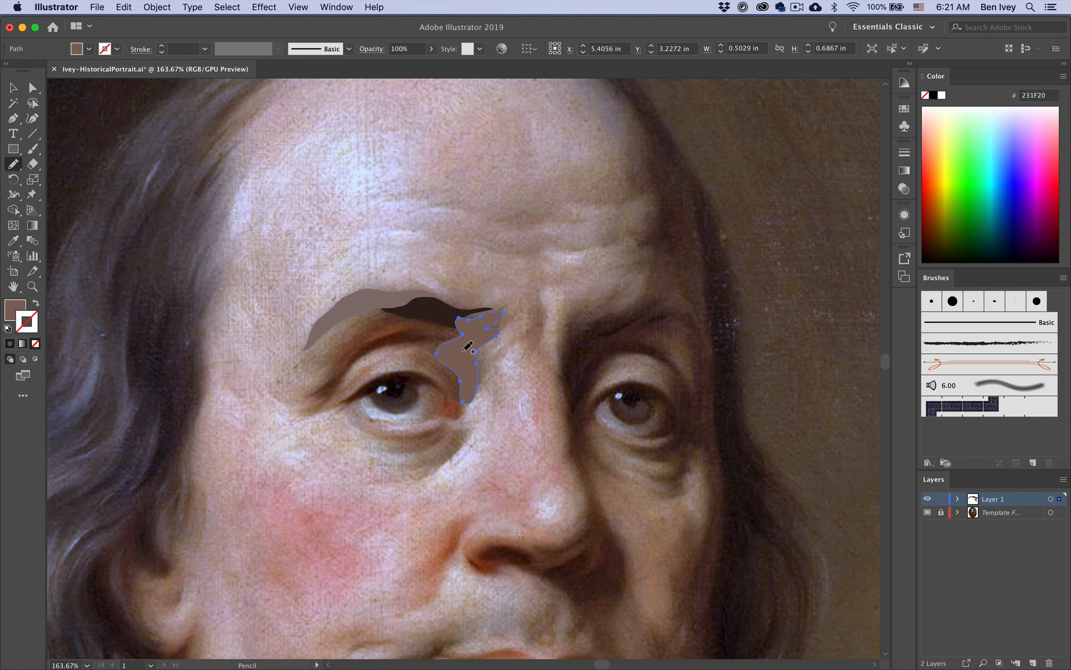
key(super)
super+click(548, 288)
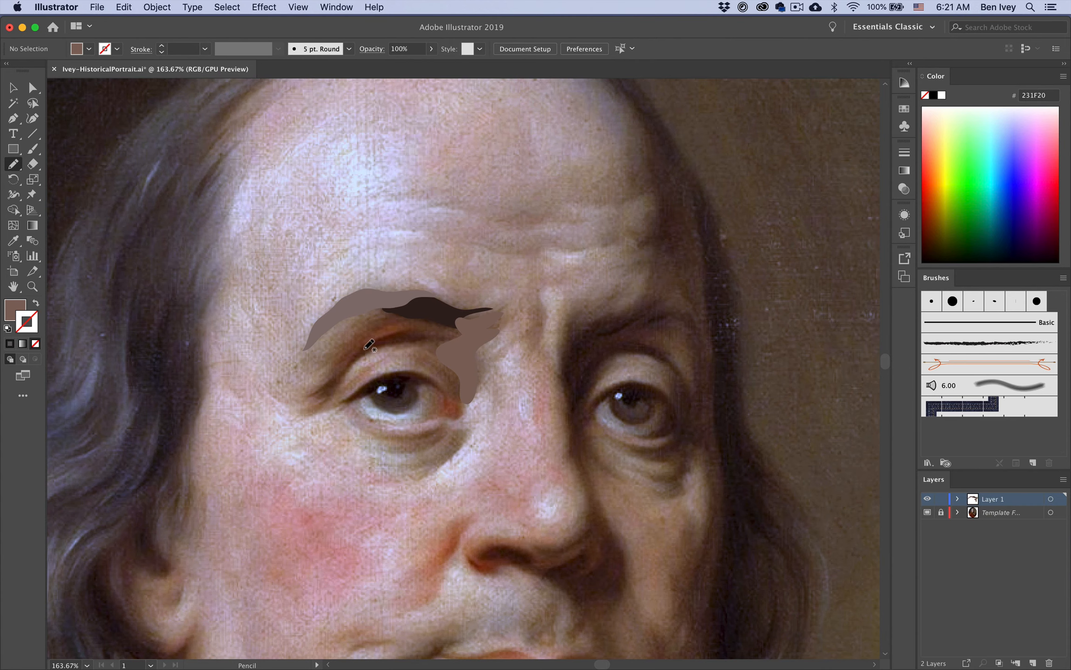
Trace the left eyelid crease and the band beneath the eyebrow, filling them with sampled dark and medium browns
mouse_move(358, 352)
mouse_down()
mouse_move(414, 330)
mouse_move(443, 340)
mouse_move(389, 347)
mouse_up()
drag(317, 398, 357, 352)
key(i)
key(n)
drag(302, 373, 326, 356)
key(i)
click(383, 317)
key(n)
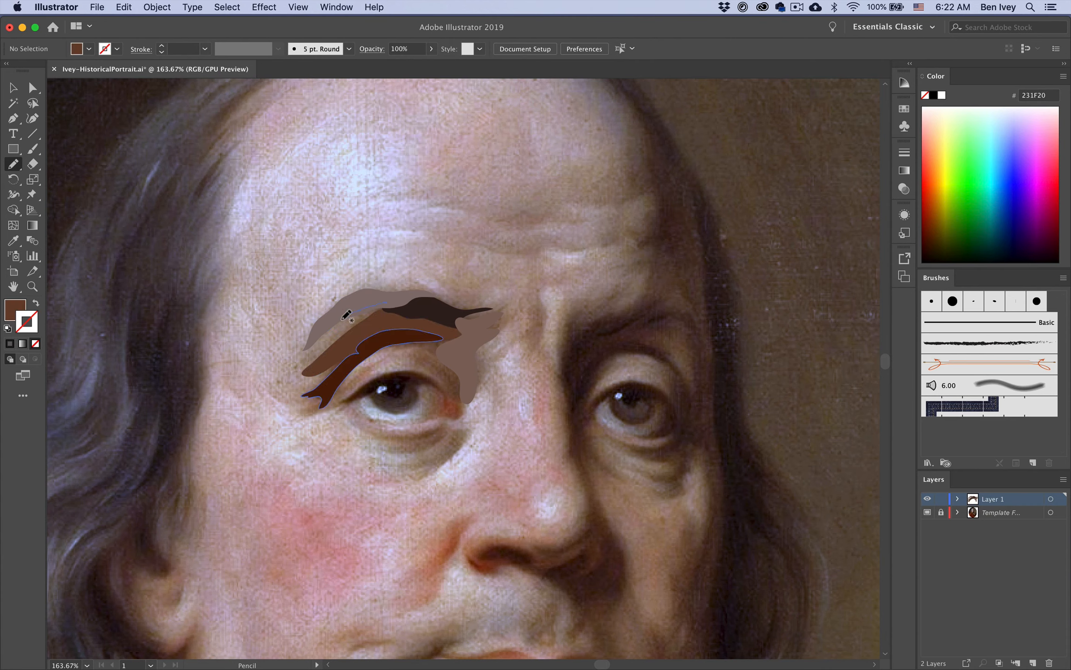
Trace the outer brow edge and upper eyelid areas of the left eye and fill each with its sampled skin tone
mouse_move(346, 316)
mouse_down()
mouse_move(378, 316)
mouse_move(449, 379)
mouse_move(370, 371)
mouse_move(391, 351)
mouse_move(383, 347)
mouse_move(409, 370)
mouse_move(334, 406)
mouse_move(375, 372)
mouse_up()
key(i)
click(420, 399)
key(Delete)
key(n)
key(i)
click(430, 359)
key(n)
key(i)
Trace the shadow running down beside the nose bridge and fill it with a brown sampled from the portrait
mouse_move(500, 333)
mouse_down()
mouse_move(496, 436)
mouse_move(498, 335)
mouse_up()
key(i)
key(n)
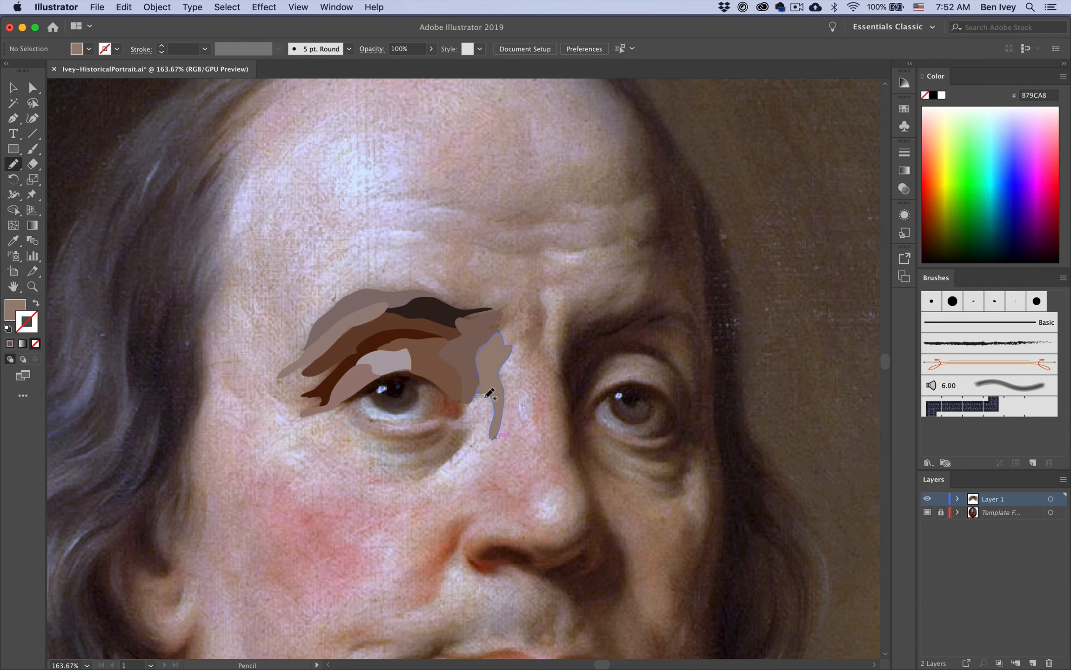
drag(483, 397, 479, 391)
click(478, 427)
key(n)
Trace the left eye's dark iris, eye white and under-eye shadow, filling each shape with its sampled colour
mouse_move(338, 406)
mouse_down()
mouse_move(422, 373)
mouse_move(339, 406)
mouse_up()
key(i)
click(401, 396)
key(n)
drag(429, 383, 425, 380)
key(i)
mouse_move(361, 398)
mouse_down()
mouse_move(399, 443)
mouse_move(353, 409)
mouse_up()
key(i)
click(410, 433)
Trace the nose bridge and the skin areas around the left eye, filling each with a colour sampled from the portrait
key(n)
mouse_move(359, 473)
mouse_down()
mouse_move(500, 335)
mouse_move(523, 368)
mouse_move(496, 332)
mouse_move(478, 490)
mouse_move(555, 375)
mouse_move(539, 293)
mouse_up()
key(i)
click(512, 419)
key(n)
drag(372, 307, 307, 400)
key(i)
click(465, 358)
Trace the left temple and the bright forehead highlight above the left brow, filling them with sampled beige and pale lavender
key(n)
mouse_move(372, 279)
mouse_down()
mouse_move(210, 335)
mouse_move(270, 400)
mouse_up()
mouse_move(277, 377)
mouse_down()
mouse_move(439, 275)
mouse_move(318, 262)
mouse_move(330, 203)
mouse_move(496, 243)
mouse_move(449, 239)
mouse_up()
key(i)
click(326, 186)
key(n)
Trace the middle and shaded right parts of the lower forehead and fill them with sampled pinkish and grey-brown tones
scroll(353, 246, down, 2)
key(i)
click(438, 223)
key(n)
scroll(323, 232, up, 2)
mouse_move(489, 182)
mouse_down()
mouse_move(475, 241)
mouse_move(437, 203)
mouse_up()
key(i)
click(446, 242)
key(n)
Trace the strip from the nose bridge to the right brow in olive brown and the right temple in dark brown
drag(455, 311, 442, 291)
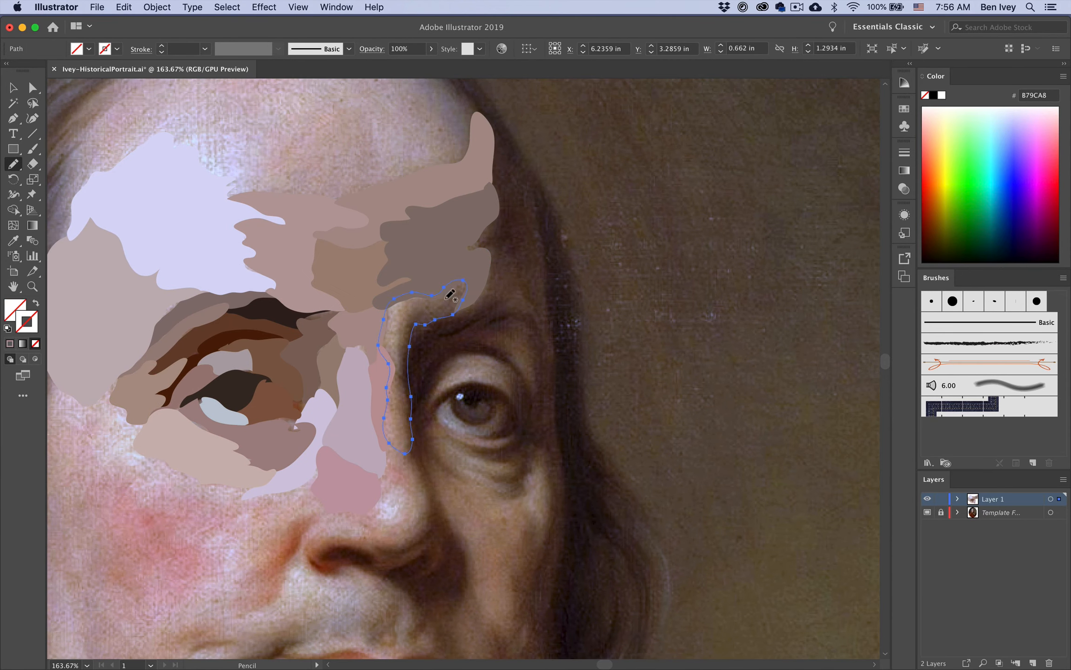
key(i)
click(465, 210)
key(n)
drag(496, 132, 493, 298)
key(i)
click(521, 233)
key(n)
Trace the upper forehead and its right hairline edge, filling the shapes with sampled pinkish and blue-grey tones
scroll(466, 326, up, 3)
key(i)
mouse_move(577, 223)
mouse_down()
mouse_move(449, 126)
mouse_move(502, 275)
mouse_move(448, 126)
mouse_up()
key(i)
click(465, 210)
key(n)
mouse_move(430, 296)
mouse_down()
mouse_move(201, 220)
mouse_move(404, 294)
mouse_up()
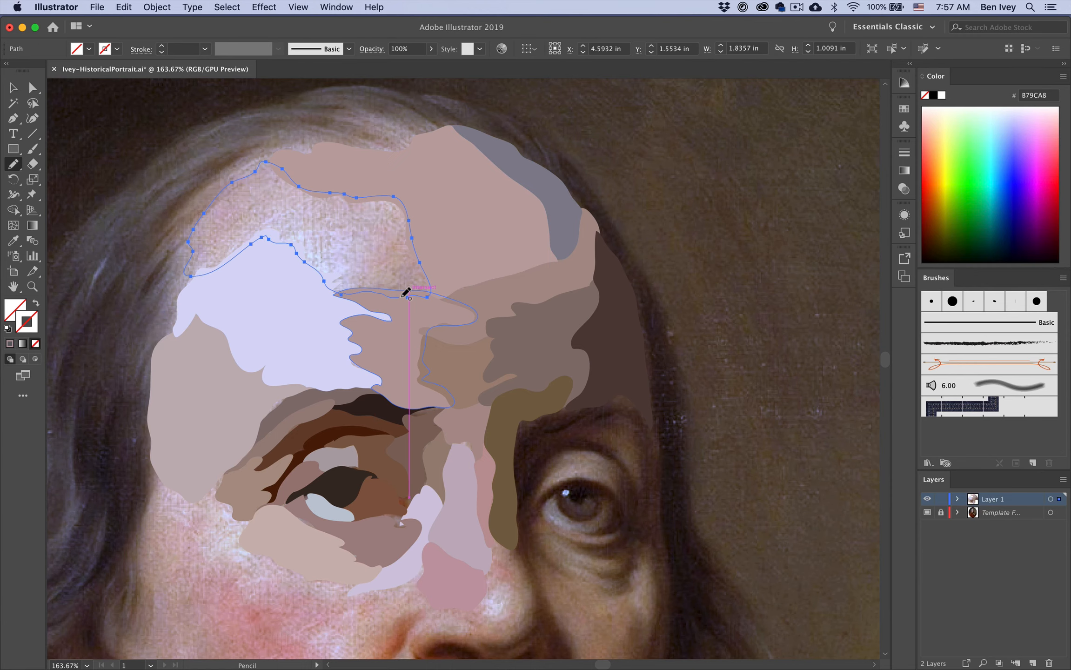
key(i)
click(325, 218)
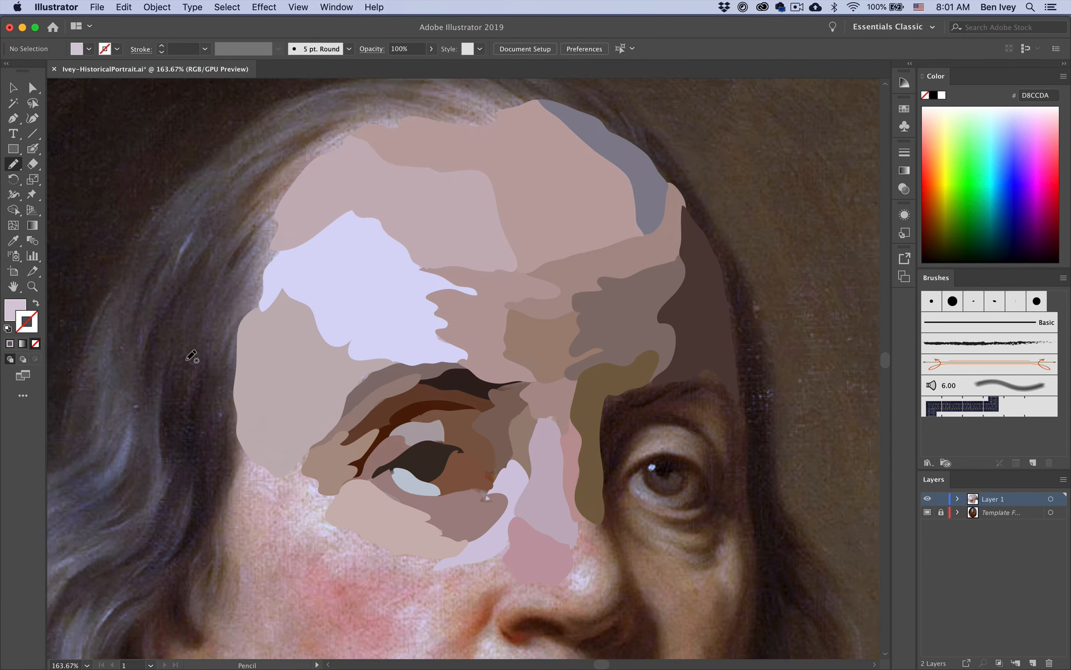
Trace the right eye's dark socket shadow and upper eyelid, filling them with sampled dark brown and grey tones
drag(606, 496, 372, 345)
mouse_move(412, 232)
mouse_down()
mouse_move(472, 221)
mouse_move(387, 323)
mouse_move(412, 231)
mouse_up()
key(i)
click(396, 254)
mouse_move(403, 256)
mouse_down()
mouse_move(460, 268)
mouse_move(403, 255)
mouse_up()
key(i)
mouse_move(382, 328)
mouse_down()
mouse_move(466, 355)
mouse_move(380, 342)
mouse_move(503, 288)
mouse_move(421, 366)
mouse_move(408, 356)
mouse_up()
click(443, 284)
Trace the right eye's iris, eye white and under-eye folds, filling each with a colour sampled from the portrait
key(i)
click(437, 321)
key(i)
mouse_move(375, 341)
mouse_down()
mouse_move(368, 511)
mouse_move(375, 342)
mouse_move(396, 333)
mouse_move(400, 378)
mouse_move(386, 345)
mouse_up()
key(i)
click(407, 347)
key(n)
key(i)
mouse_move(404, 368)
mouse_down()
mouse_move(464, 419)
mouse_move(404, 368)
mouse_up()
key(i)
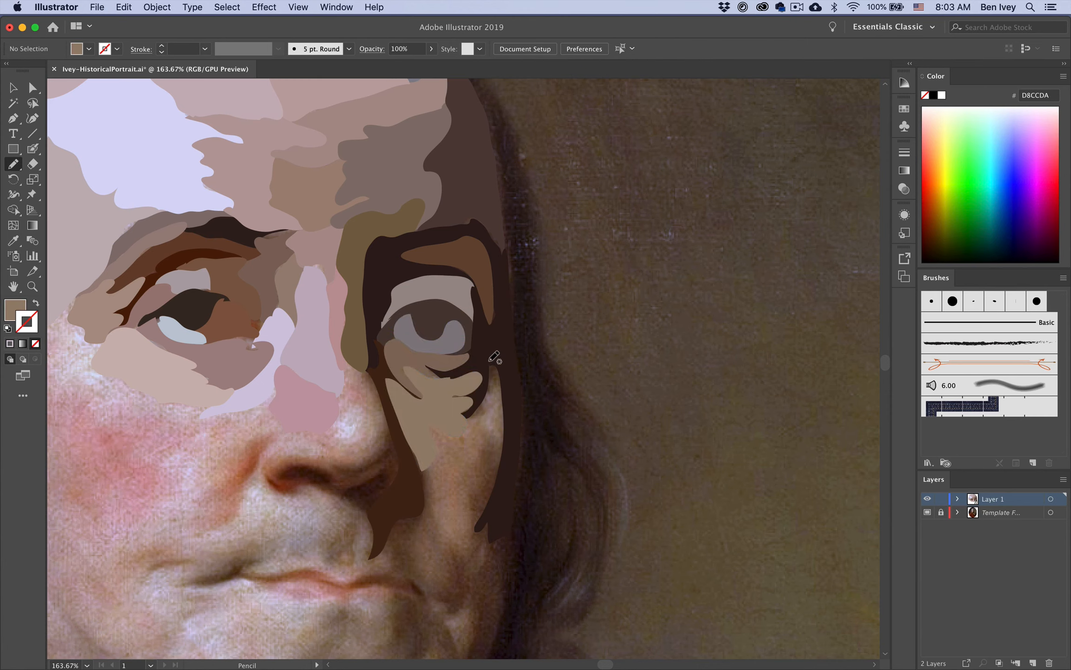
Trace the shaded cheek below the right eye and the side of the nose, filling them with sampled brown and pinkish tones
drag(489, 362, 490, 362)
mouse_move(440, 433)
mouse_down()
mouse_move(482, 441)
mouse_move(605, 313)
mouse_up()
key(i)
drag(440, 257, 429, 258)
key(i)
click(459, 309)
key(n)
Trace the nose tip highlight, nostril, nose shadows, orange cheek fold and grey upper lip, each filled with its sampled colour
key(i)
mouse_move(427, 338)
mouse_down()
mouse_move(440, 374)
mouse_move(471, 315)
mouse_up()
click(435, 322)
key(i)
drag(405, 352, 427, 384)
click(372, 352)
key(n)
key(i)
click(421, 381)
mouse_move(359, 325)
mouse_down()
mouse_move(392, 346)
mouse_move(360, 324)
mouse_up()
mouse_move(382, 376)
mouse_down()
mouse_move(376, 435)
mouse_move(380, 377)
mouse_up()
key(i)
Trace the upper left cheek from the face edge to the nose and fill it with a sampled light pink
mouse_move(182, 167)
mouse_down()
mouse_move(252, 180)
mouse_move(182, 169)
mouse_up()
key(i)
click(299, 325)
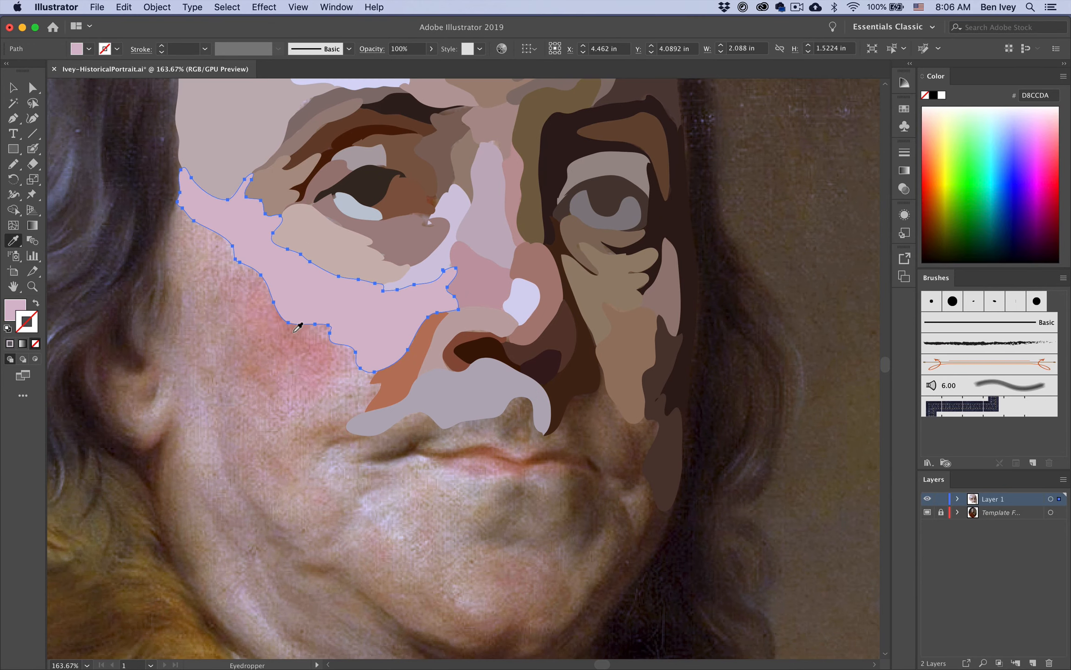
key(n)
Trace the rosy blush and the lower left cheek, filling them with sampled deeper pink and beige-pink tones
mouse_move(254, 238)
mouse_down()
mouse_move(306, 299)
mouse_move(254, 240)
mouse_up()
key(i)
click(313, 328)
key(n)
mouse_move(193, 180)
mouse_down()
mouse_move(317, 486)
mouse_move(193, 181)
mouse_up()
key(i)
click(221, 241)
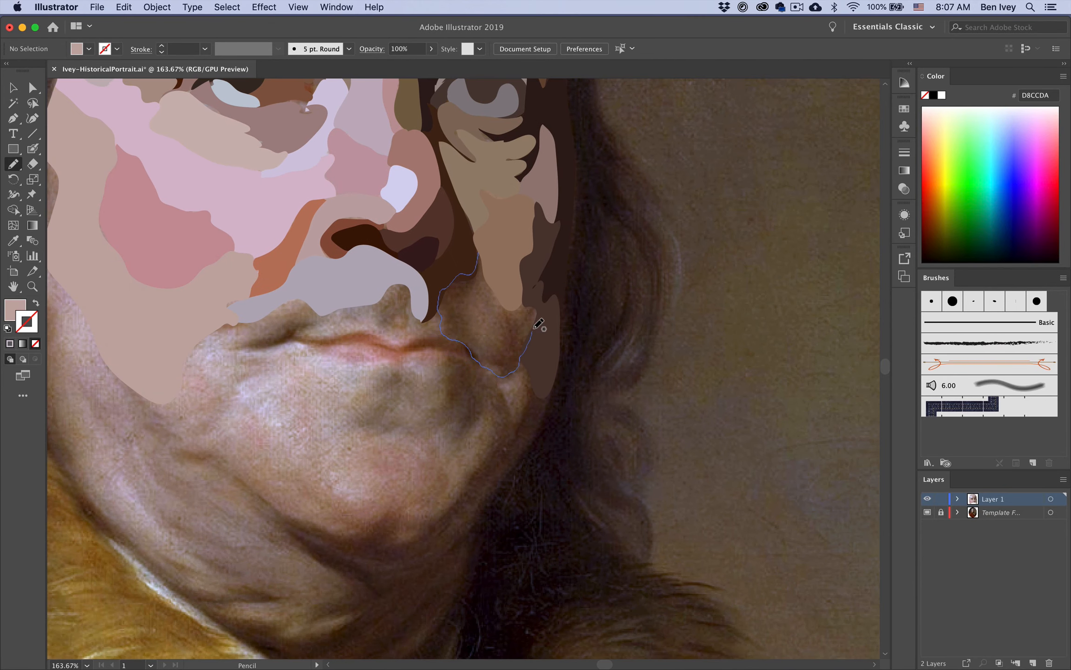
Trace the brown lower cheek beside the mouth corner and the shadow above the upper lip, filling them with sampled browns
drag(476, 334, 481, 258)
key(i)
key(n)
drag(234, 345, 235, 344)
key(i)
key(n)
Trace the tan skin edging the upper lip and the reddish-orange lips, each filled with its sampled colour
drag(422, 321, 420, 359)
key(i)
click(355, 333)
key(n)
key(i)
key(n)
drag(337, 350, 340, 349)
mouse_move(442, 353)
mouse_down()
mouse_move(487, 420)
mouse_move(464, 353)
mouse_move(443, 354)
mouse_up()
key(i)
key(n)
Trace the pale skin below the lower lip and the chin's highlight and shadow areas, filling each with its sampled tone
drag(512, 415, 613, 320)
mouse_move(544, 277)
mouse_down()
mouse_move(341, 313)
mouse_move(496, 283)
mouse_up()
key(i)
drag(239, 177, 241, 179)
key(i)
mouse_move(359, 345)
mouse_down()
mouse_move(325, 282)
mouse_move(452, 388)
mouse_move(358, 345)
mouse_up()
key(i)
mouse_move(333, 301)
mouse_down()
mouse_move(431, 288)
mouse_move(548, 433)
mouse_move(334, 301)
mouse_up()
key(i)
Trace the remaining jaw and under-chin areas and fill them with sampled beige and brown tones
drag(413, 282, 416, 284)
key(i)
key(n)
drag(406, 466, 406, 460)
key(i)
click(416, 400)
key(n)
Trace the ear beside the cheek and the dark grey hair over the crown, each filled with its sampled colour
drag(344, 298, 612, 430)
mouse_move(342, 406)
mouse_down()
mouse_move(401, 514)
mouse_move(326, 279)
mouse_up()
key(i)
key(super+minus)
key(super+minus)
mouse_move(572, 251)
mouse_down()
mouse_move(663, 527)
mouse_move(573, 251)
mouse_move(433, 204)
mouse_up()
key(i)
click(581, 237)
key(n)
key(i)
Trace the brownish hair above the forehead and the dark curls on the shaded side of the head, using sampled fills
drag(321, 270, 497, 228)
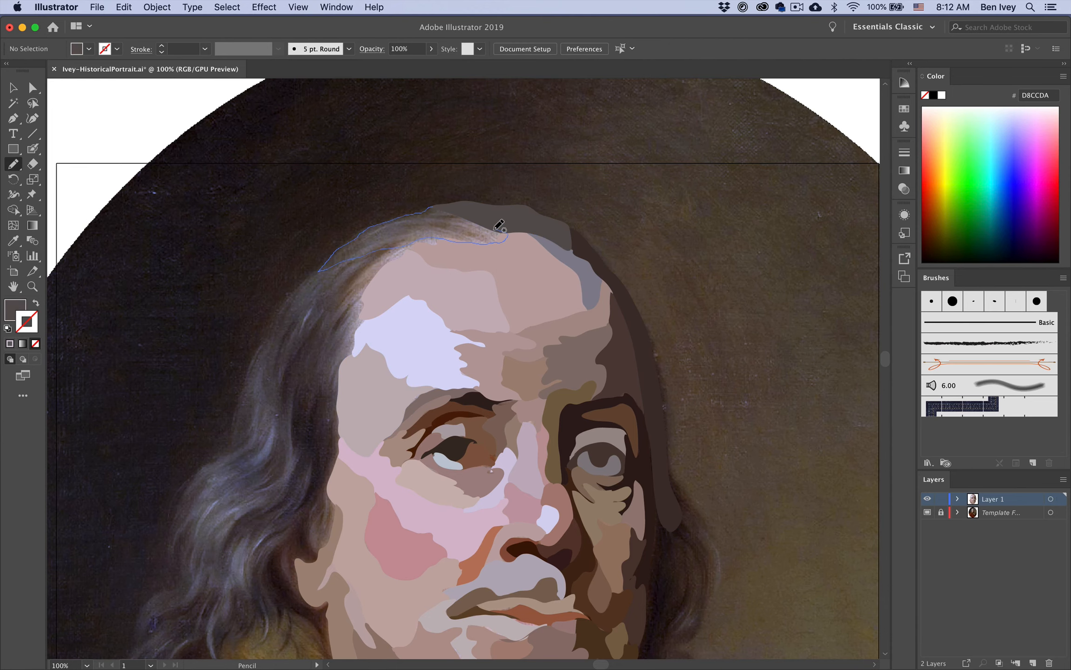
mouse_move(686, 496)
mouse_down()
mouse_move(491, 207)
mouse_move(486, 235)
mouse_up()
mouse_move(460, 224)
mouse_down()
mouse_move(411, 419)
mouse_move(465, 225)
mouse_move(477, 325)
mouse_move(466, 432)
mouse_up()
key(i)
click(421, 465)
key(n)
Trace the brown hairline at the temple and the dark grey hair beside the forehead, filling both with sampled colours
drag(360, 257, 645, 428)
mouse_move(430, 141)
mouse_down()
mouse_move(317, 378)
mouse_move(458, 138)
mouse_move(523, 118)
mouse_up()
key(i)
key(i)
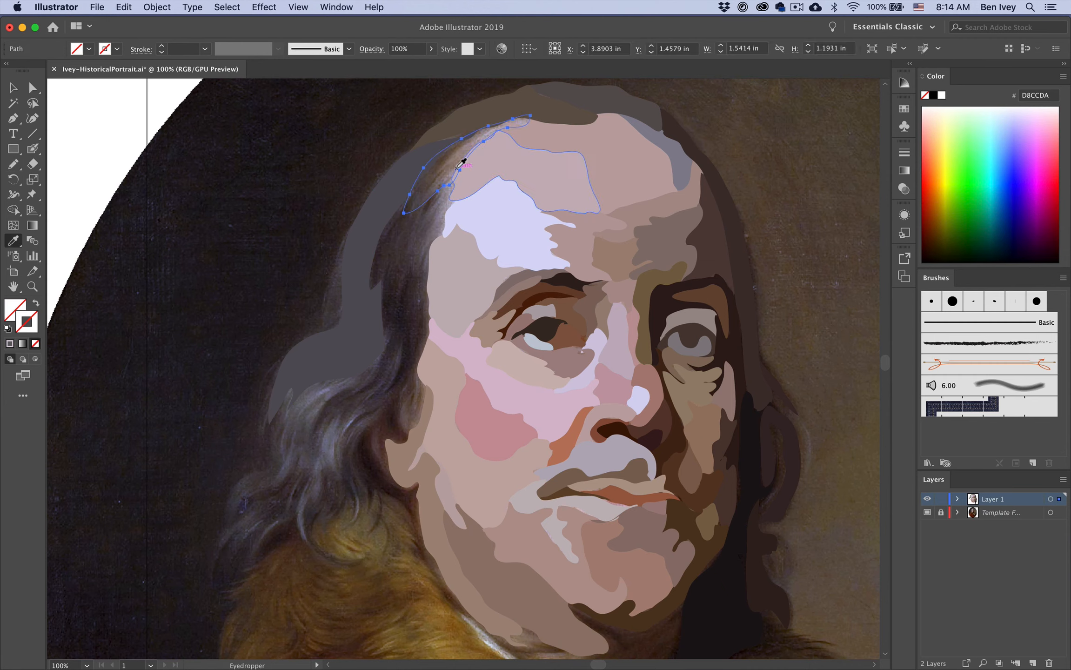
click(464, 160)
mouse_move(447, 186)
mouse_down()
mouse_move(399, 209)
mouse_move(452, 184)
mouse_up()
key(i)
click(401, 261)
Trace the dark plum hair above the ear and the lighter grey curls beside it, filled with sampled colours
drag(410, 373, 399, 238)
mouse_move(421, 179)
mouse_down()
mouse_move(377, 275)
mouse_move(410, 231)
mouse_up()
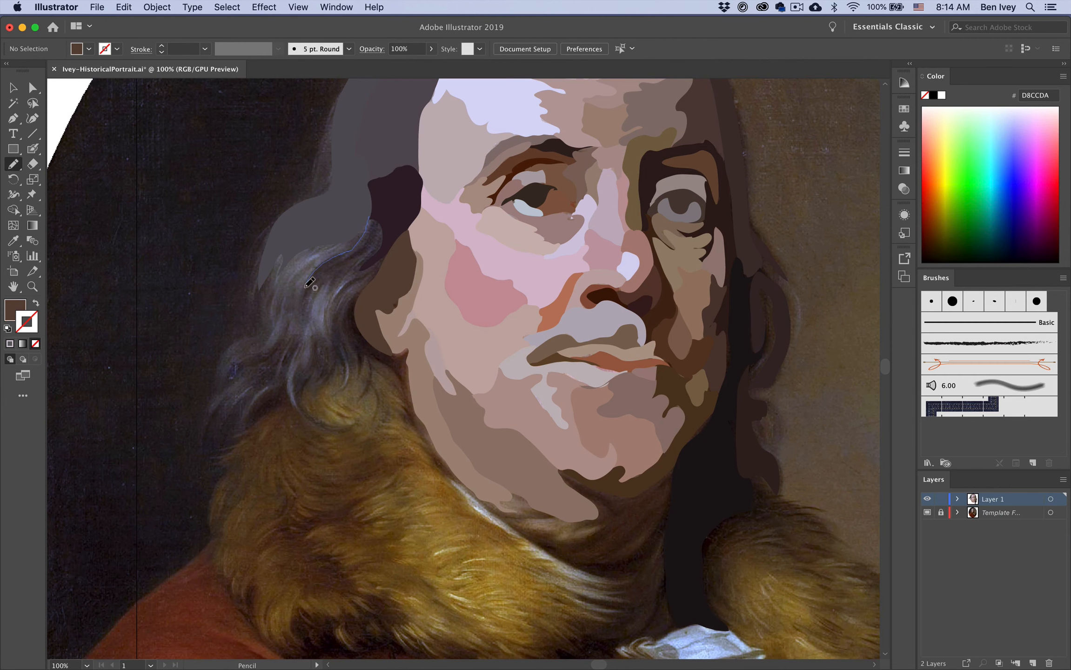
drag(309, 282, 369, 216)
mouse_move(362, 232)
mouse_down()
mouse_move(312, 244)
mouse_move(370, 230)
mouse_up()
key(i)
click(321, 279)
Trace the dark strands below the curls, the shadow behind the earlobe and the outer hair tips with sampled dark fills
drag(358, 336, 365, 283)
drag(352, 310, 408, 352)
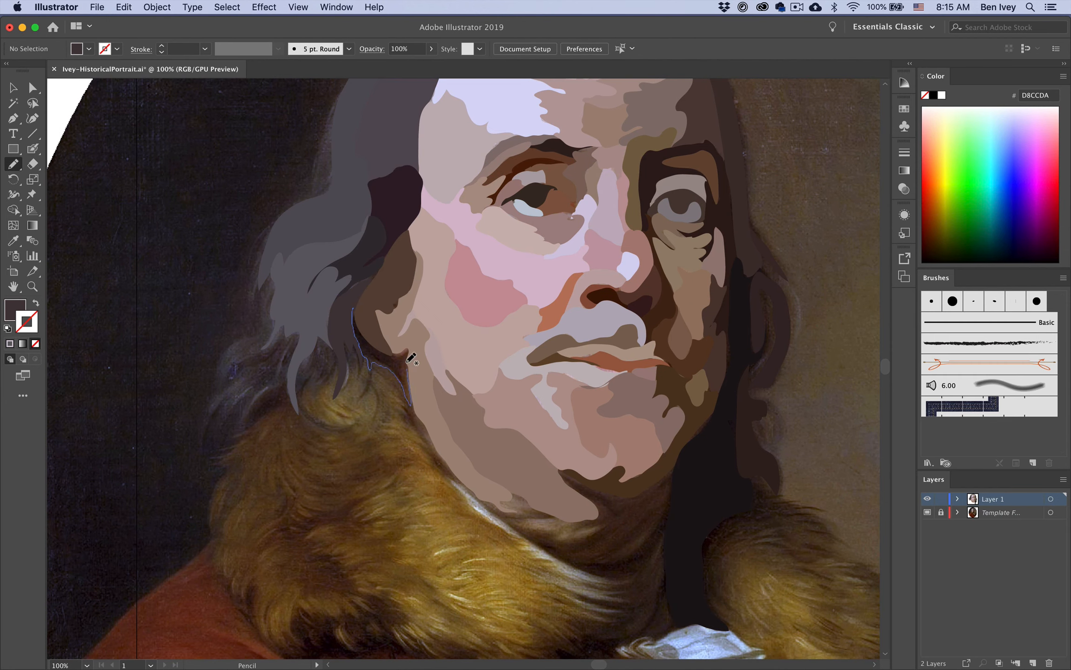
key(i)
click(386, 360)
mouse_move(262, 280)
mouse_down()
mouse_move(212, 434)
mouse_move(265, 282)
mouse_up()
key(i)
click(373, 277)
Trace the dark neck shadow and the pale collar edge under the jaw, each filled with its sampled colour
mouse_move(508, 408)
mouse_down()
mouse_move(313, 316)
mouse_move(340, 184)
mouse_up()
mouse_move(333, 267)
mouse_down()
mouse_move(483, 404)
mouse_move(348, 307)
mouse_up()
click(380, 293)
key(i)
click(446, 325)
mouse_move(333, 160)
mouse_down()
mouse_move(352, 345)
mouse_move(332, 159)
mouse_up()
key(i)
click(321, 296)
Trace the fur collar below the grey curls in layered shapes filled with sampled dark brown, golden brown and tan
mouse_move(382, 212)
mouse_down()
mouse_move(463, 305)
mouse_move(382, 213)
mouse_up()
key(i)
click(545, 381)
mouse_move(253, 187)
mouse_down()
mouse_move(298, 437)
mouse_move(254, 186)
mouse_up()
key(i)
click(278, 267)
mouse_move(348, 274)
mouse_down()
mouse_move(454, 425)
mouse_move(348, 274)
mouse_up()
key(i)
click(405, 410)
Trace the fur collar on the signature side of the portrait, filling its layers with sampled dark brown and olive gold
drag(698, 325, 430, 272)
mouse_move(449, 367)
mouse_down()
mouse_move(447, 234)
mouse_move(449, 368)
mouse_up()
drag(435, 347, 447, 355)
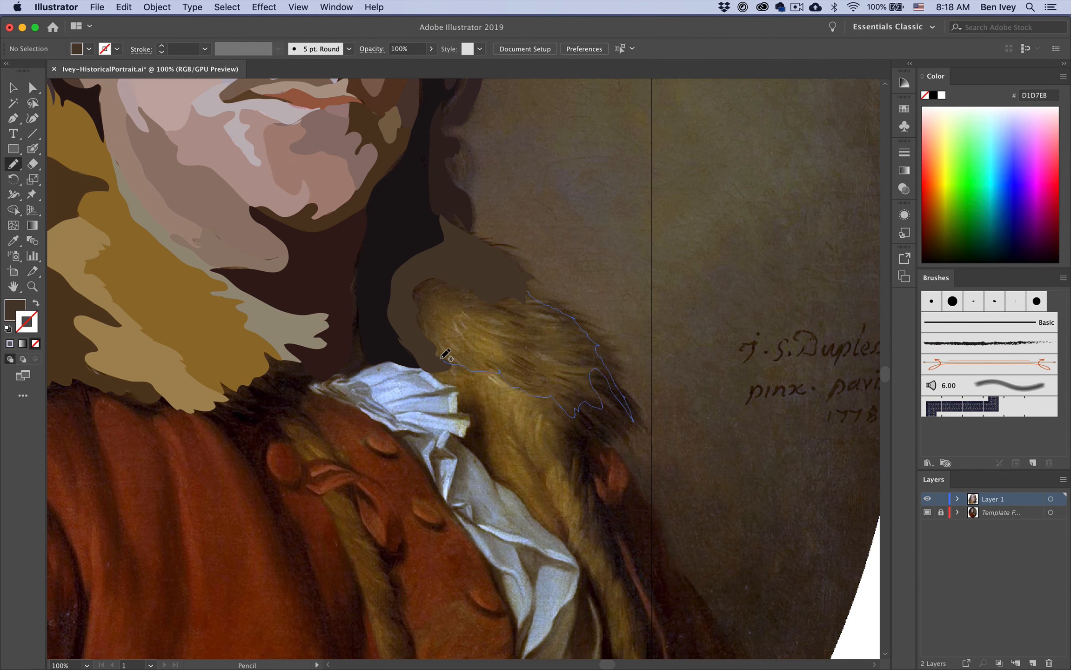
mouse_move(485, 401)
mouse_down()
mouse_move(567, 253)
mouse_move(456, 231)
mouse_up()
mouse_move(537, 239)
mouse_down()
mouse_move(488, 257)
mouse_move(537, 239)
mouse_up()
key(i)
mouse_move(513, 135)
mouse_down()
mouse_move(611, 236)
mouse_move(513, 135)
mouse_up()
click(538, 280)
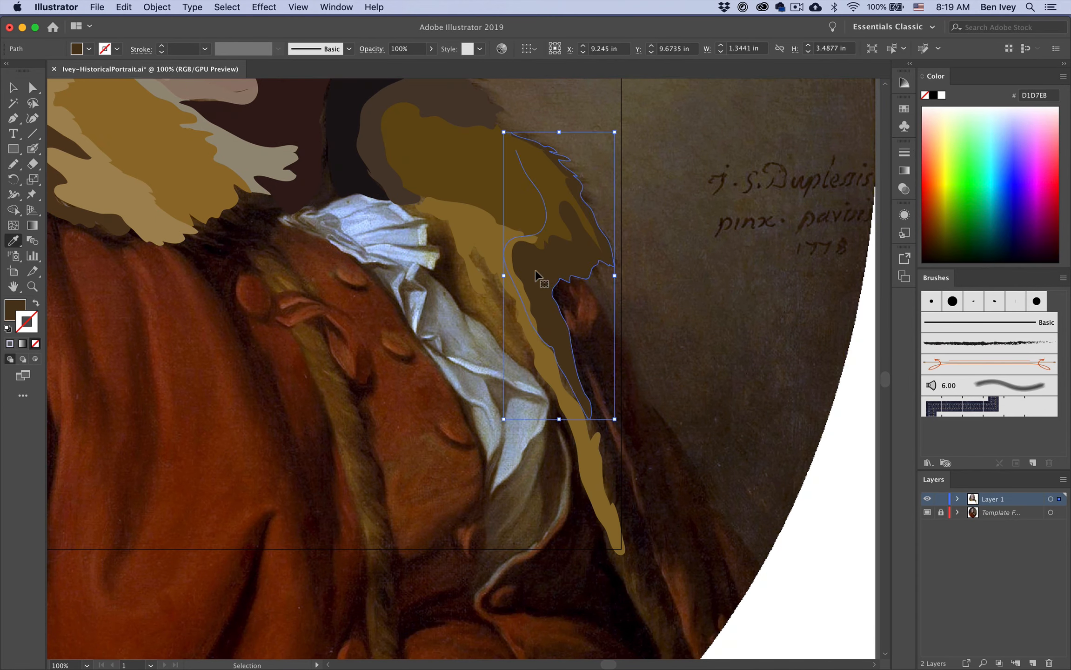
Trace the brown inner fur and the ruffled shirt, filling the shirt with a sampled light blue
mouse_move(493, 227)
mouse_down()
mouse_move(614, 561)
mouse_move(492, 227)
mouse_up()
key(i)
click(354, 181)
mouse_move(379, 217)
mouse_down()
mouse_move(641, 490)
mouse_move(400, 191)
mouse_up()
Trace the red-brown coat, its dark folds and the brown trim strip, each filled with its sampled colour
key(super+minus)
drag(591, 293, 454, 265)
drag(559, 325, 478, 306)
mouse_move(410, 216)
mouse_down()
mouse_move(577, 421)
mouse_move(440, 238)
mouse_up()
key(i)
drag(537, 279, 484, 266)
mouse_move(400, 210)
mouse_down()
mouse_move(484, 208)
mouse_move(400, 210)
mouse_up()
key(i)
click(461, 232)
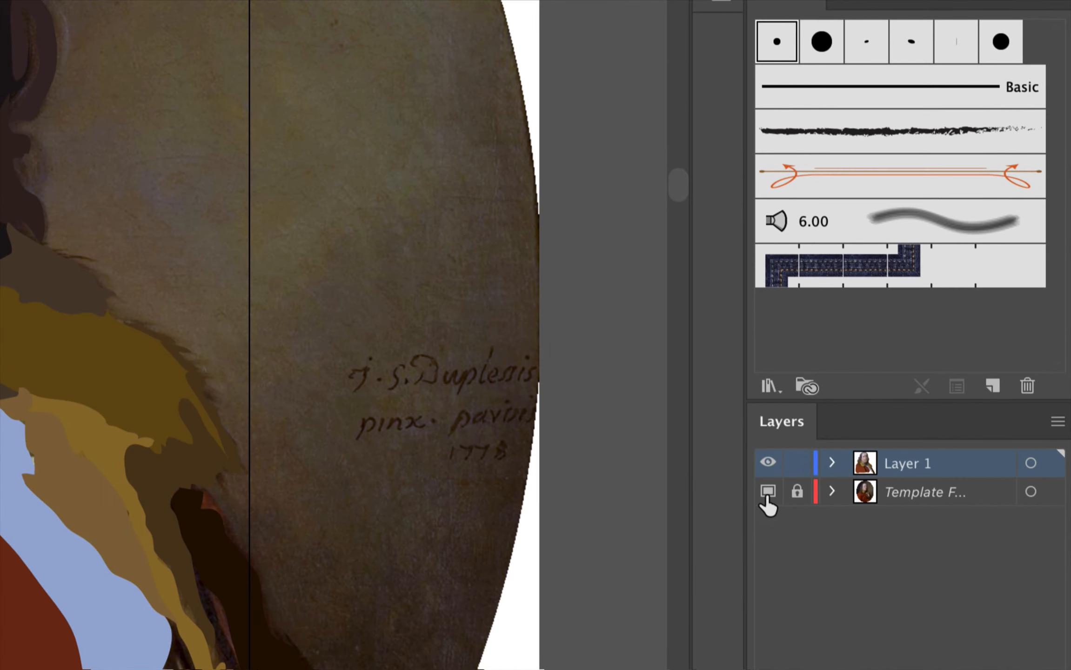
Hide the template layer and inspect the traced portrait for uncovered gaps between shapes
click(767, 493)
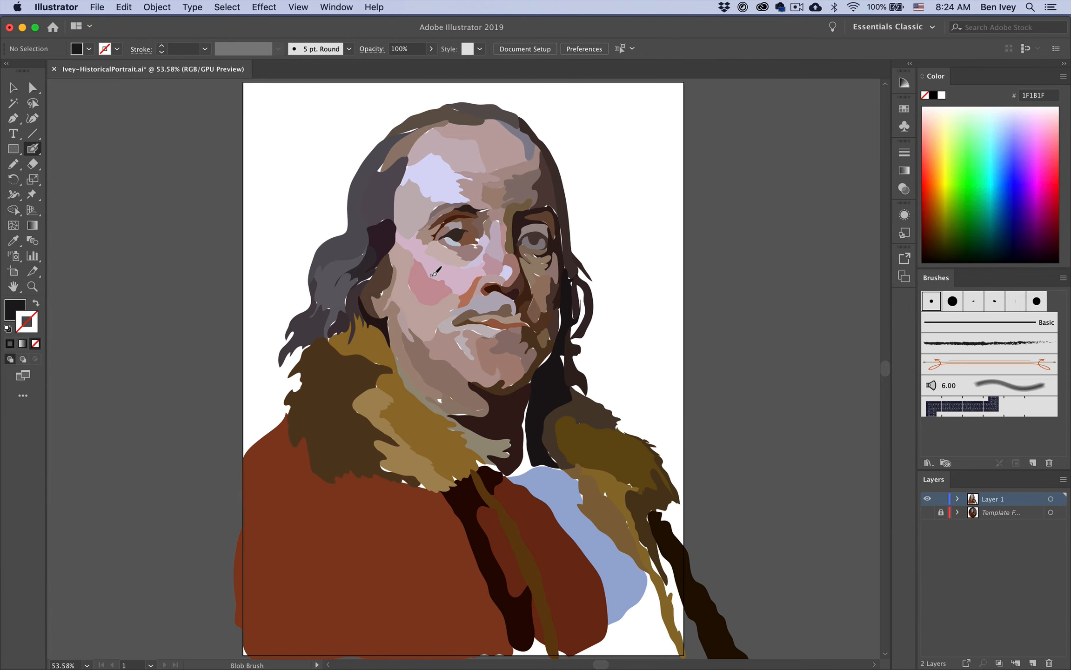
scroll(435, 272, up, 5)
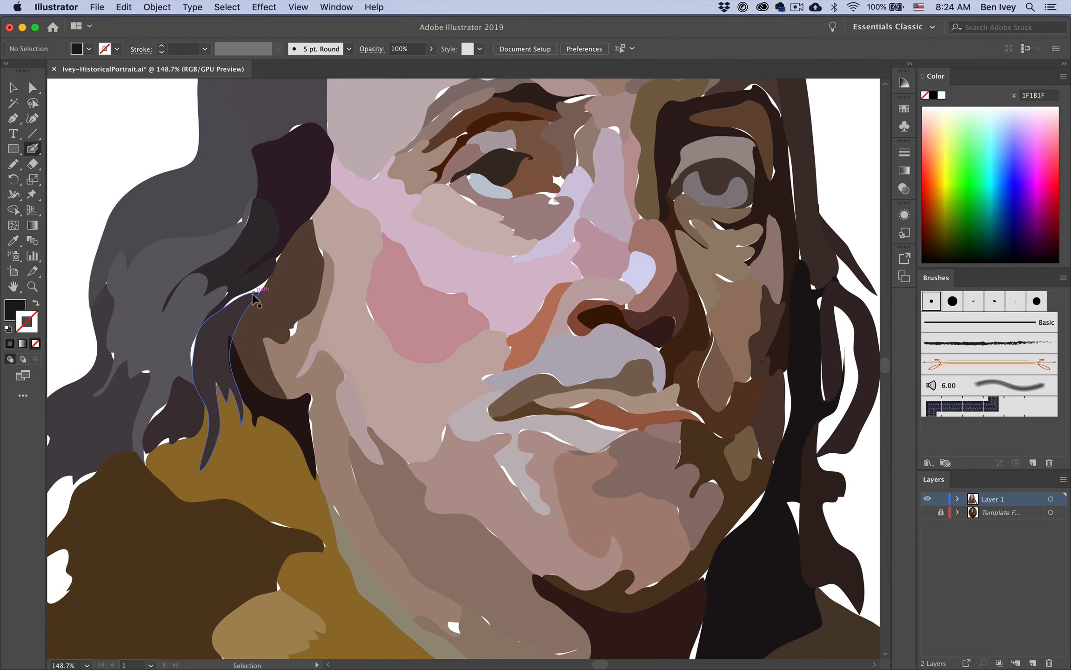
scroll(525, 263, down, 6)
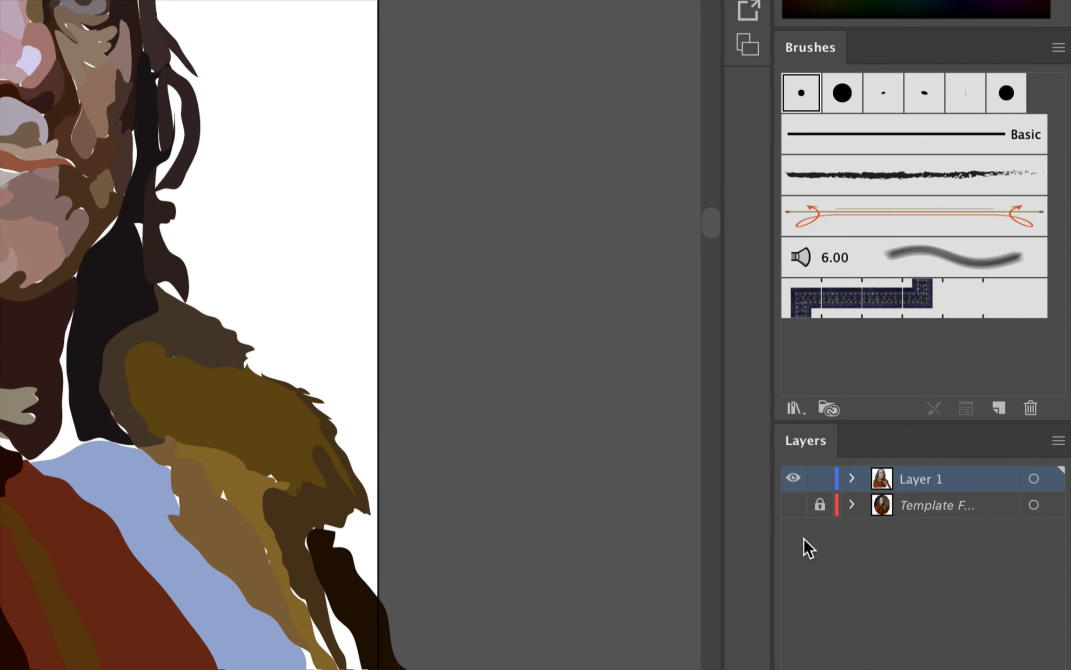
Show and unlock the template layer, and duplicate its portrait image to the left of the original
click(795, 507)
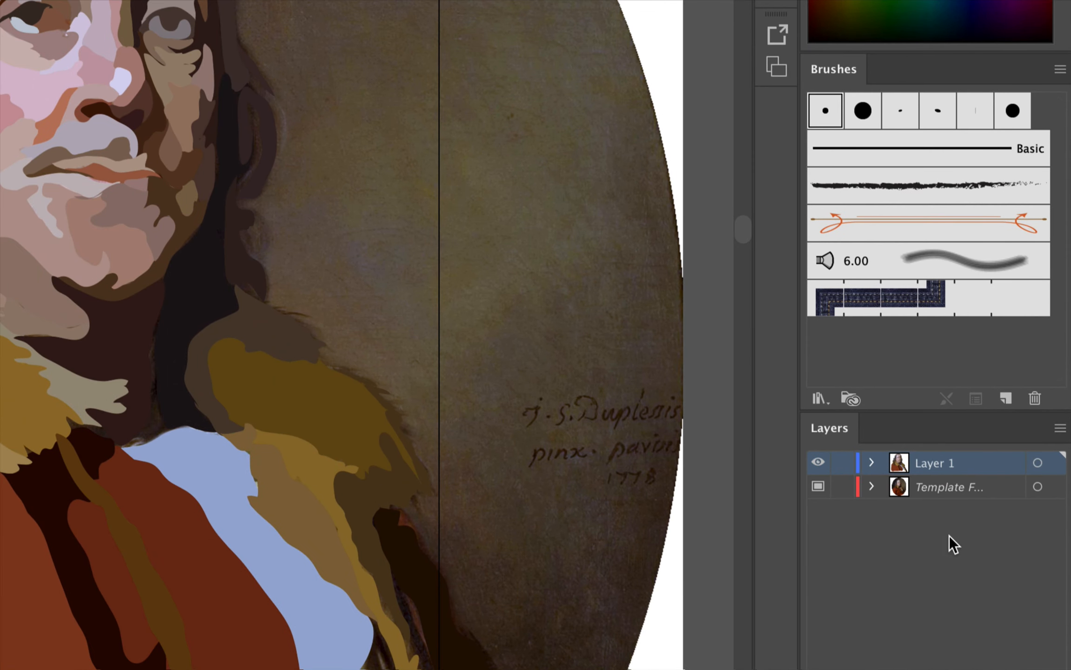
click(947, 490)
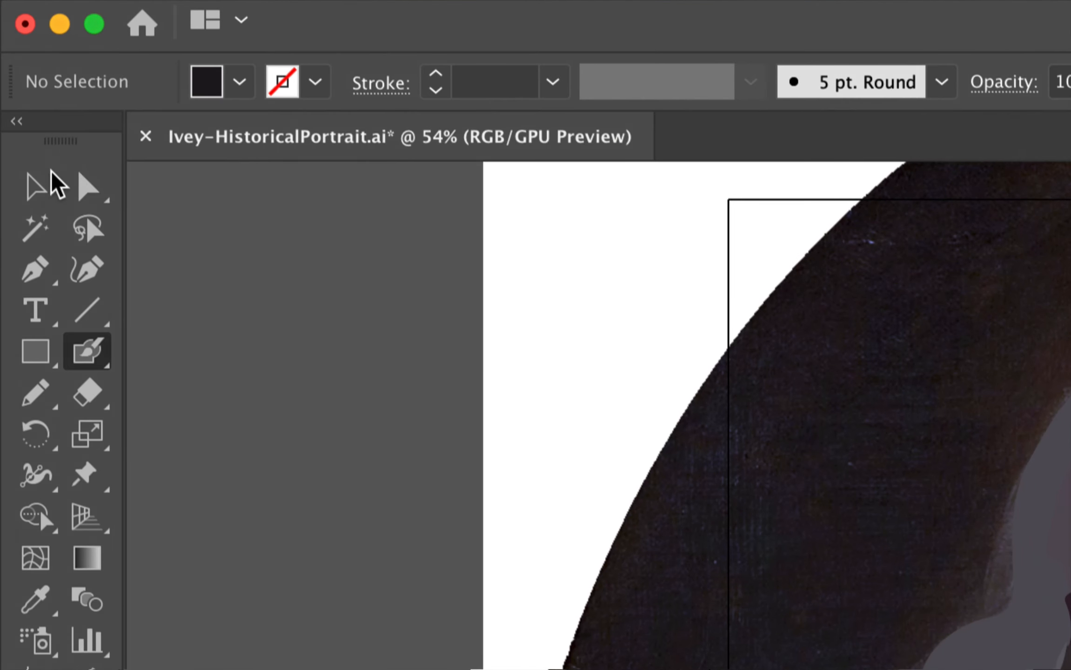
click(15, 90)
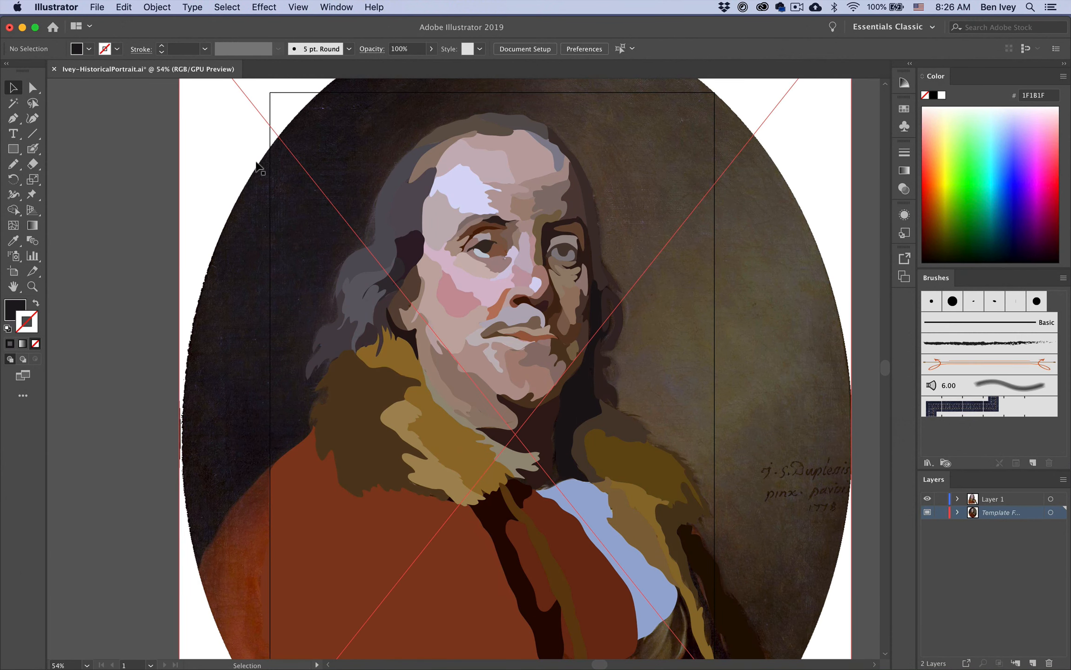
drag(293, 228, 87, 238)
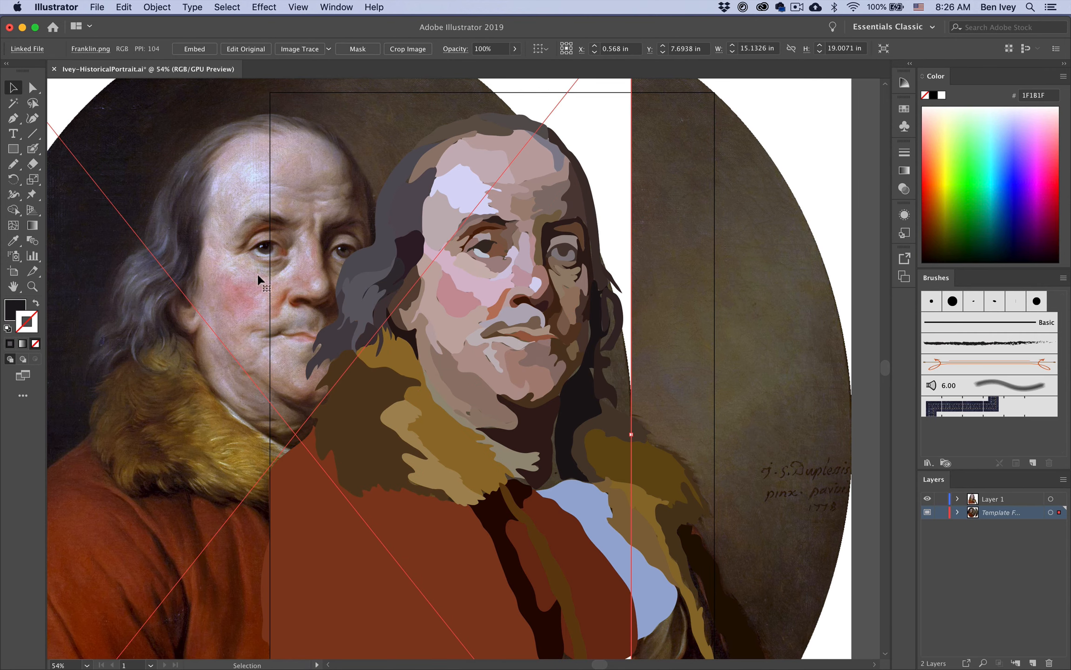
Move the duplicated portrait further left until it stands clear beside the original image
scroll(278, 280, left, 5)
scroll(279, 282, left, 5)
scroll(279, 282, down, 1)
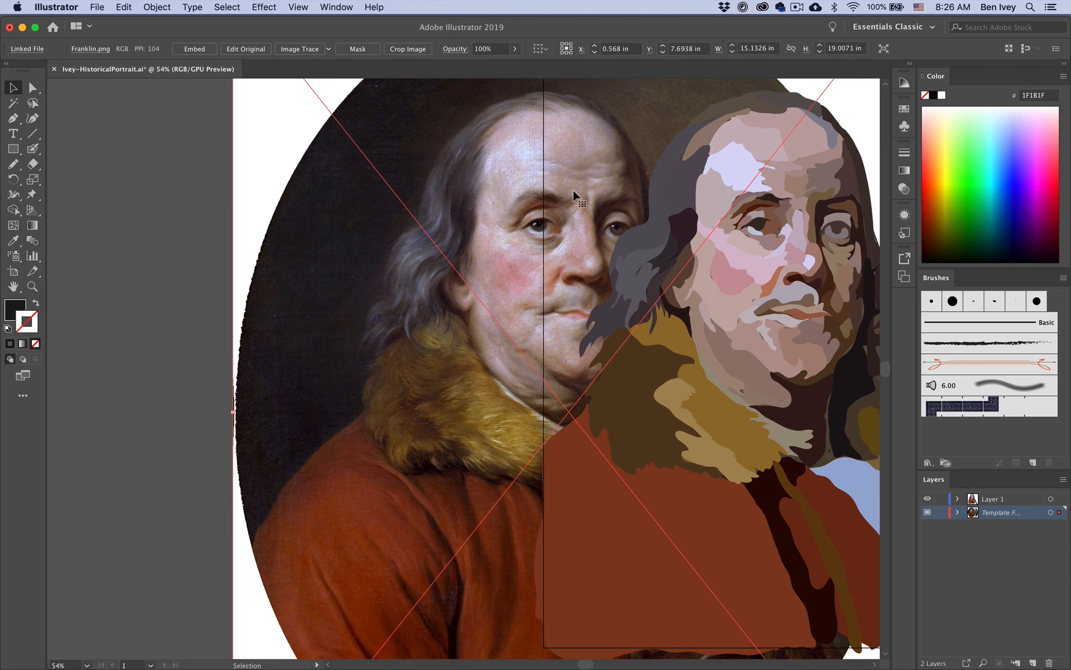
mouse_move(575, 196)
mouse_down()
mouse_move(422, 204)
mouse_move(269, 177)
mouse_move(172, 183)
mouse_up()
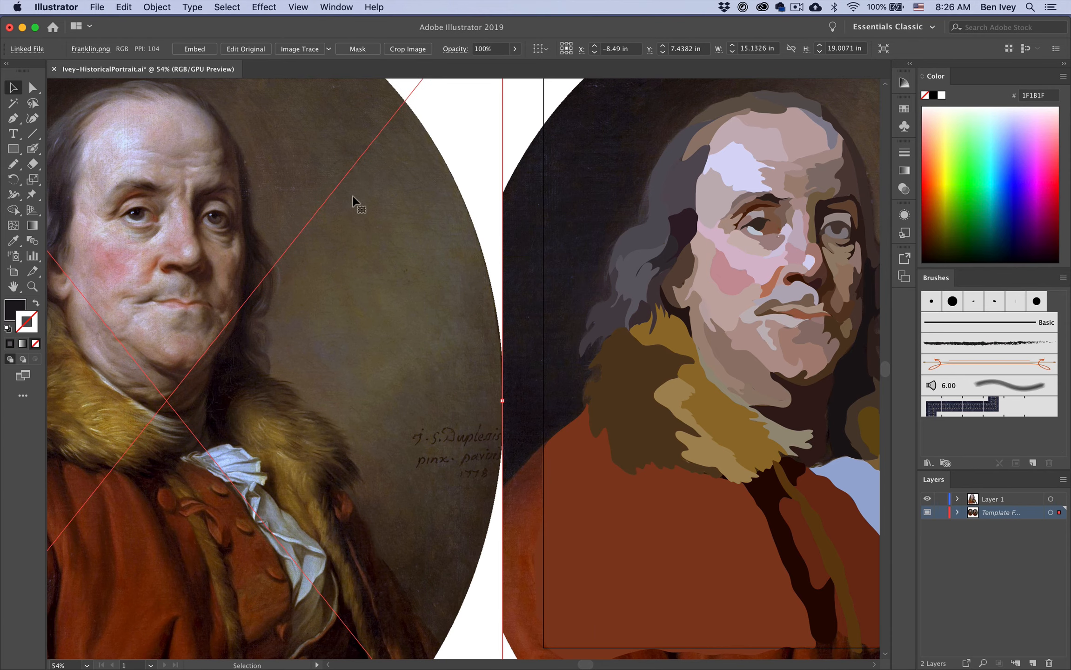
drag(352, 202, 282, 215)
Hide and show Layer 1 to compare the traced artwork with the reference portraits
scroll(282, 214, down, 5)
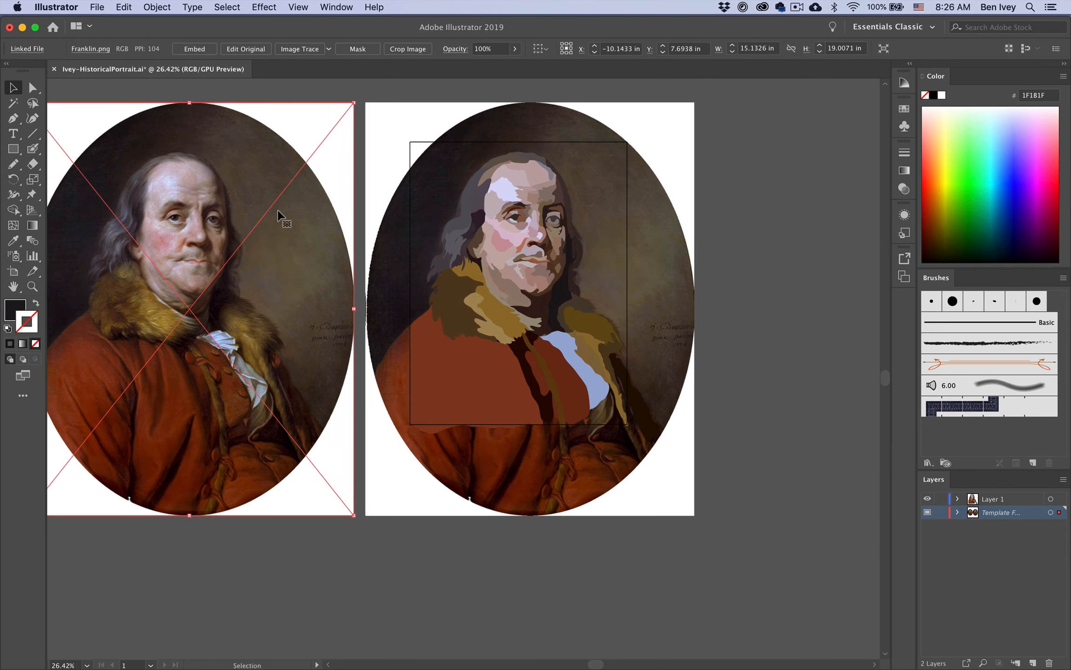
scroll(278, 215, left, 3)
scroll(278, 215, up, 1)
click(926, 500)
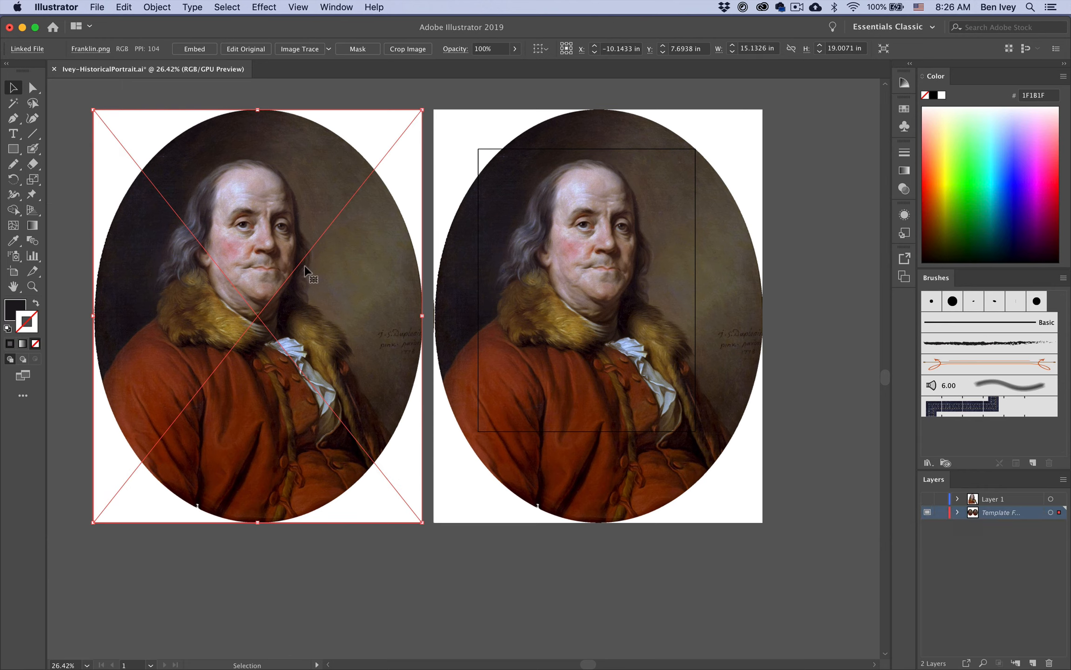
click(927, 499)
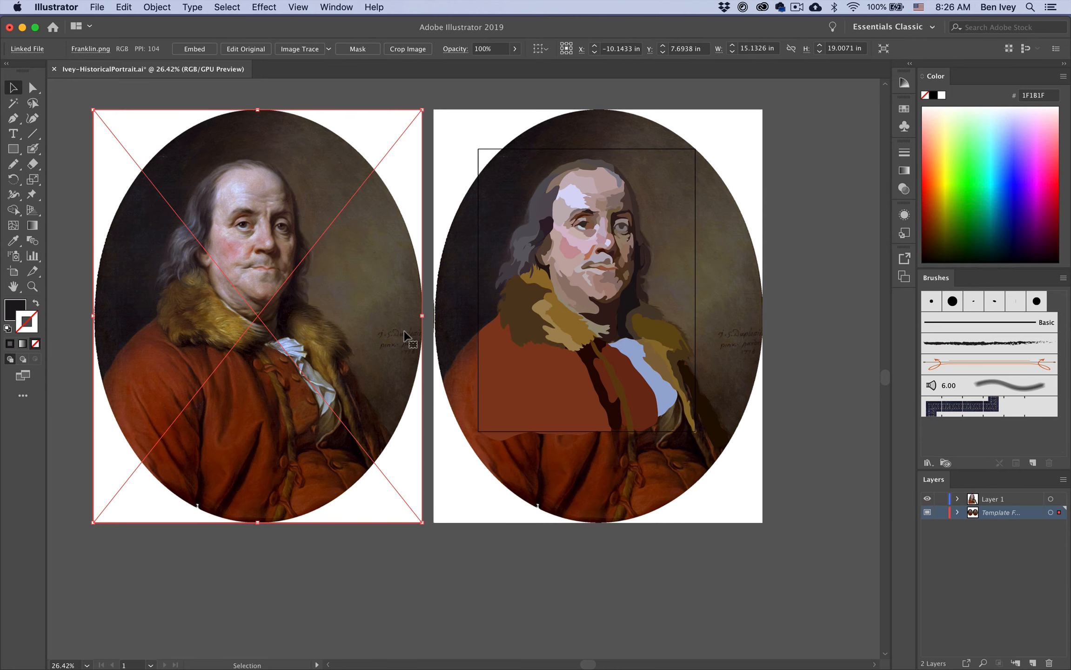
Deselect the image and lock both the template layer and Layer 1
click(831, 401)
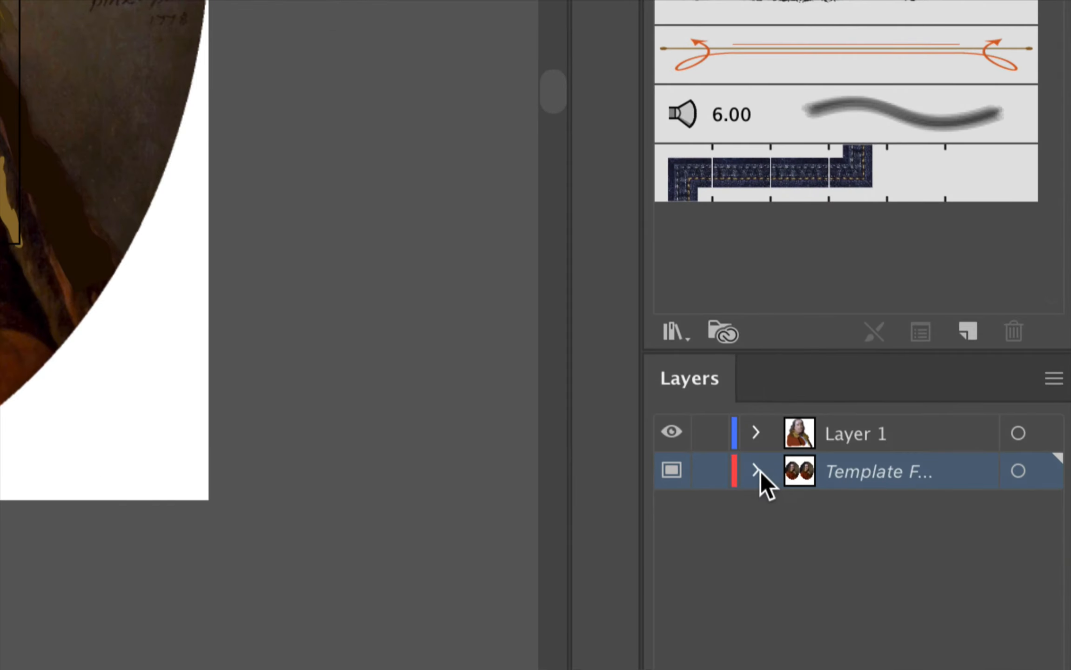
click(710, 471)
click(709, 433)
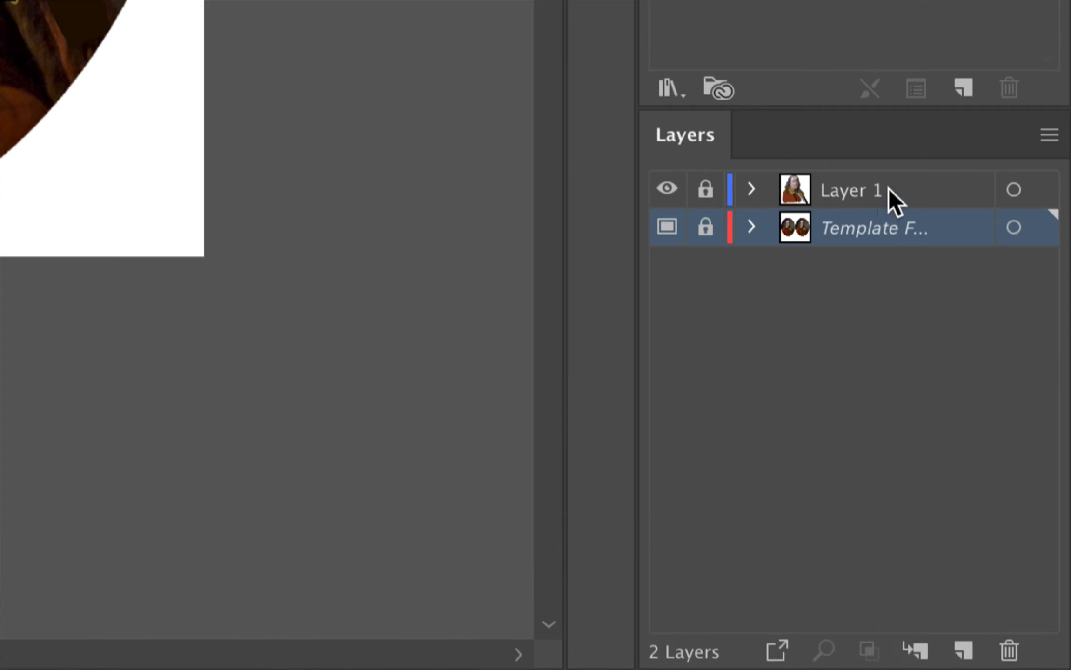
Add a new layer above Layer 1 and name it "Details"
click(888, 188)
click(962, 647)
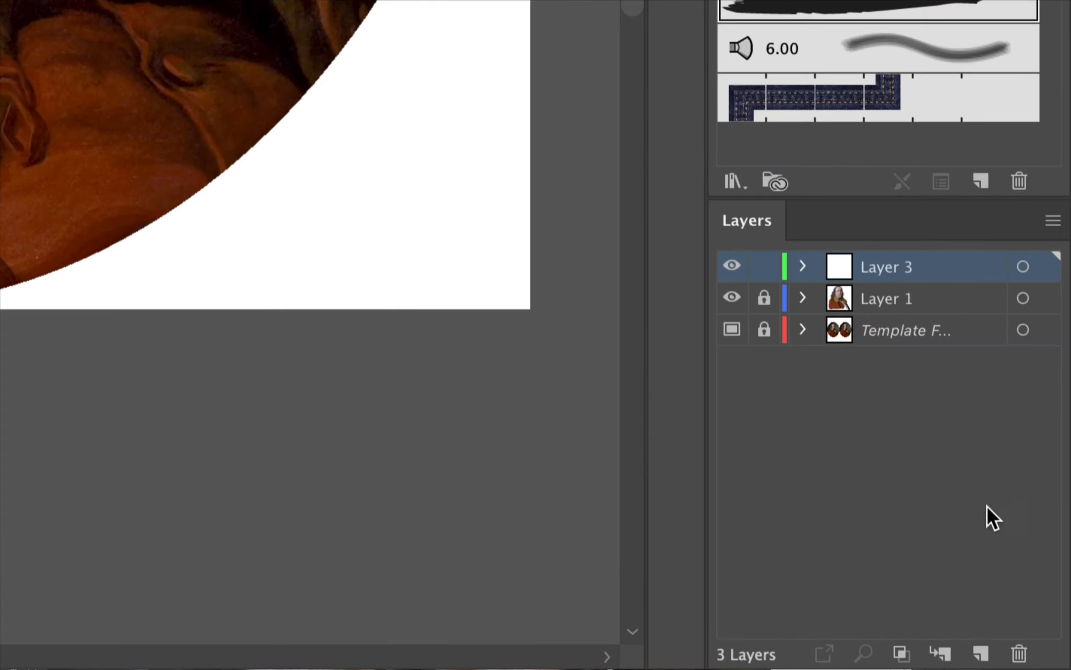
double_click(896, 270)
text(Details)
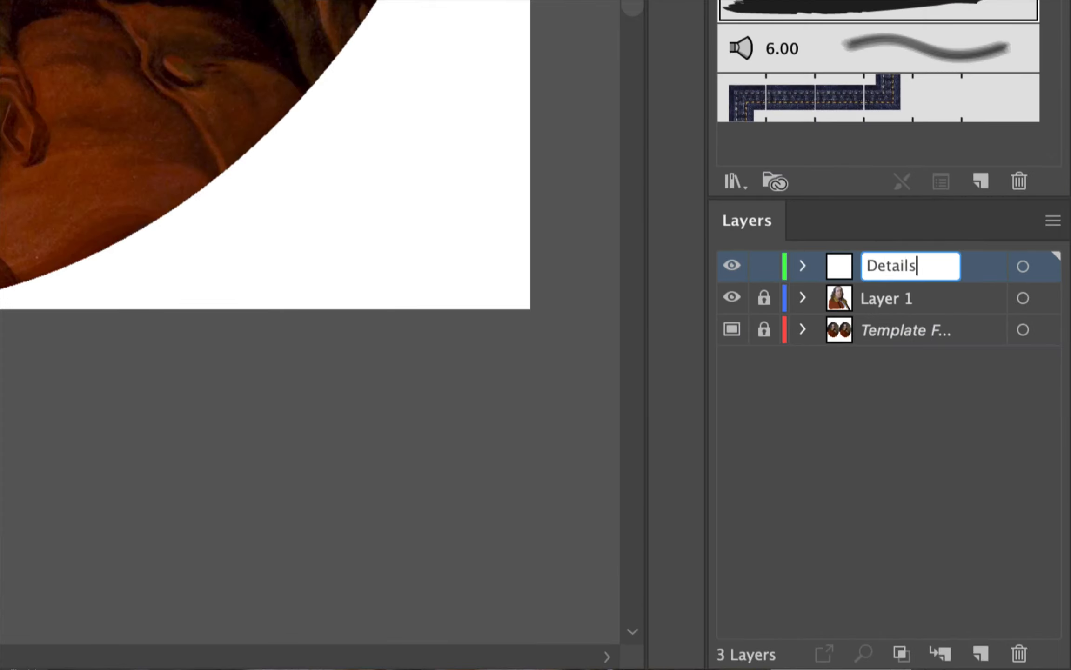
key(Return)
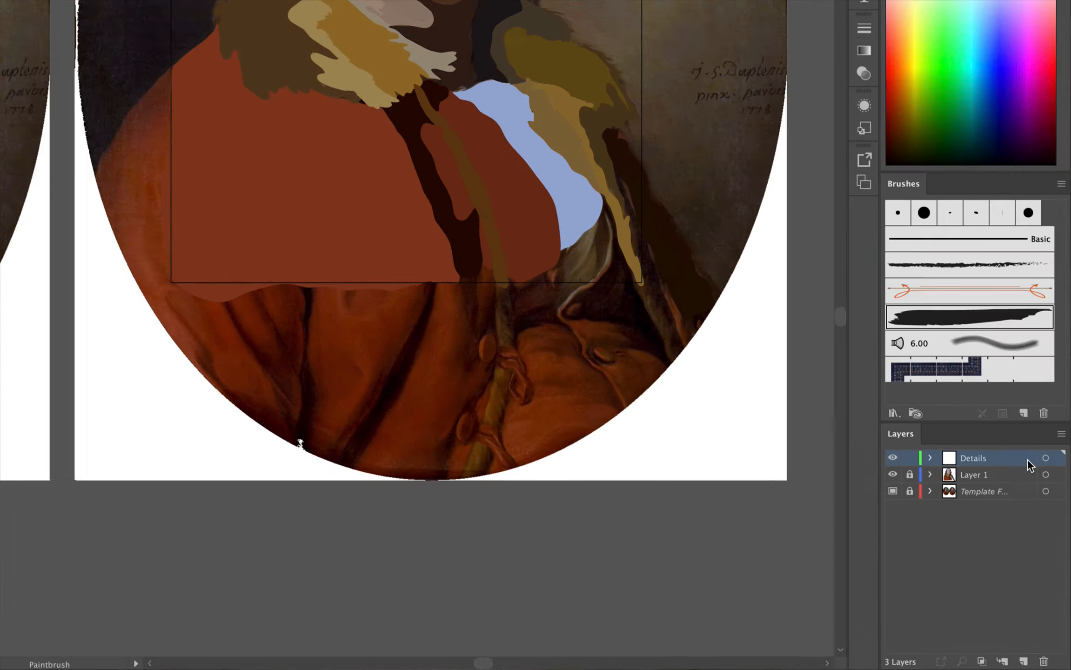
Review the Paintbrush Tool Options, including fidelity and selected-path editing, and accept them
scroll(671, 389, up, 10)
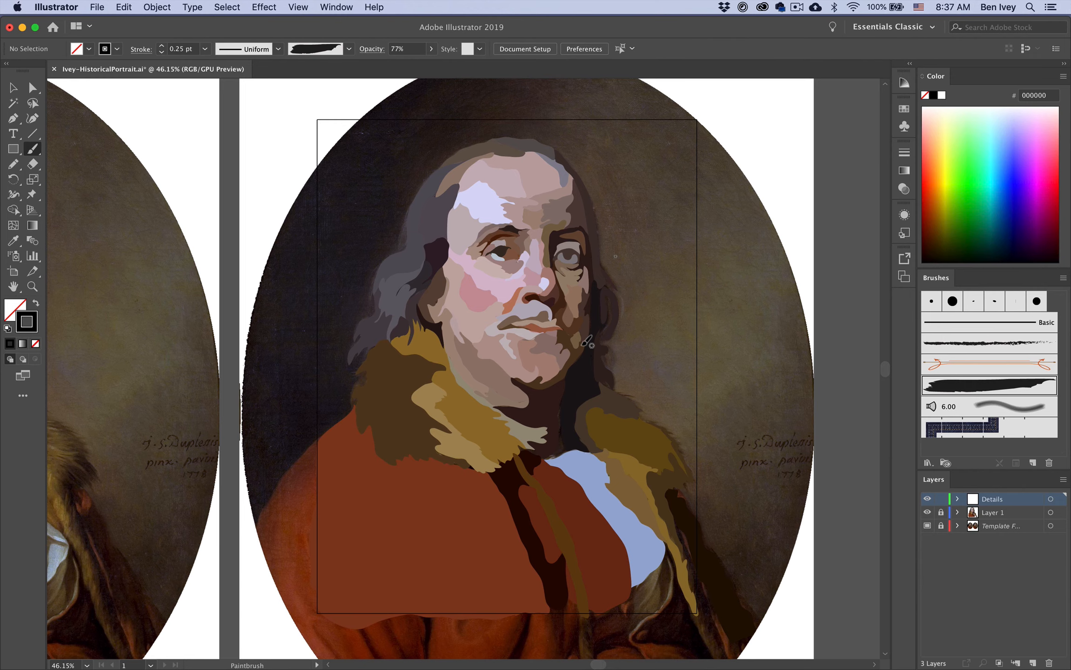
scroll(763, 242, down, 1)
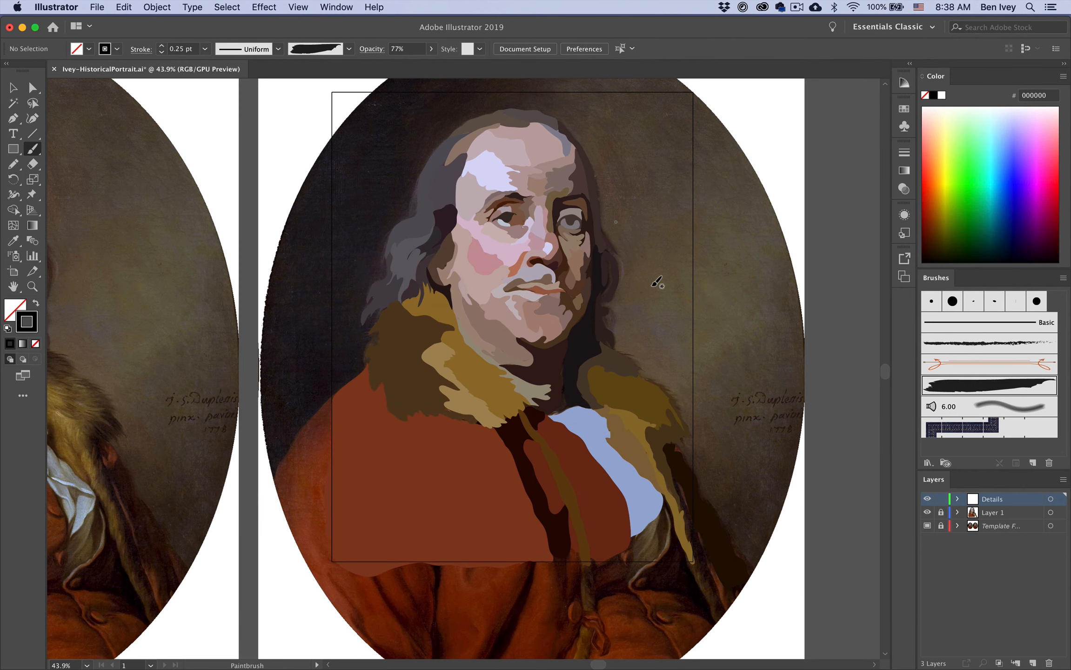
scroll(653, 286, up, 1)
scroll(653, 286, up, 3)
scroll(652, 286, up, 1)
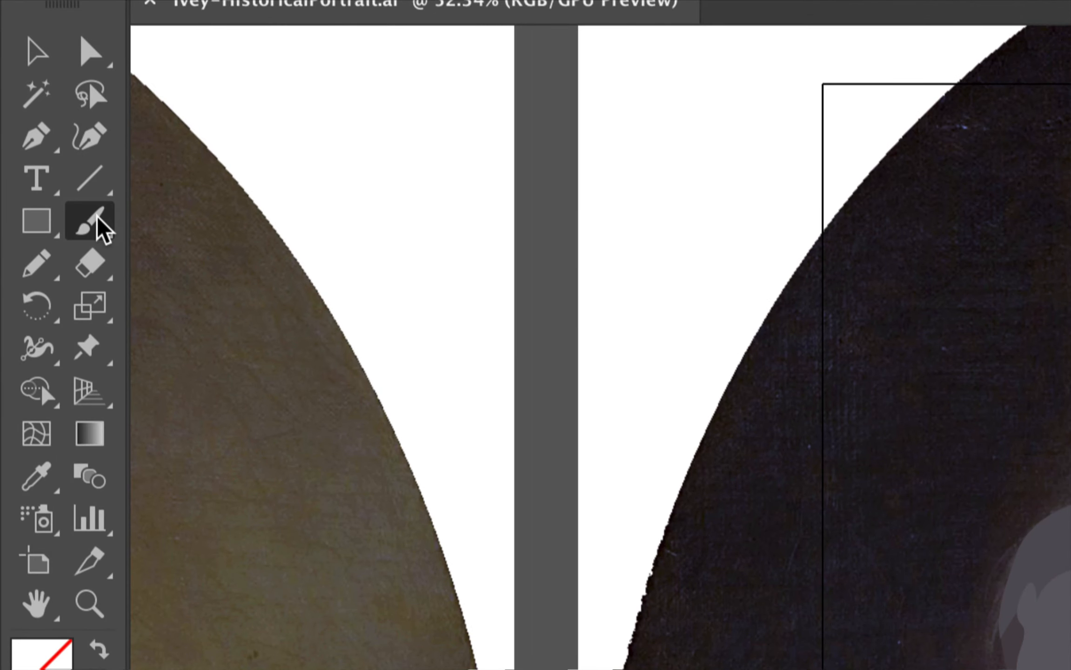
drag(98, 217, 172, 216)
double_click(88, 226)
drag(522, 76, 516, 71)
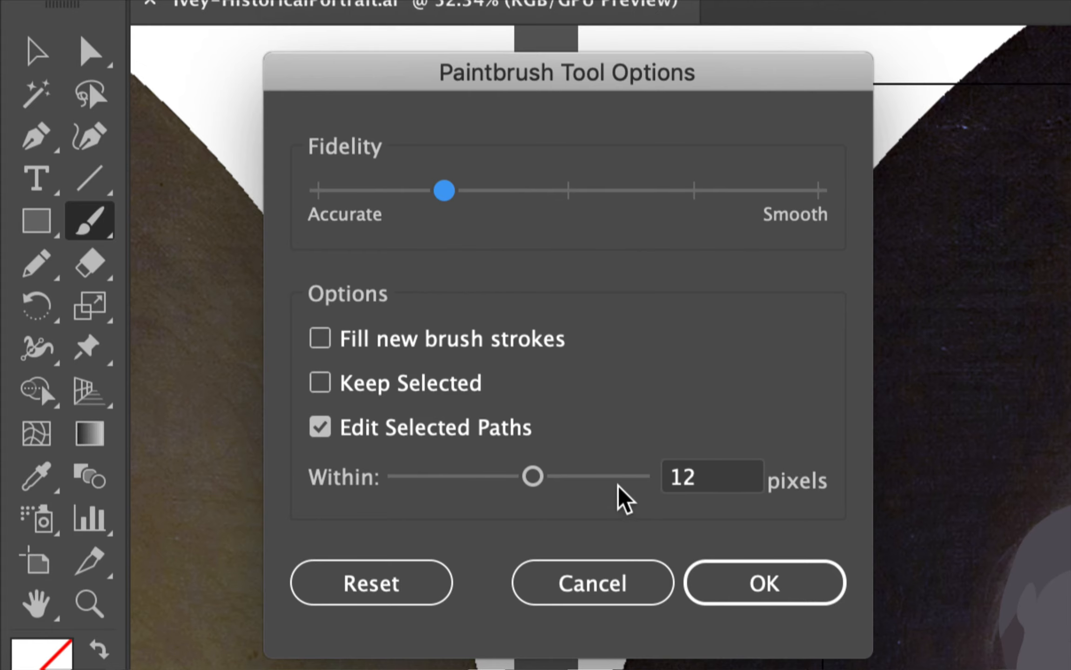
click(801, 597)
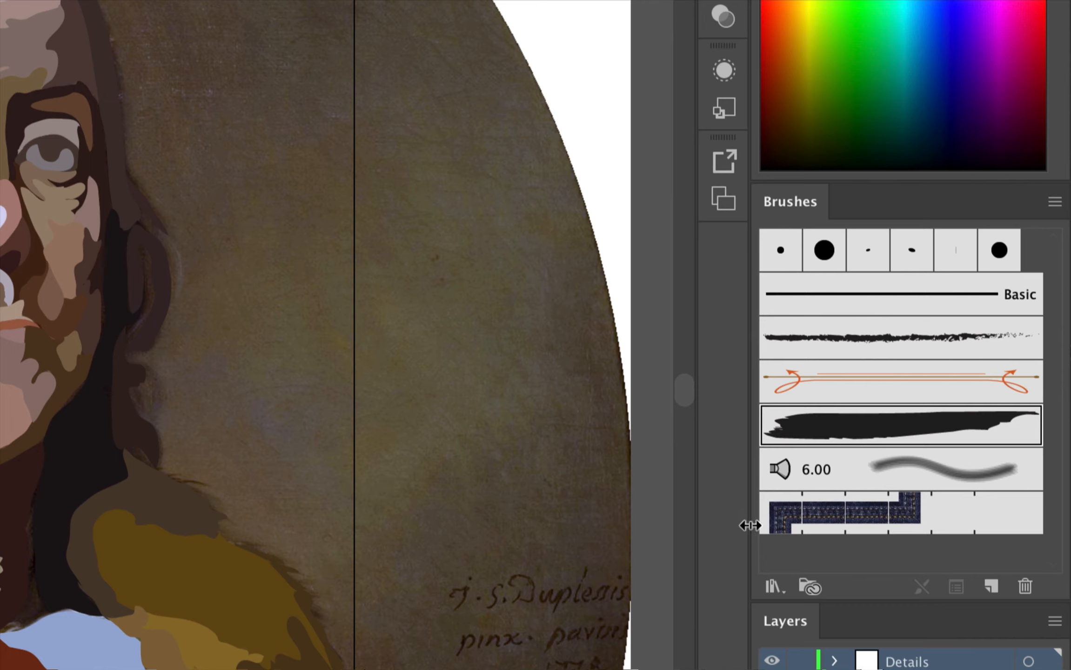
Load the Artistic_Paintbrush brush library
click(773, 587)
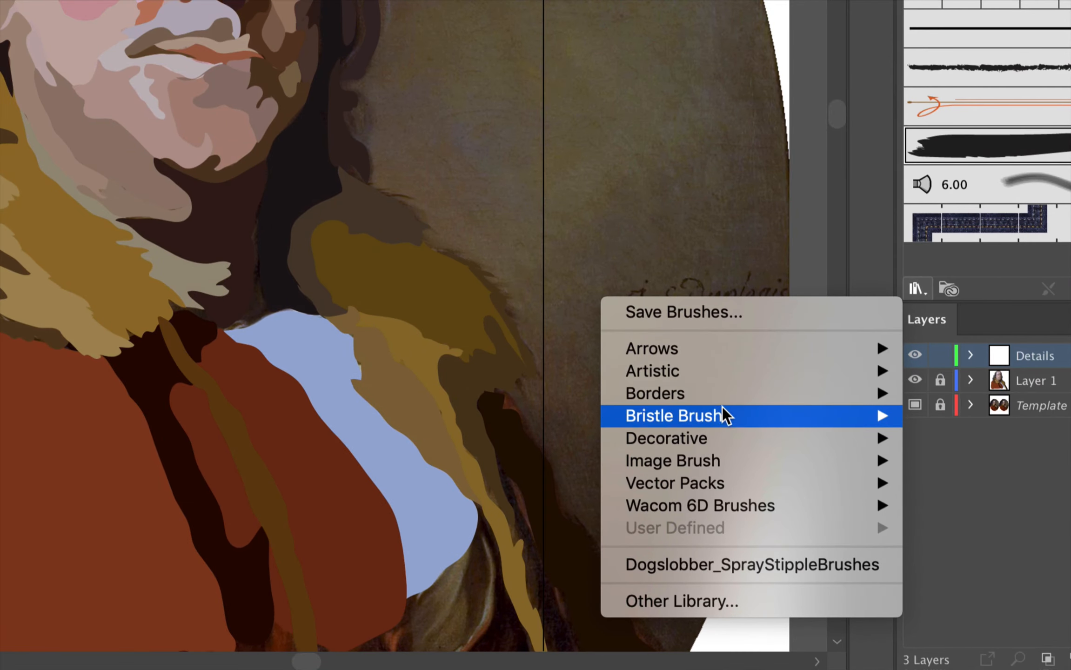
mouse_move(801, 553)
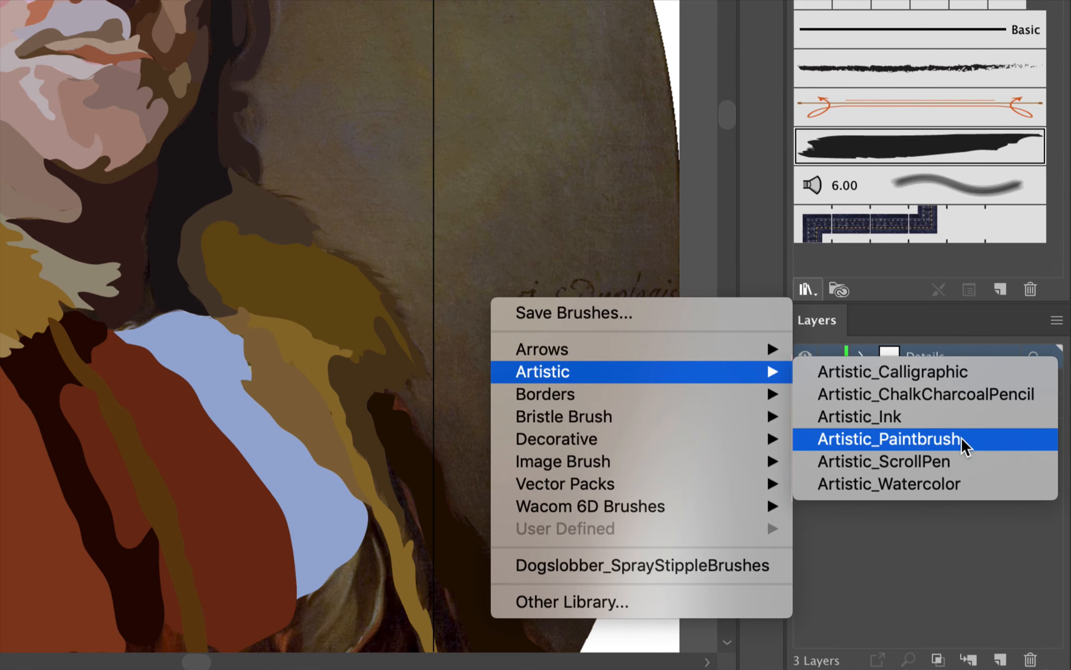
click(910, 448)
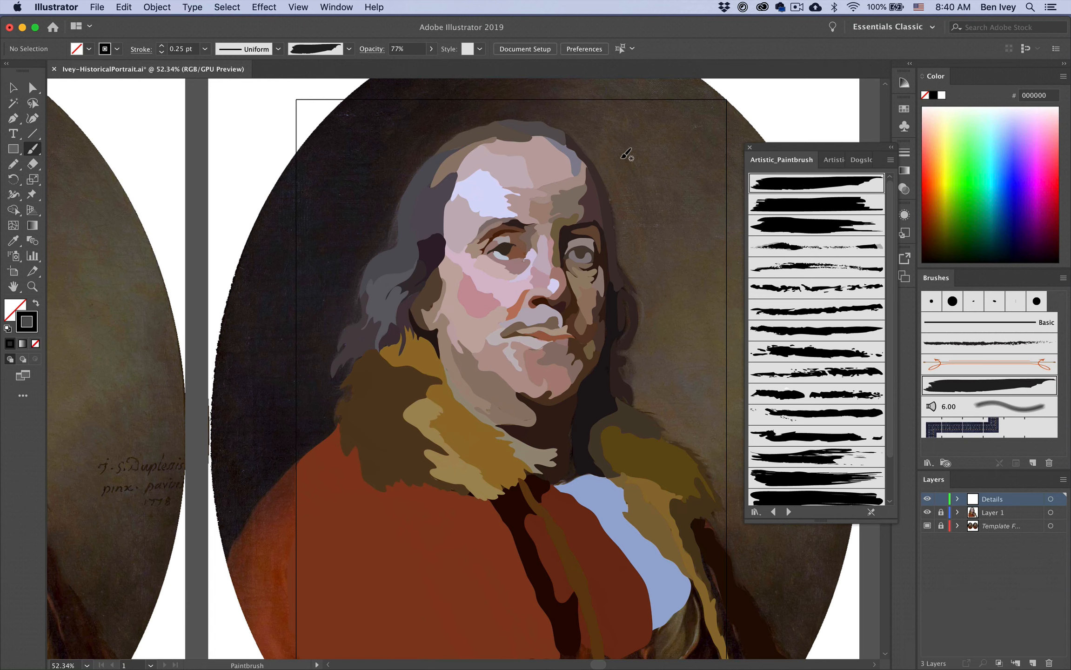
Paint a curved stroke about 2.4 in wide and 6.6 in tall beside the head, set its weight to 1 pt and deselect it
drag(606, 404, 594, 416)
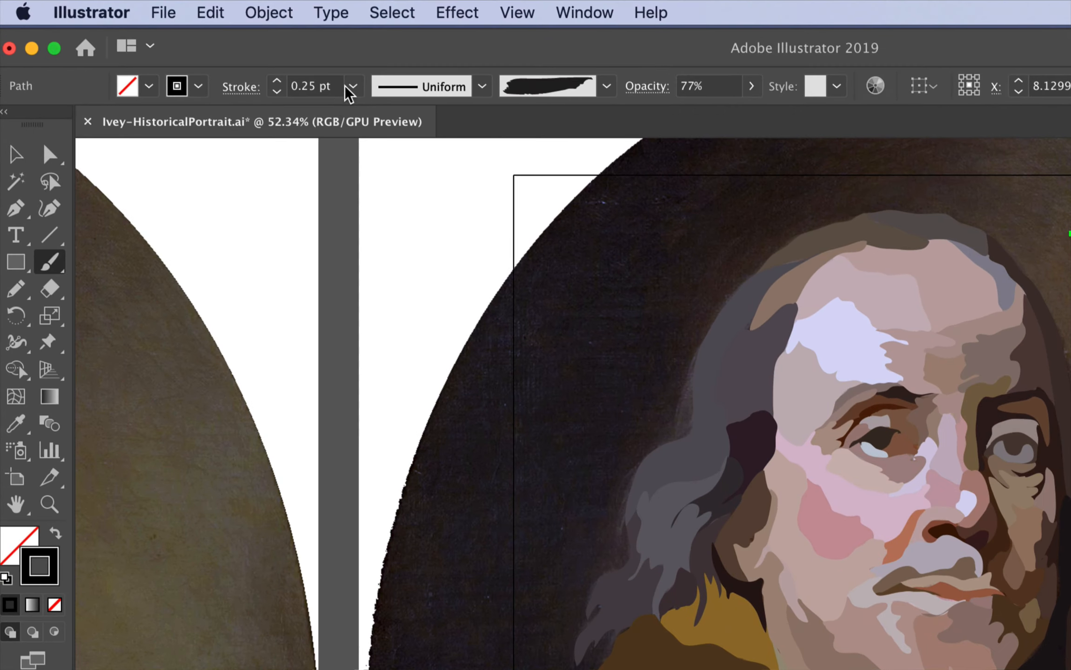
click(276, 80)
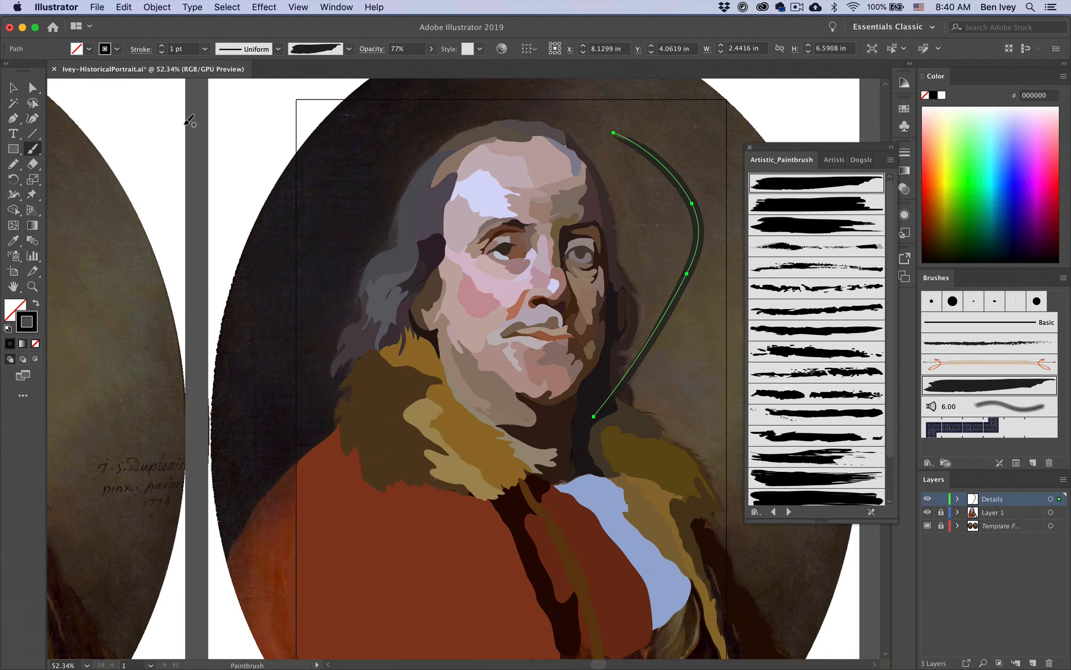
super+click(635, 249)
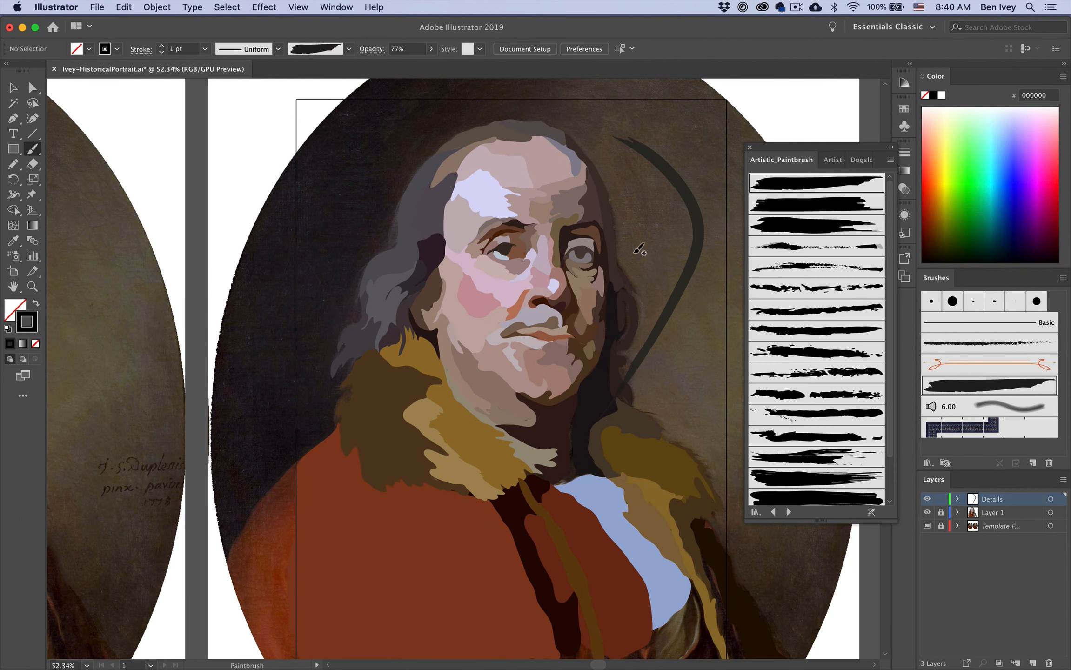
Delete the curved brush stroke beside the head
drag(713, 176, 662, 242)
key(Delete)
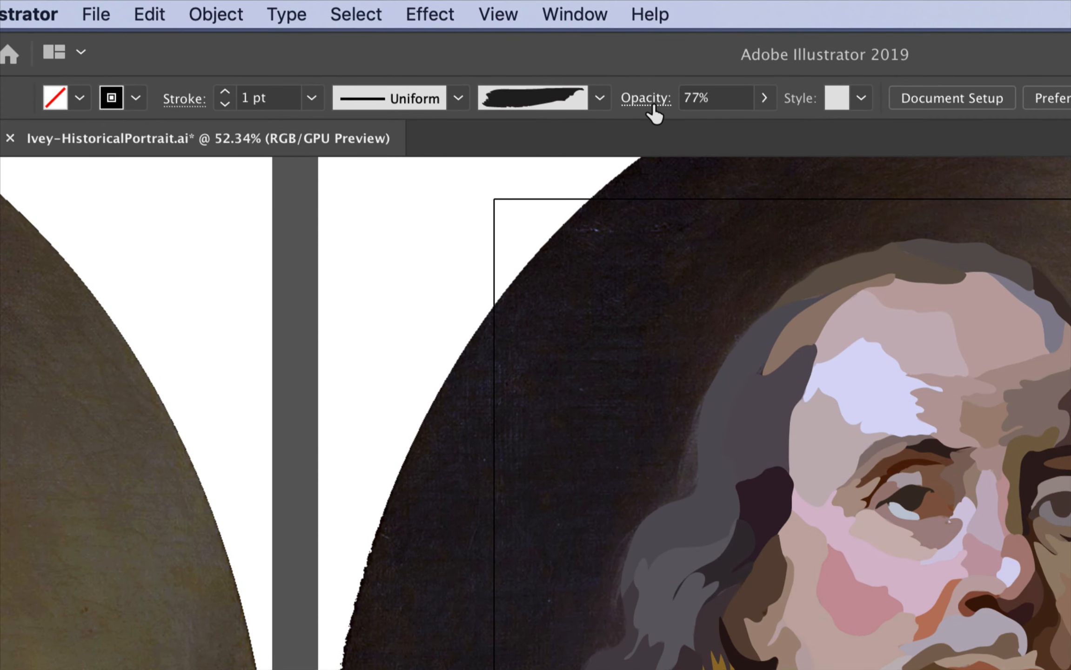
Try the lens-shaped width profile on a test stroke outside the portrait oval, then restore Uniform and delete the stroke
click(455, 101)
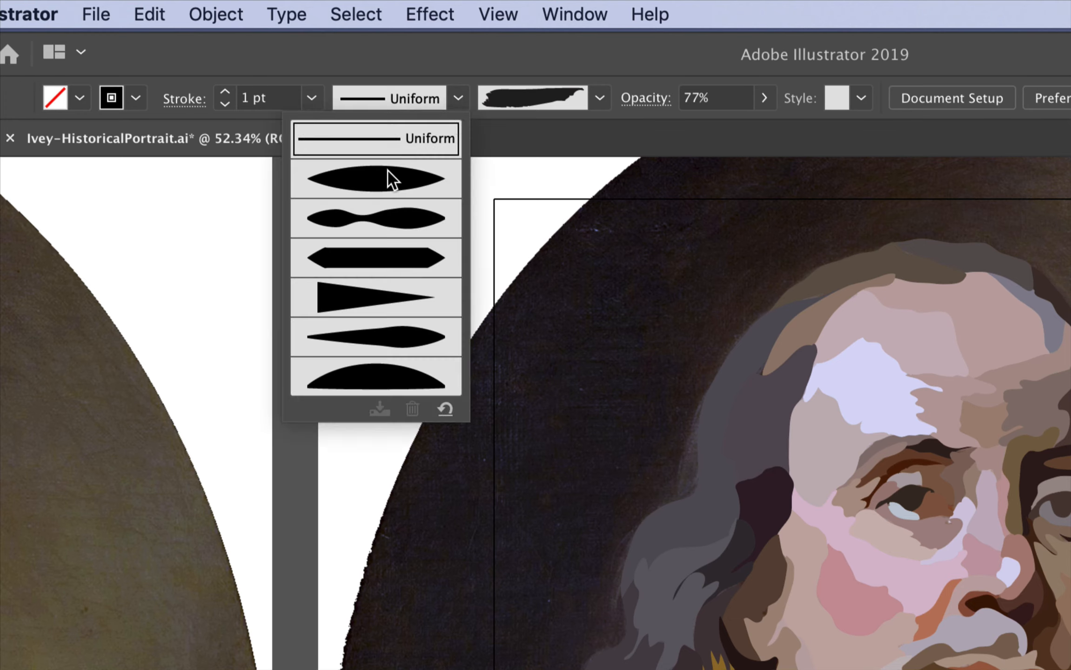
click(389, 174)
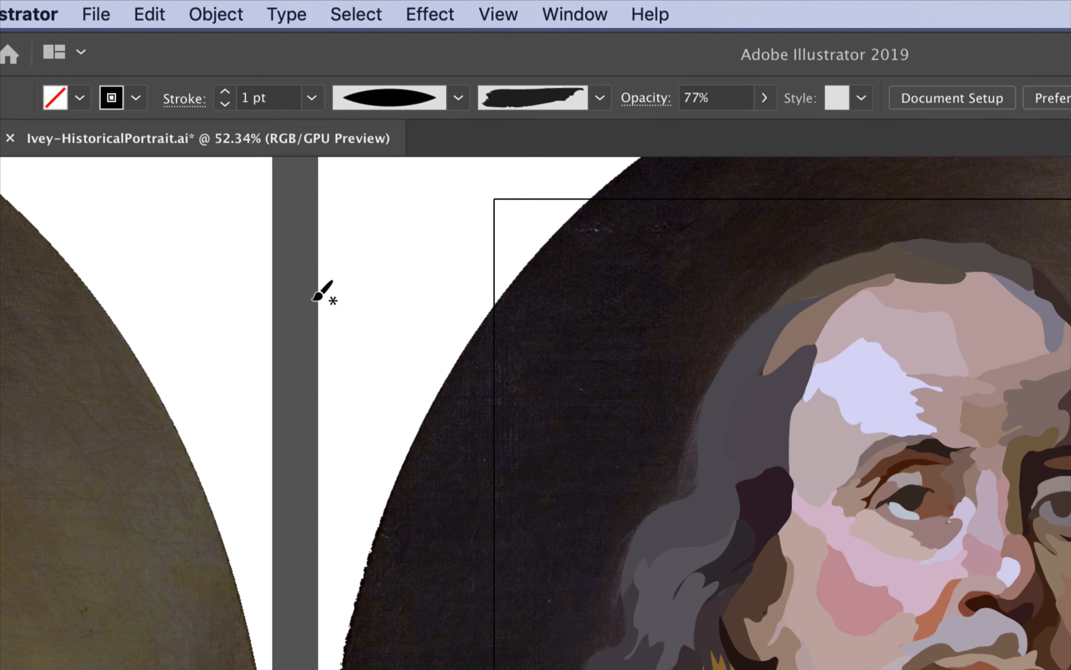
drag(521, 279, 405, 342)
key(super+z)
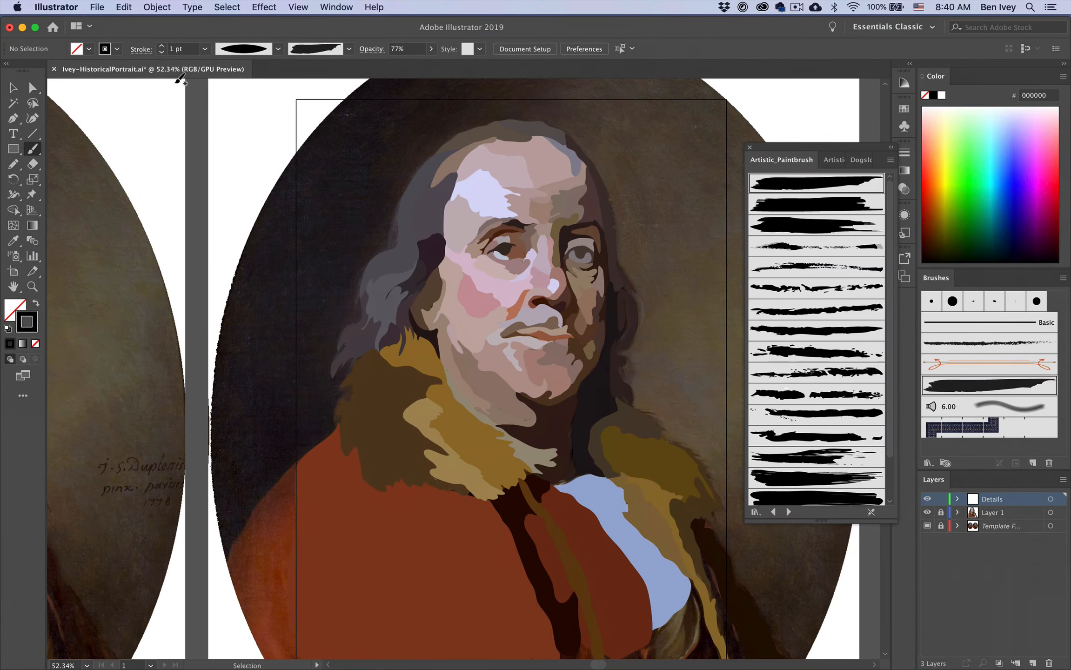
drag(419, 273, 331, 425)
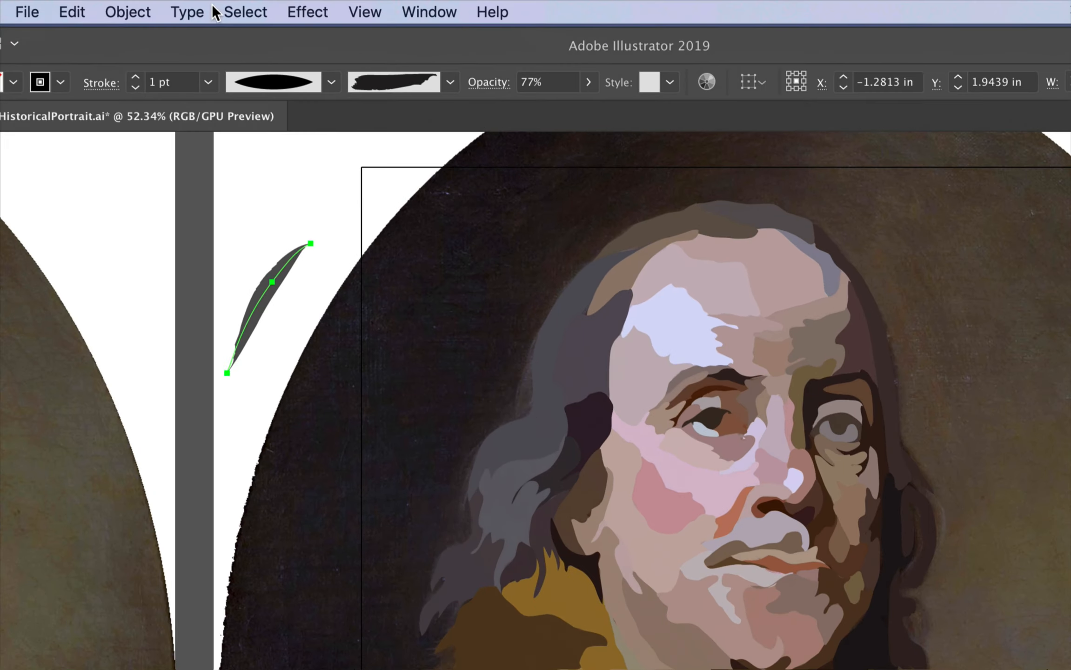
click(332, 82)
click(287, 117)
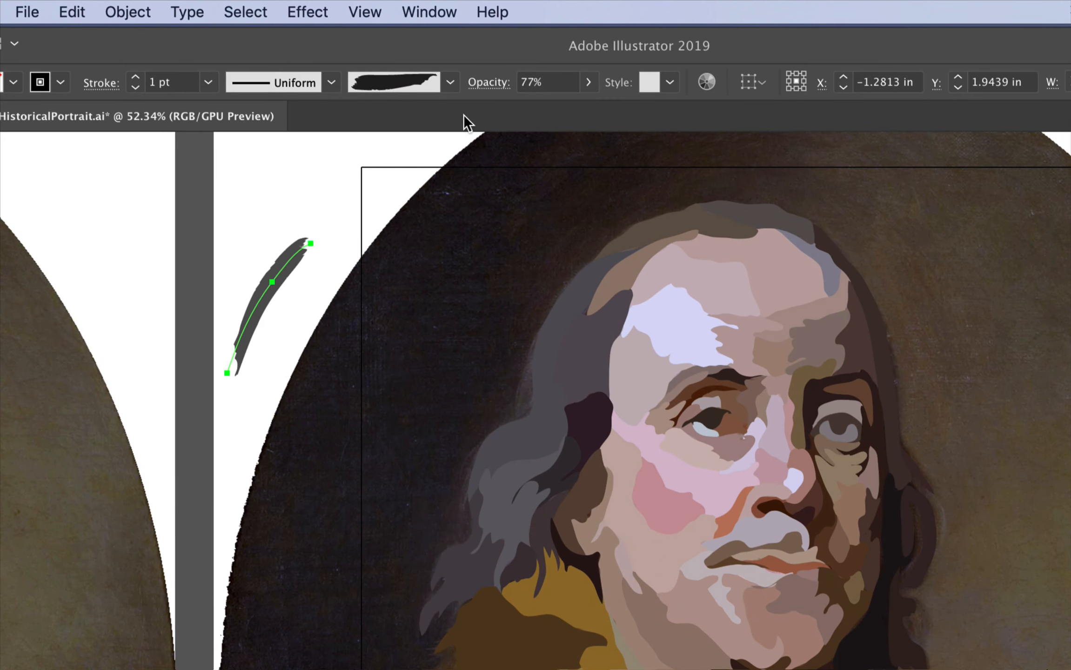
key(Delete)
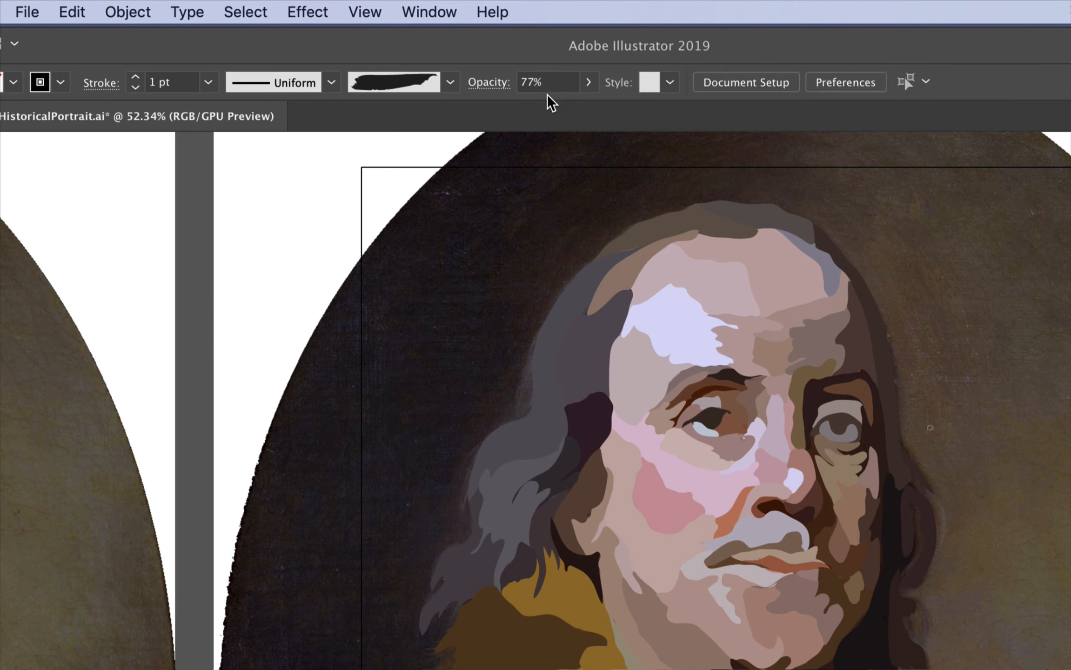
Lower the brush opacity to 52%, try it with a test stroke outside the portrait oval and undo the stroke
click(588, 86)
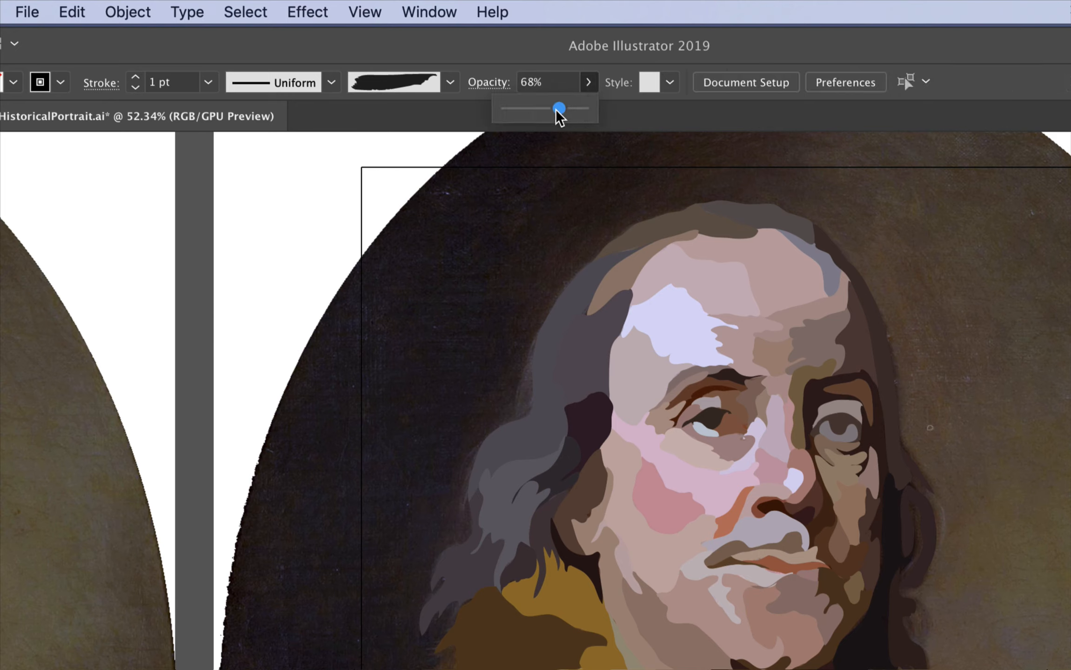
drag(543, 112, 545, 113)
drag(315, 183, 204, 348)
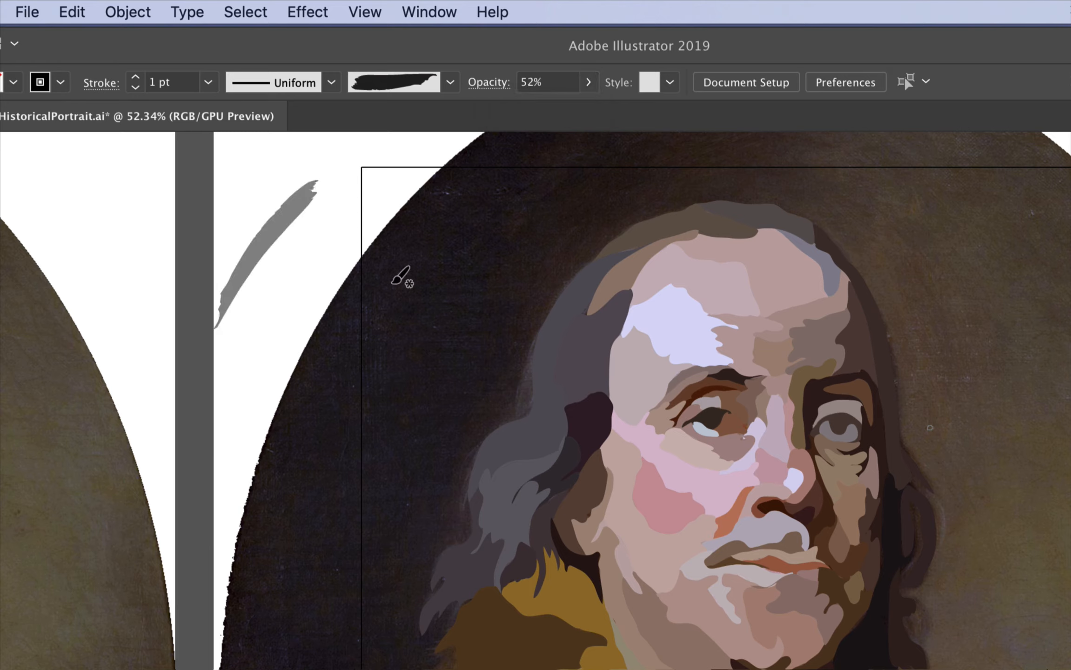
key(super+z)
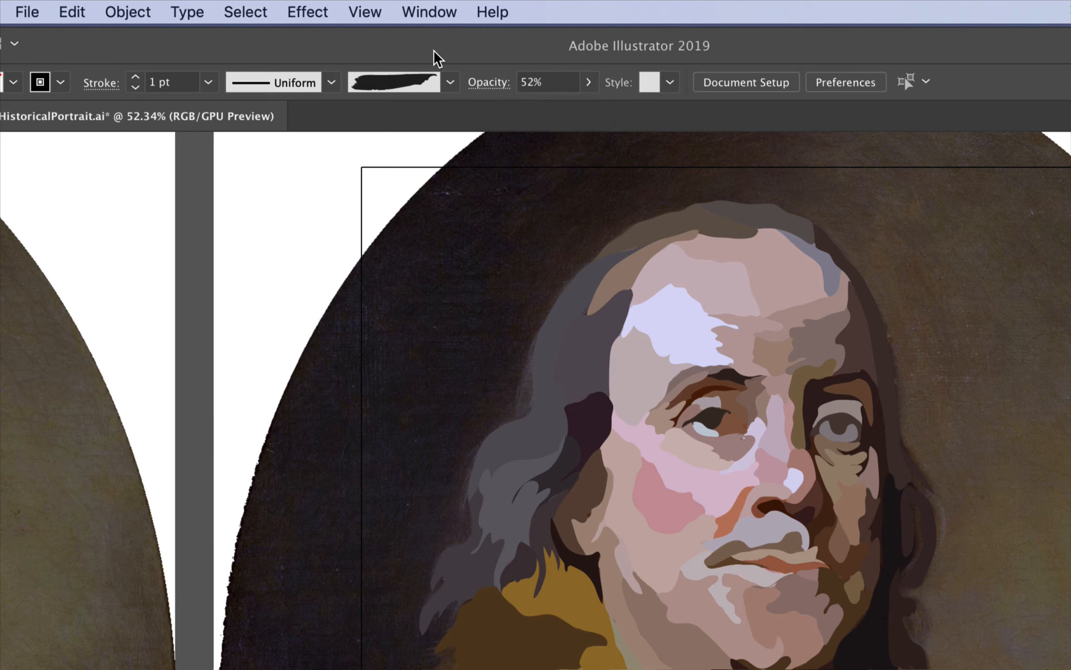
right_click(361, 204)
click(304, 213)
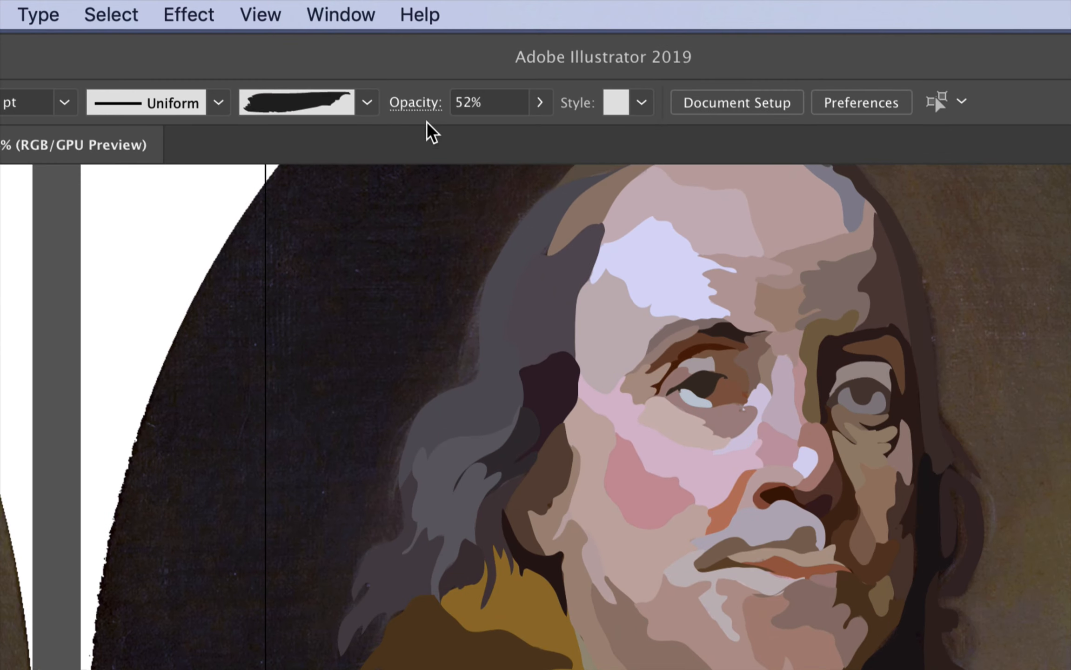
Examine the blending modes available for brush strokes, leaving the mode at Normal
click(374, 50)
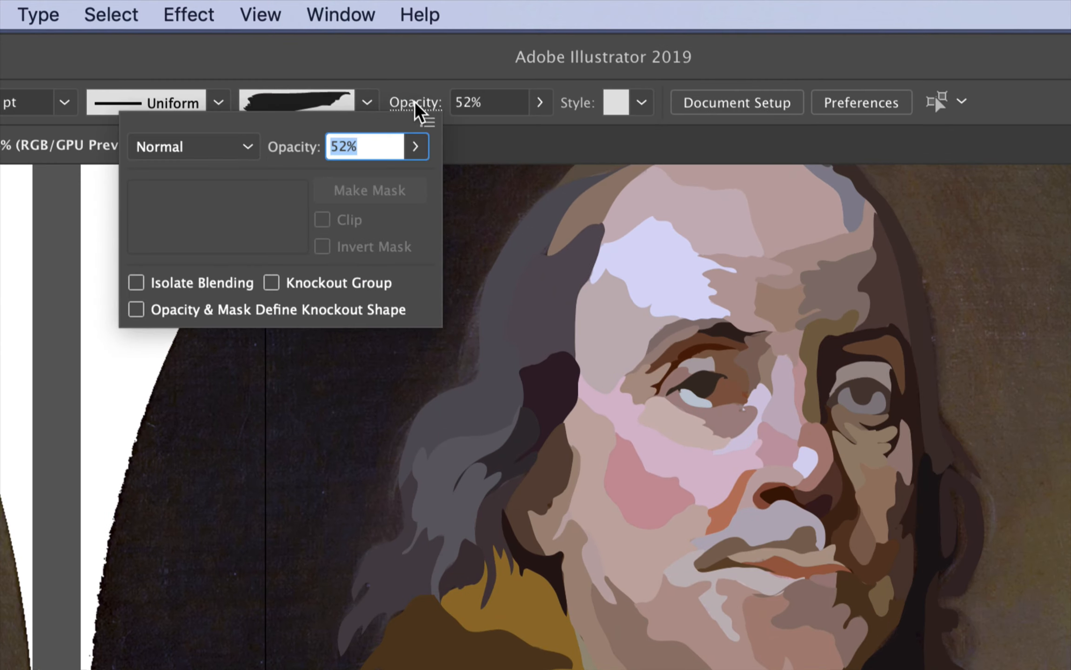
click(186, 155)
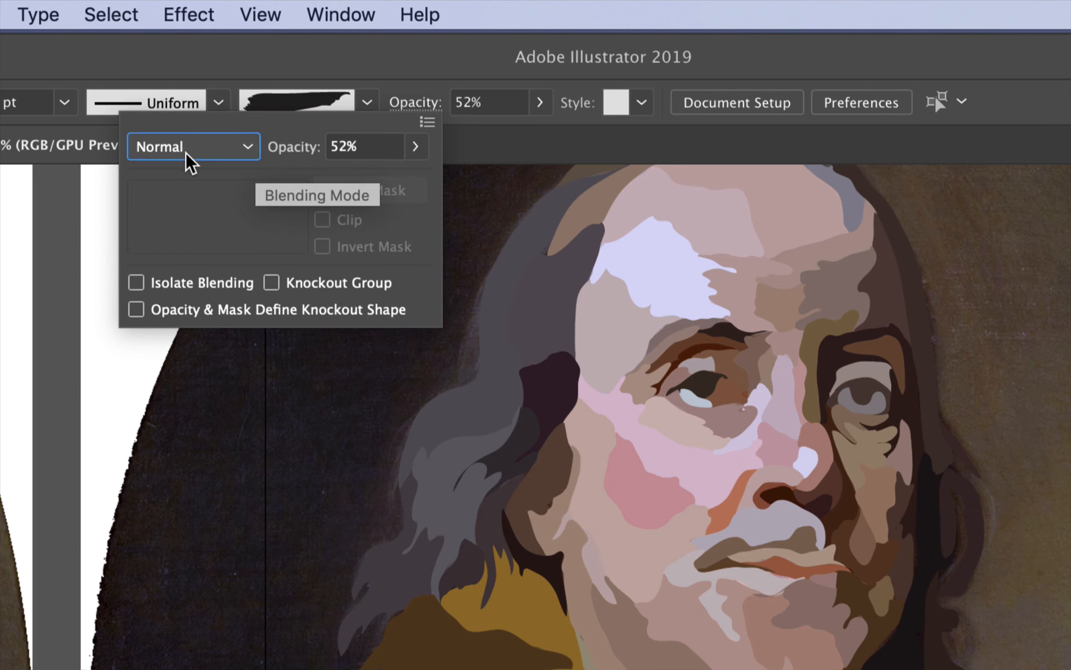
click(187, 155)
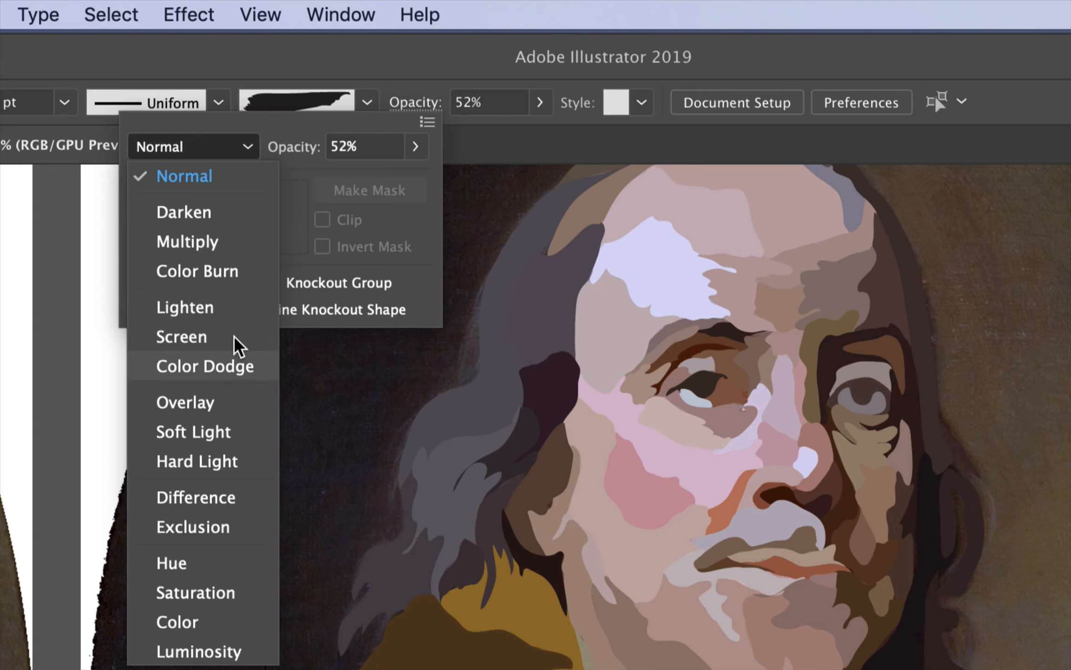
click(270, 67)
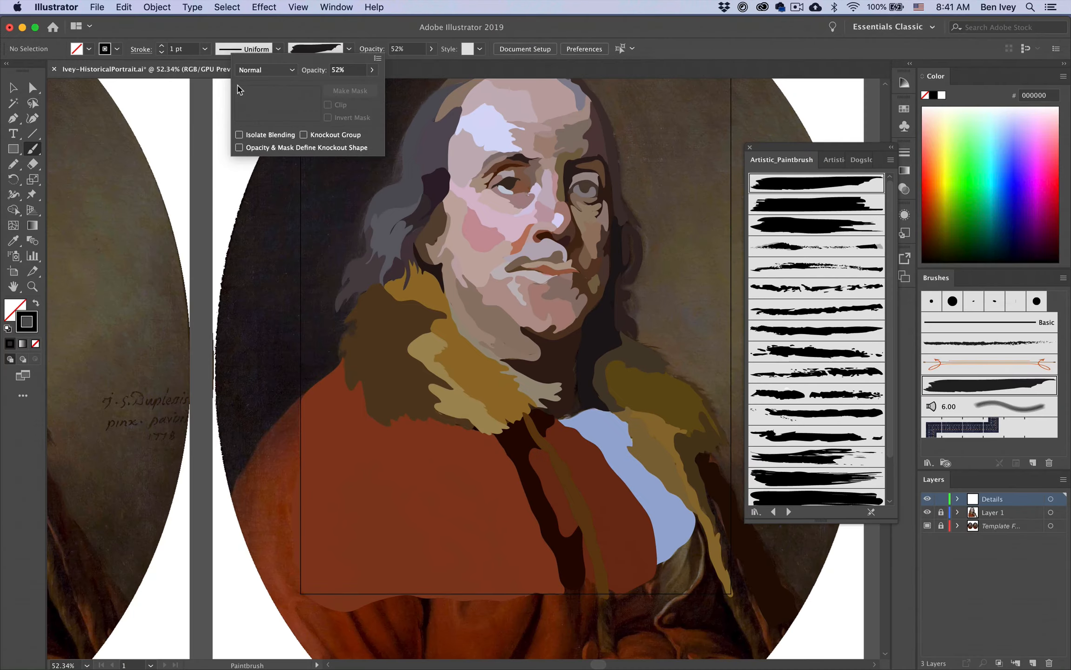
click(173, 147)
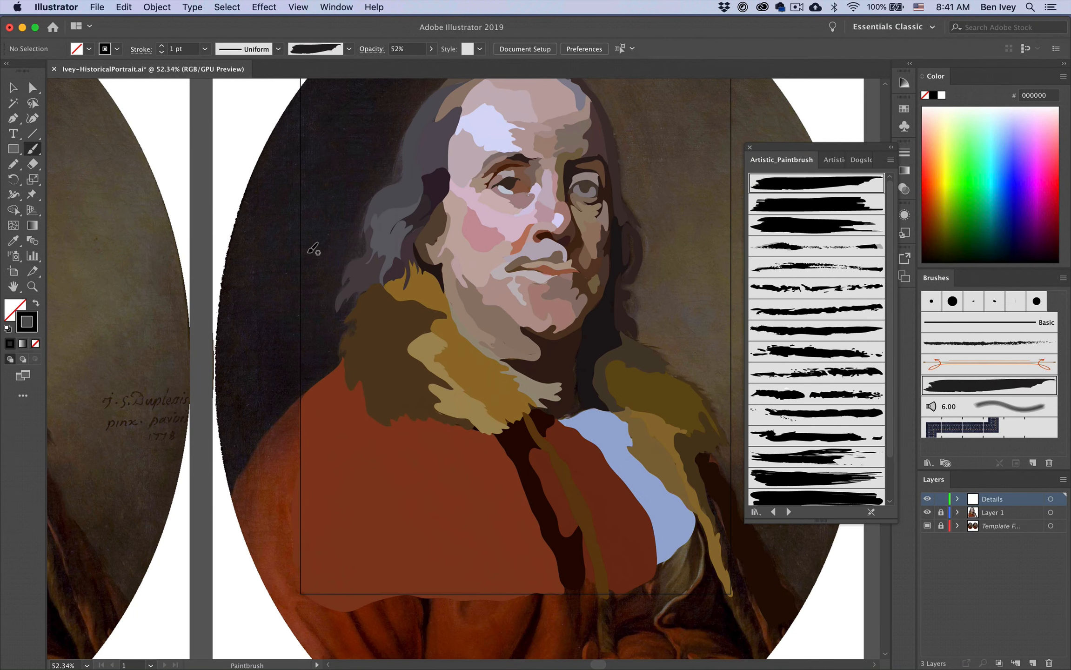
Dock the floating Artistic_Paintbrush library above the Color panel so both portraits are unobstructed
scroll(318, 251, down, 2)
scroll(318, 251, left, 5)
scroll(321, 247, left, 3)
scroll(321, 246, down, 1)
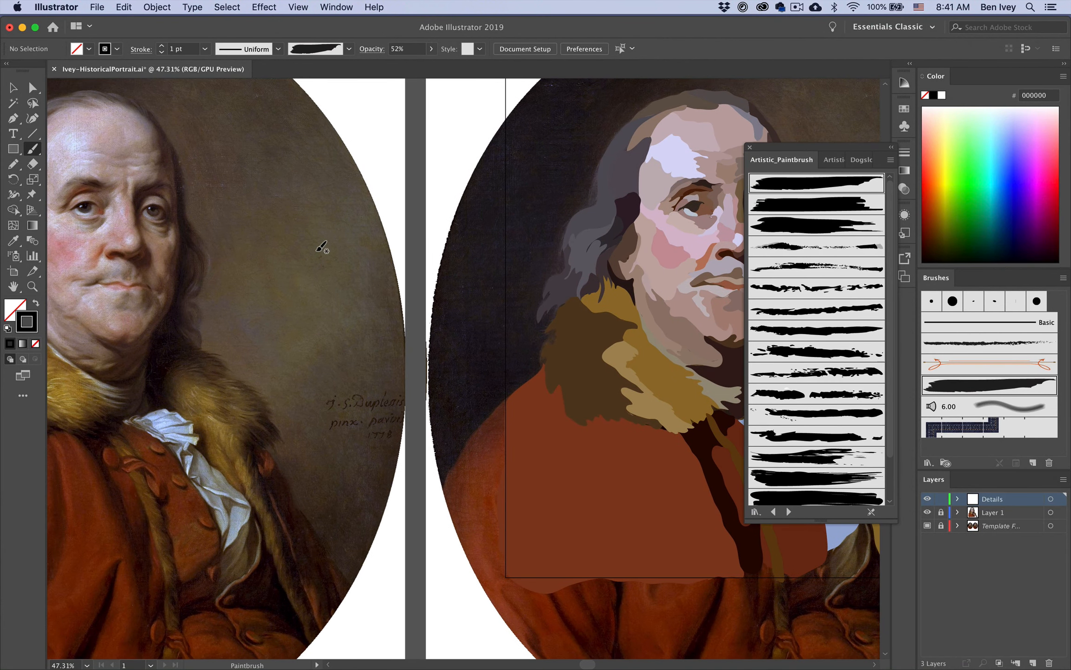
scroll(319, 251, down, 2)
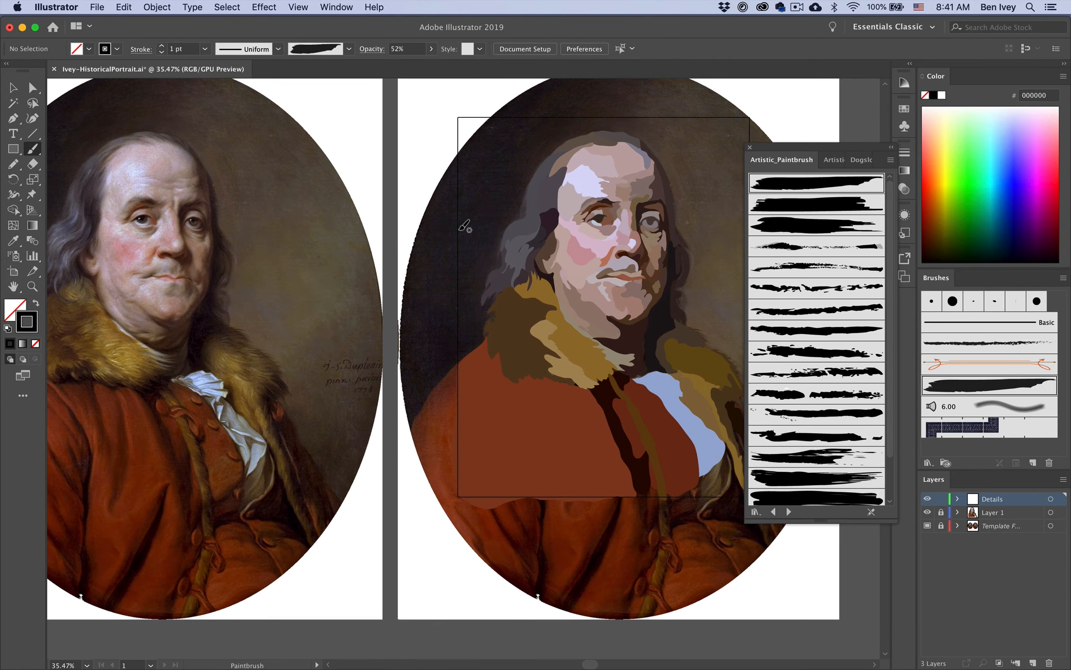
mouse_move(801, 151)
mouse_down()
mouse_move(769, 278)
mouse_move(795, 217)
mouse_move(949, 70)
mouse_up()
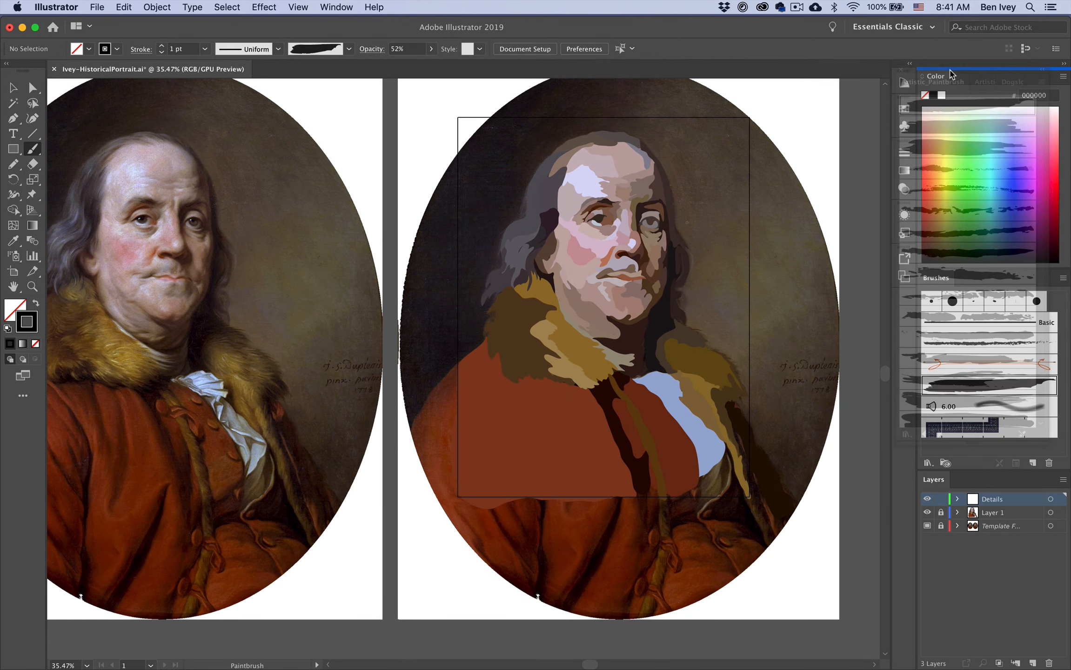
scroll(623, 251, up, 3)
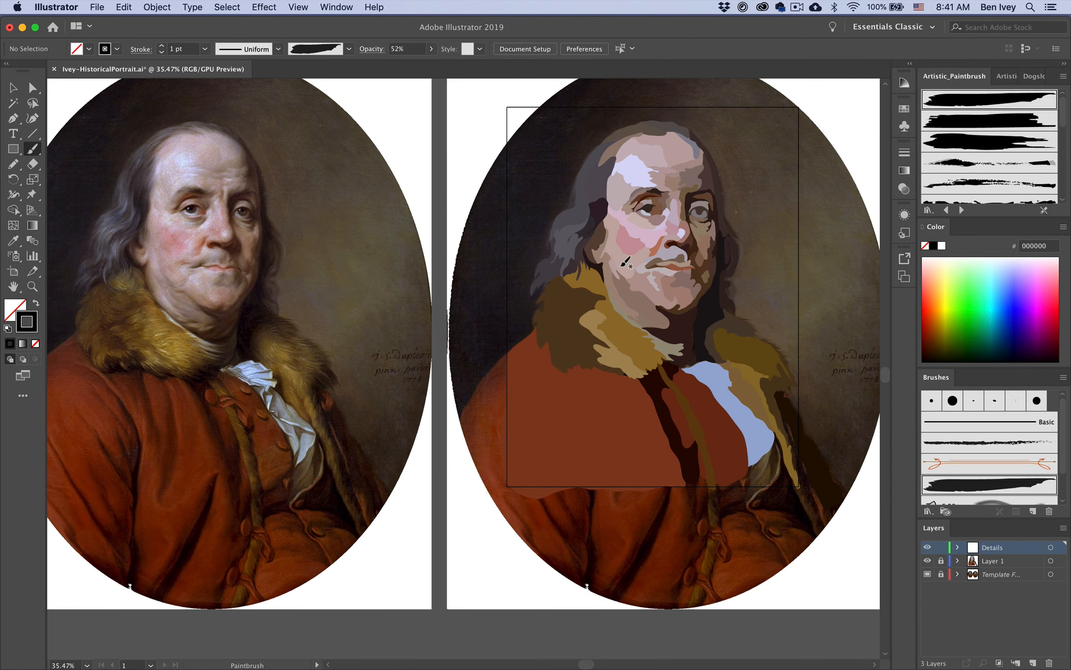
scroll(625, 262, down, 2)
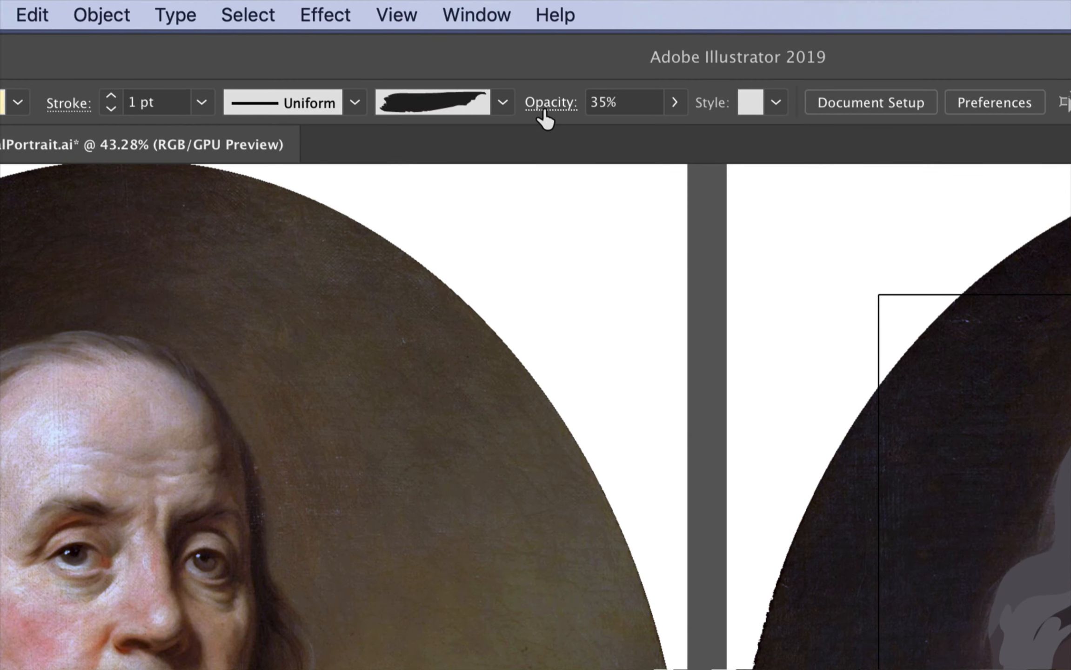
Set the blending mode for new brush strokes to Overlay
click(543, 111)
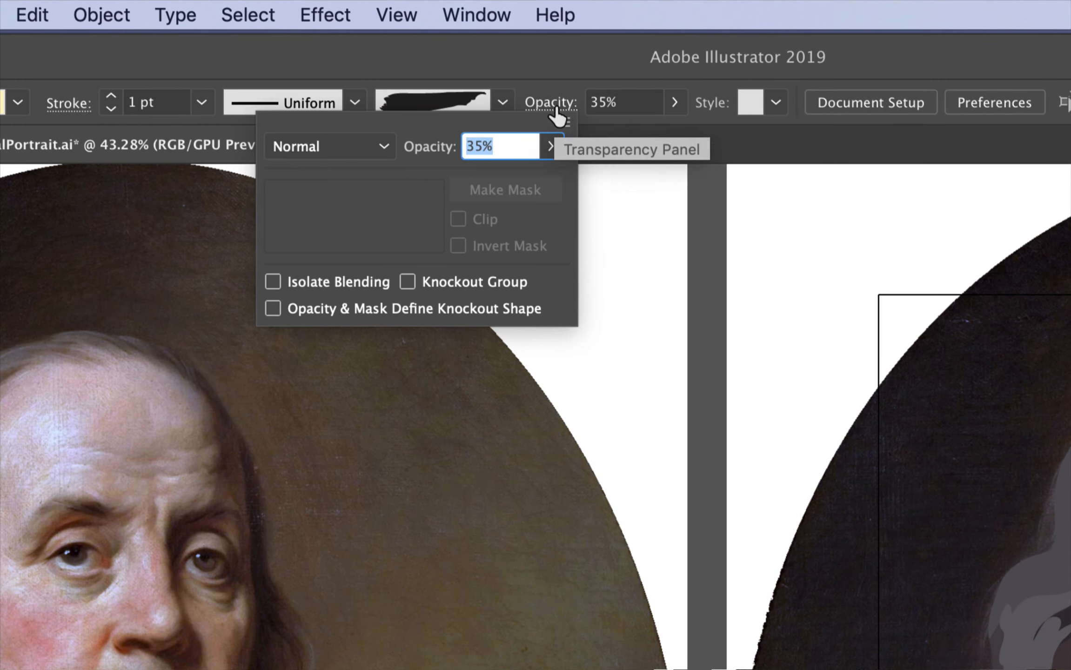
click(380, 148)
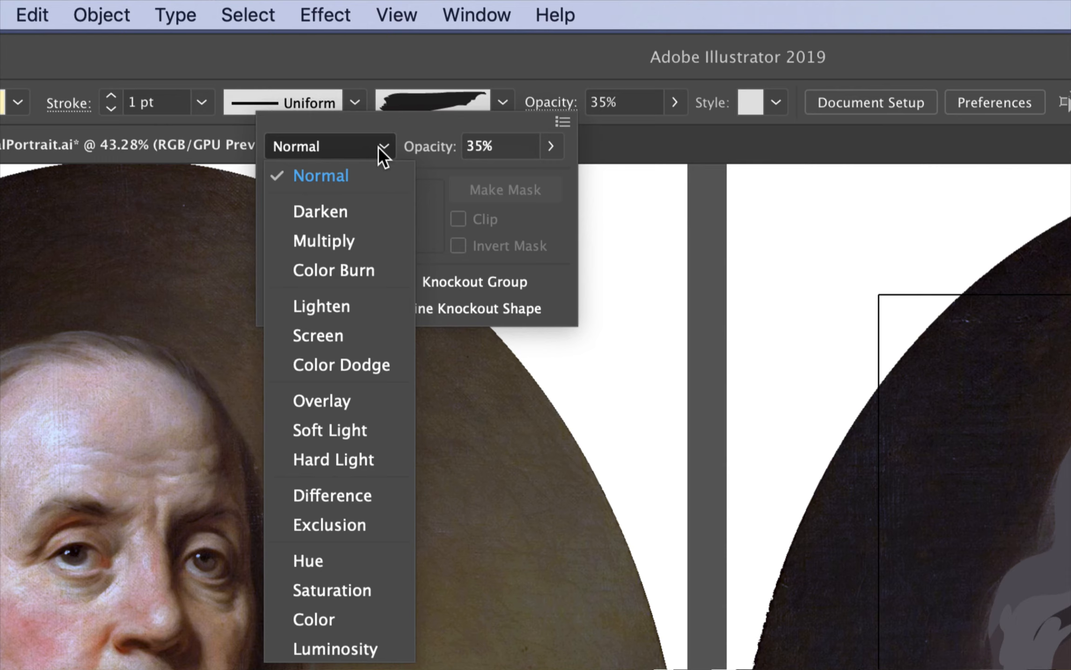
click(310, 405)
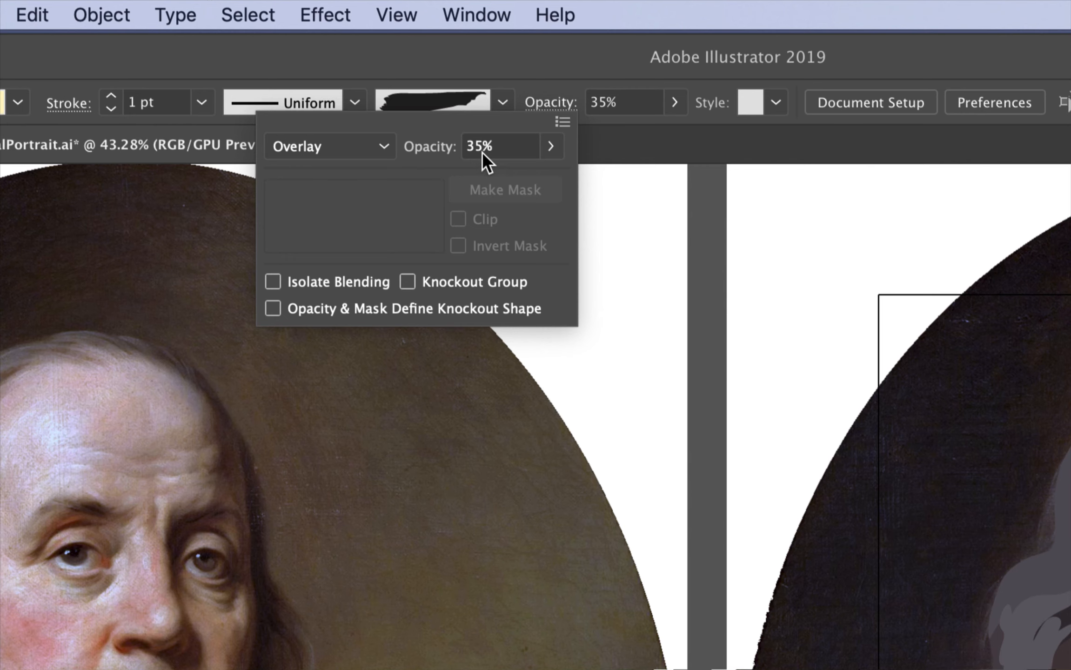
click(450, 75)
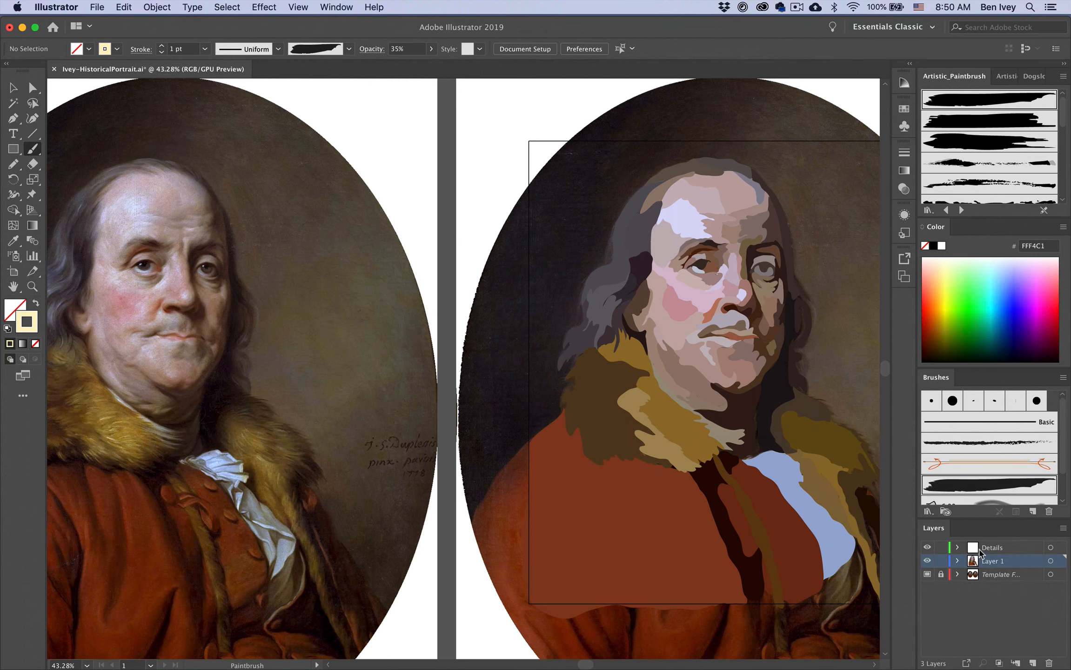
Make the Details layer active and lock Layer 1
double_click(979, 548)
click(941, 561)
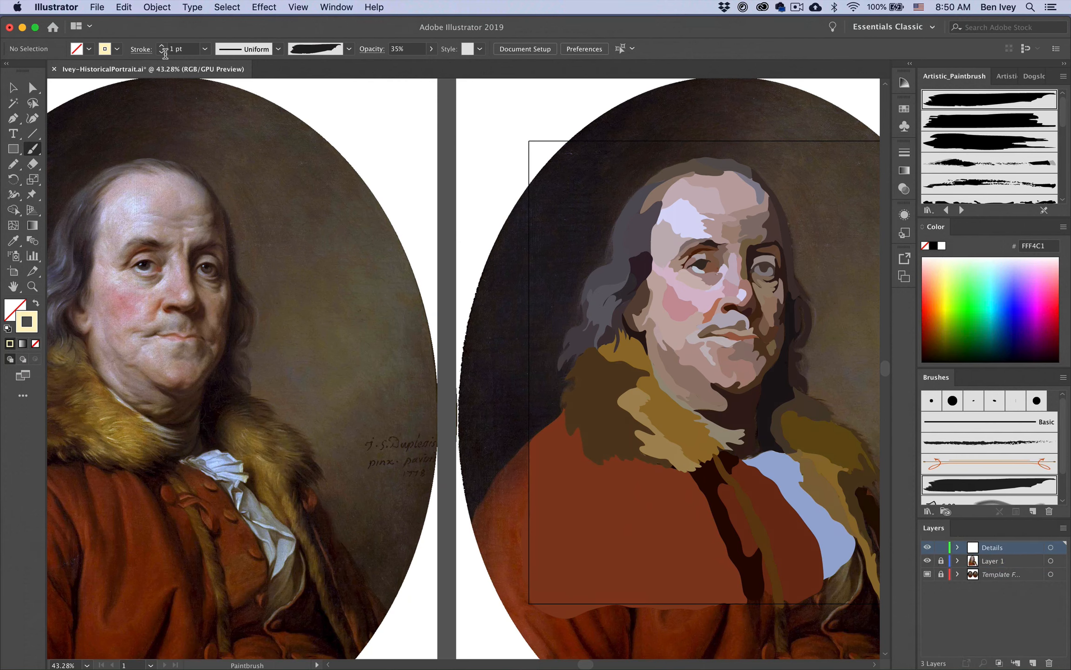
Set the brush stroke weight to 2 pt and paint pale yellow FFF4C1 highlights along the outer edge of the lit forehead
drag(679, 211, 667, 253)
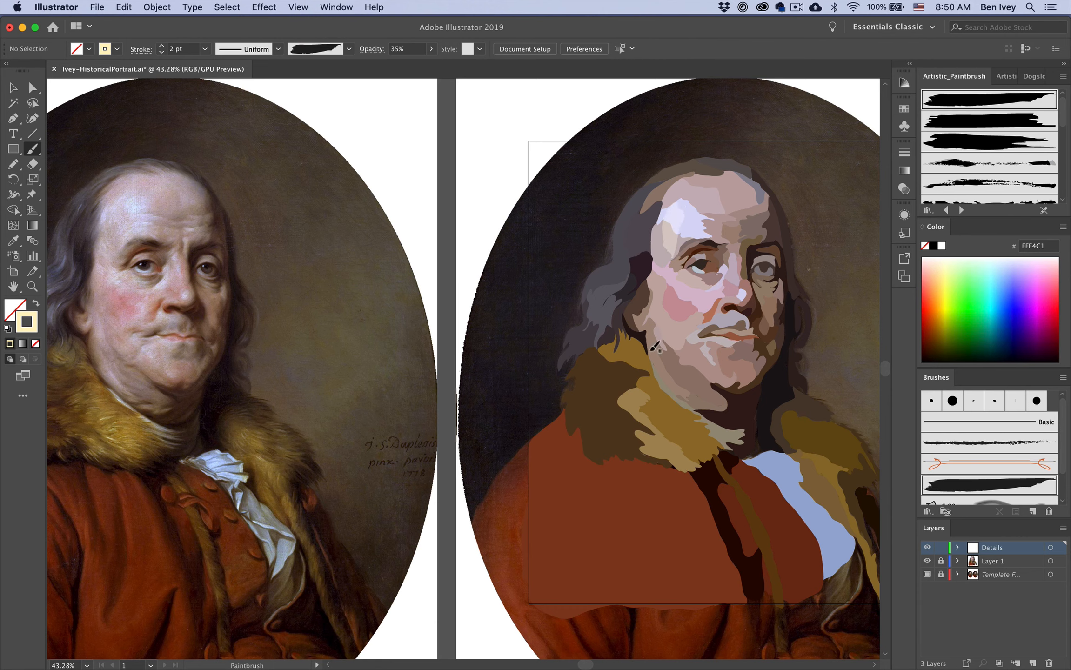
key(cmd+z)
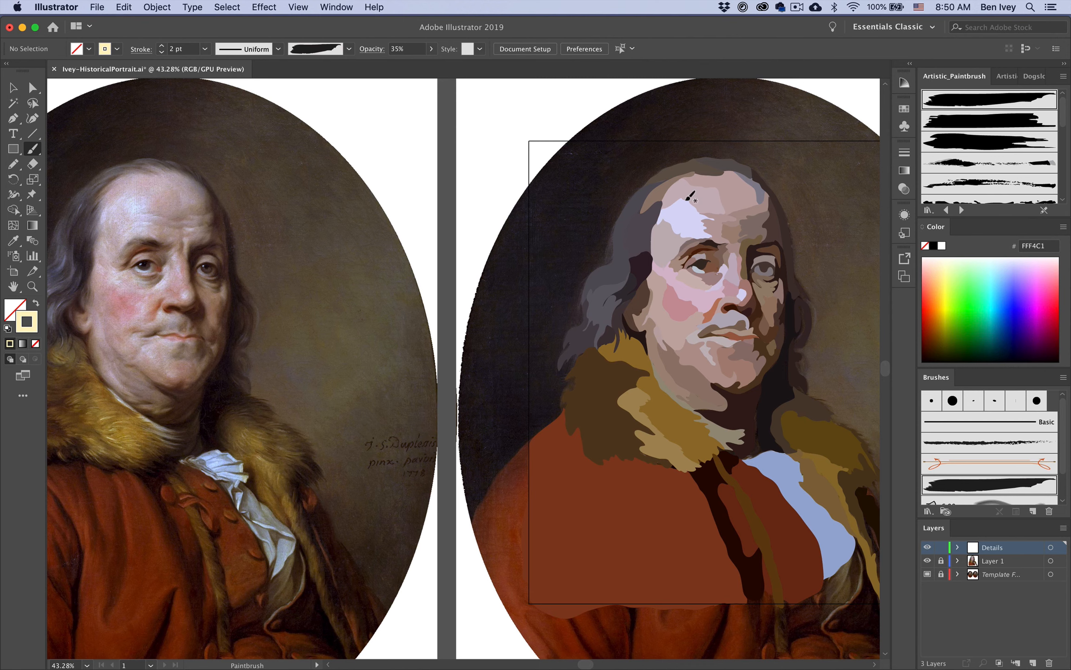
click(161, 46)
drag(679, 210, 653, 267)
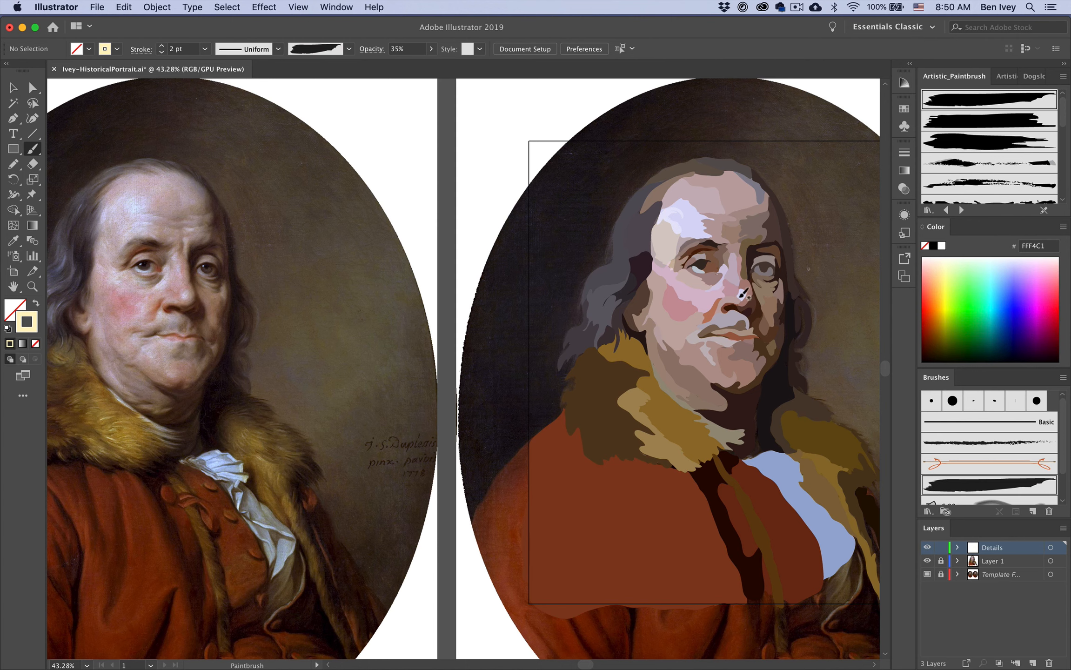
drag(670, 197, 663, 214)
Paint lighter highlight strokes across the upper forehead using stroke colors FFFDE3 and FFFFFF
click(946, 258)
mouse_move(678, 194)
mouse_down()
mouse_move(686, 210)
mouse_move(702, 192)
mouse_up()
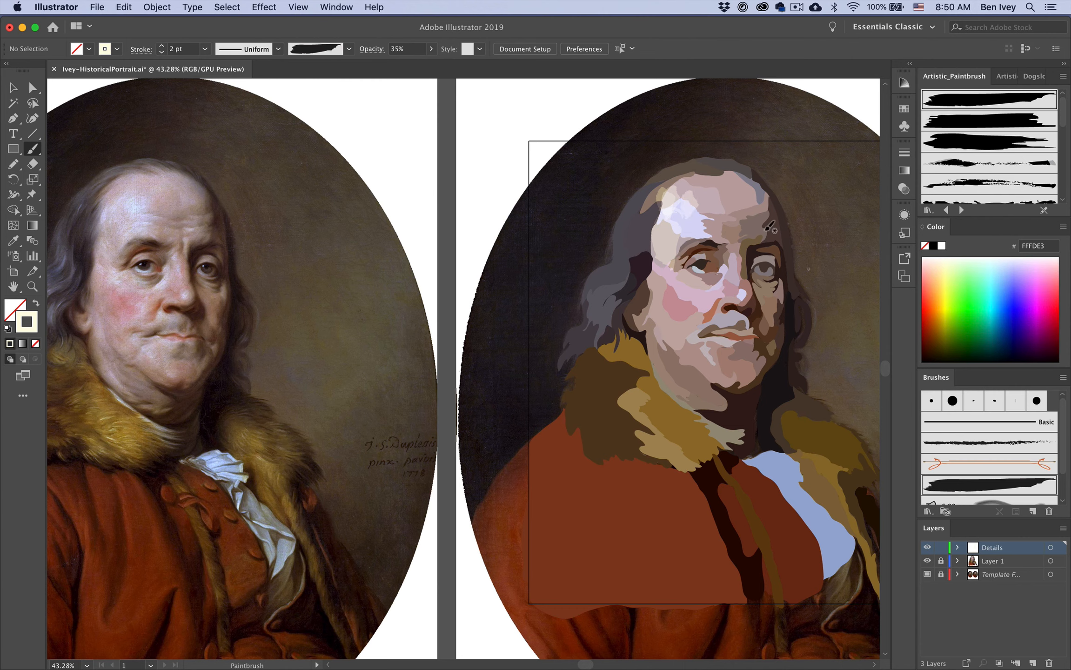
click(943, 257)
drag(679, 197, 728, 177)
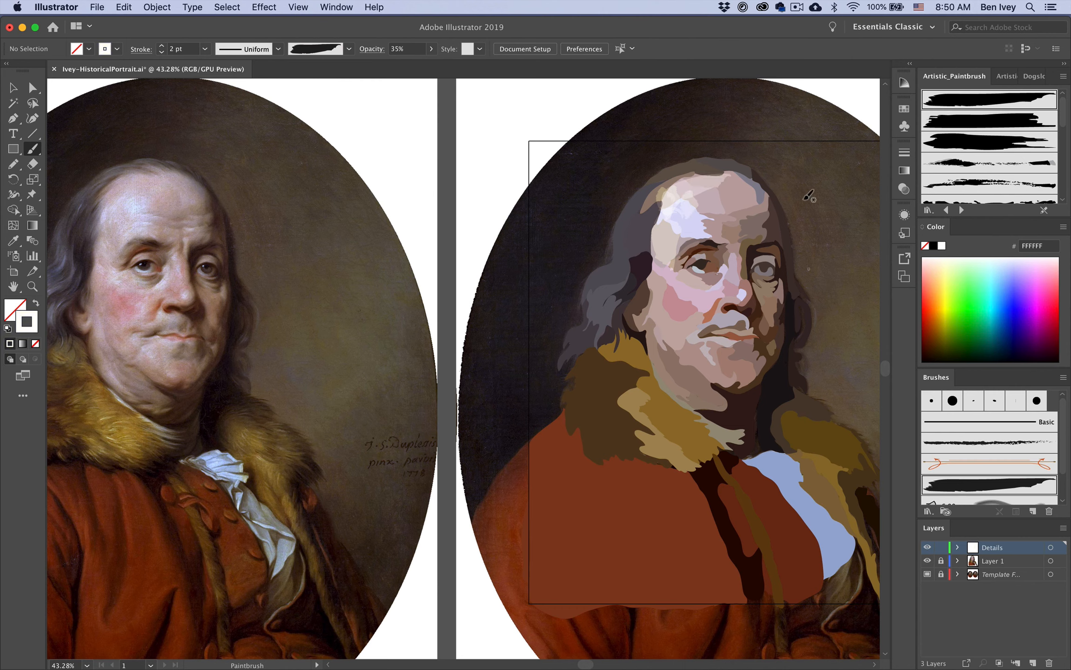
mouse_move(680, 222)
mouse_down()
mouse_move(726, 186)
mouse_move(738, 193)
mouse_up()
key(super+z)
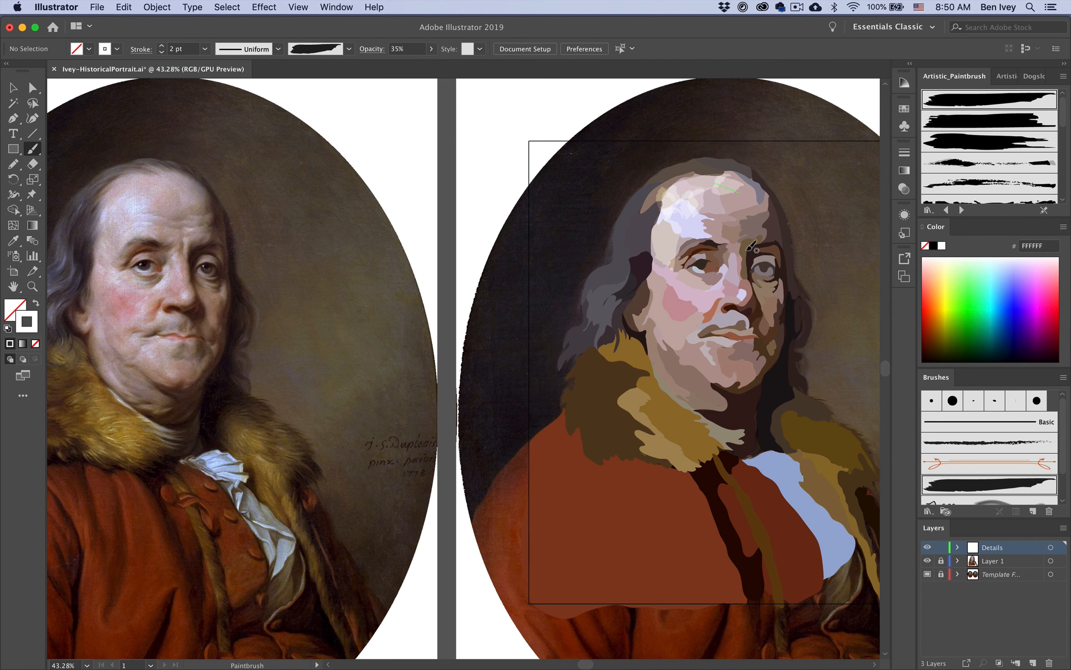
Paint softer highlights across the forehead with stroke color F2FFDA at 17% opacity
click(951, 262)
click(430, 49)
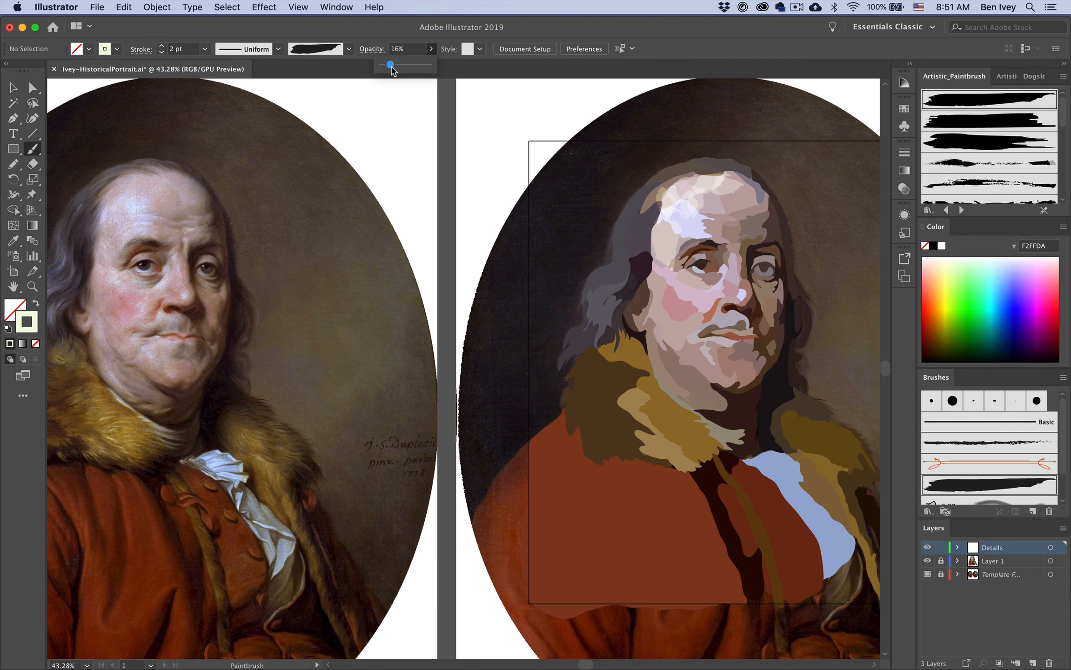
drag(721, 191, 763, 205)
drag(691, 192, 752, 210)
key(super+z)
mouse_move(675, 190)
mouse_down()
mouse_move(725, 184)
mouse_move(764, 197)
mouse_up()
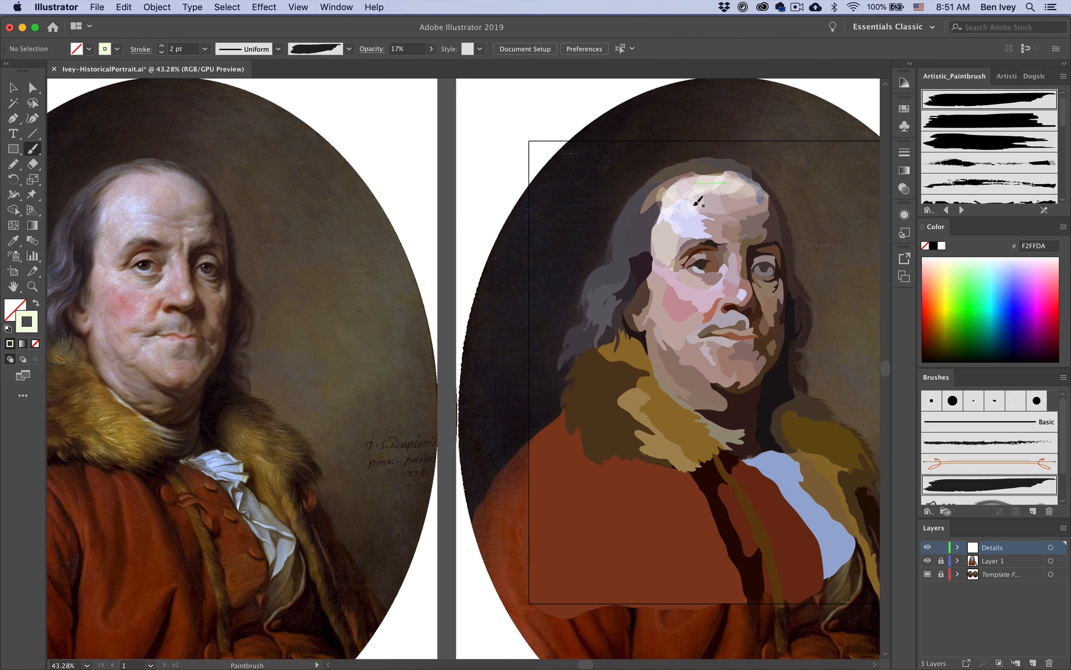
mouse_move(692, 220)
mouse_down()
mouse_move(724, 193)
mouse_move(744, 199)
mouse_move(717, 197)
mouse_up()
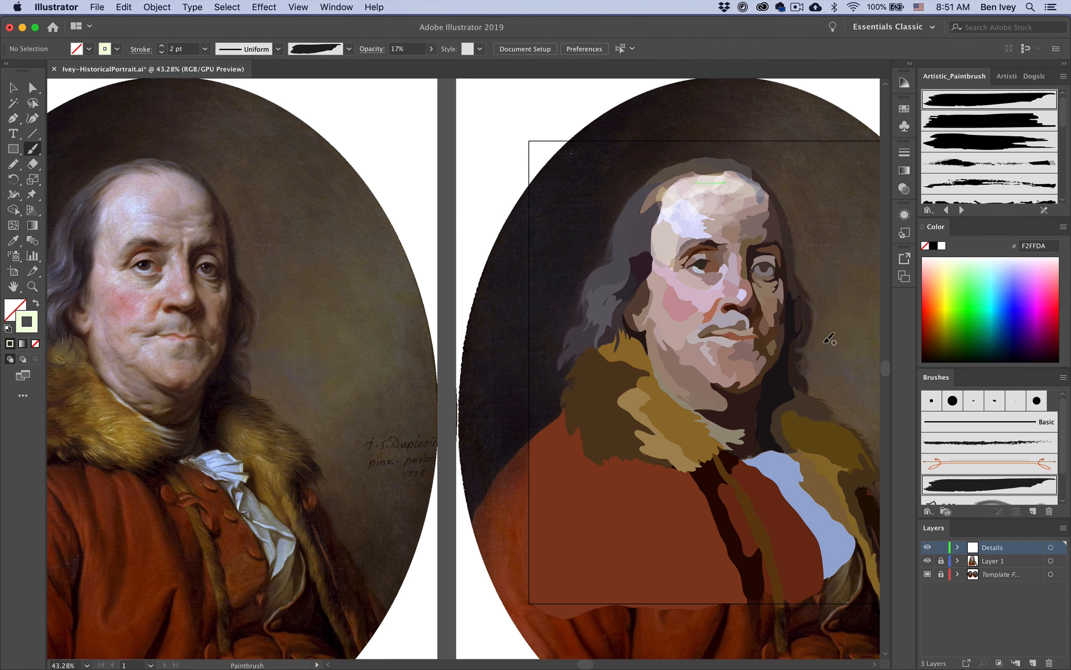
Paint FFFFFF highlights above the brow and deepen the forehead's shaded side using stroke colors CA9300, 372500 and 747200
drag(936, 278, 935, 258)
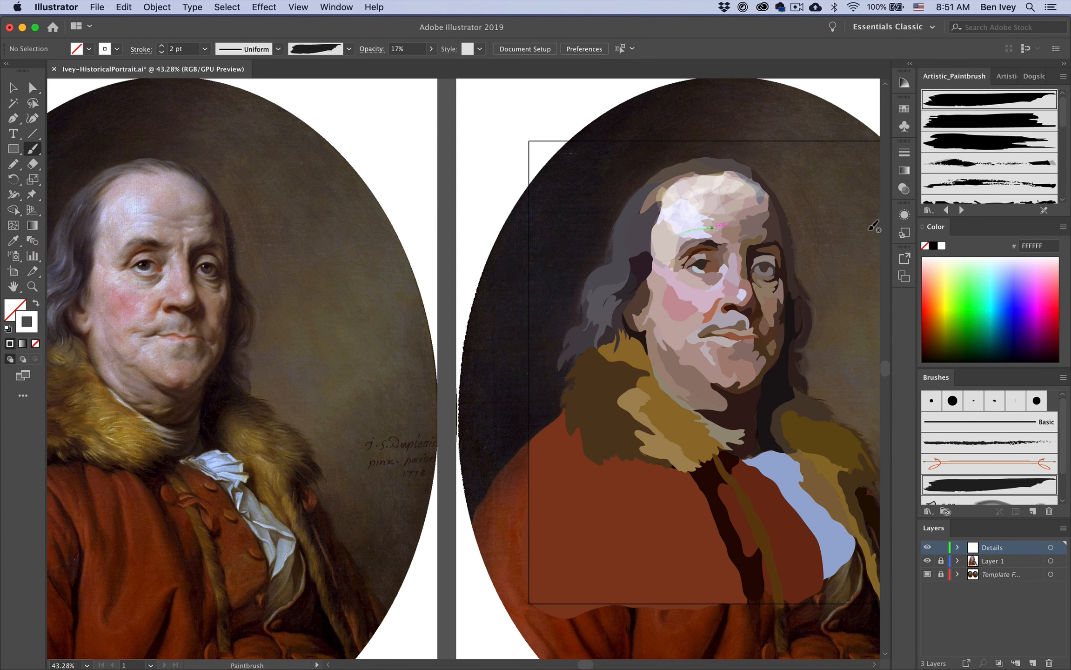
click(938, 320)
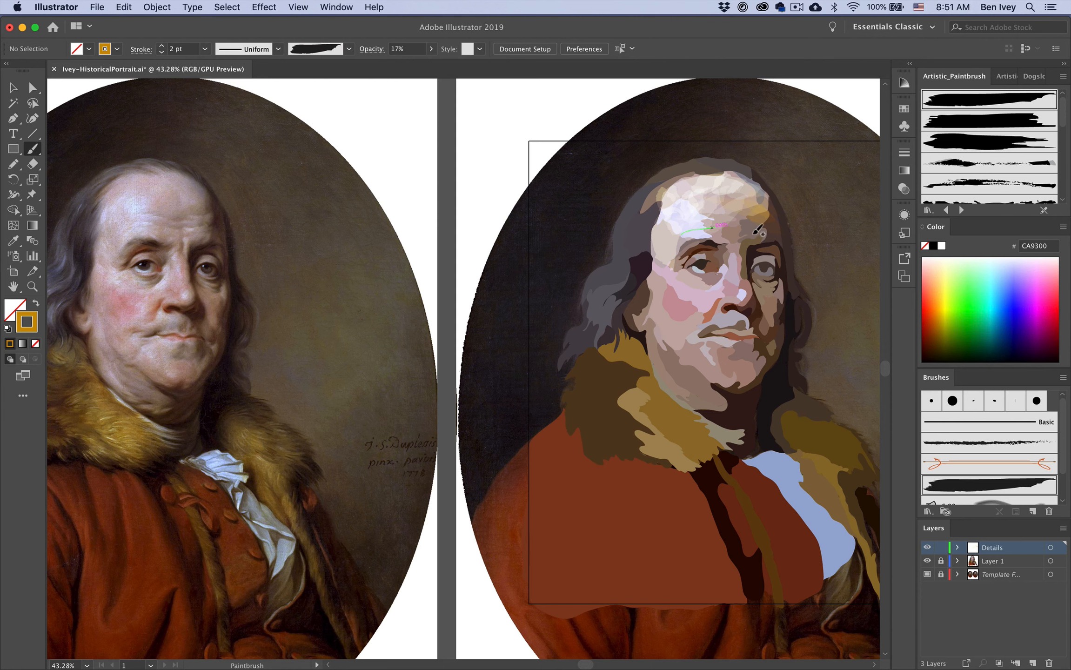
click(942, 332)
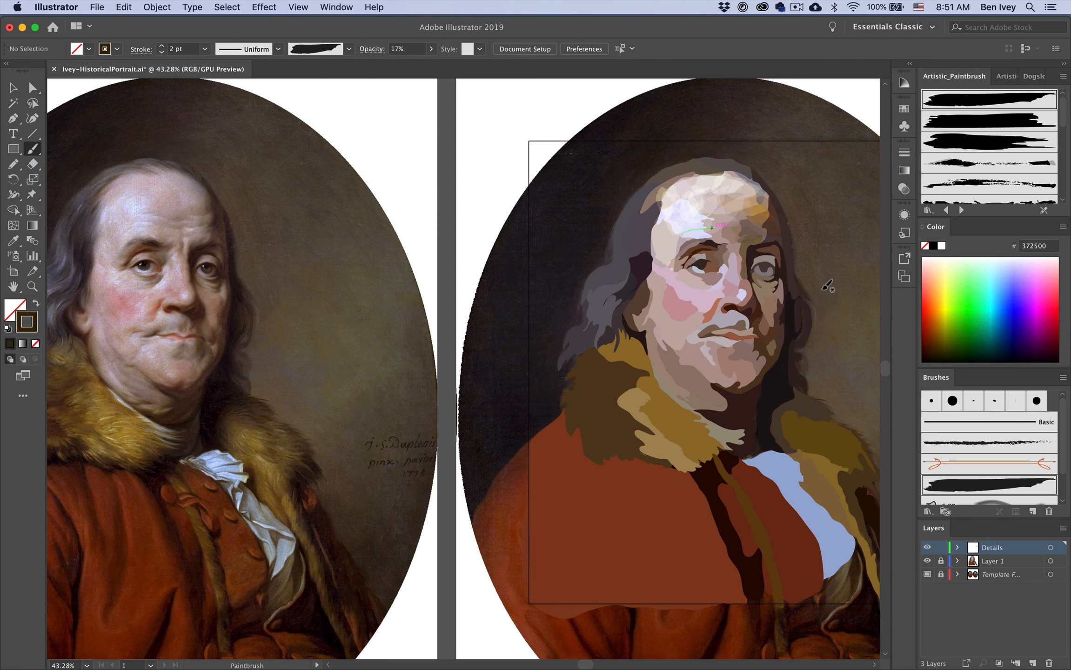
click(942, 326)
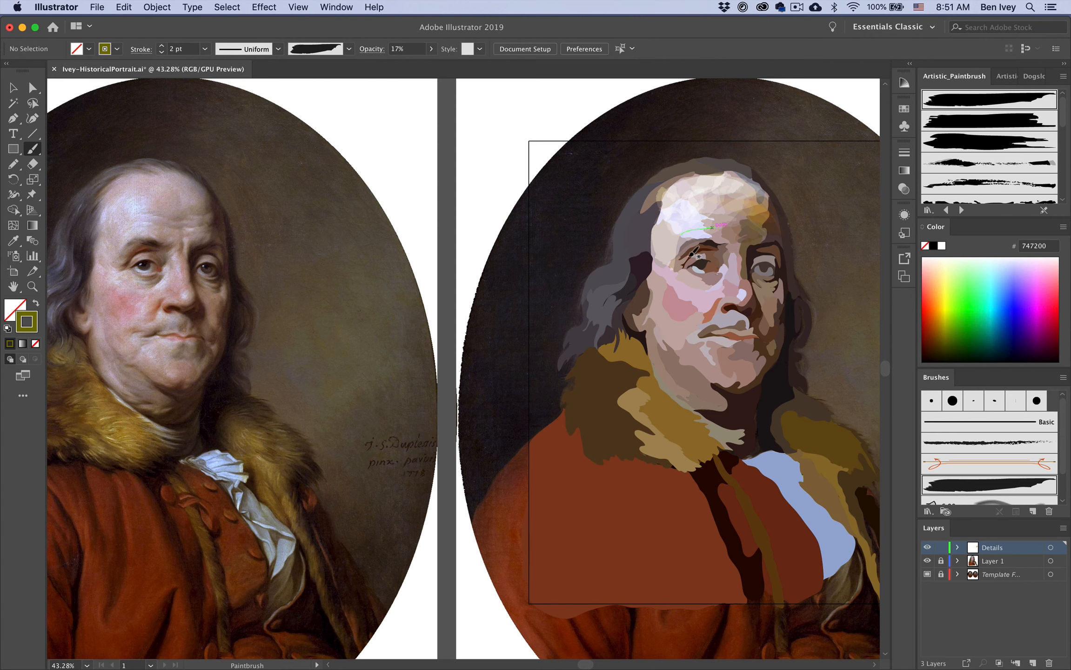
Raise the brush opacity to 50% and paint brown 814000 strokes down the shaded cheek beside the nose
click(960, 334)
mouse_move(944, 326)
mouse_down()
mouse_move(946, 316)
mouse_move(929, 330)
mouse_up()
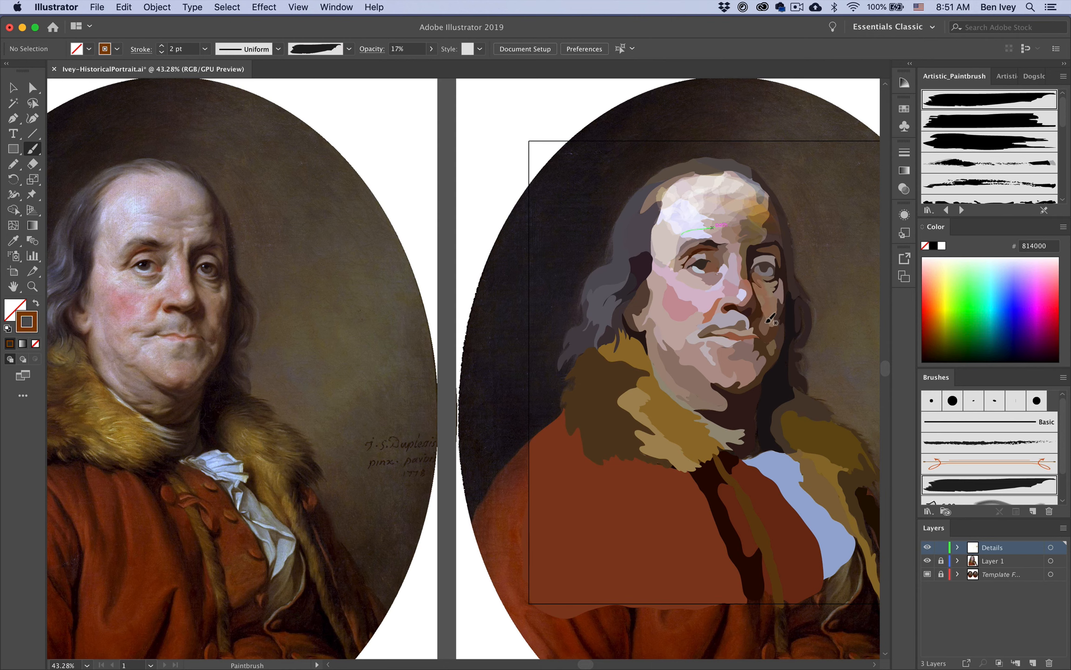
click(371, 49)
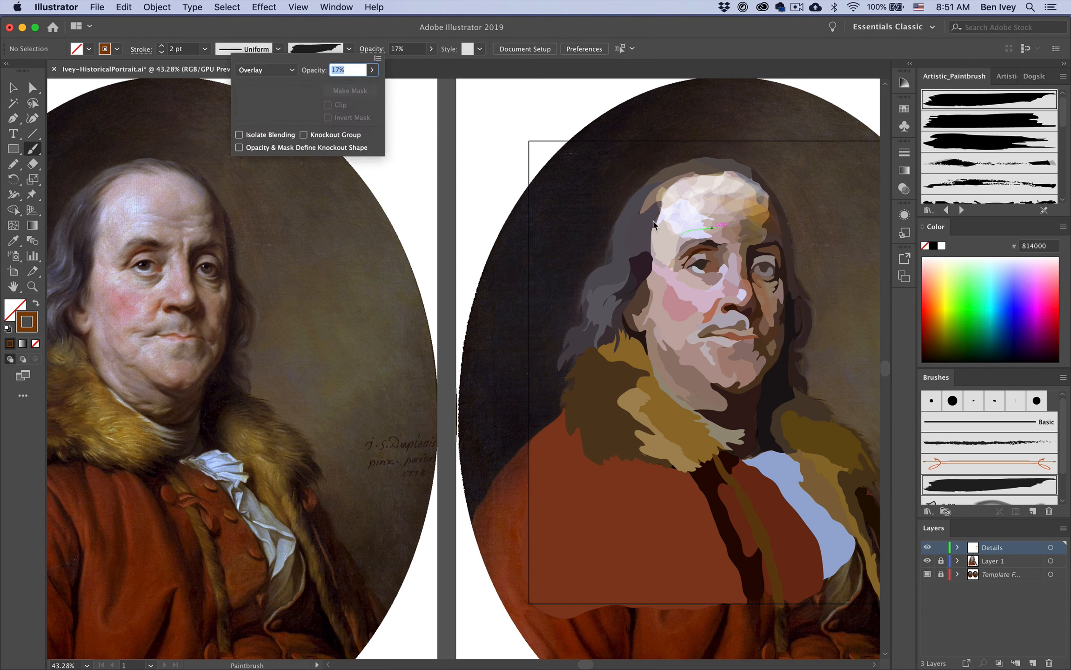
click(372, 50)
click(426, 49)
click(404, 65)
click(429, 48)
drag(753, 277, 762, 312)
Switch to a rough, broken artistic brush at 1 pt and shade beside the nose using stroke colors 6E3700 and 1B1100
click(944, 359)
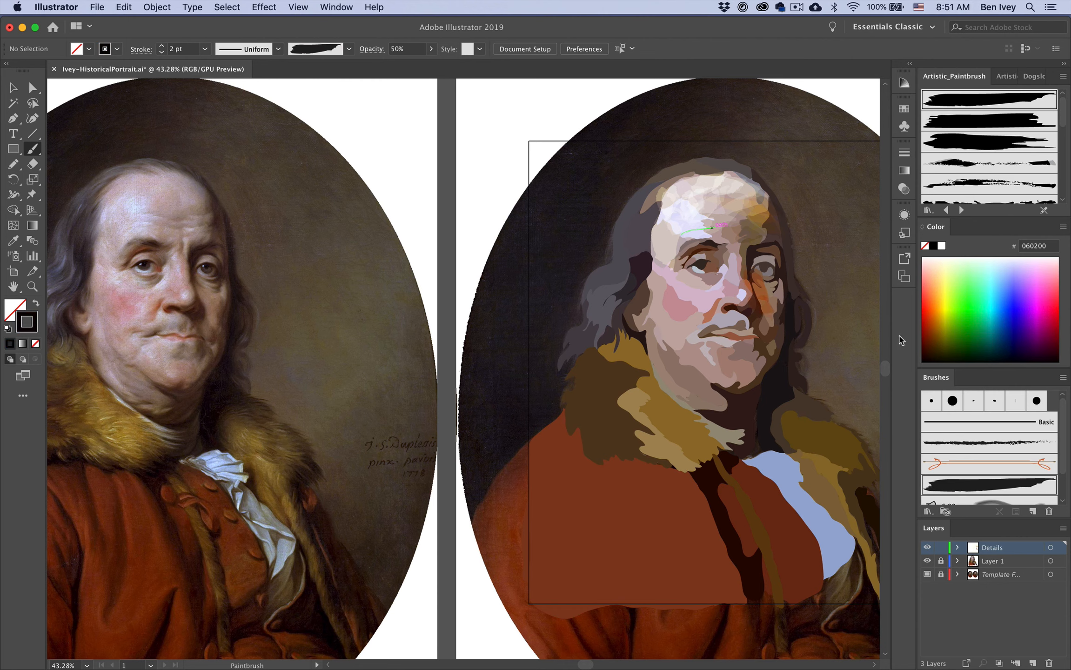
key(super+z)
click(959, 166)
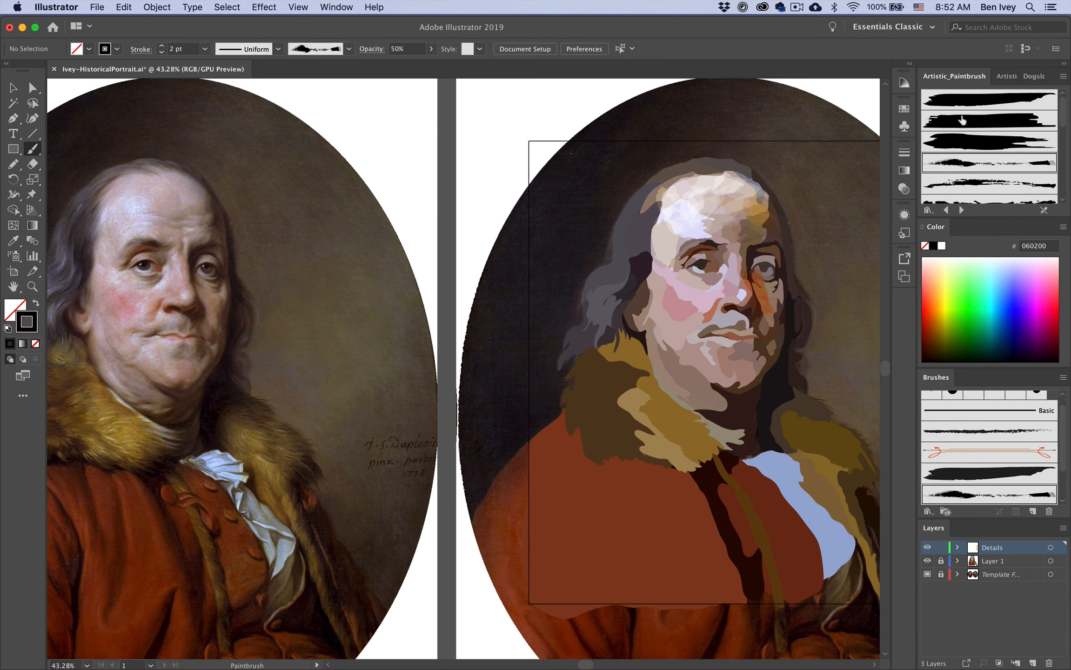
click(935, 339)
click(161, 52)
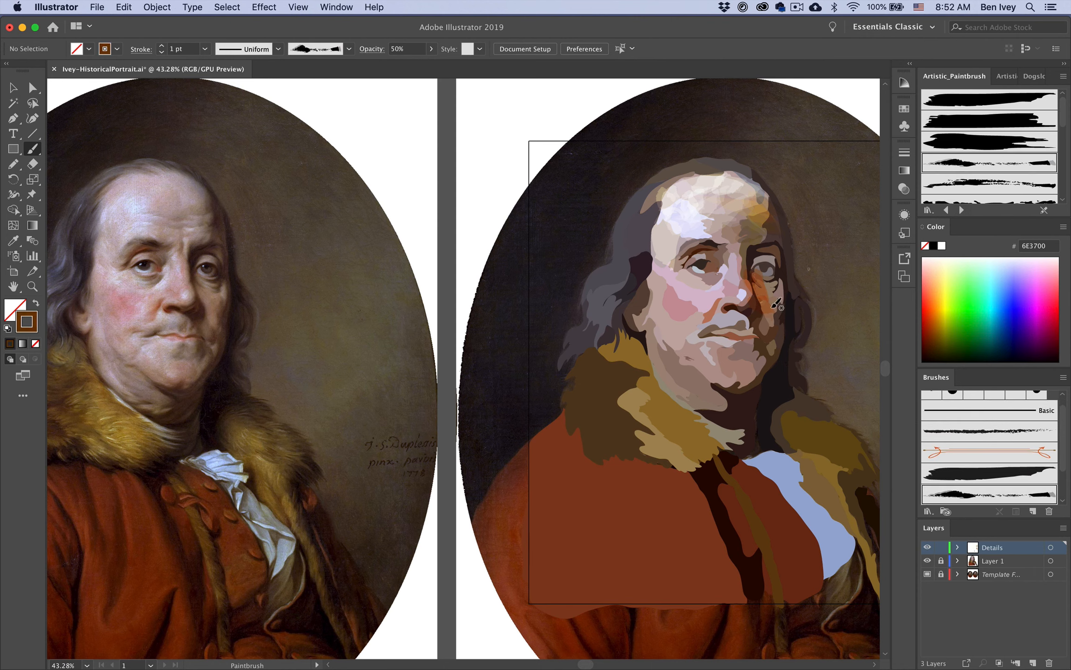
click(937, 356)
mouse_move(754, 276)
mouse_down()
mouse_move(767, 320)
mouse_move(757, 293)
mouse_up()
Paint dark 1B1100 shadow strokes under the jaw, across the neck and along the fur collar's inner edge
click(970, 148)
drag(696, 385, 724, 406)
mouse_move(680, 378)
mouse_down()
mouse_move(696, 411)
mouse_move(750, 440)
mouse_up()
mouse_move(745, 428)
mouse_down()
mouse_move(771, 434)
mouse_move(741, 424)
mouse_up()
click(994, 162)
mouse_move(636, 342)
mouse_down()
mouse_move(669, 396)
mouse_move(718, 430)
mouse_up()
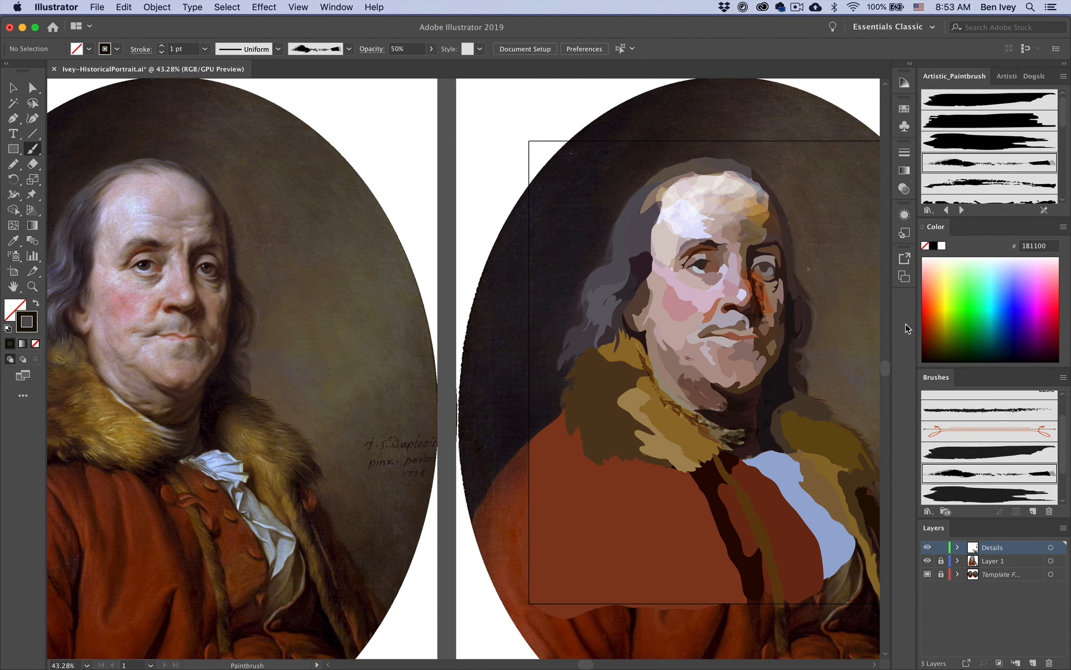
Use the thick tapered artistic brush to paint warm blush strokes, including FF7571, on the lit cheek and light highlights around the eyes
click(931, 141)
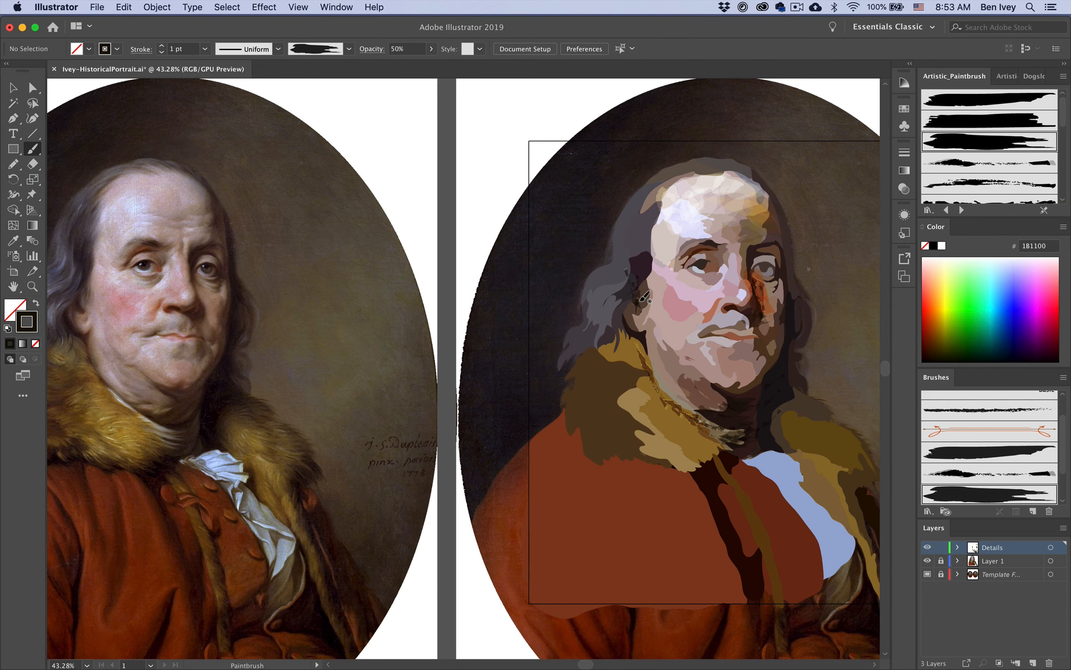
scroll(753, 249, left, 2)
scroll(763, 255, down, 2)
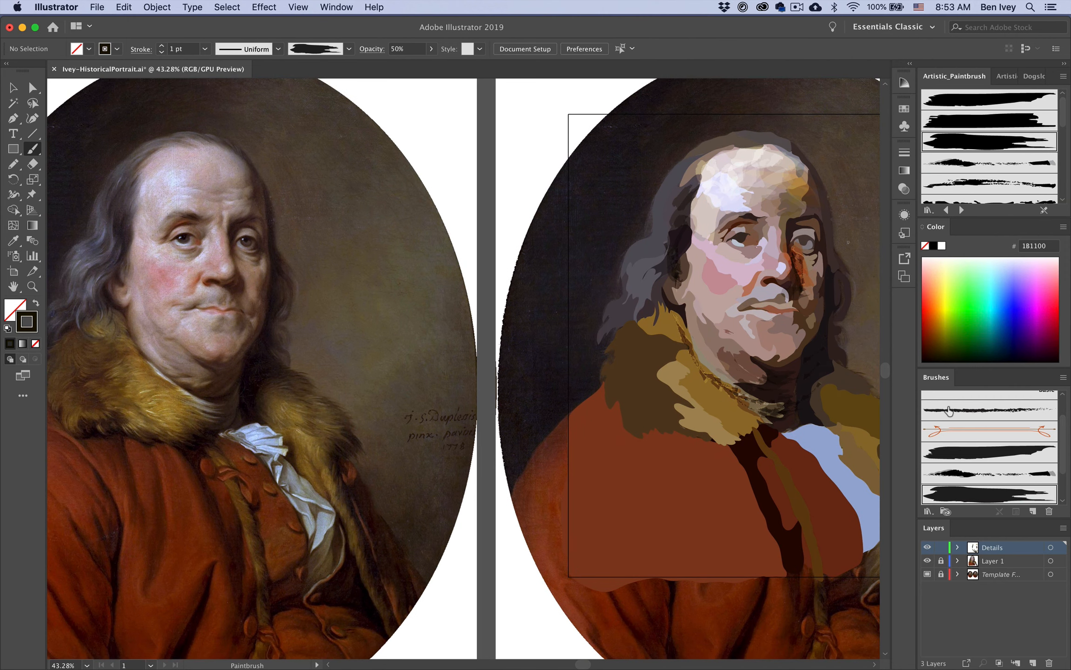
click(937, 288)
drag(716, 267, 696, 288)
mouse_move(728, 257)
mouse_down()
mouse_move(708, 289)
mouse_move(735, 284)
mouse_up()
click(923, 286)
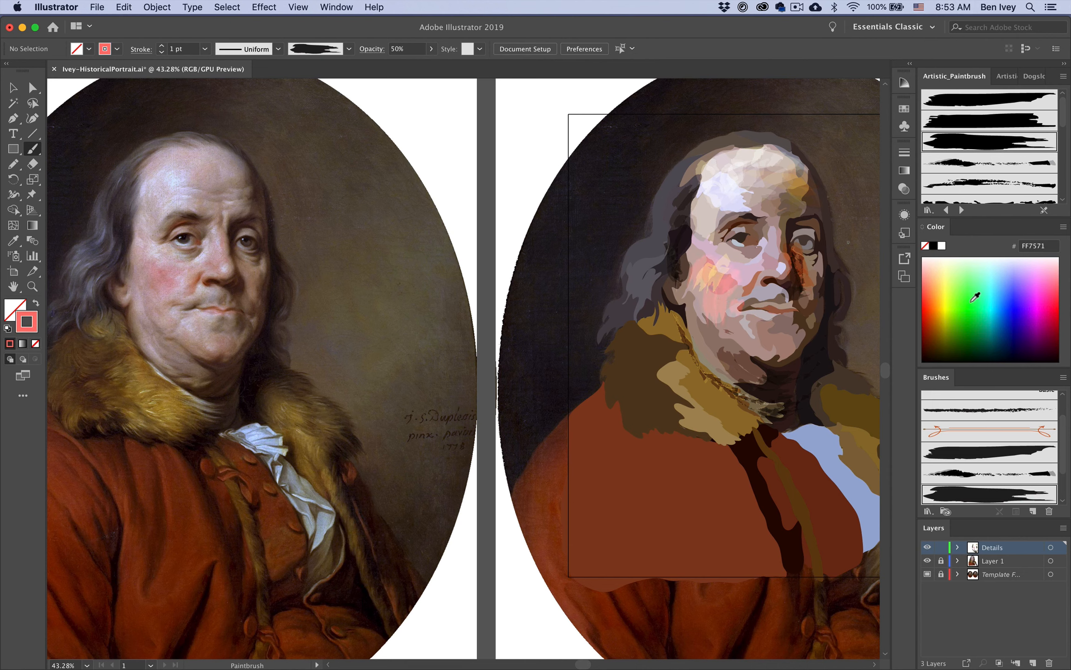
click(930, 312)
click(942, 269)
mouse_move(764, 245)
mouse_down()
mouse_move(804, 238)
mouse_move(822, 265)
mouse_move(736, 288)
mouse_move(809, 246)
mouse_up()
Undo the last stroke, reduce the stroke weight to 0.5 pt and paint white FFFFFF highlights through the hair and over its crown
click(941, 246)
key(super+z)
click(162, 52)
mouse_move(674, 202)
mouse_down()
mouse_move(668, 264)
mouse_move(624, 279)
mouse_move(641, 333)
mouse_up()
mouse_move(651, 304)
mouse_down()
mouse_move(639, 328)
mouse_move(599, 346)
mouse_up()
drag(680, 170, 722, 143)
mouse_move(711, 152)
mouse_down()
mouse_move(749, 147)
mouse_move(817, 179)
mouse_move(761, 135)
mouse_up()
click(162, 52)
drag(756, 134, 792, 154)
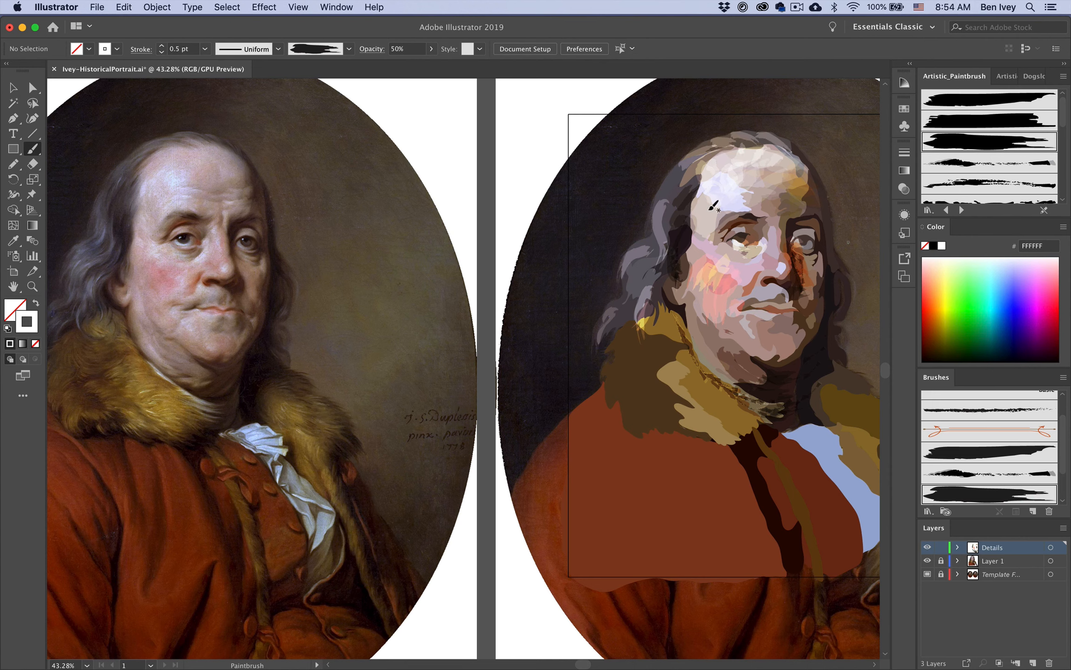
drag(668, 173, 675, 216)
Paint golden FFDE87 fur highlights at 0.5 pt across the collar below the lit cheek
click(939, 283)
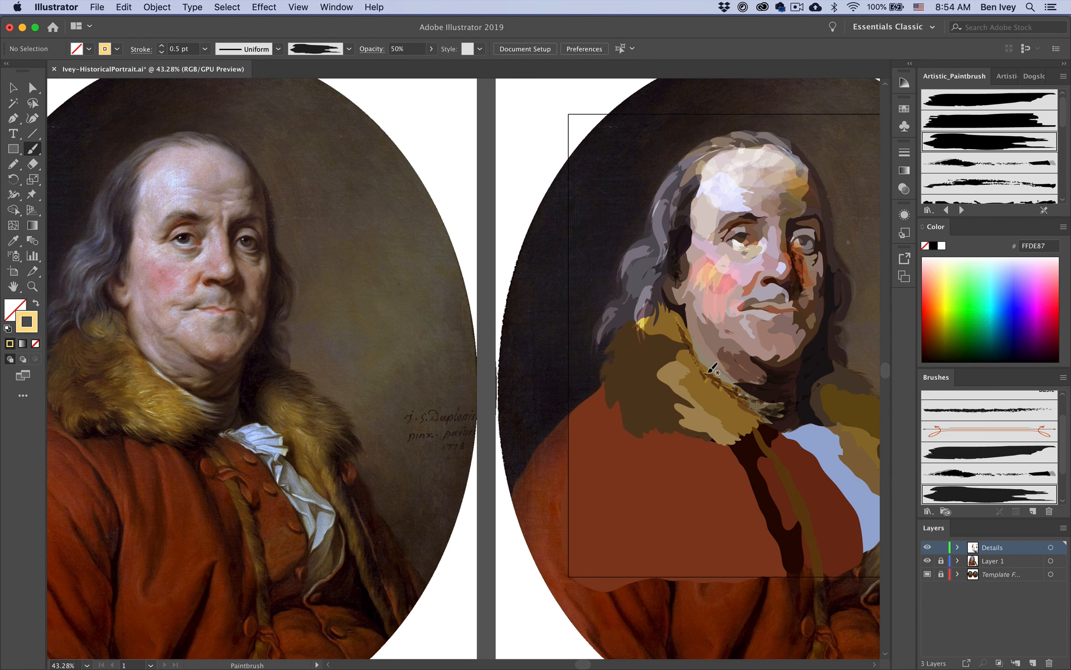
drag(707, 375, 671, 372)
drag(713, 386, 676, 384)
mouse_move(719, 399)
mouse_down()
mouse_move(682, 396)
mouse_move(693, 408)
mouse_up()
drag(731, 424, 696, 420)
mouse_move(754, 427)
mouse_down()
mouse_move(736, 398)
mouse_move(712, 392)
mouse_up()
drag(679, 324, 650, 321)
Paint matching FFDE87 fur highlights down the opposite side of the collar beside the white scarf
drag(865, 434, 795, 419)
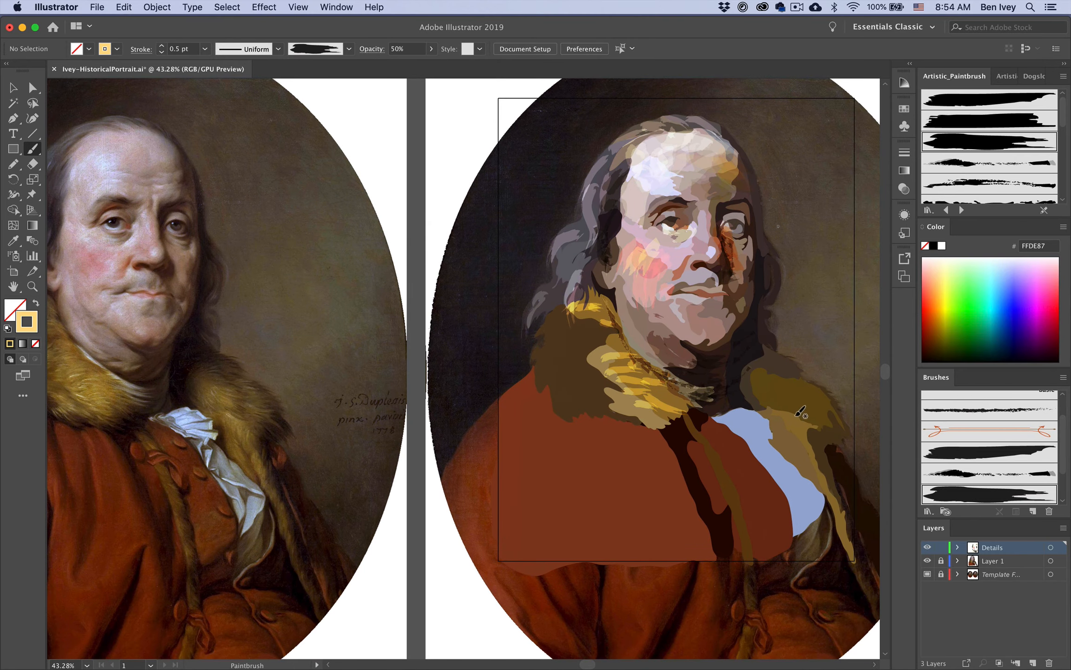
drag(770, 374, 750, 371)
drag(784, 387, 755, 386)
drag(794, 419, 771, 412)
mouse_move(797, 436)
mouse_down()
mouse_move(773, 428)
mouse_move(785, 453)
mouse_up()
drag(822, 485, 801, 472)
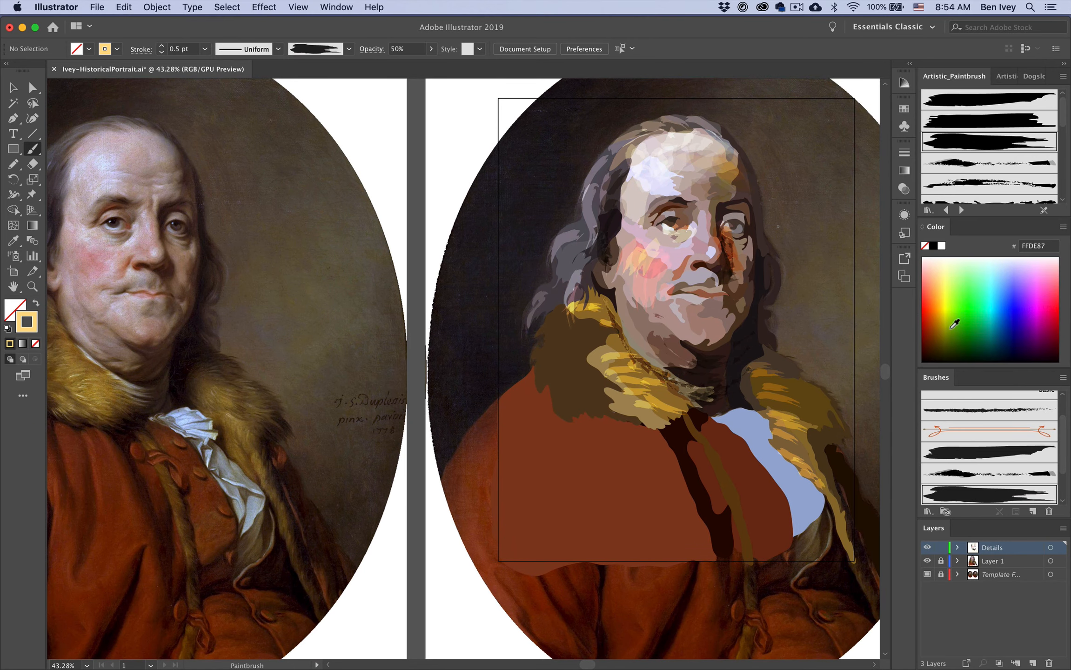
Add paler F0FFD0 fur strokes over the golden highlights on the collar beside the scarf
click(951, 267)
drag(786, 395, 764, 381)
mouse_move(790, 421)
mouse_down()
mouse_move(759, 409)
mouse_move(770, 421)
mouse_up()
drag(801, 451, 774, 436)
drag(819, 480, 790, 458)
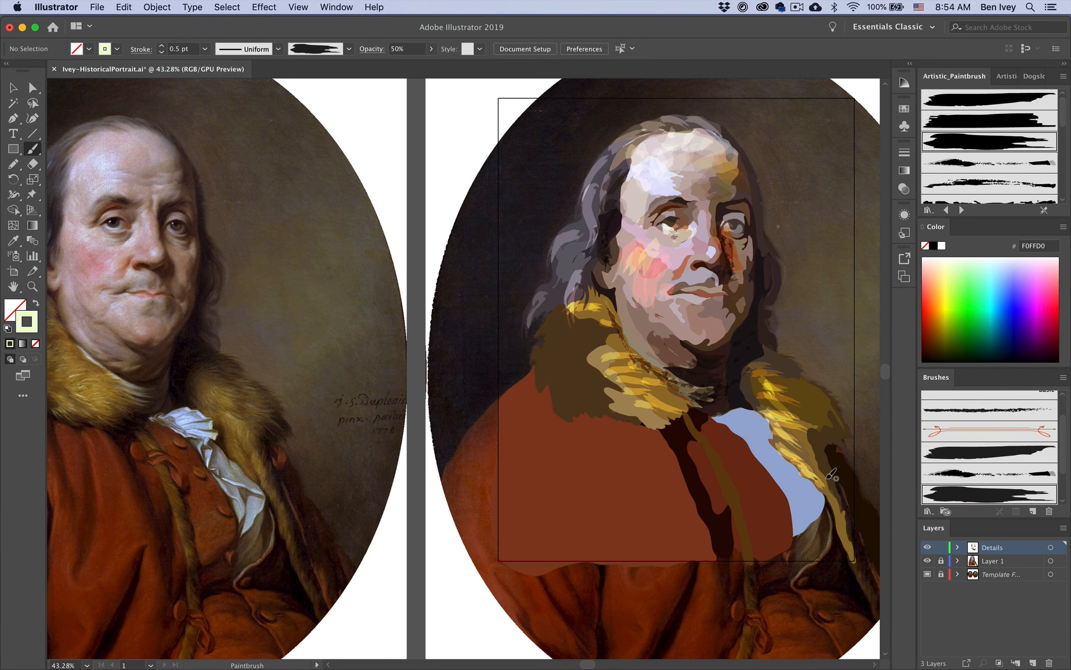
Set the stroke color to 4E5C00 and adjust the opacity of two highlight strokes on the collar beside the scarf
click(958, 281)
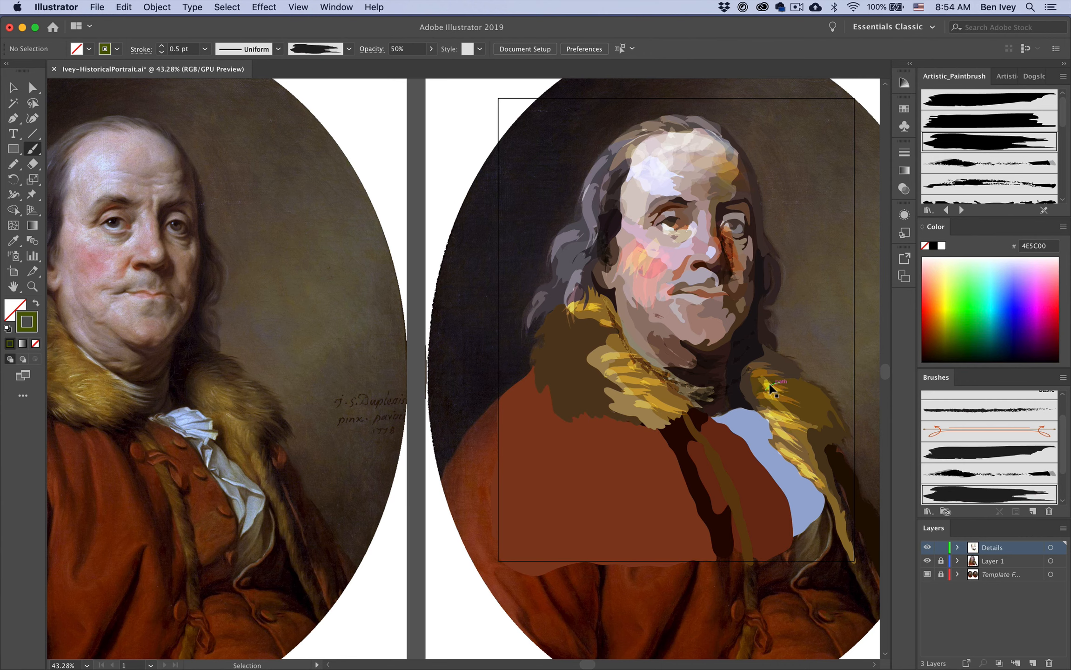
super+click(772, 386)
shift+super+click(778, 438)
drag(431, 49, 406, 68)
super+click(481, 307)
Set the brush to 1 pt, color 121800 and 64% opacity, and paint shadows under the chin and along the neck
drag(634, 350, 682, 356)
click(943, 342)
key(])
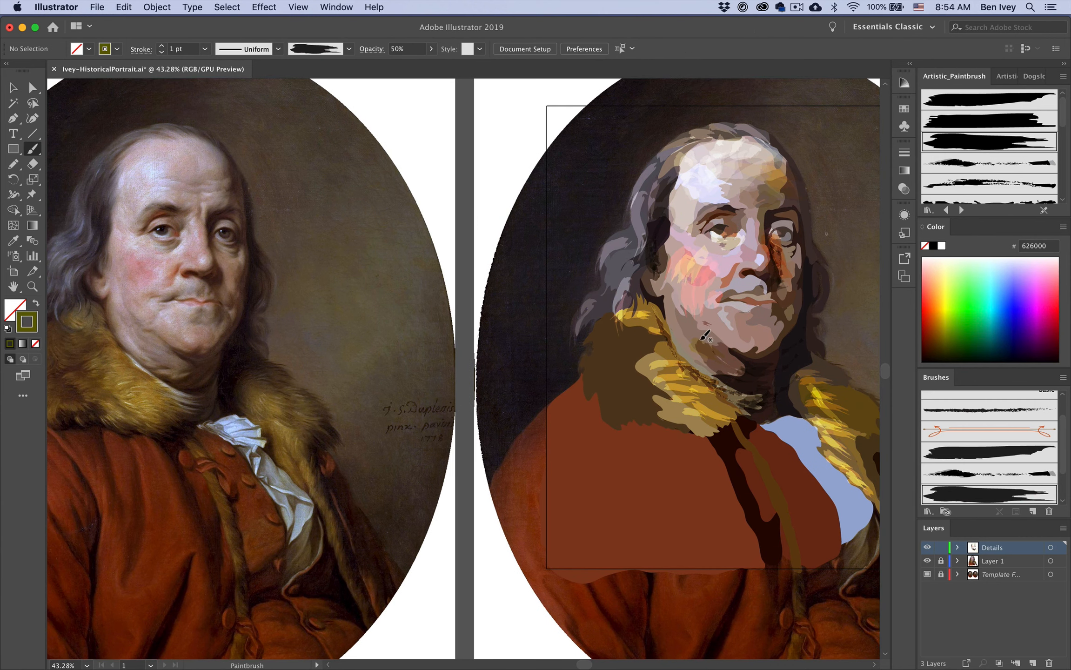
click(956, 339)
drag(431, 49, 408, 65)
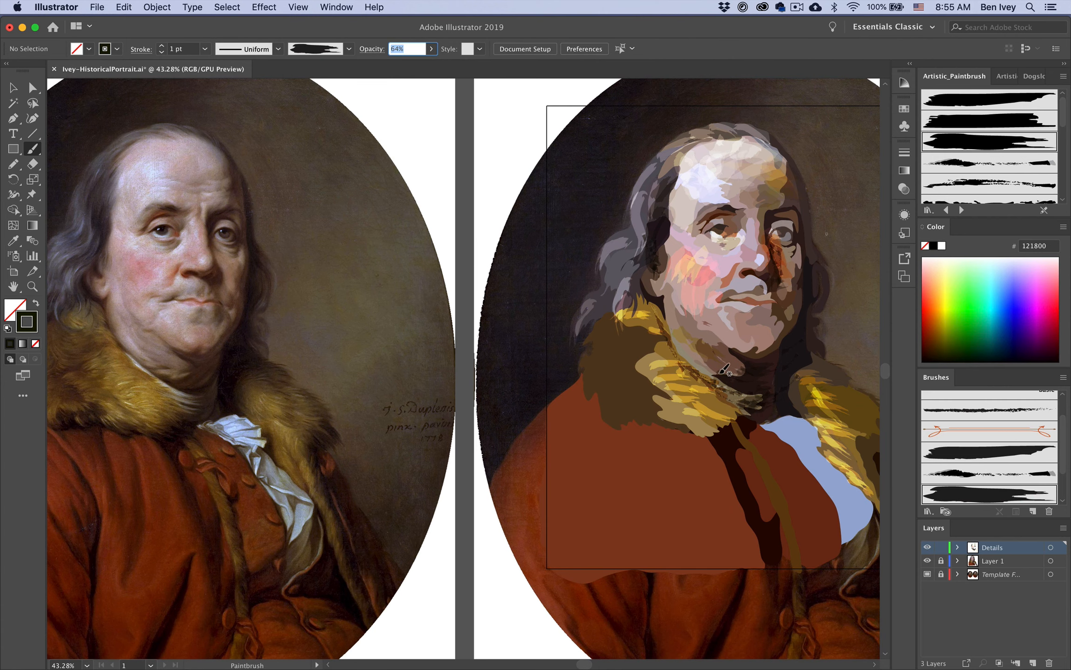
drag(704, 372, 725, 388)
drag(764, 354, 785, 375)
drag(662, 326, 673, 355)
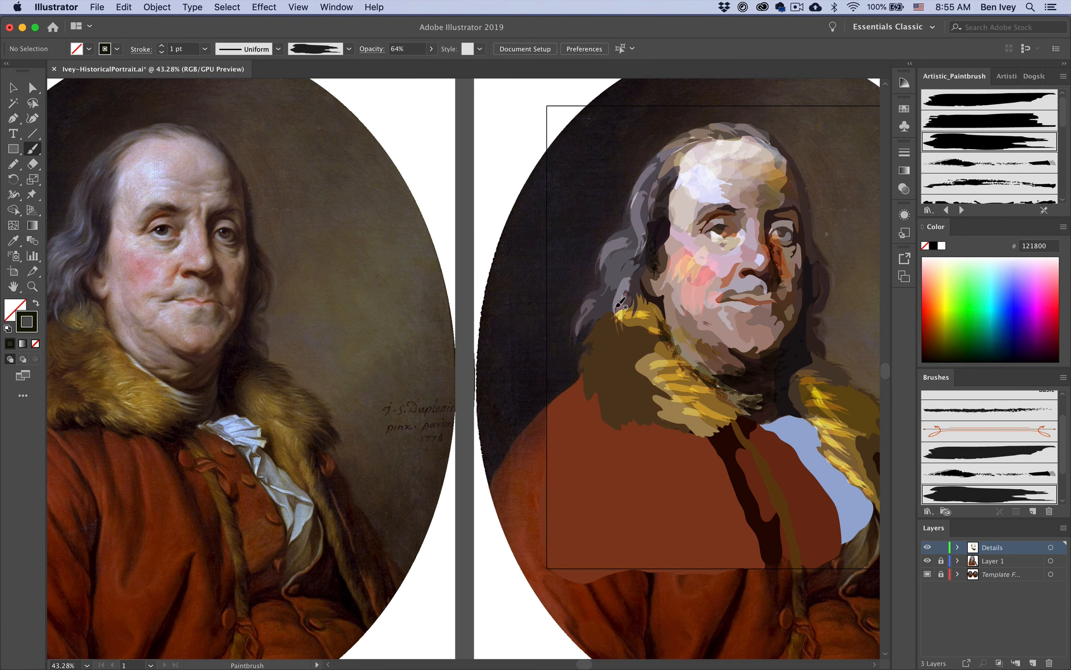
Paint dark 121800 shadow strokes beneath the fur collar, on the shoulder and along the red coat's sleeve folds
scroll(706, 346, left, 3)
mouse_move(658, 410)
mouse_down()
mouse_move(718, 408)
mouse_move(749, 424)
mouse_up()
drag(717, 412, 783, 466)
drag(635, 376, 650, 405)
mouse_move(650, 429)
mouse_down()
mouse_move(681, 468)
mouse_move(709, 550)
mouse_up()
mouse_move(696, 506)
mouse_down()
mouse_move(693, 587)
mouse_move(677, 568)
mouse_up()
drag(704, 523, 711, 576)
drag(702, 479, 720, 541)
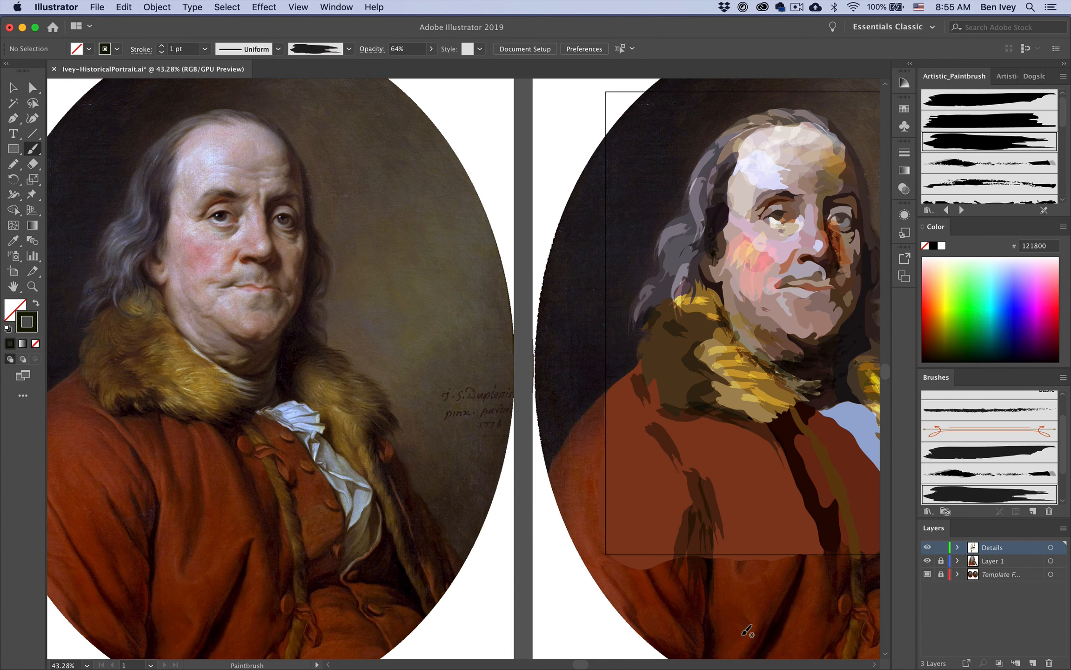
drag(709, 499, 714, 588)
Paint brown 462700 strokes between the golden highlights of the fur collar below the lit cheek
drag(869, 399, 772, 400)
click(935, 347)
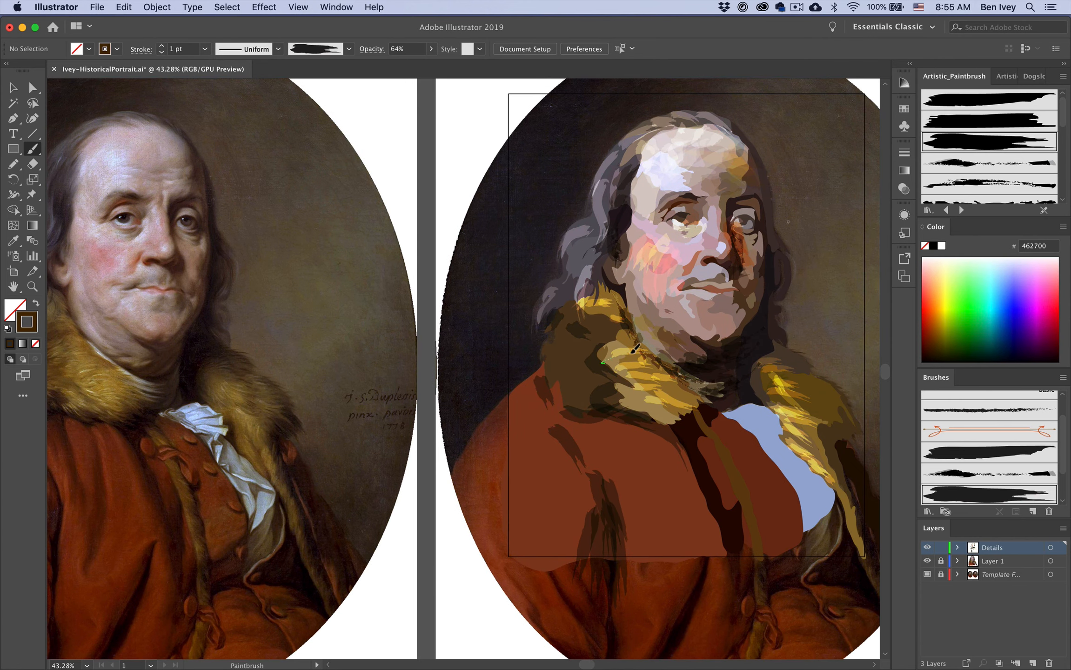
drag(595, 354, 621, 367)
drag(611, 371, 642, 379)
mouse_move(610, 382)
mouse_down()
mouse_move(680, 414)
mouse_move(671, 420)
mouse_up()
drag(598, 358, 636, 340)
drag(568, 301, 605, 320)
Shade the collar beside the scarf with 462700 strokes and add a few more to the opposite collar
drag(754, 374, 778, 357)
mouse_move(753, 395)
mouse_down()
mouse_move(771, 359)
mouse_move(771, 395)
mouse_move(801, 366)
mouse_up()
drag(772, 355, 805, 371)
mouse_move(781, 375)
mouse_down()
mouse_move(814, 388)
mouse_move(834, 424)
mouse_up()
drag(799, 429, 834, 464)
mouse_move(582, 343)
mouse_down()
mouse_move(680, 329)
mouse_move(644, 365)
mouse_up()
drag(645, 357, 666, 393)
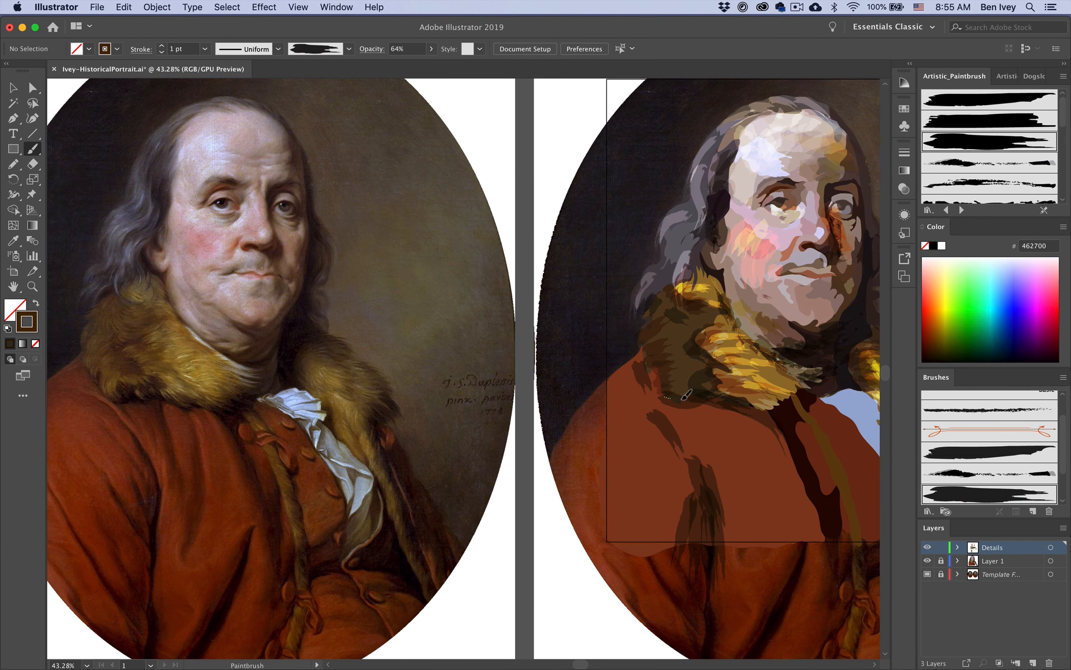
Paint pale yellow FFE699 highlights down the outer edge of the lit side of the face, undoing unsuitable strokes
click(935, 274)
mouse_move(735, 188)
mouse_down()
mouse_move(750, 384)
mouse_move(735, 272)
mouse_move(748, 339)
mouse_up()
key(super+z)
drag(940, 261, 937, 286)
drag(727, 270, 741, 322)
key(super+z)
click(934, 273)
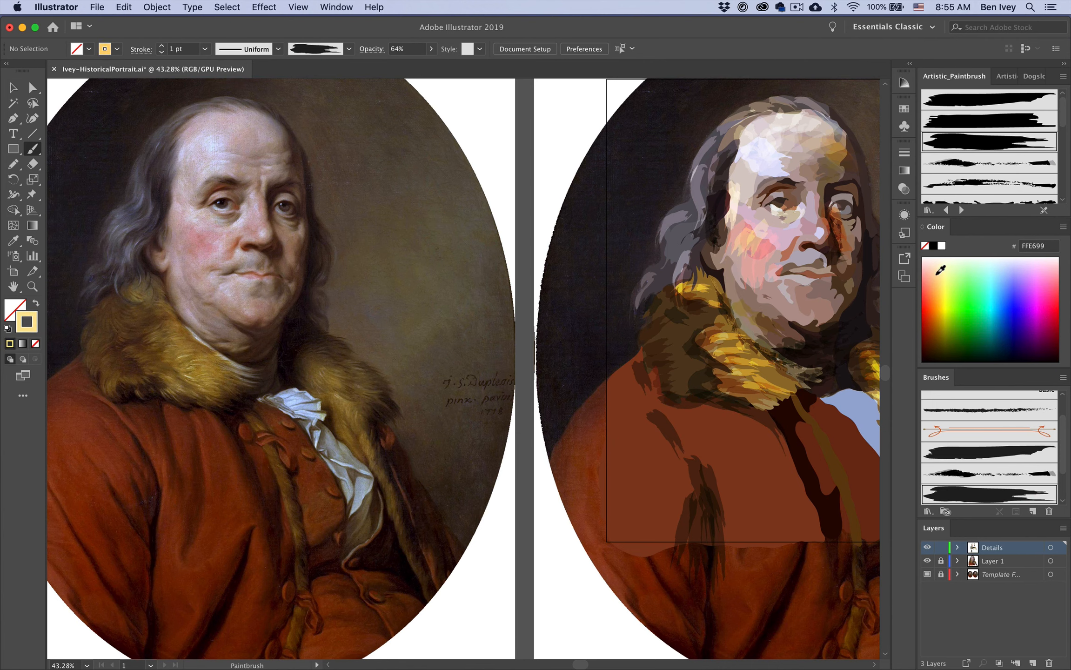
drag(726, 257, 739, 327)
Undo the chin stroke and use the rough, broken artistic brush at 2 pt to paint peach highlights around the mouth and chin
drag(775, 280, 791, 311)
key(super+z)
click(161, 52)
click(947, 163)
click(162, 46)
click(162, 45)
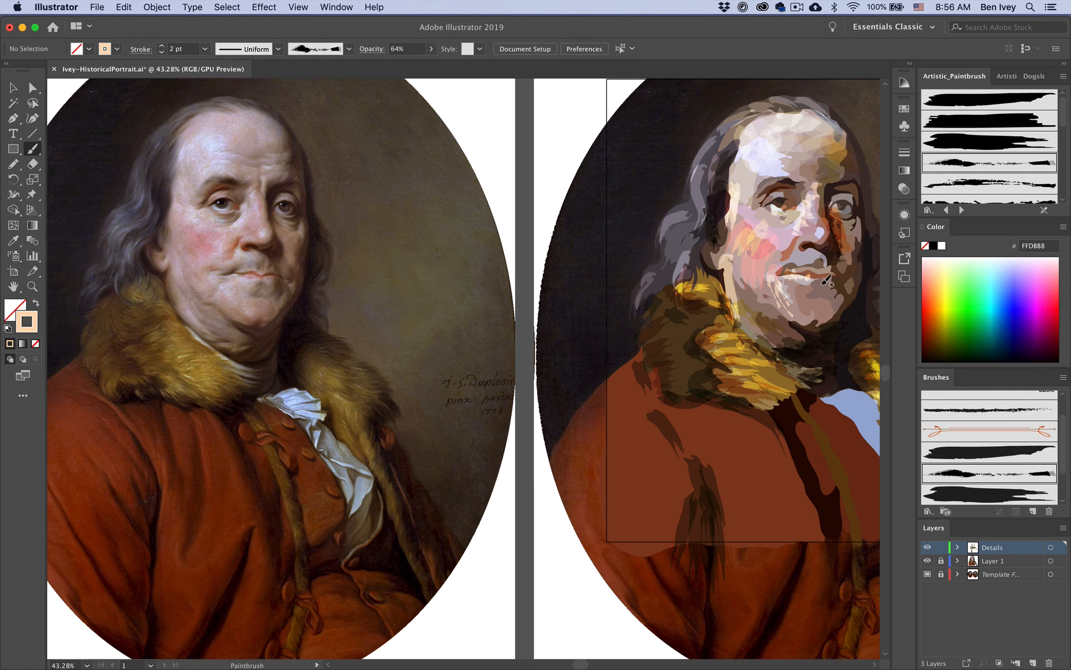
Return to the thick tapered brush at 0.75 pt and paint warm orange C17600 strokes on the cheeks
click(972, 142)
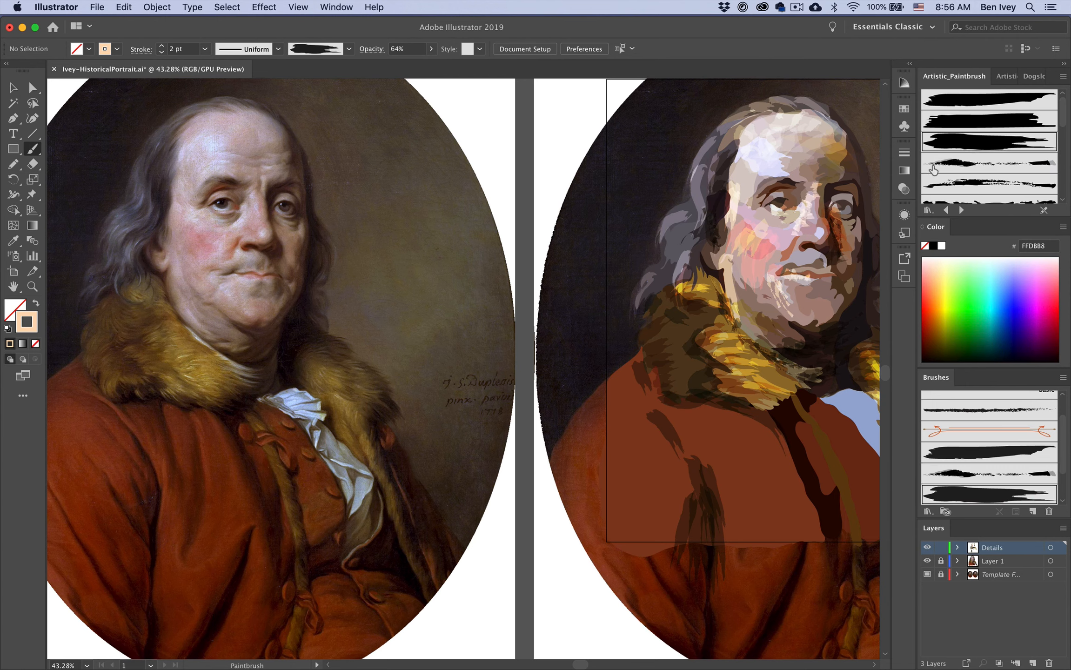
click(161, 52)
click(161, 52)
click(954, 310)
mouse_move(955, 308)
mouse_down()
mouse_move(857, 219)
mouse_move(858, 231)
mouse_up()
Paint dark brown 6E3400 strokes down the shaded side of the face from the temple to the jaw
scroll(786, 309, right, 3)
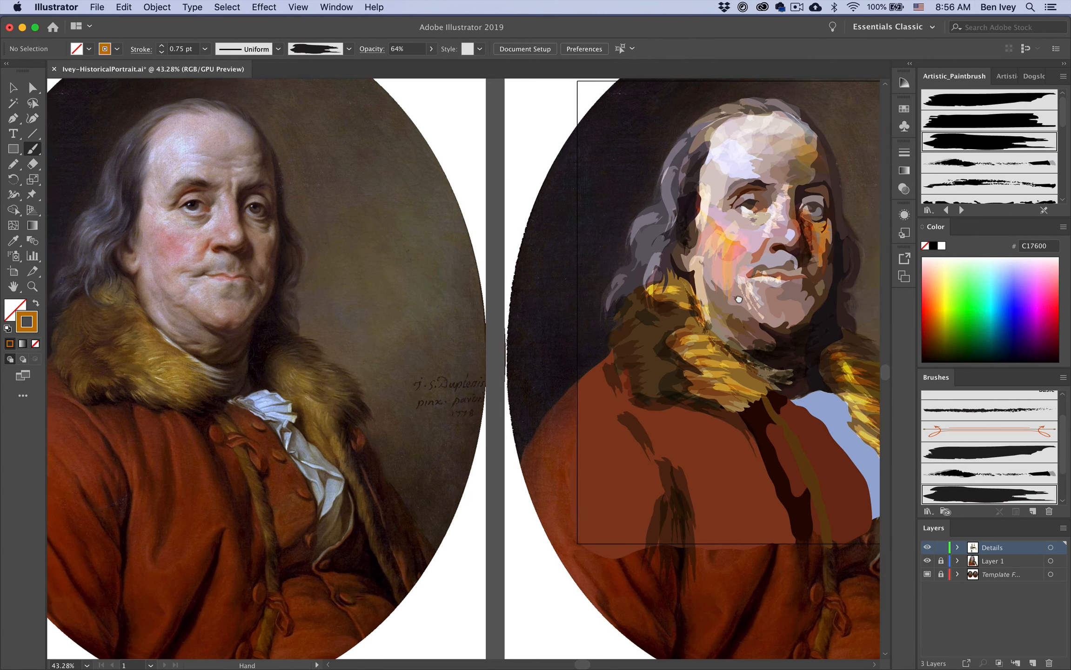
click(933, 335)
drag(810, 142, 823, 309)
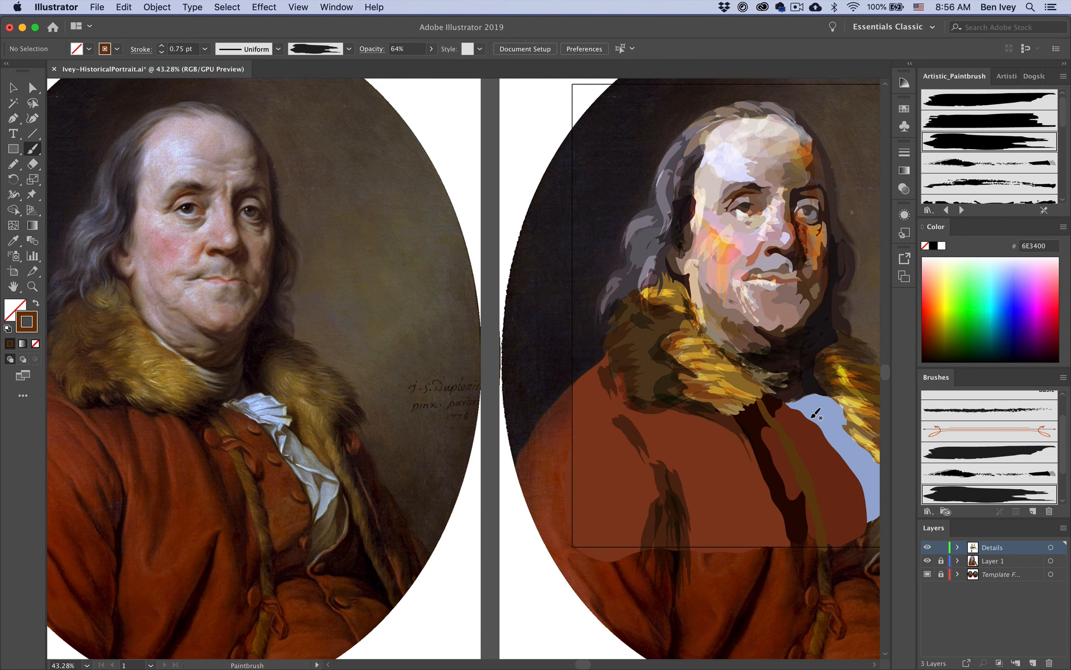
Delete the overly dark brush strokes one by one from the shaded cheek beneath the eye
super+click(821, 242)
key(Delete)
super+click(810, 246)
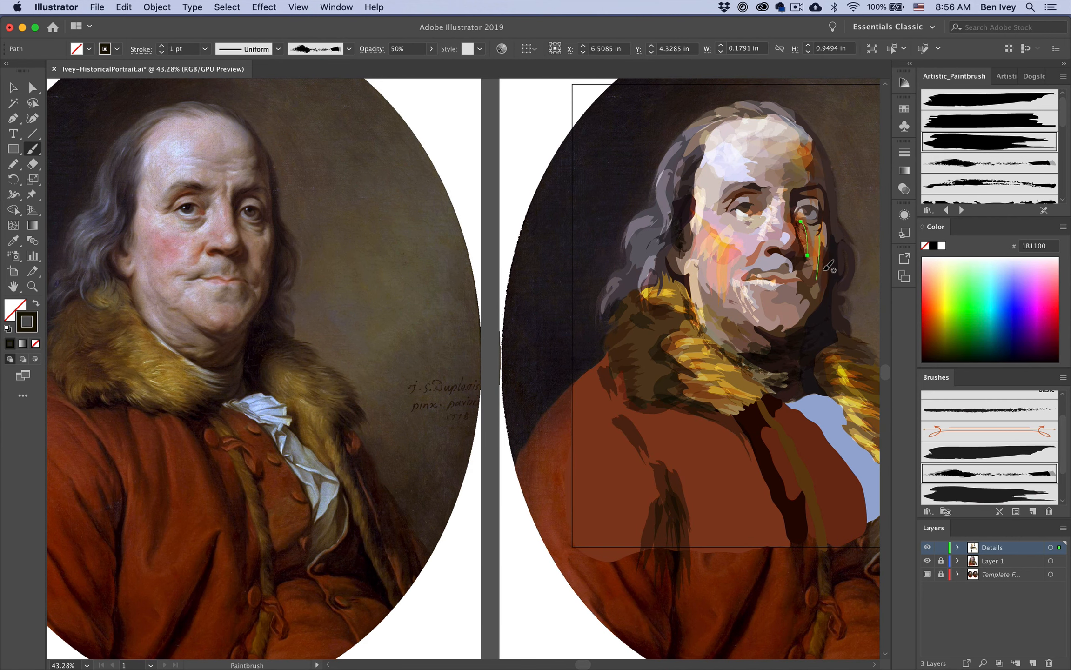
key(Delete)
key(v)
click(826, 265)
key(Delete)
click(819, 268)
key(Delete)
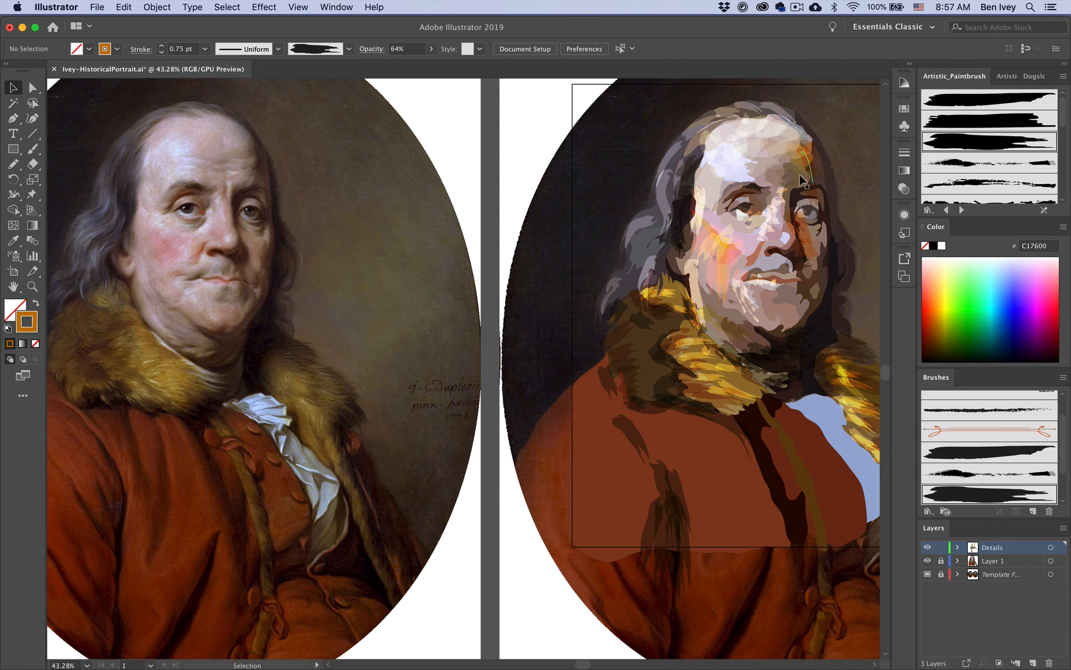
Set the Paintbrush to the first artistic brush with stroke color 712F00 and 0.75 pt weight
key(b)
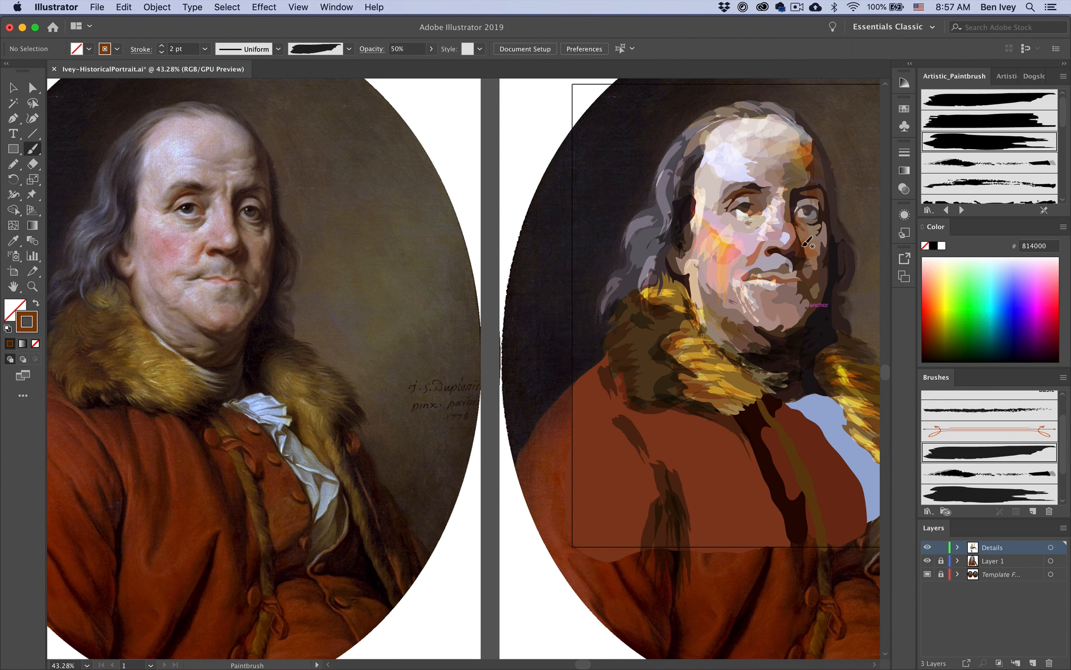
click(937, 333)
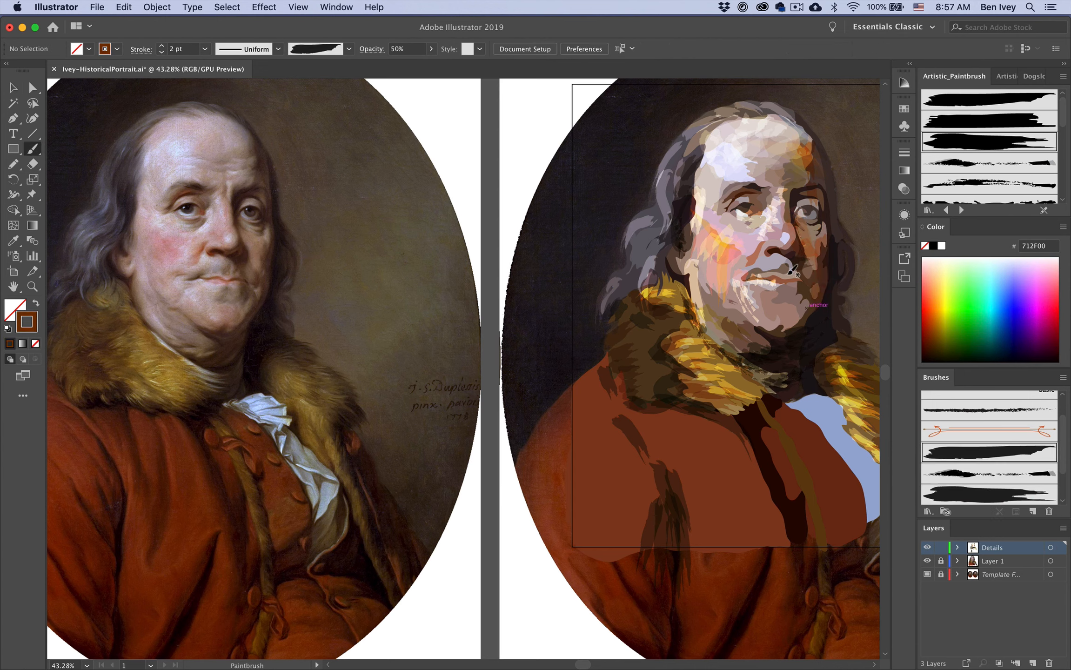
click(161, 51)
click(161, 51)
click(956, 100)
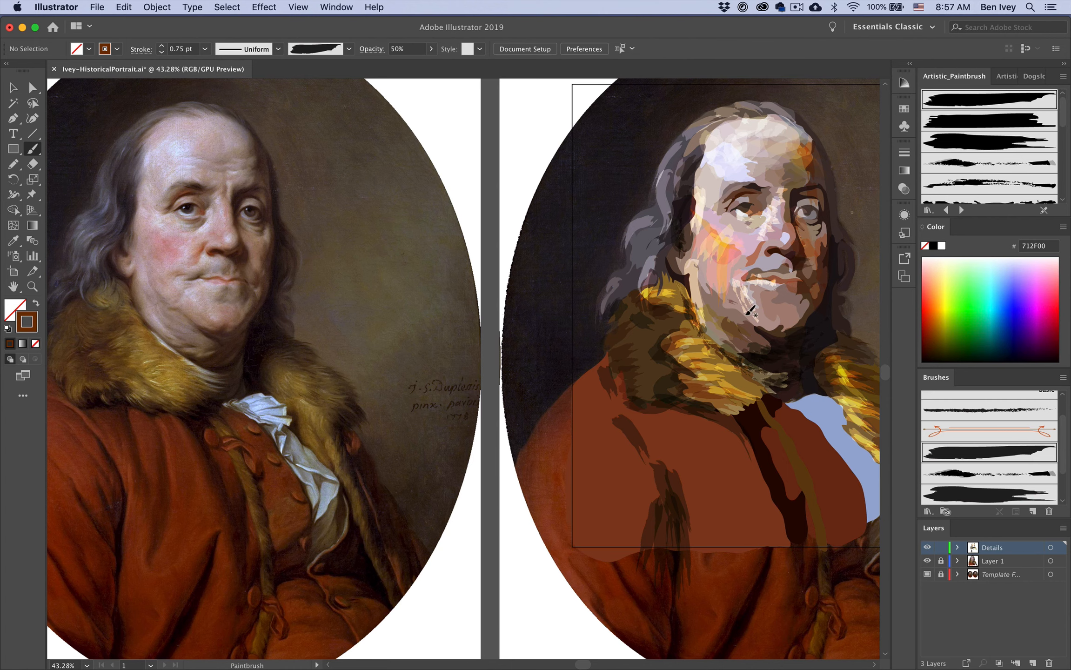
Paint pale cream FFFDE3 strokes along the folds of the blue-white cravat
drag(763, 346, 705, 327)
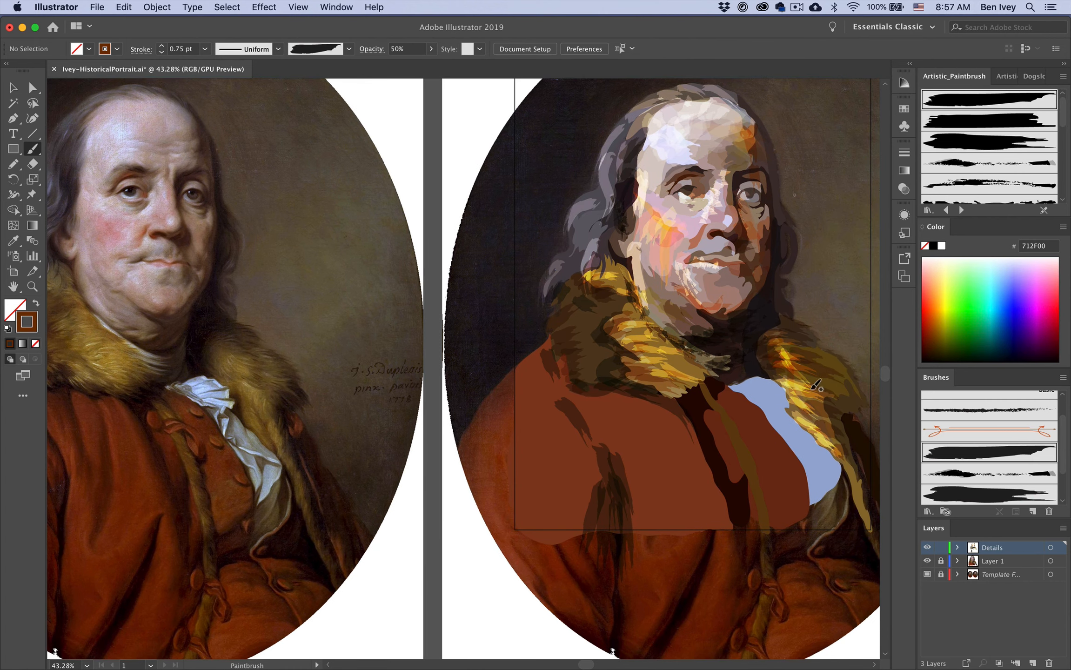
click(946, 267)
mouse_move(767, 385)
mouse_down()
mouse_move(746, 392)
mouse_move(755, 401)
mouse_up()
mouse_move(787, 411)
mouse_down()
mouse_move(768, 413)
mouse_move(821, 502)
mouse_up()
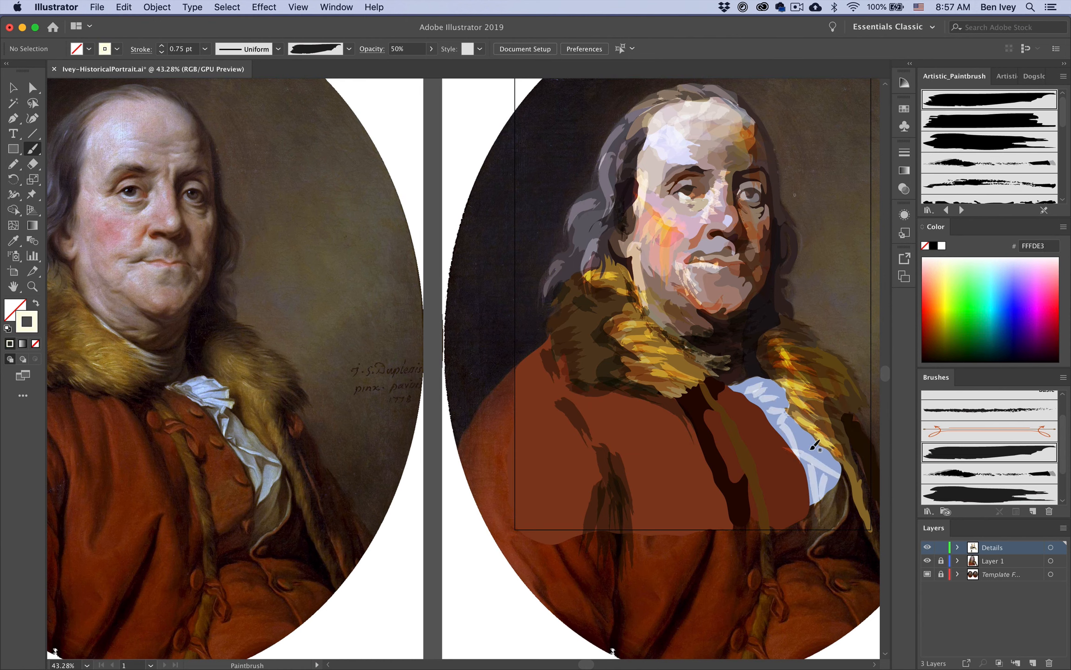
Paint orange-brown BB6800 strokes along the coat's folds, shoulder and buttons
click(941, 329)
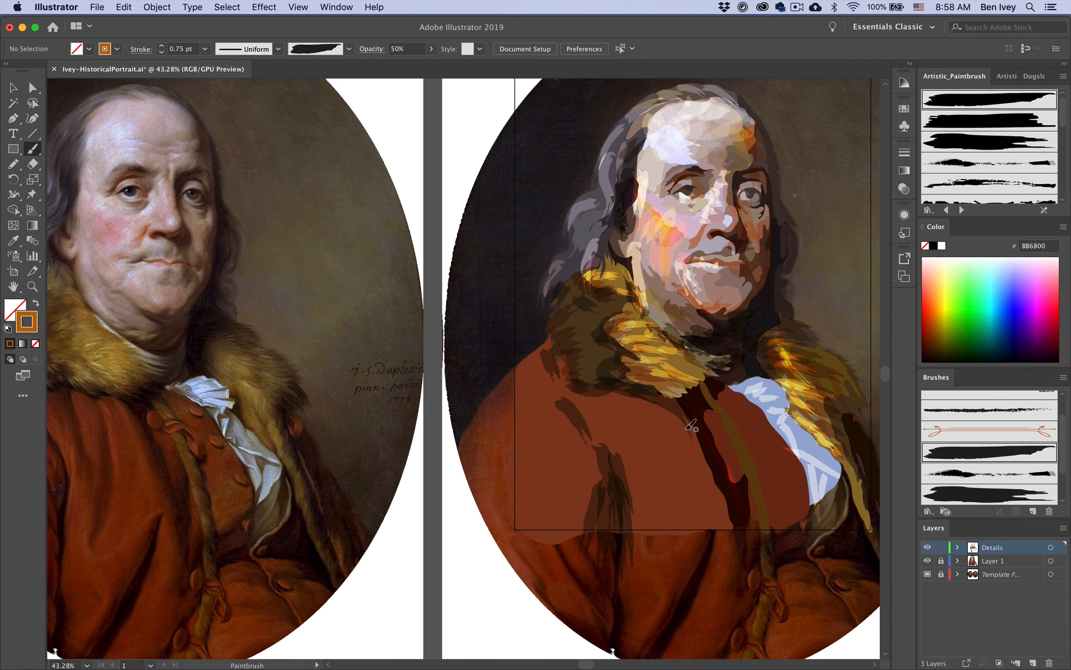
scroll(652, 405, left, 5)
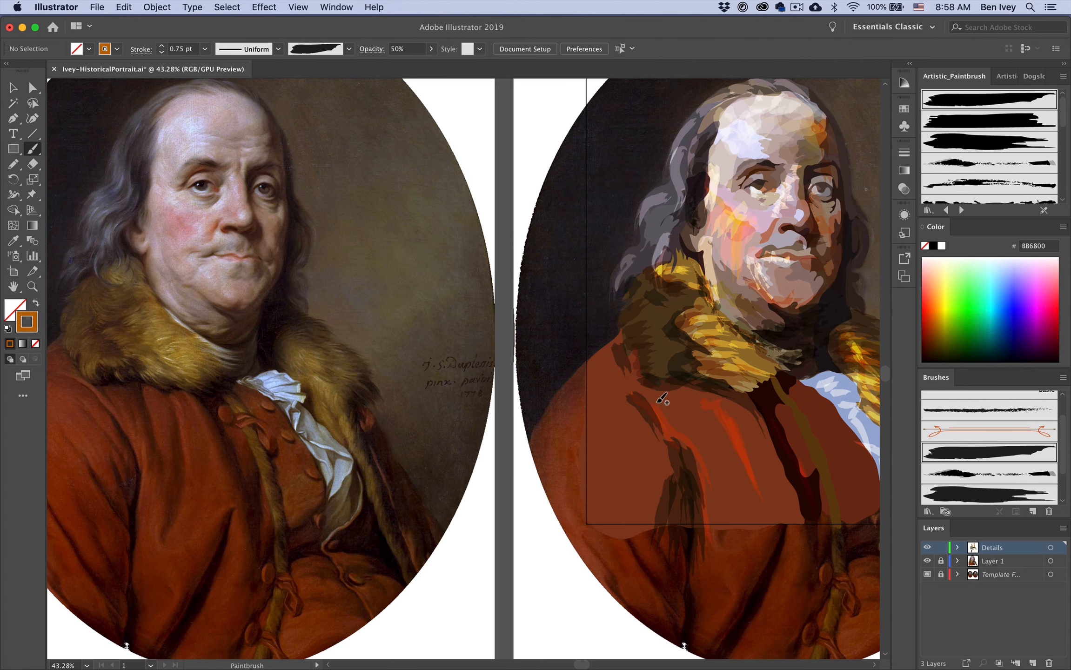
drag(656, 402, 590, 368)
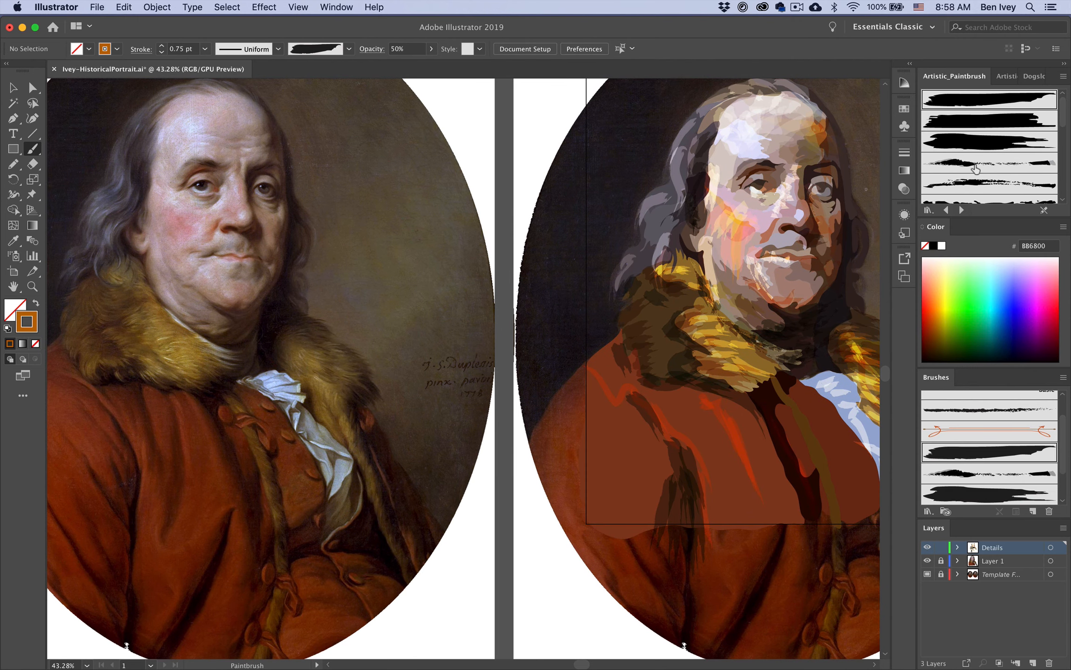
scroll(460, 215, right, 6)
scroll(461, 215, down, 3)
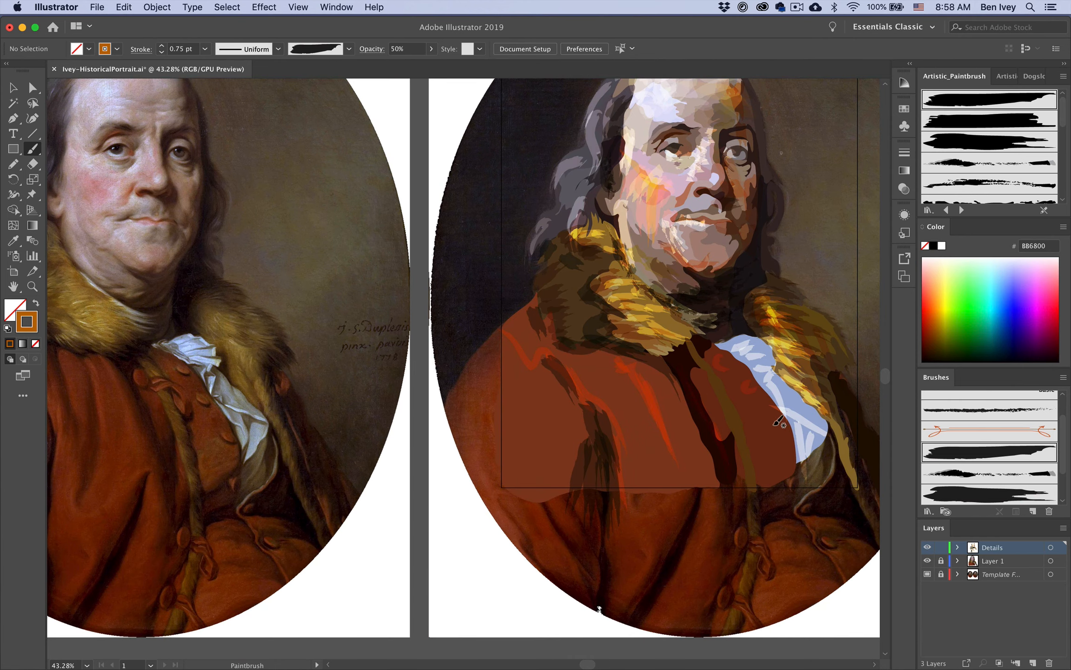
With the faint gray wispy brush, paint pale yellow EDFFA8 strokes beneath the eye, and set the stroke color to brown 874300
scroll(741, 196, up, 5)
scroll(741, 196, left, 3)
scroll(965, 189, down, 5)
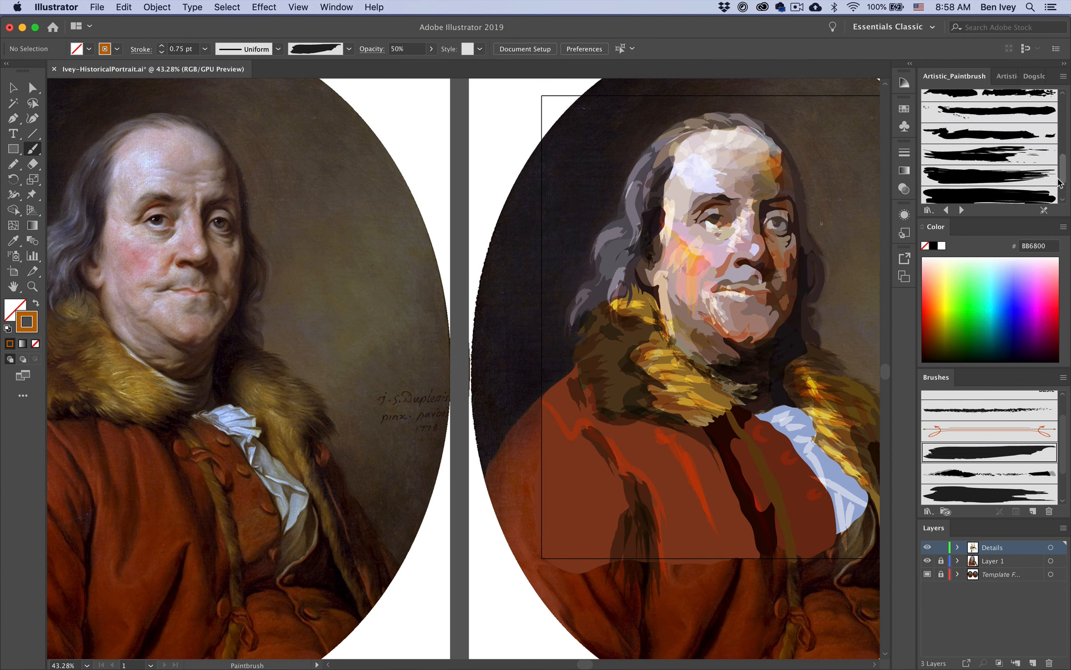
click(966, 193)
click(947, 263)
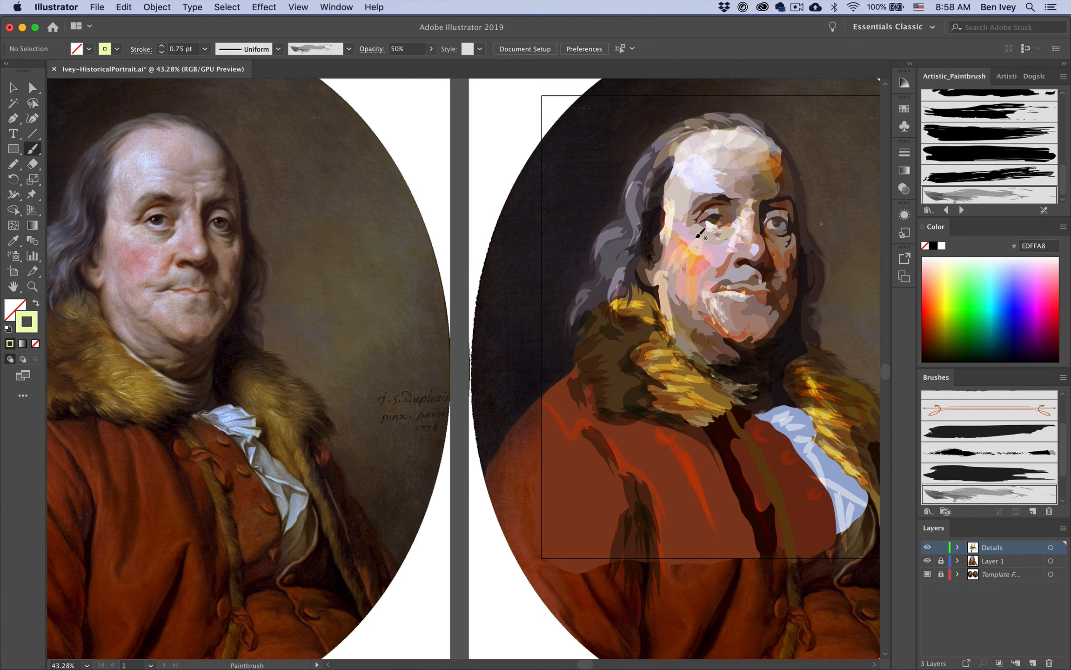
click(935, 333)
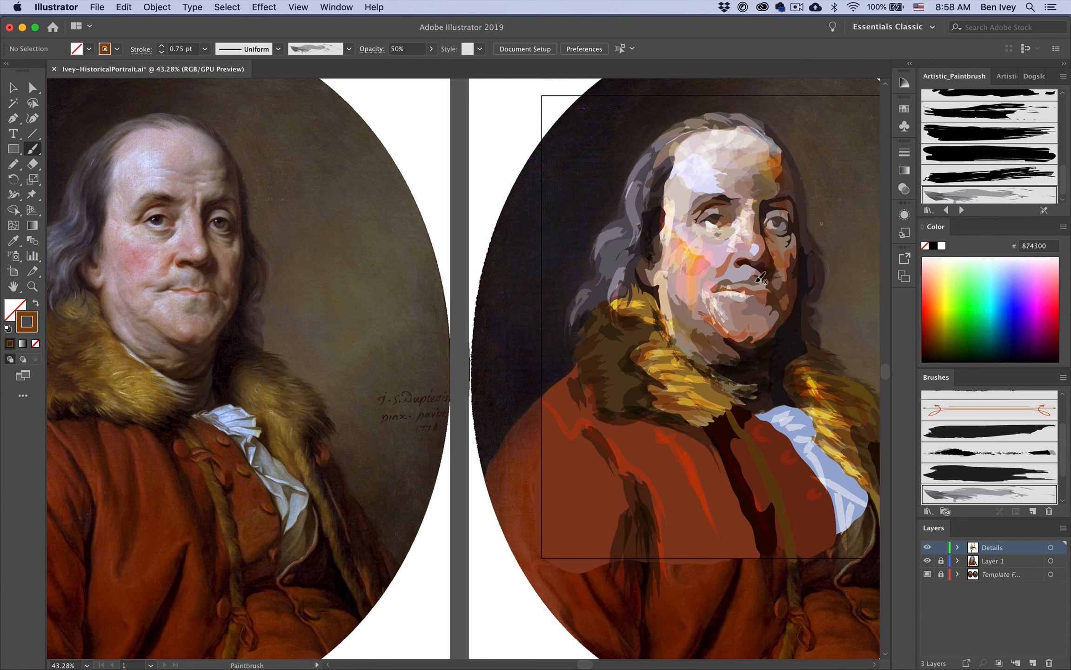
Paint black 000000 strokes on the brow and through the hair with the rough-ended thick artistic brush
click(938, 361)
click(949, 140)
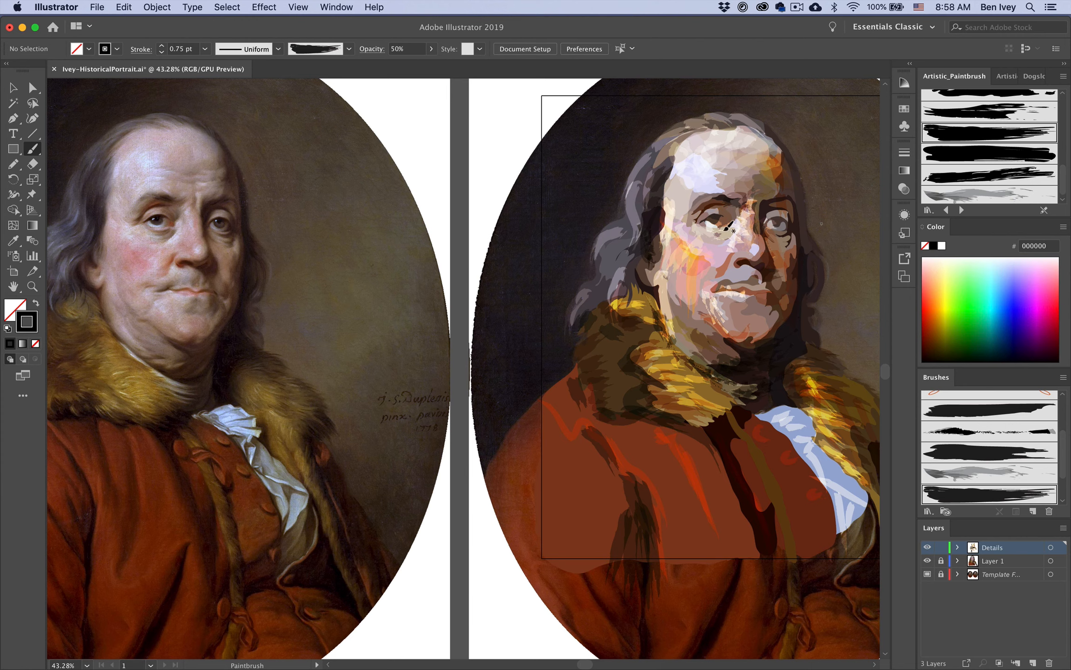
drag(797, 204, 799, 208)
mouse_move(629, 260)
mouse_down()
mouse_move(596, 297)
mouse_move(583, 314)
mouse_up()
scroll(591, 312, left, 4)
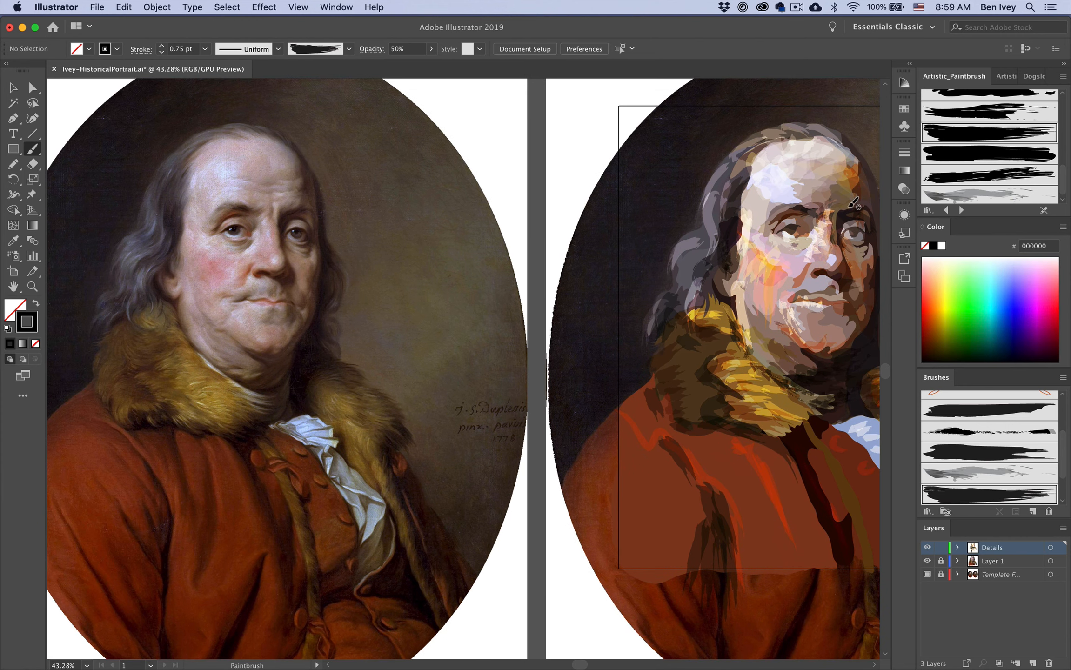
Paint dark red-brown 401000 strokes around the nose, mouth and chin, reducing the stroke weight to 0.5 pt
scroll(801, 268, right, 2)
drag(780, 253, 741, 318)
click(936, 319)
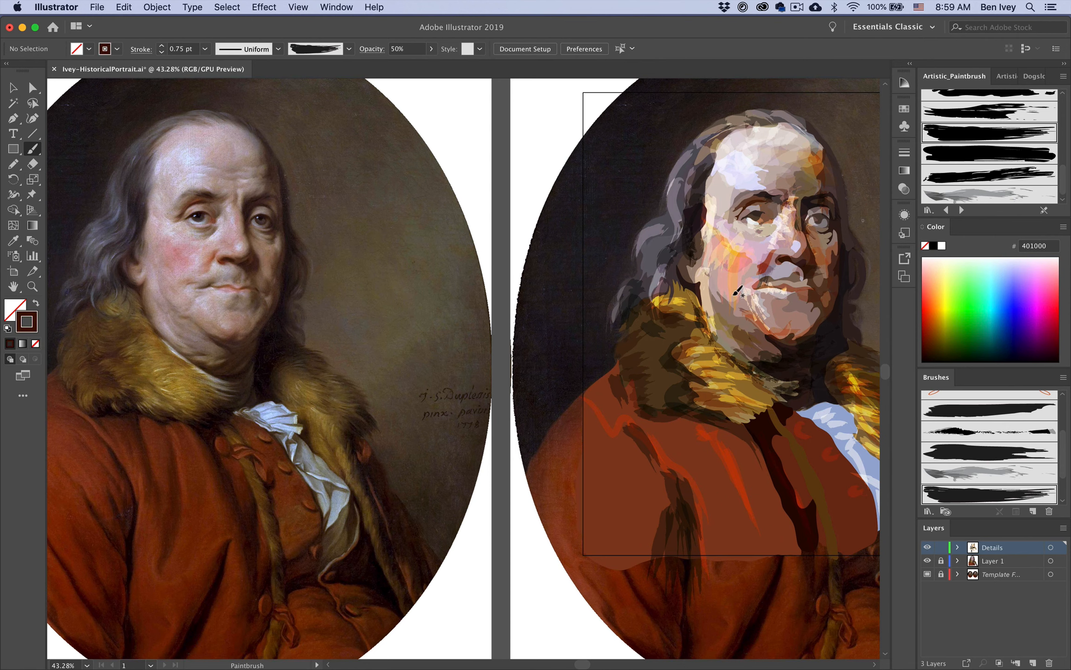
mouse_move(754, 284)
mouse_down()
mouse_move(812, 280)
mouse_move(805, 271)
mouse_move(770, 281)
mouse_up()
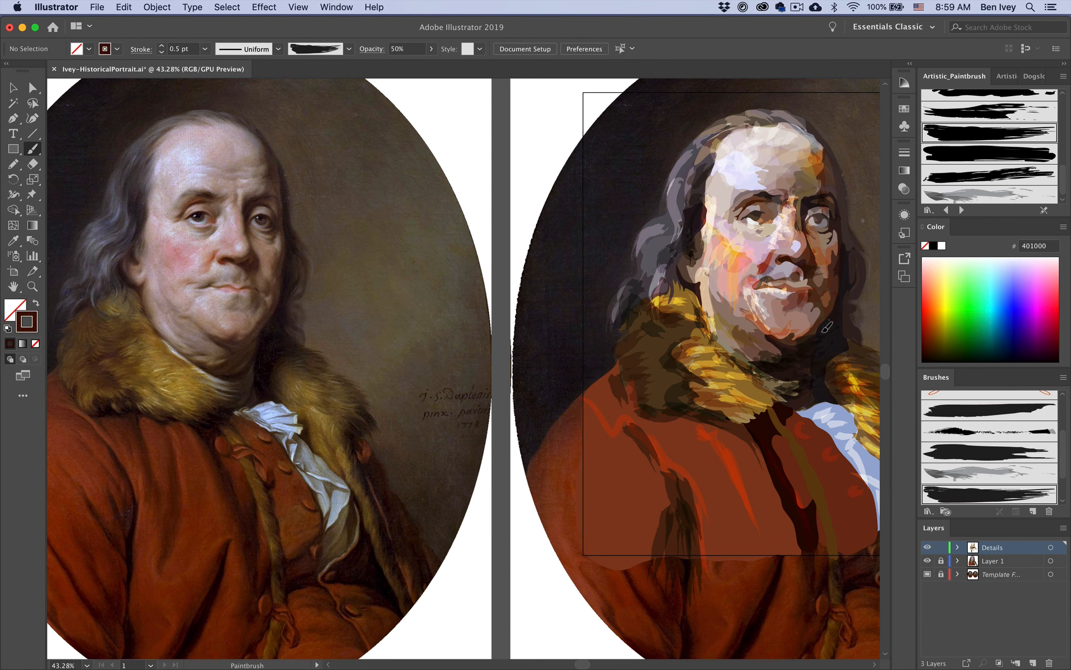
Paint white FFFFFF highlights on the upper lip and chin, undoing the first strokes and lowering the opacity to 20%
click(953, 260)
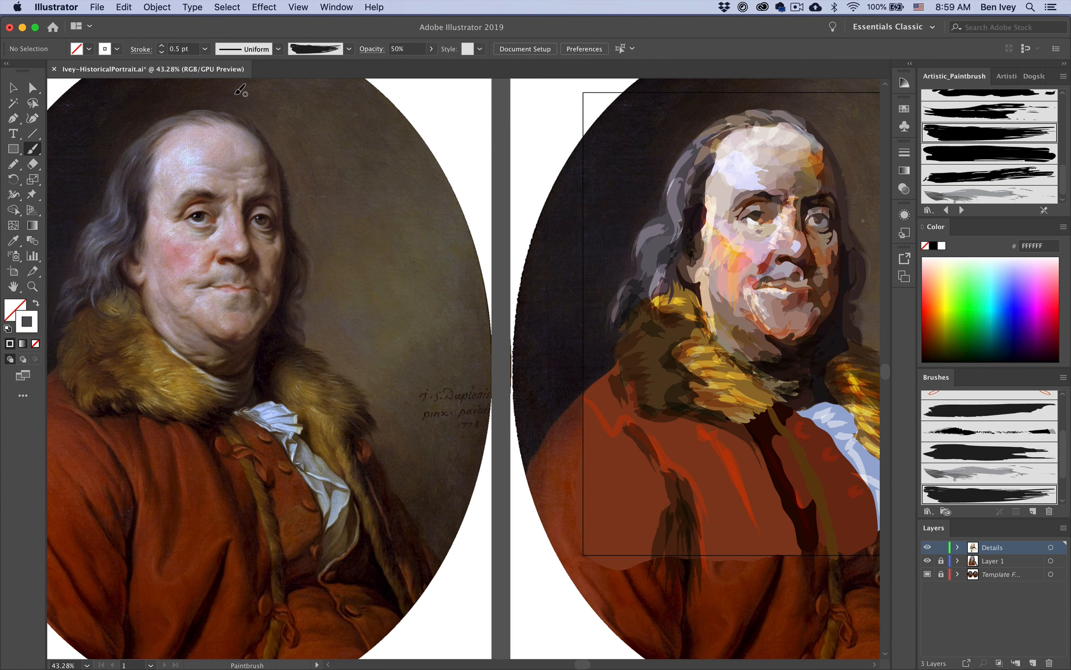
click(162, 52)
mouse_move(782, 312)
mouse_down()
mouse_move(799, 295)
mouse_move(797, 321)
mouse_up()
key(super+z)
key(super+z)
click(431, 49)
click(395, 64)
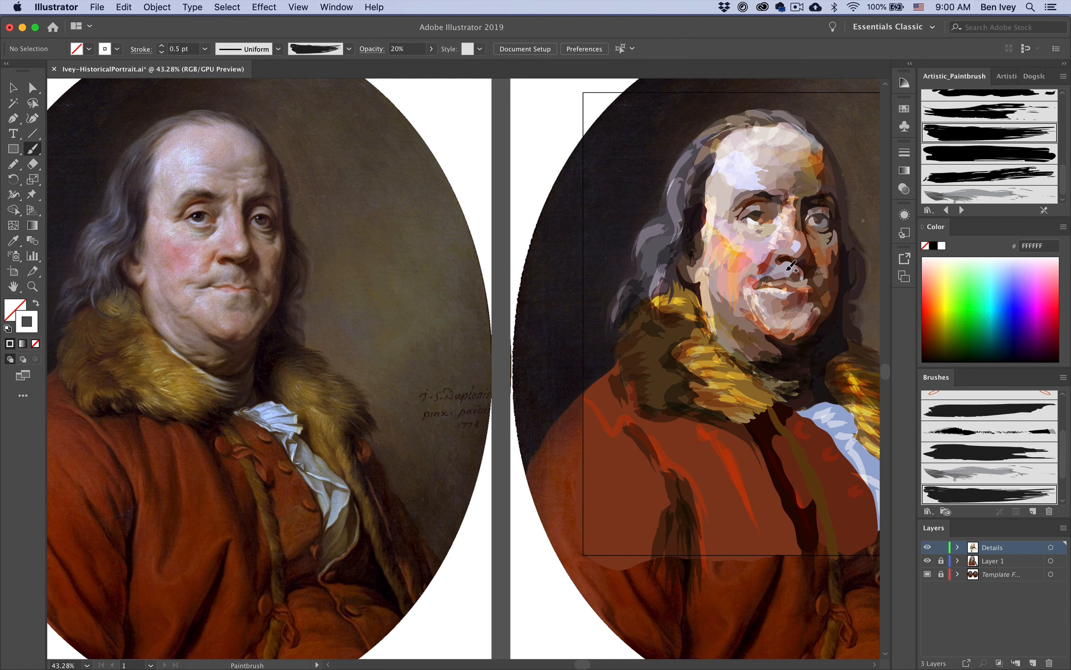
scroll(772, 303, right, 3)
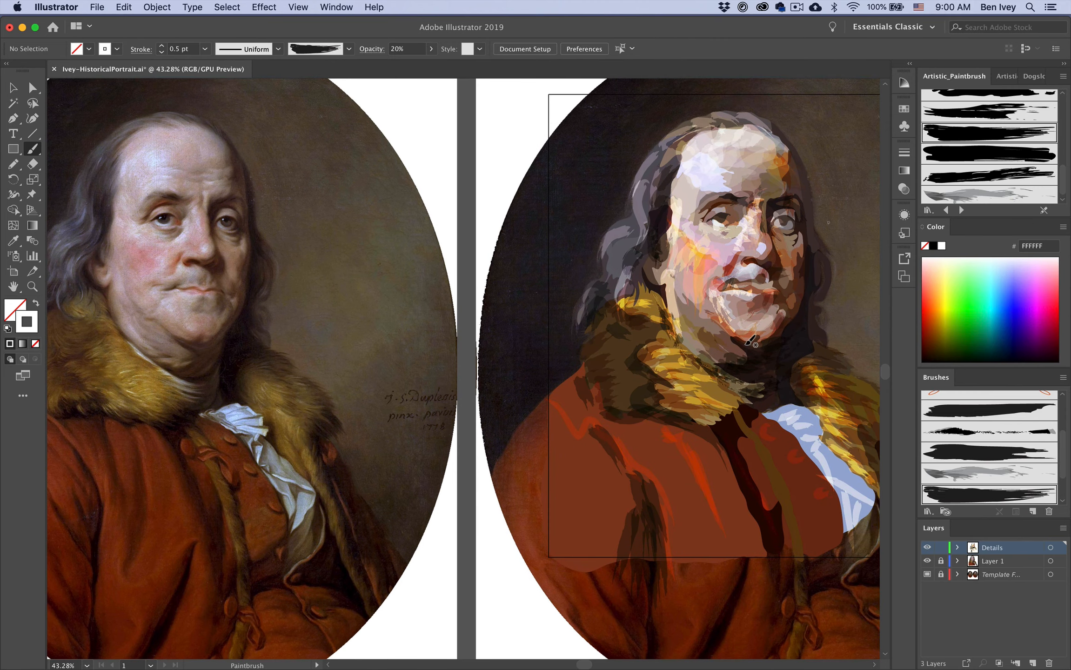
Set the opacity for new brush strokes to 100%
key(0)
drag(705, 179, 693, 173)
drag(770, 227, 778, 242)
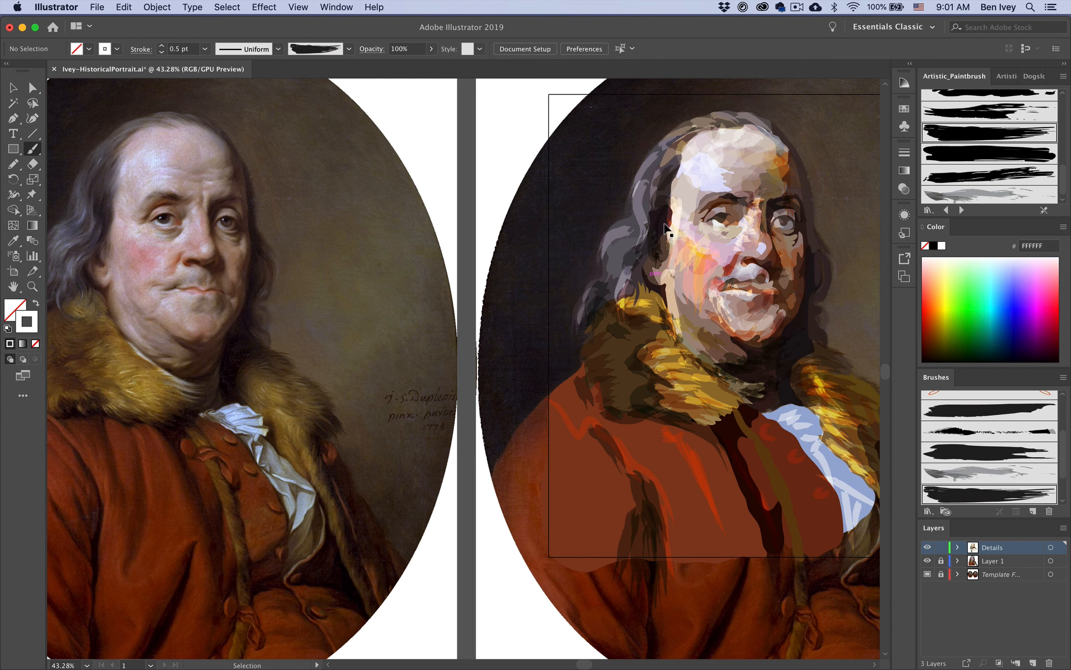
drag(674, 149, 695, 131)
drag(673, 387, 695, 386)
Lock the Details layer and create a new layer above it named Finer Details
scroll(712, 447, right, 3)
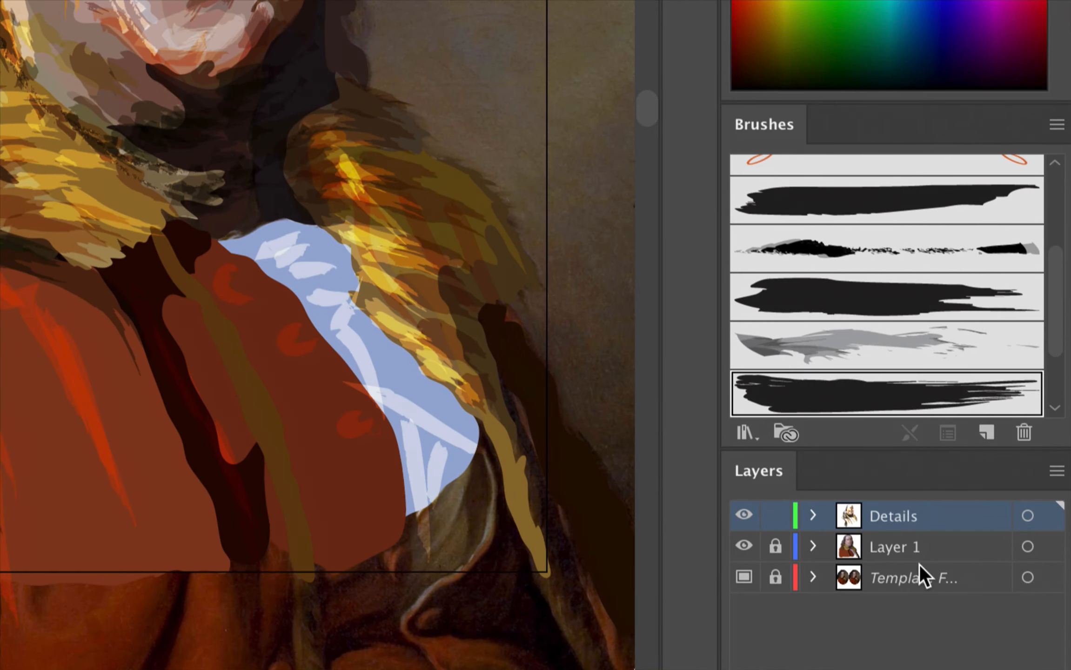
click(940, 548)
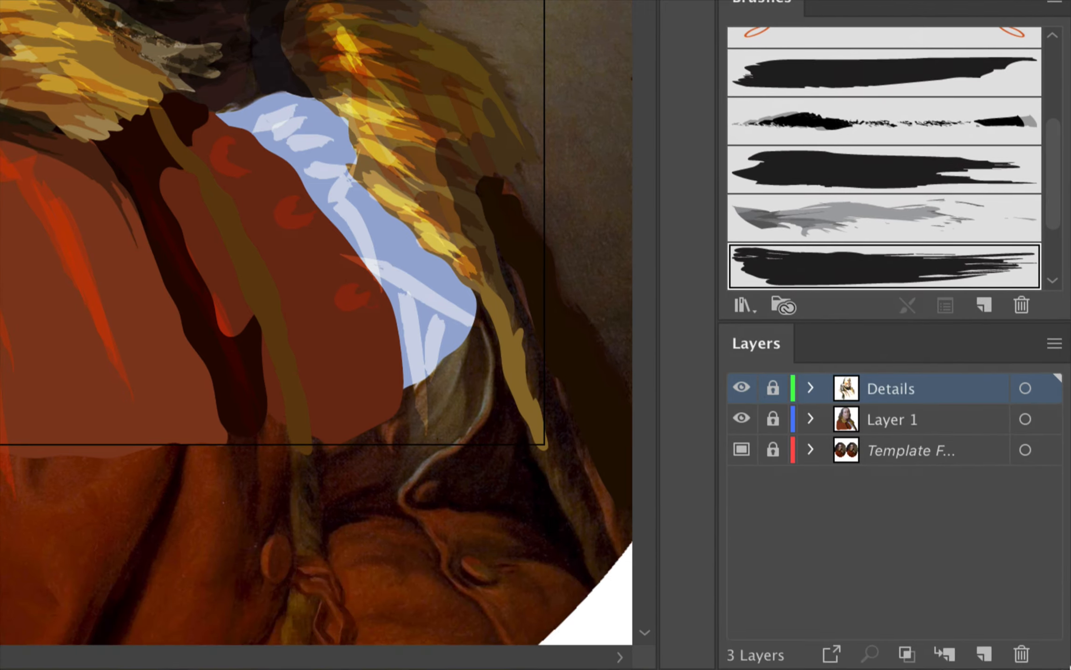
click(983, 654)
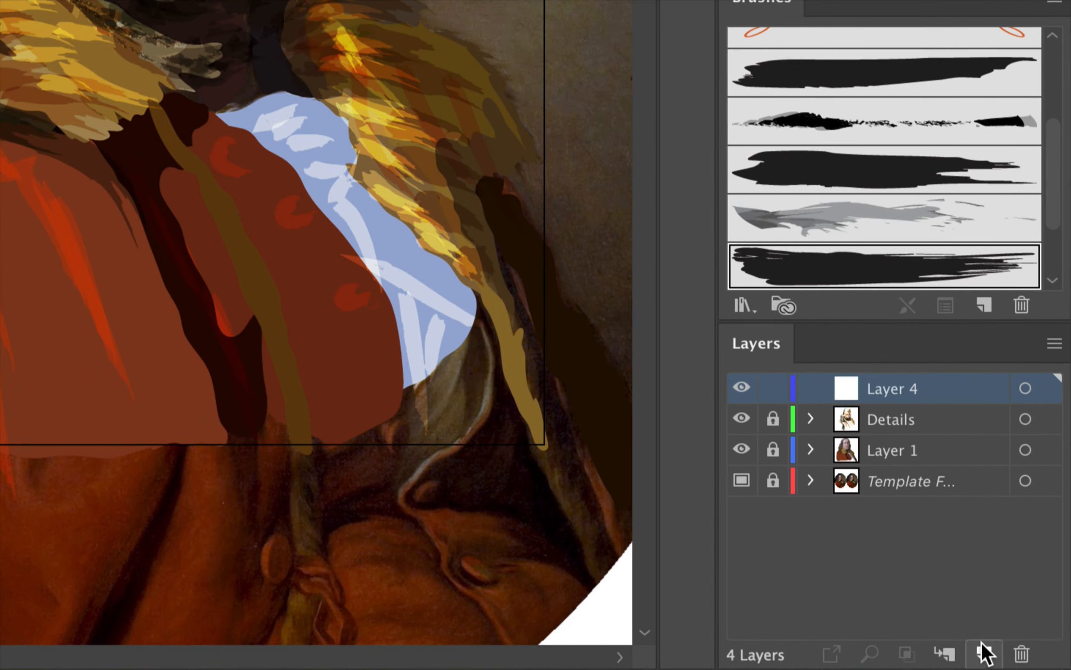
double_click(874, 388)
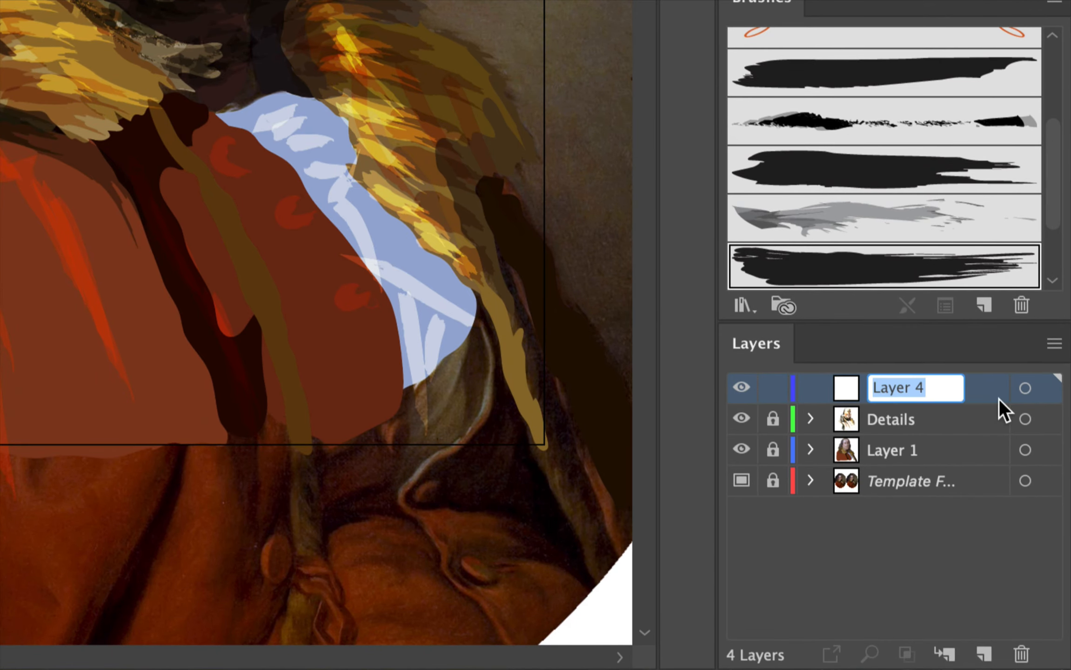
text(Finer Details)
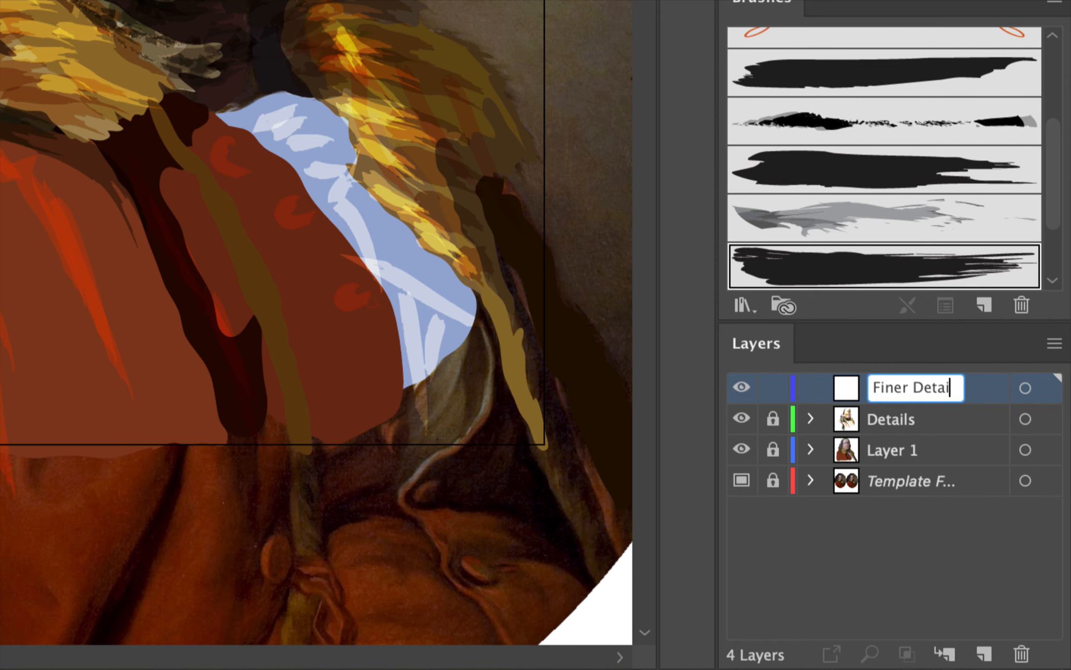
key(Return)
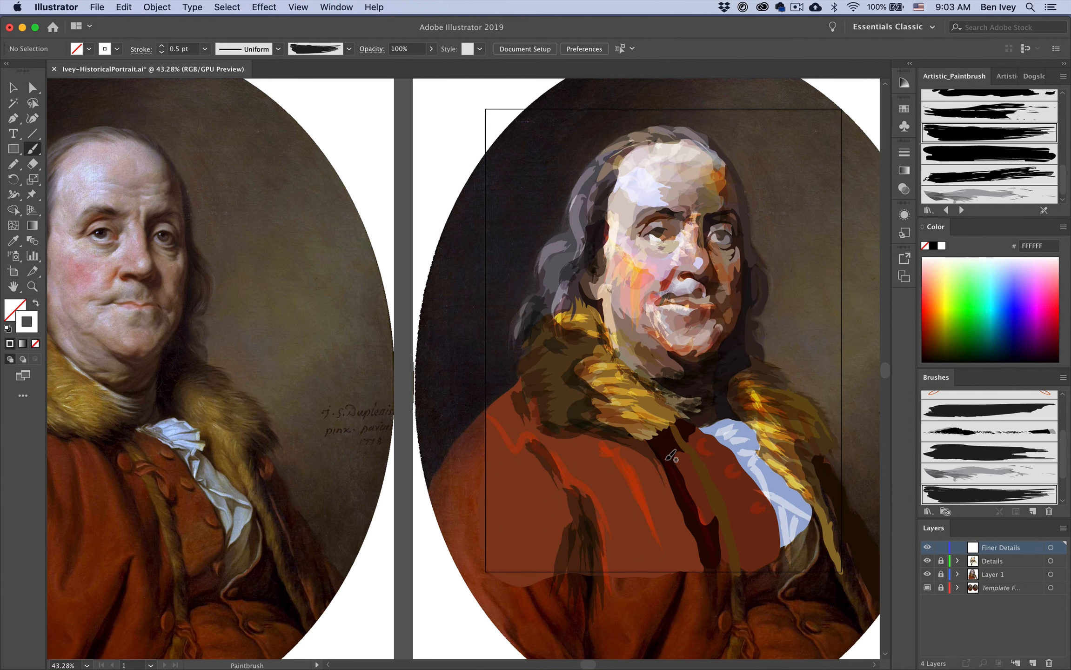
Hide Layer 1 so the template photo shows beneath the detail strokes around the face
scroll(676, 459, right, 5)
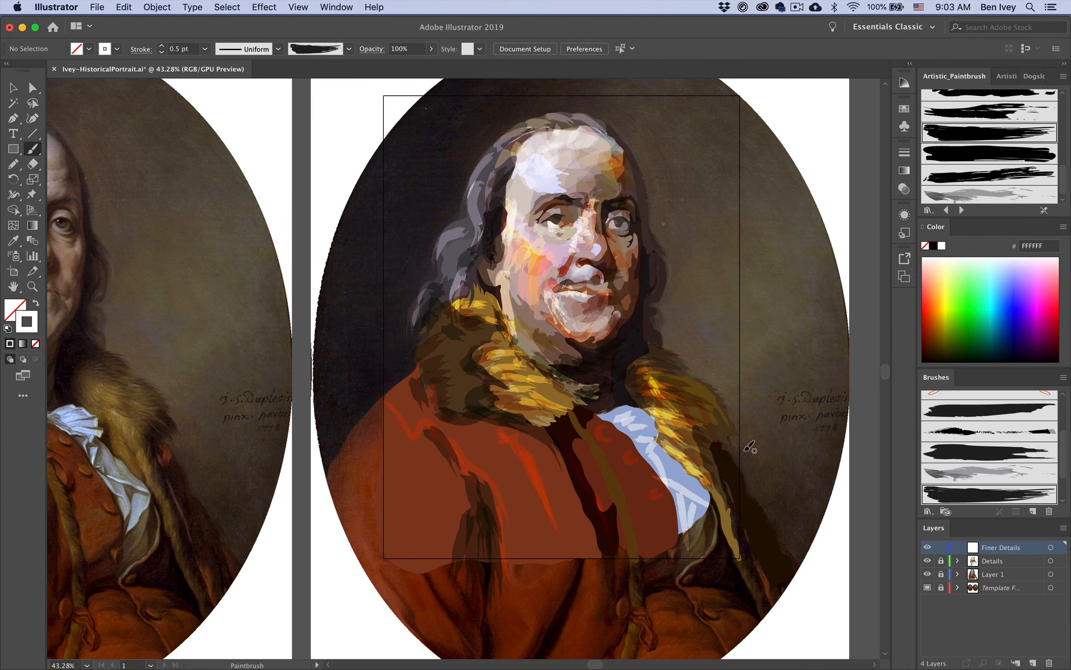
scroll(707, 331, up, 1)
scroll(707, 331, up, 5)
scroll(707, 331, up, 5)
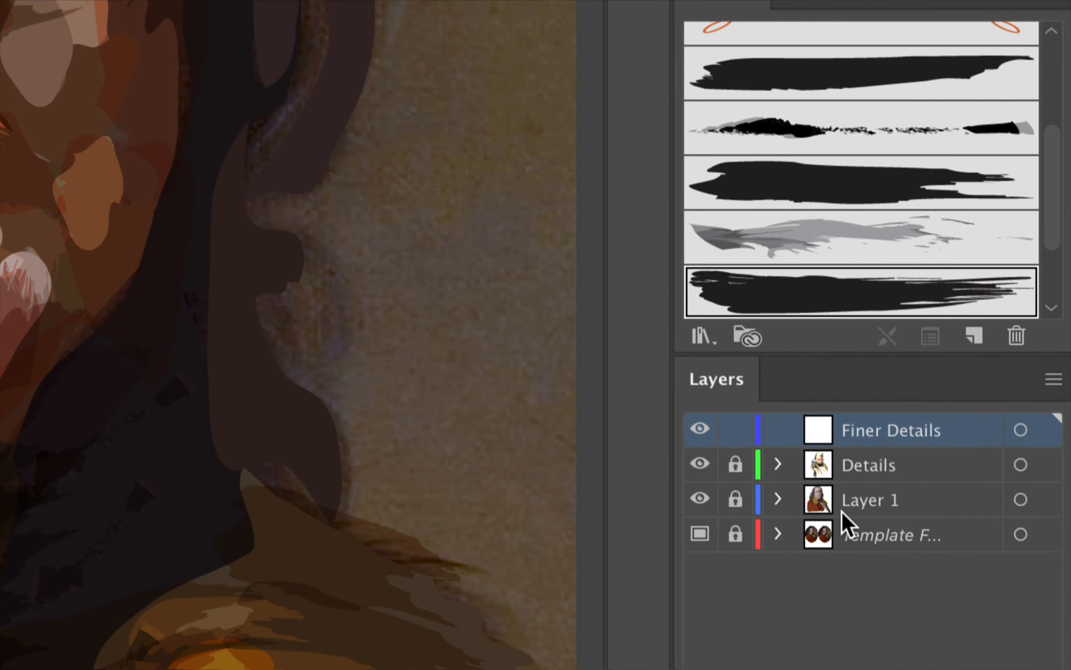
click(699, 499)
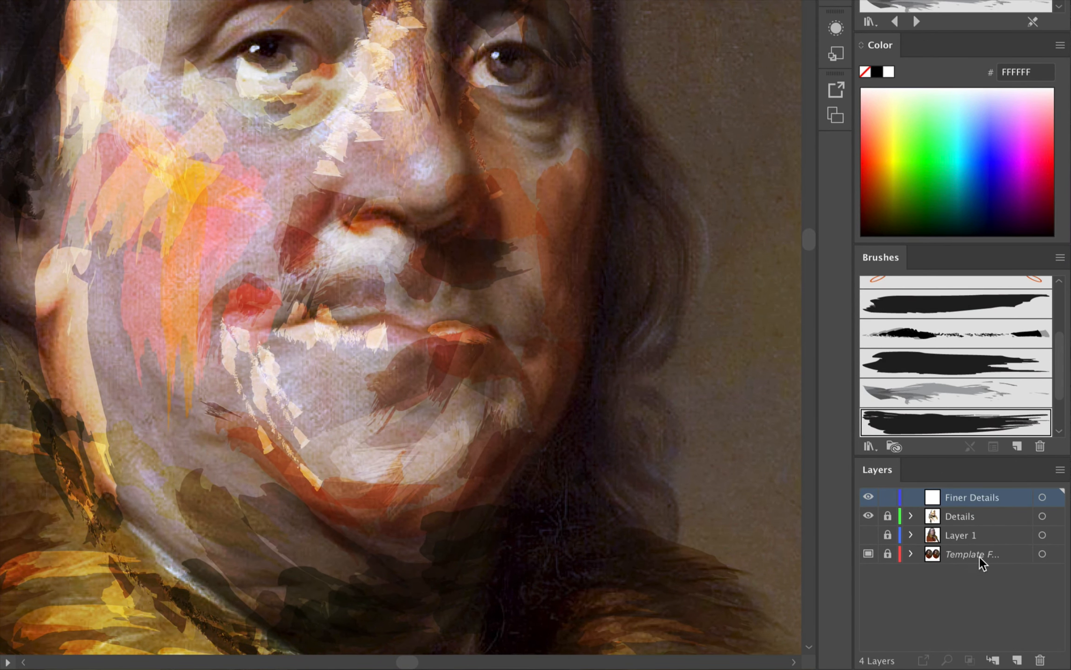
scroll(682, 371, up, 5)
scroll(682, 371, left, 2)
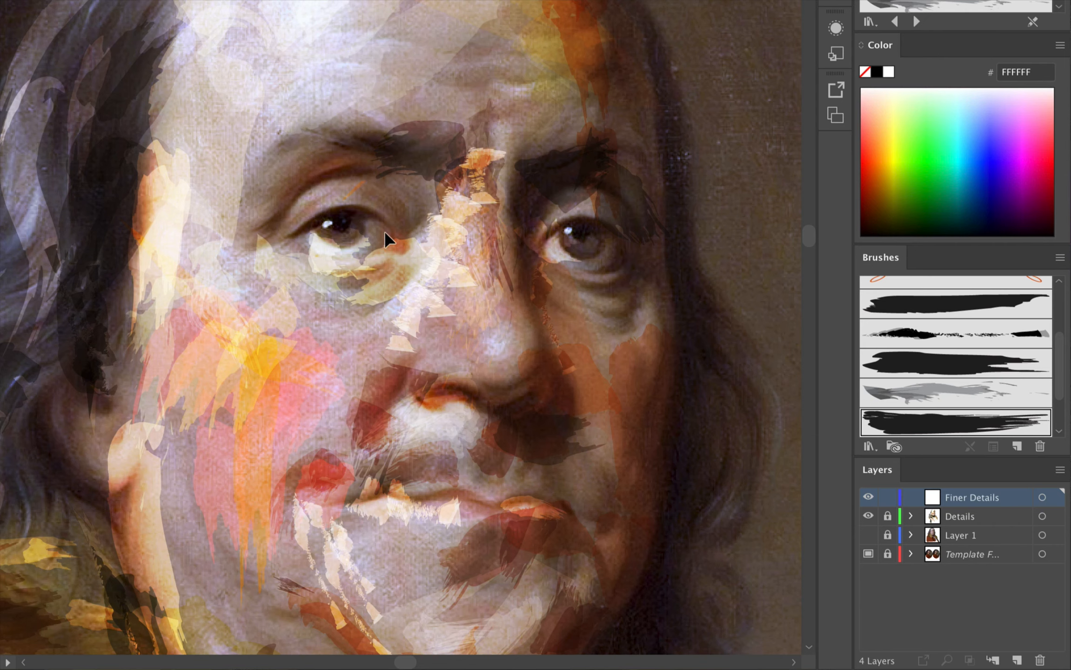
Set the Paintbrush to 0.25 pt stroke weight and near-black stroke color 030200 for detailing the eyes
key(b)
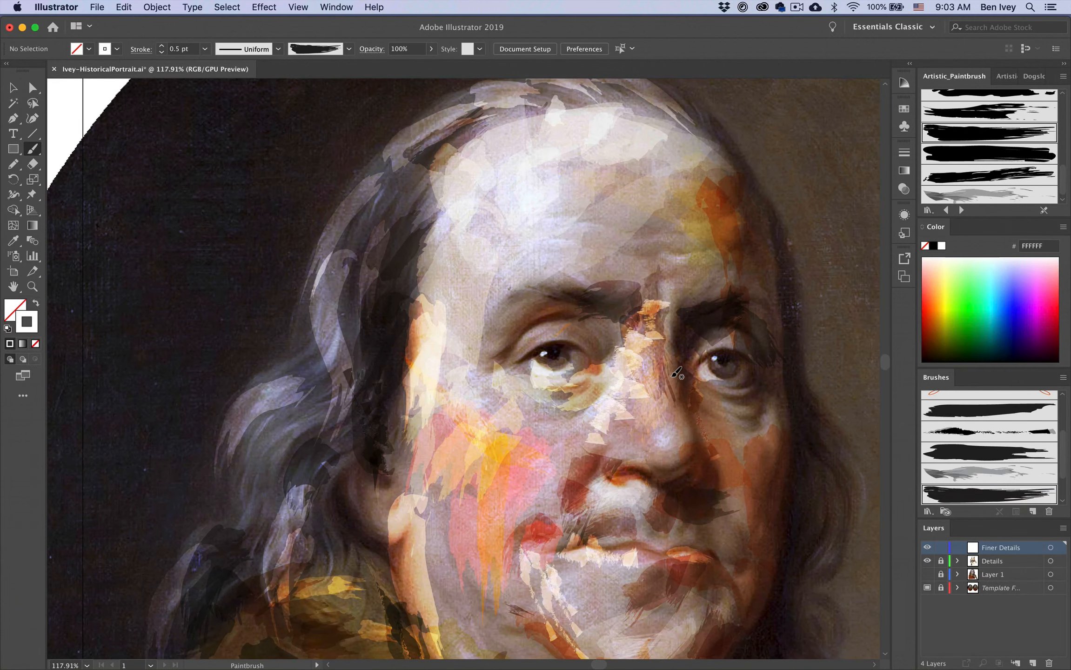
scroll(677, 372, right, 1)
scroll(677, 373, down, 1)
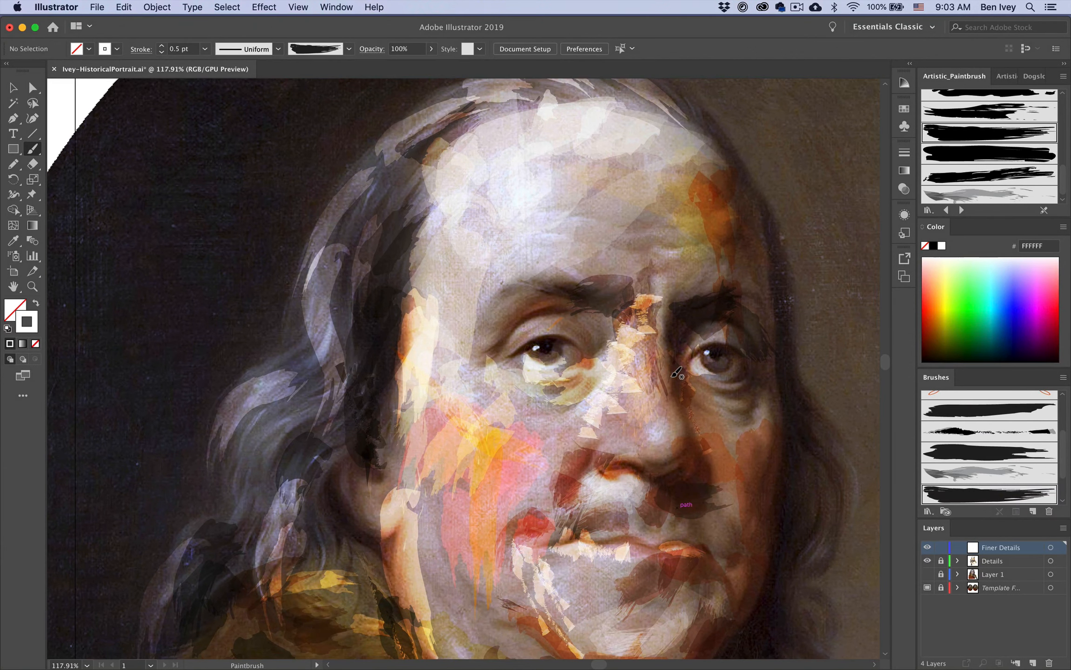
scroll(676, 372, up, 3)
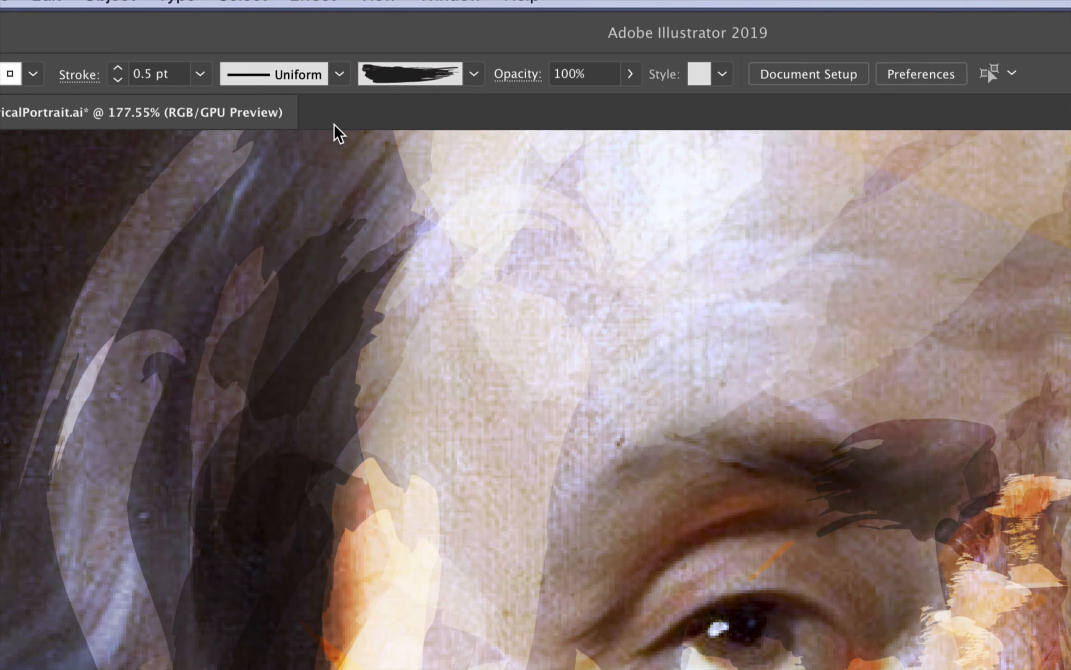
click(116, 81)
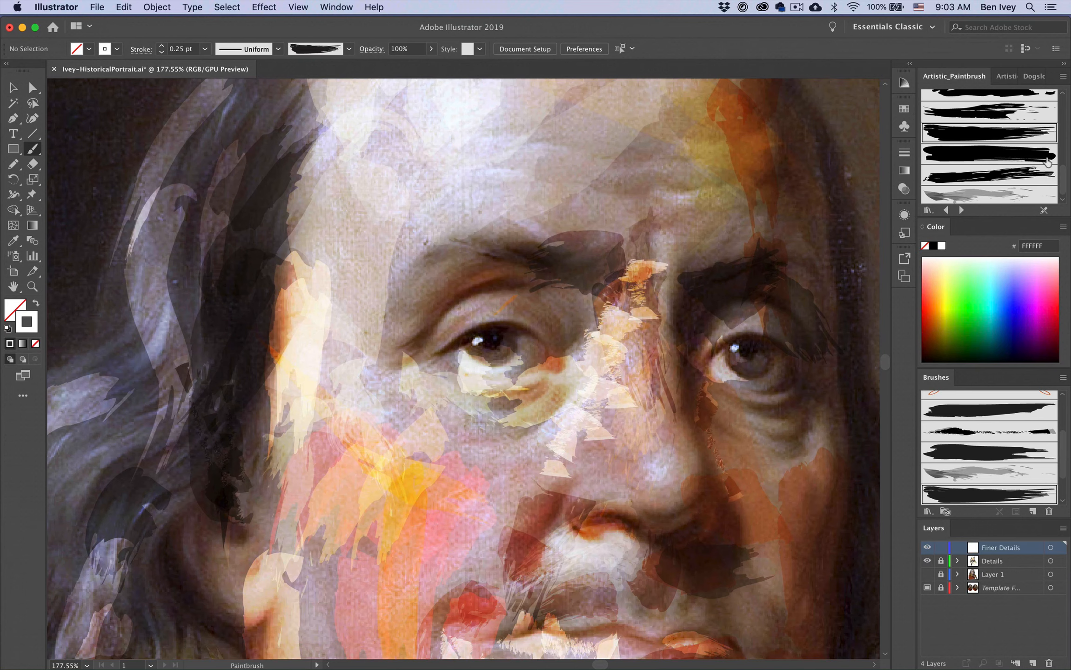
drag(945, 343, 941, 357)
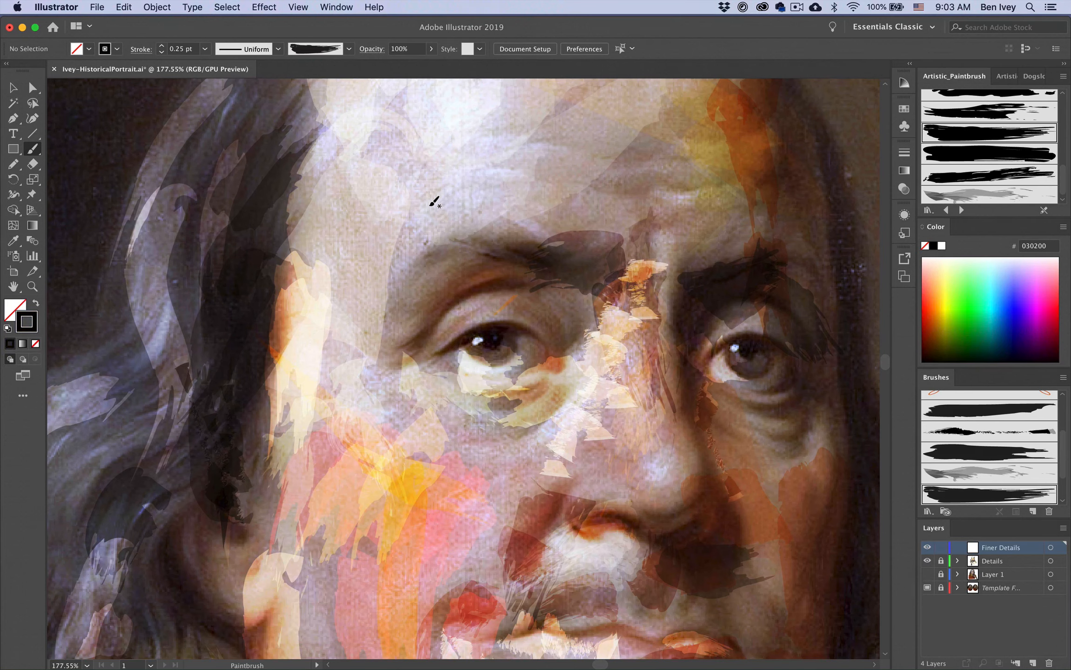
Set the blending mode for new brush strokes to Normal, checking with test strokes over the left eyebrow that are undone
drag(433, 223, 570, 195)
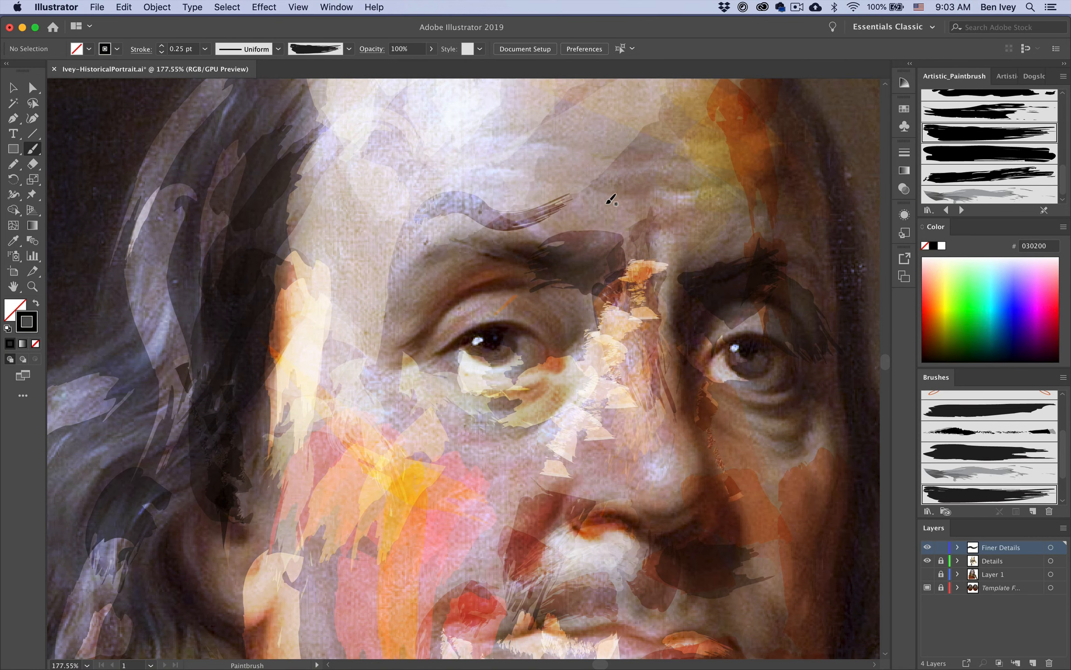
key(super+z)
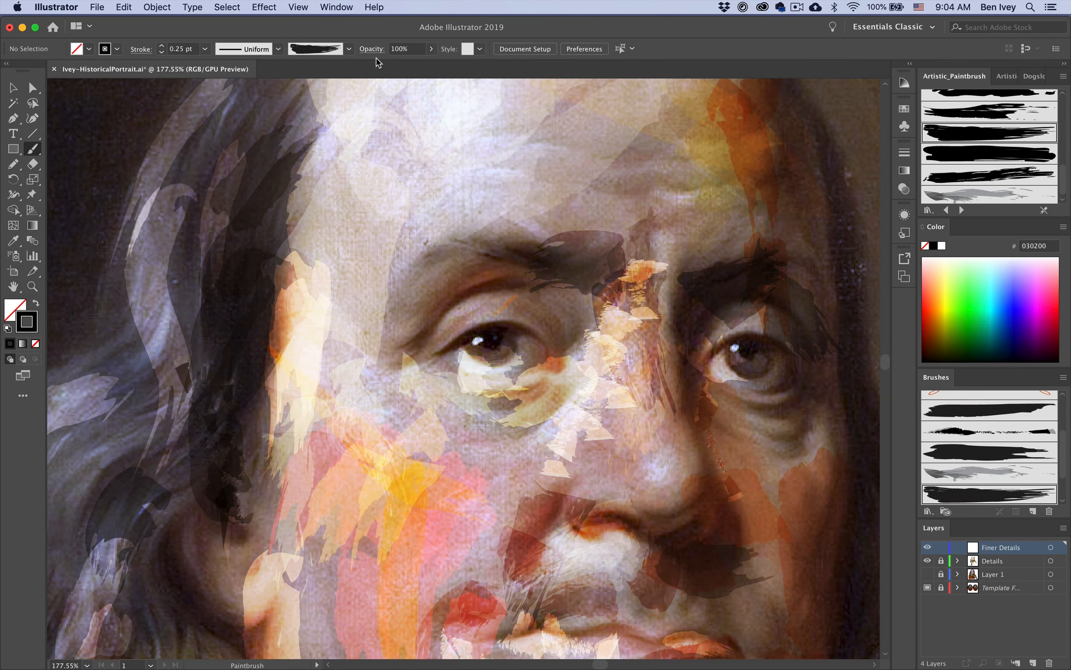
click(364, 49)
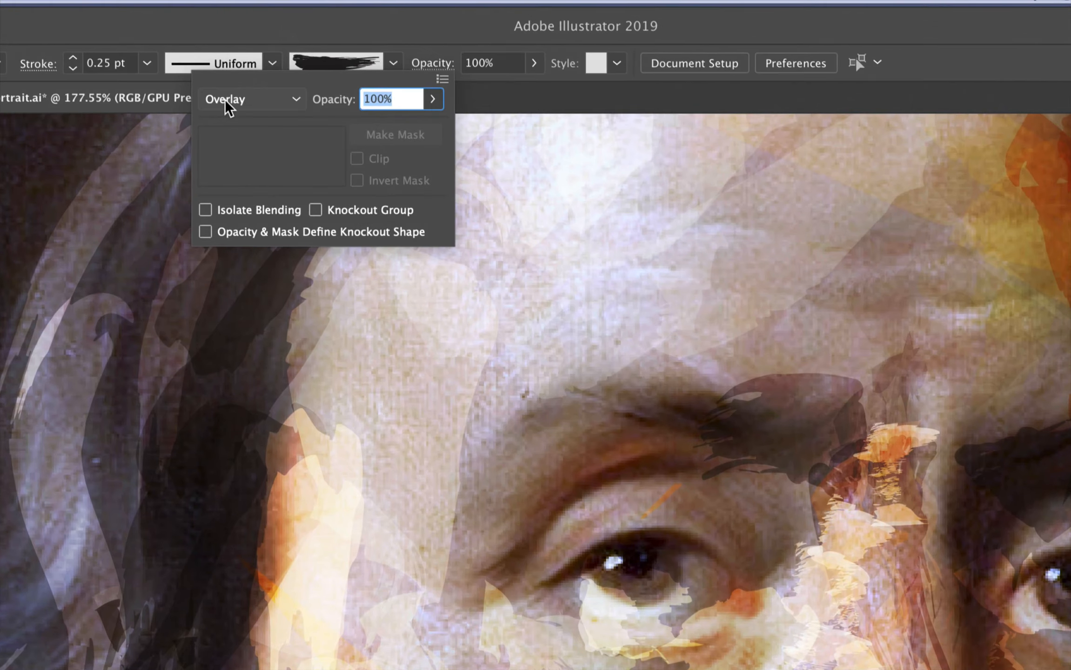
click(248, 70)
click(230, 124)
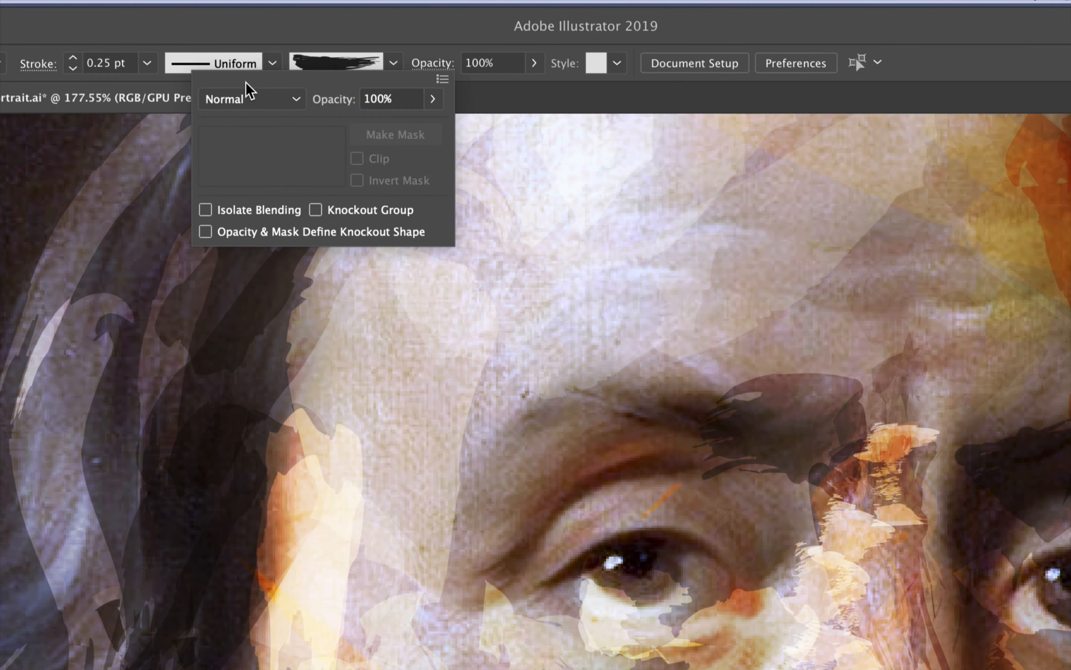
drag(393, 297, 503, 258)
key(super+z)
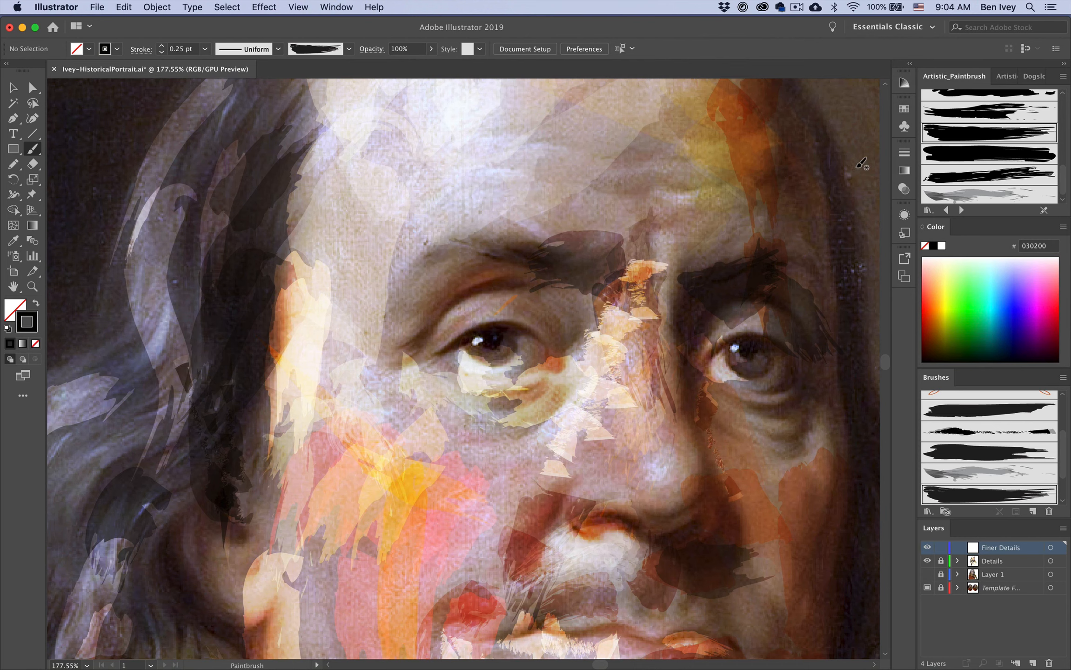
Paint a near-black stroke across the upper lid and iris of the left eye with an Artistic_Paintbrush brush
click(961, 114)
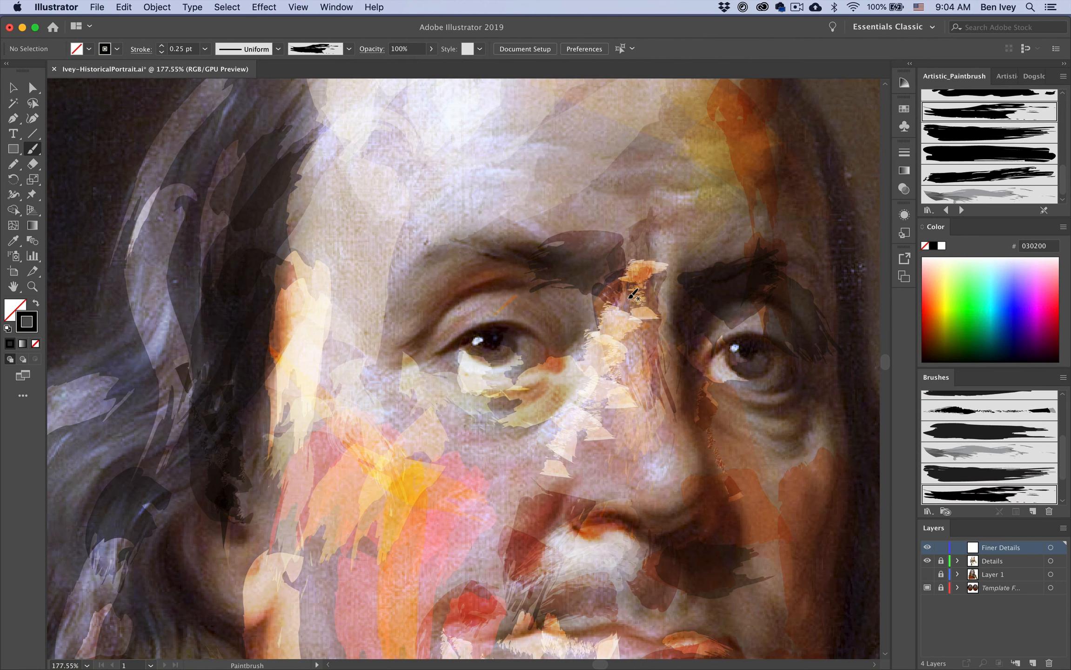
click(954, 136)
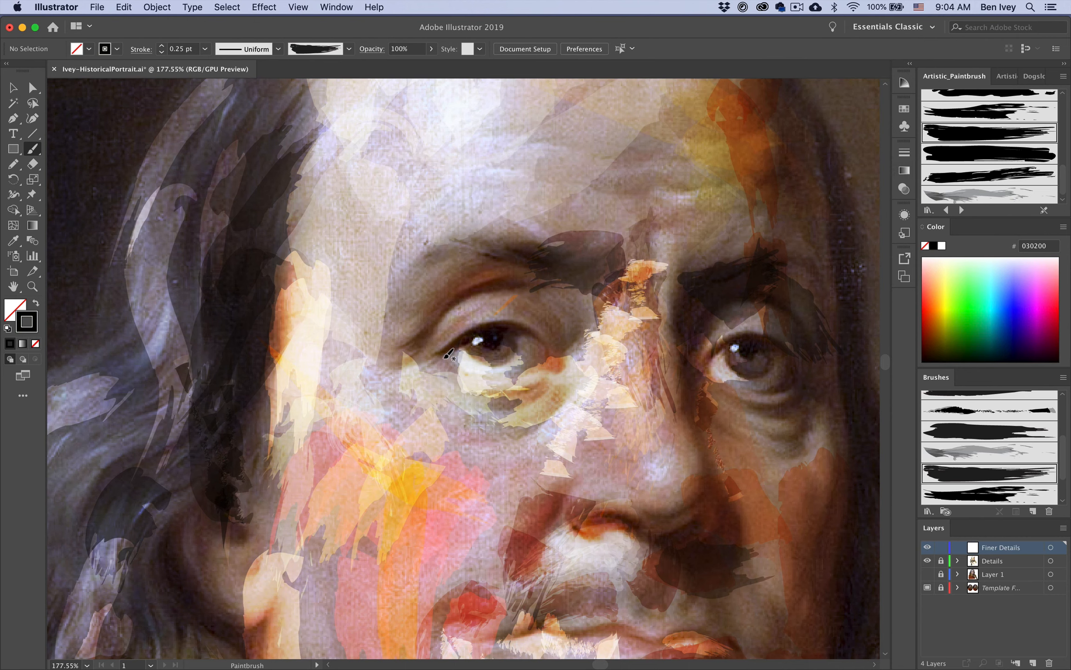
drag(504, 321, 541, 330)
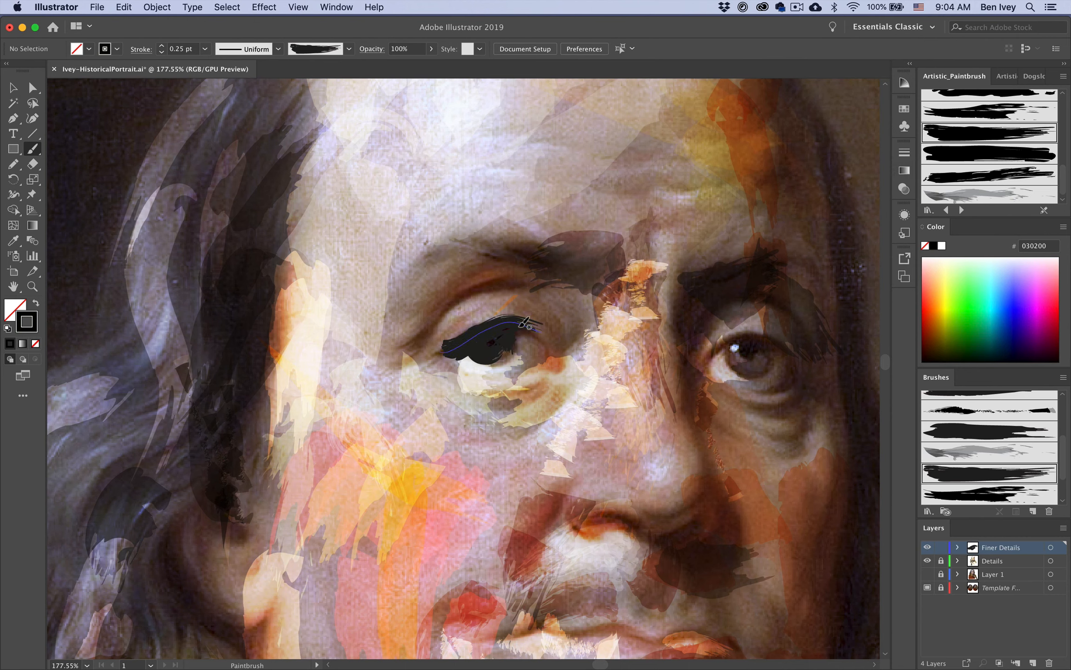
Reduce the brush stroke weight to 0.15 pt and paint the upper lid and iris of the right eye near-black
drag(751, 347, 792, 377)
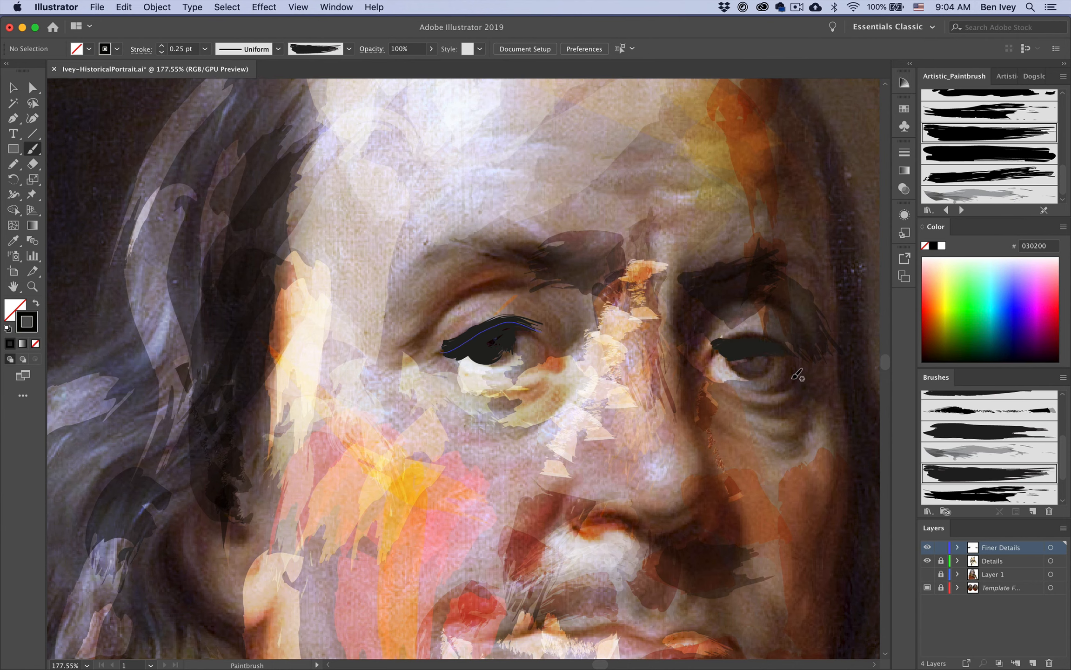
key(super+z)
click(176, 50)
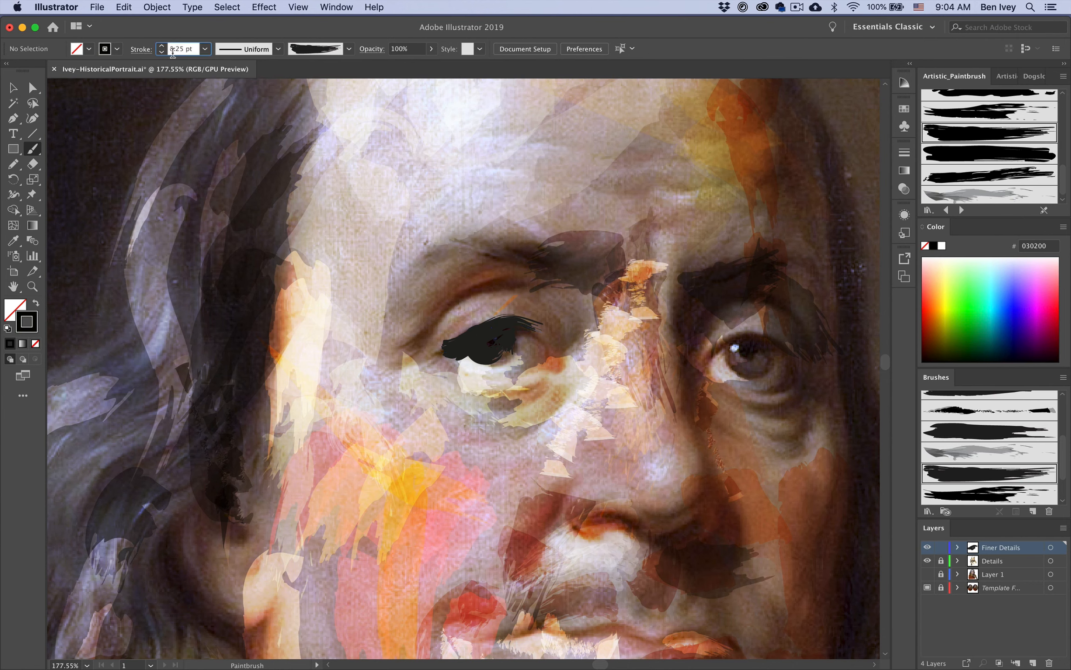
text(15)
key(Return)
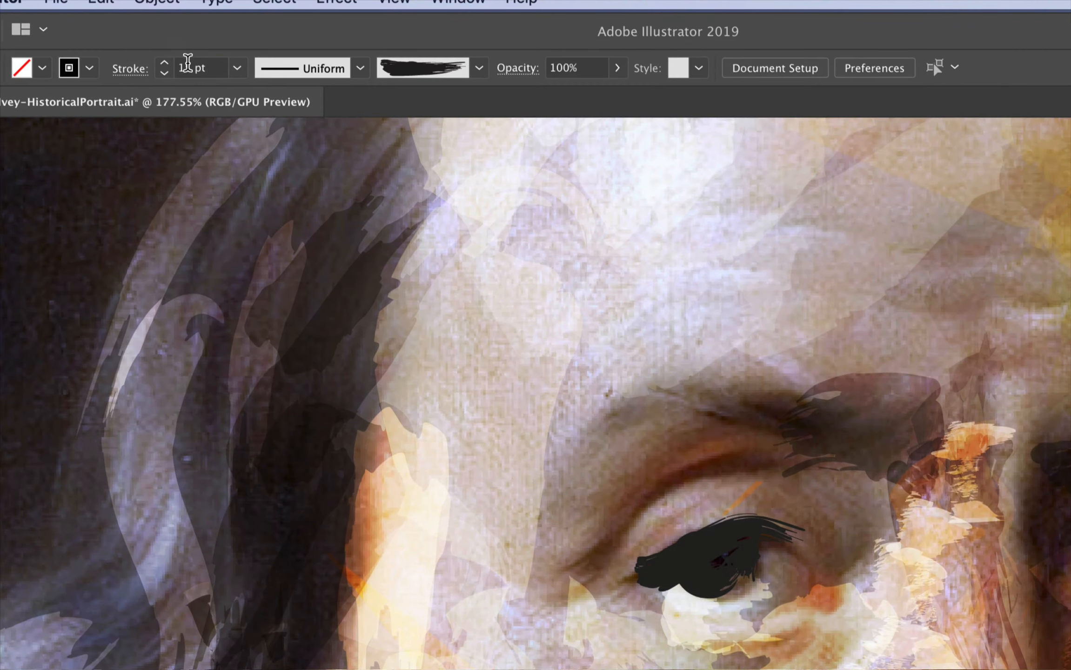
click(172, 50)
text(0.)
key(Return)
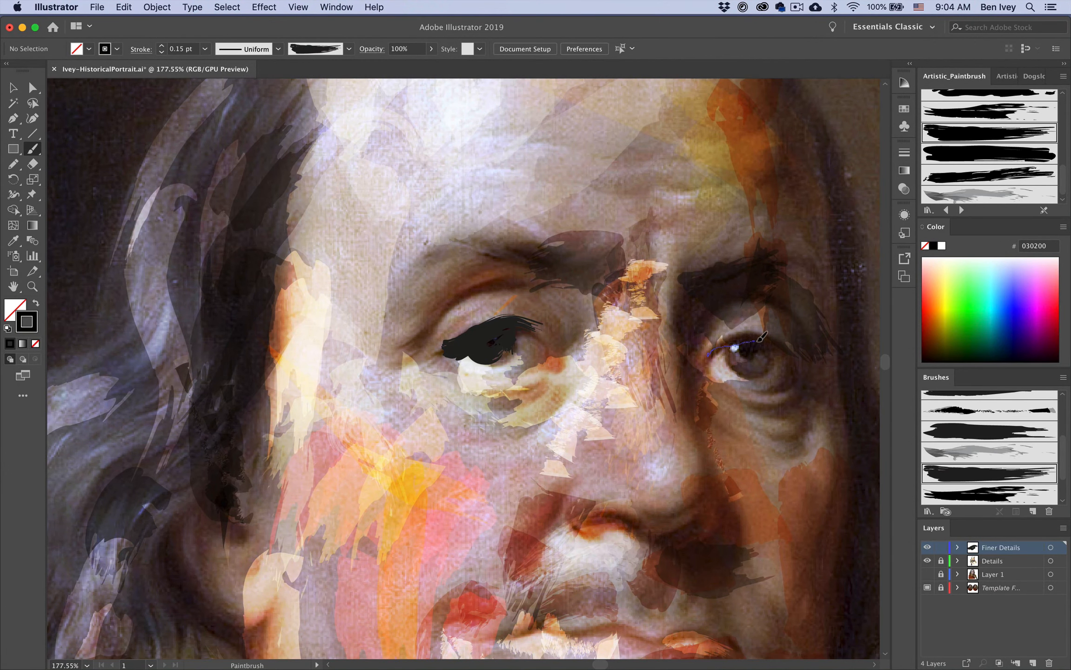
drag(799, 361, 751, 361)
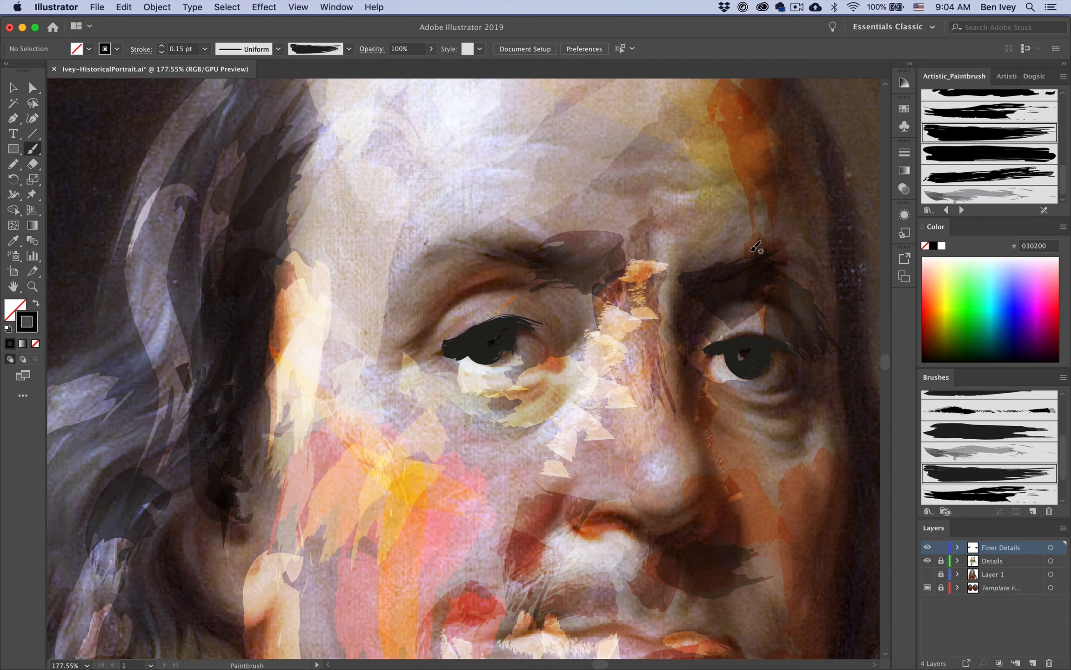
Paint a black 000000 stroke at the left eye's outer corner and brown 712600 strokes along its crease and eyebrow
click(934, 361)
drag(403, 344, 435, 325)
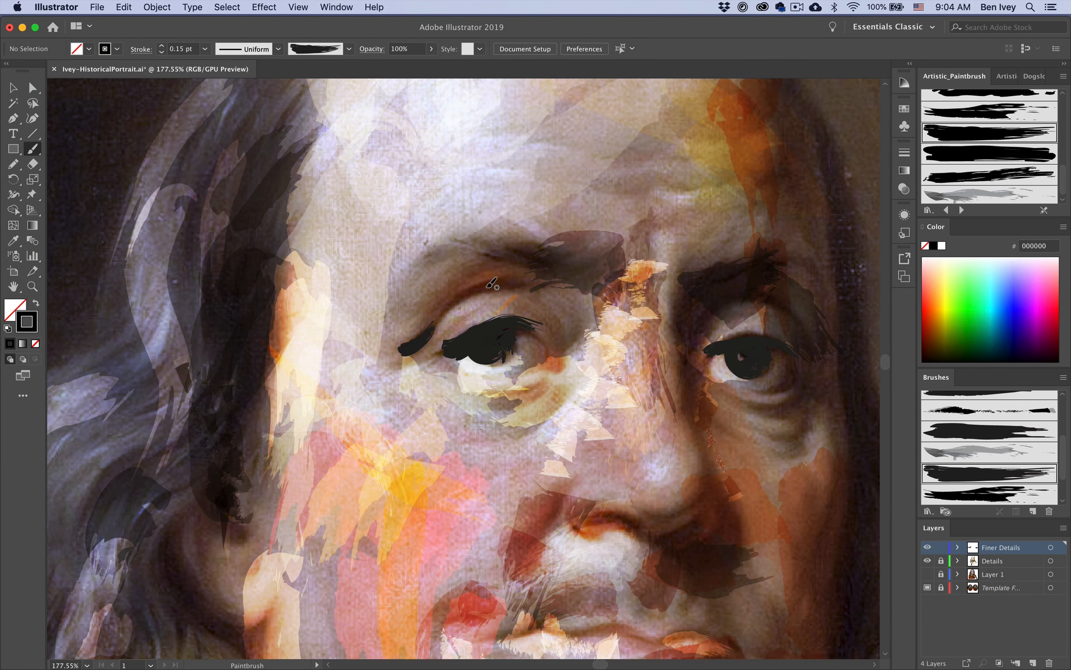
drag(935, 331, 919, 347)
drag(416, 345, 443, 323)
drag(473, 282, 526, 292)
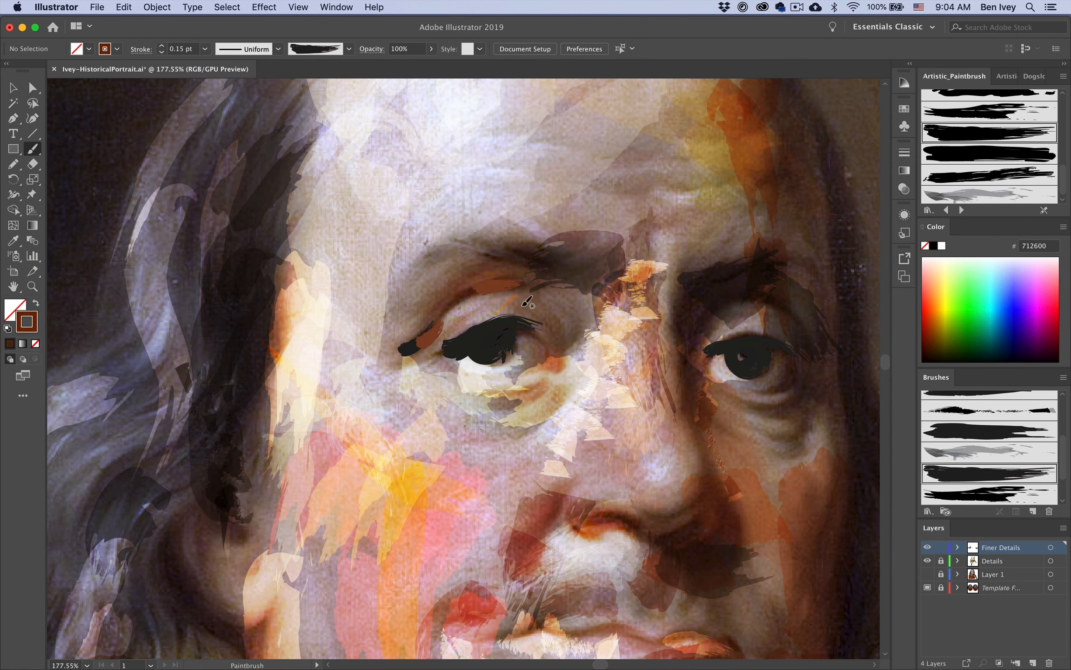
mouse_move(480, 256)
mouse_down()
mouse_move(504, 249)
mouse_move(551, 263)
mouse_up()
Paint small olive-green 373700 strokes on the left eyebrow, at its outer end and on the right eyebrow's inner end
click(959, 355)
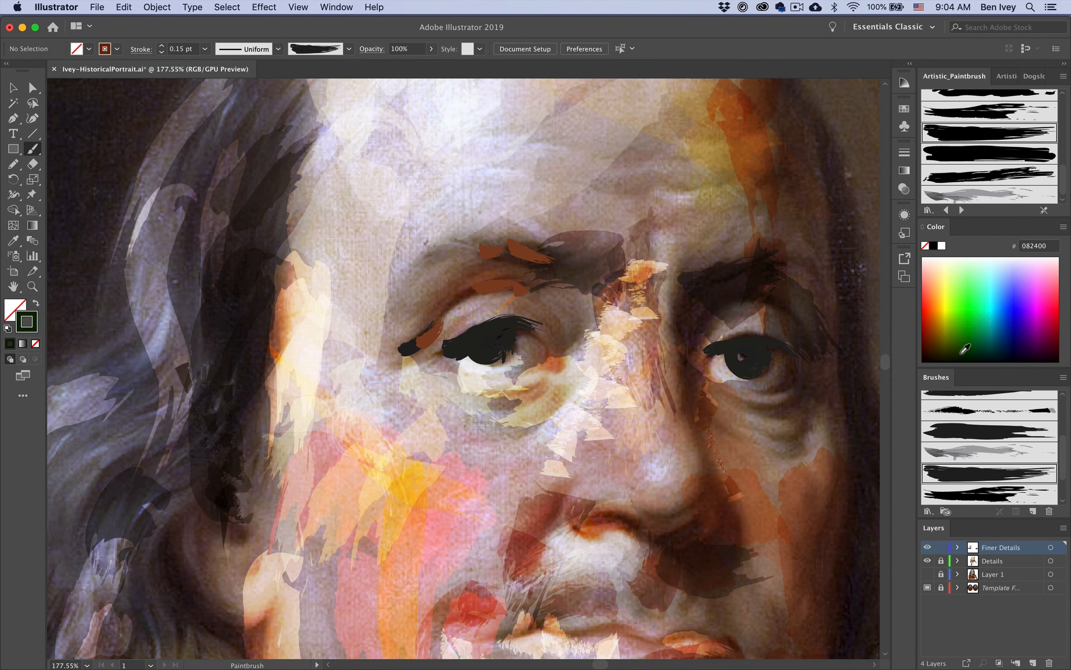
click(944, 352)
drag(504, 251, 543, 256)
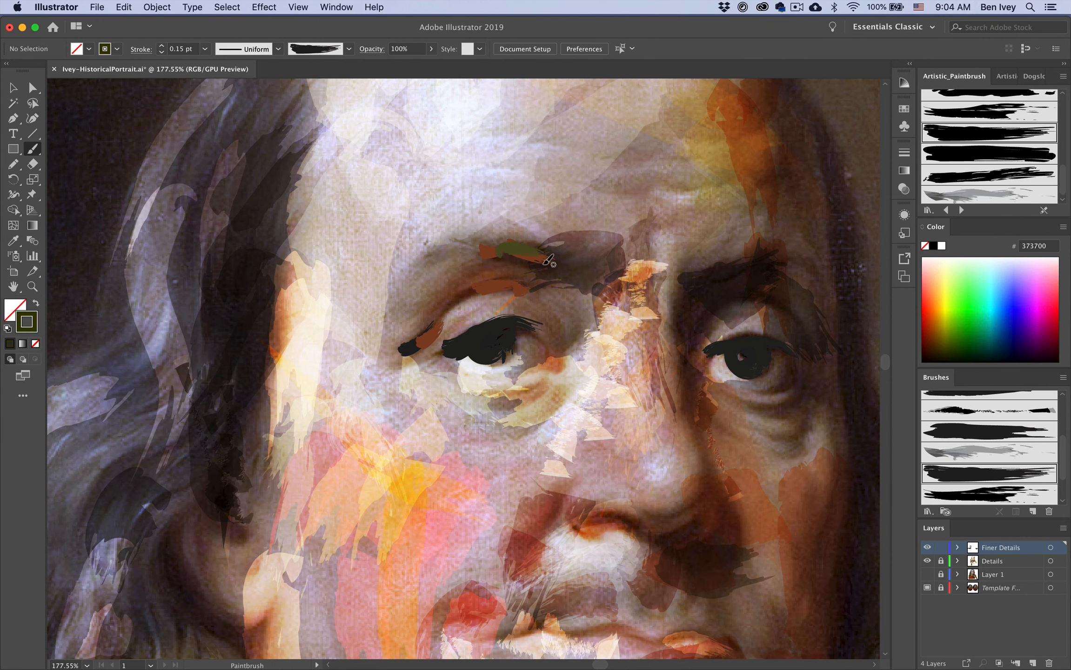
drag(423, 279, 445, 267)
drag(482, 246, 510, 254)
drag(680, 280, 723, 267)
Paint dark yellowish-brown strokes around the right eye: below the eyebrow, beside the nose and under the outer lower lid
click(948, 354)
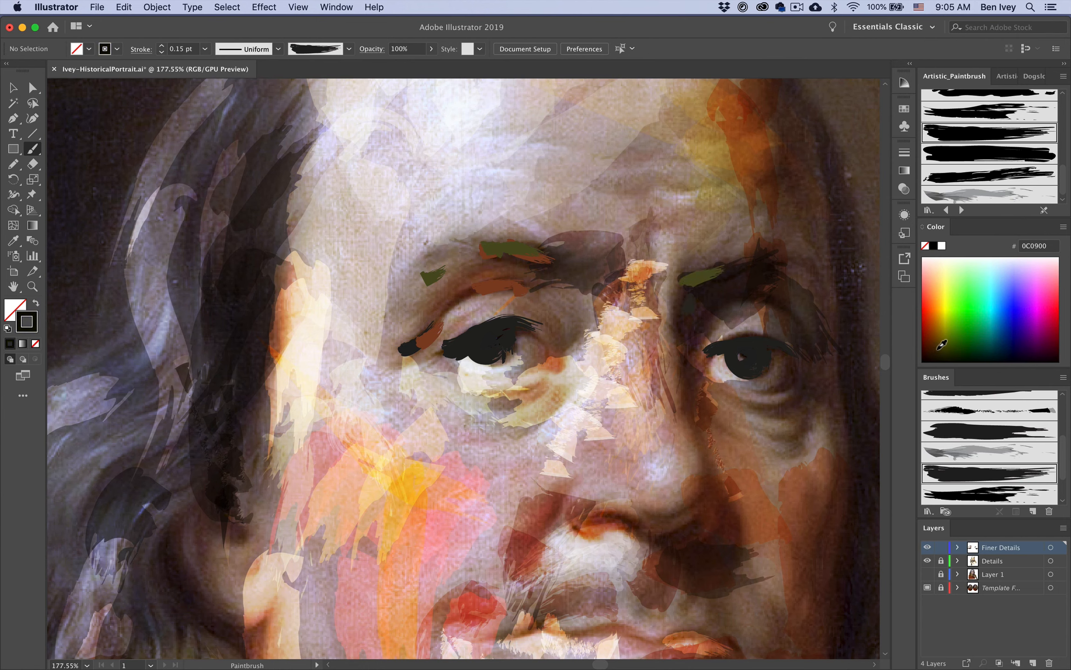
click(941, 344)
mouse_move(684, 321)
mouse_down()
mouse_move(803, 269)
mouse_move(775, 275)
mouse_up()
drag(694, 356, 688, 380)
drag(775, 393, 793, 374)
Paint dark green 041500 strokes at the right eye's outer corner, on the bags below it and along the face's edge
click(966, 352)
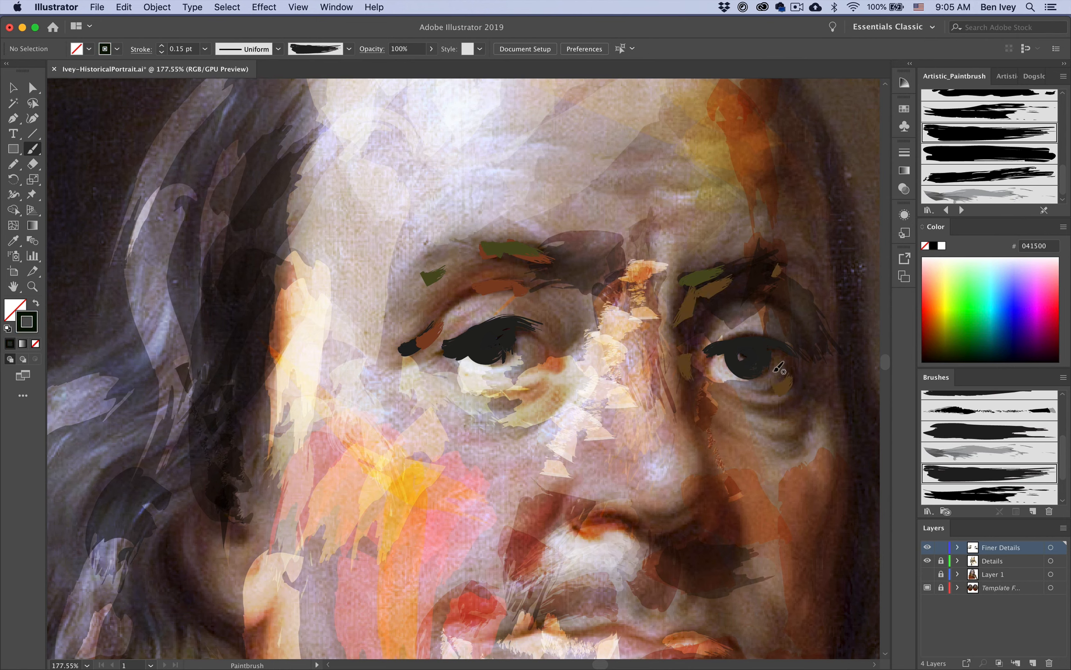
mouse_move(791, 351)
mouse_down()
mouse_move(785, 387)
mouse_move(755, 413)
mouse_move(786, 442)
mouse_up()
drag(819, 372, 813, 384)
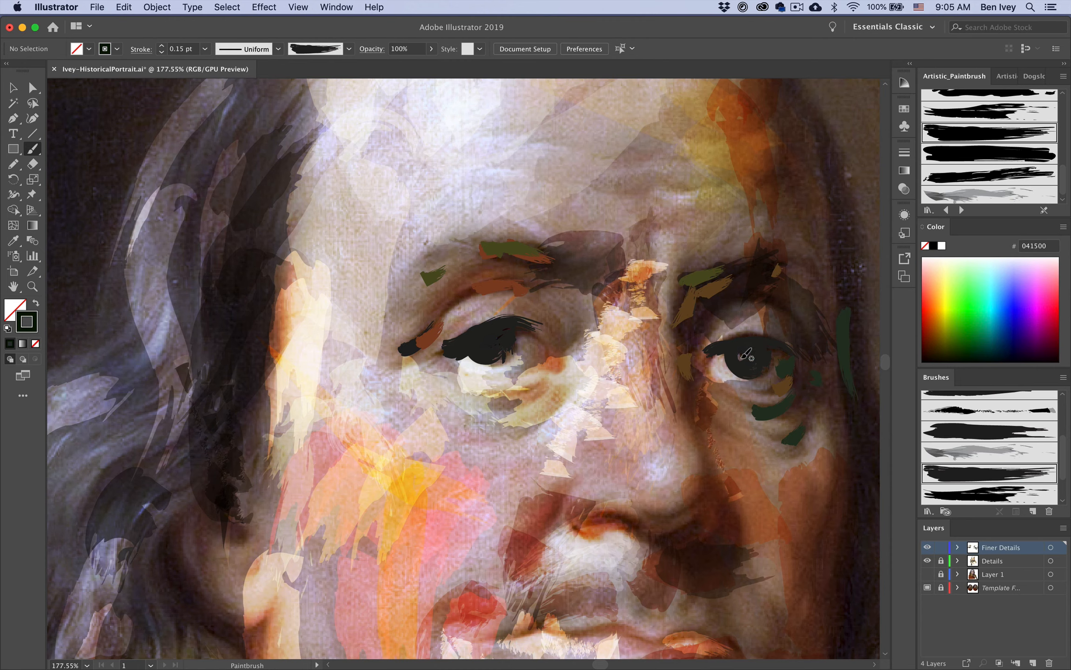
scroll(479, 251, up, 10)
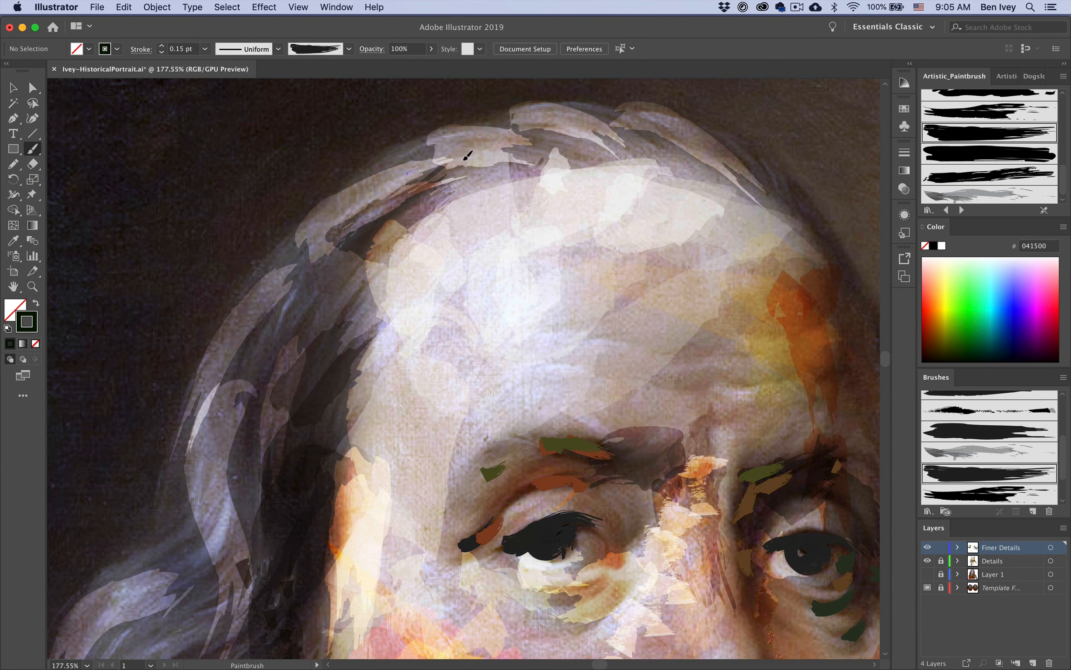
drag(407, 174, 464, 160)
key(super+z)
click(935, 332)
click(937, 330)
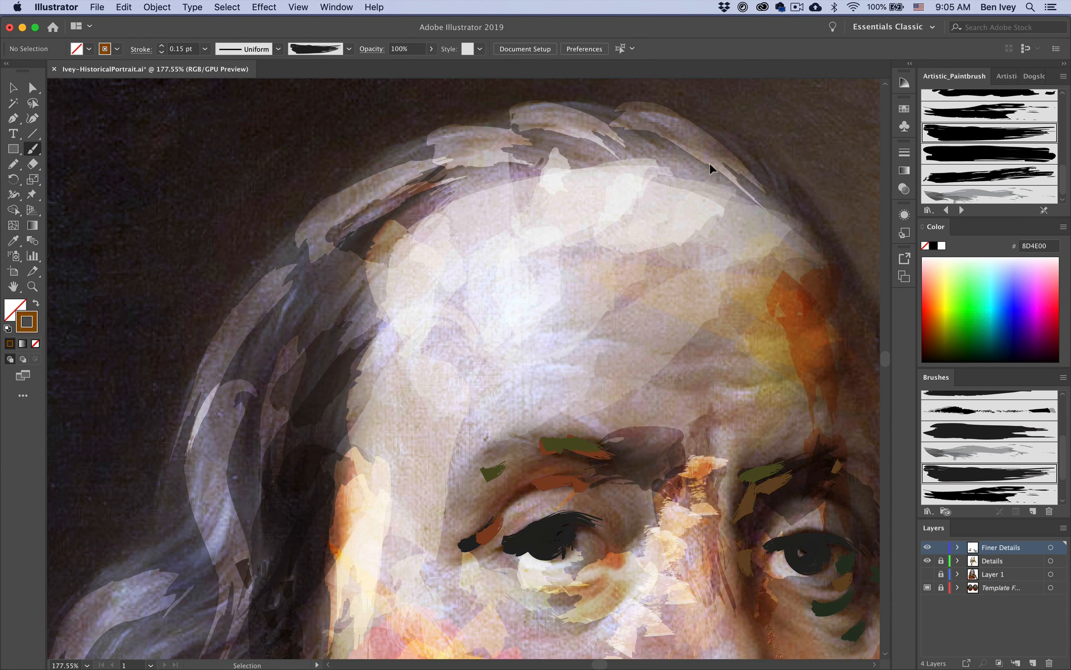
mouse_move(938, 290)
mouse_down()
mouse_move(947, 313)
mouse_move(942, 263)
mouse_move(927, 267)
mouse_up()
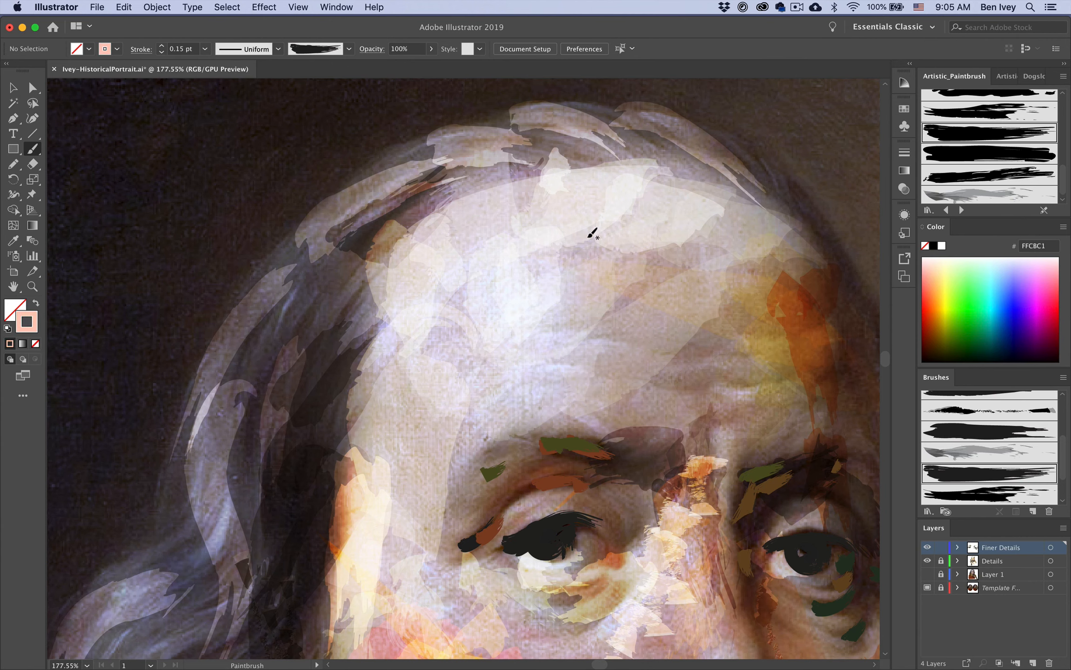
key(super+z)
Paint three short gray 5B5B5B strokes in the hair above the forehead and a pink FFC4F8 stroke in the left side hair
double_click(32, 322)
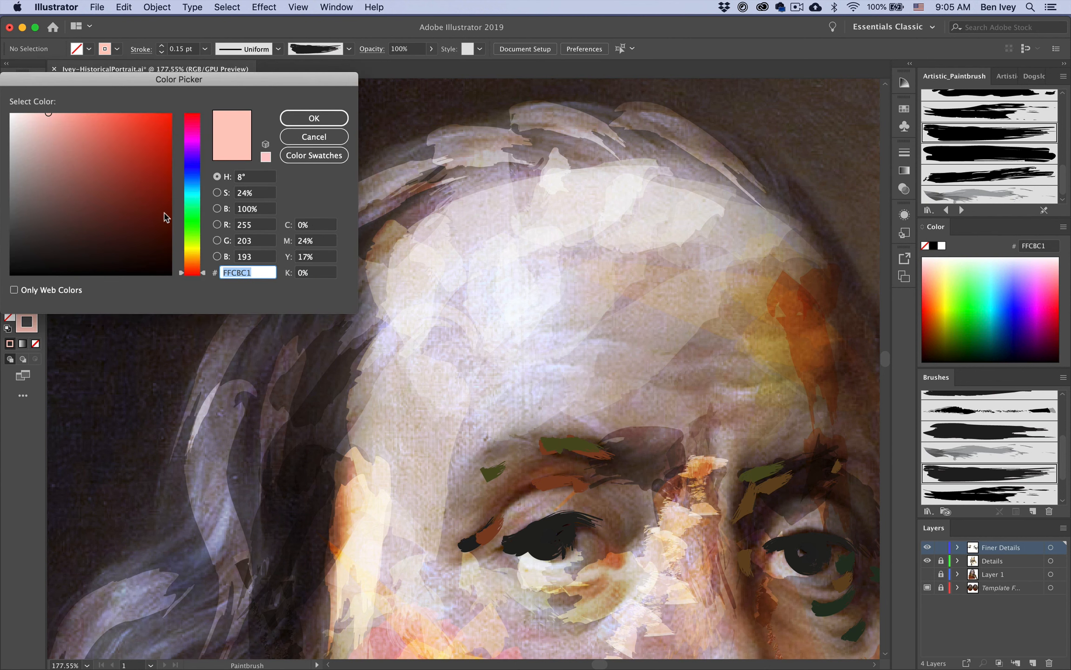
click(10, 222)
drag(14, 222, 10, 217)
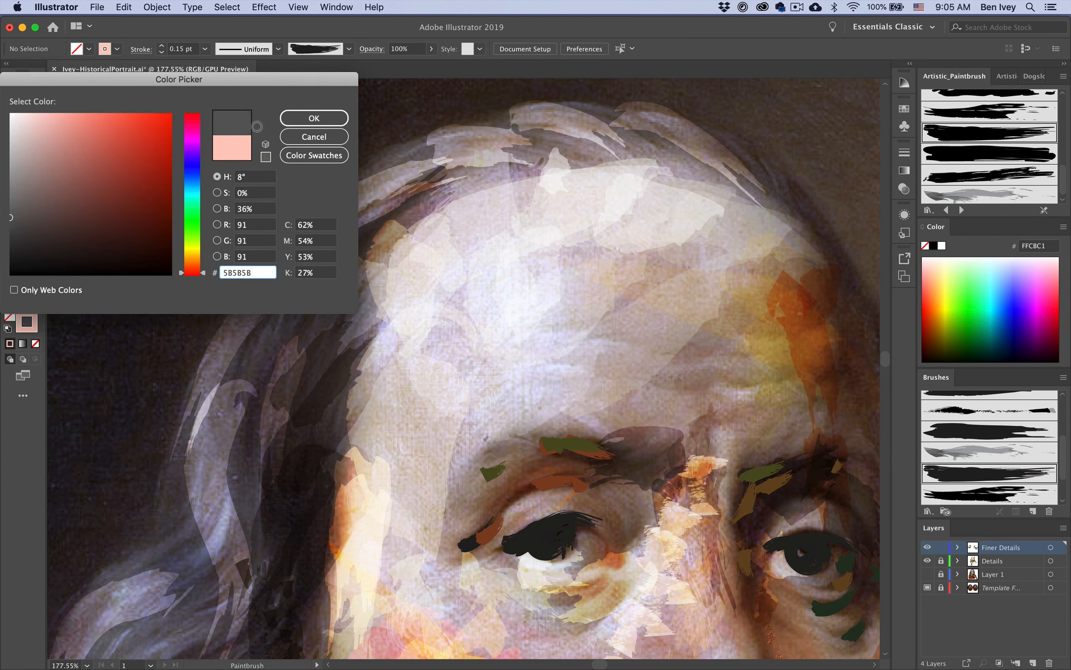
click(315, 118)
drag(506, 163, 470, 175)
drag(512, 131, 592, 141)
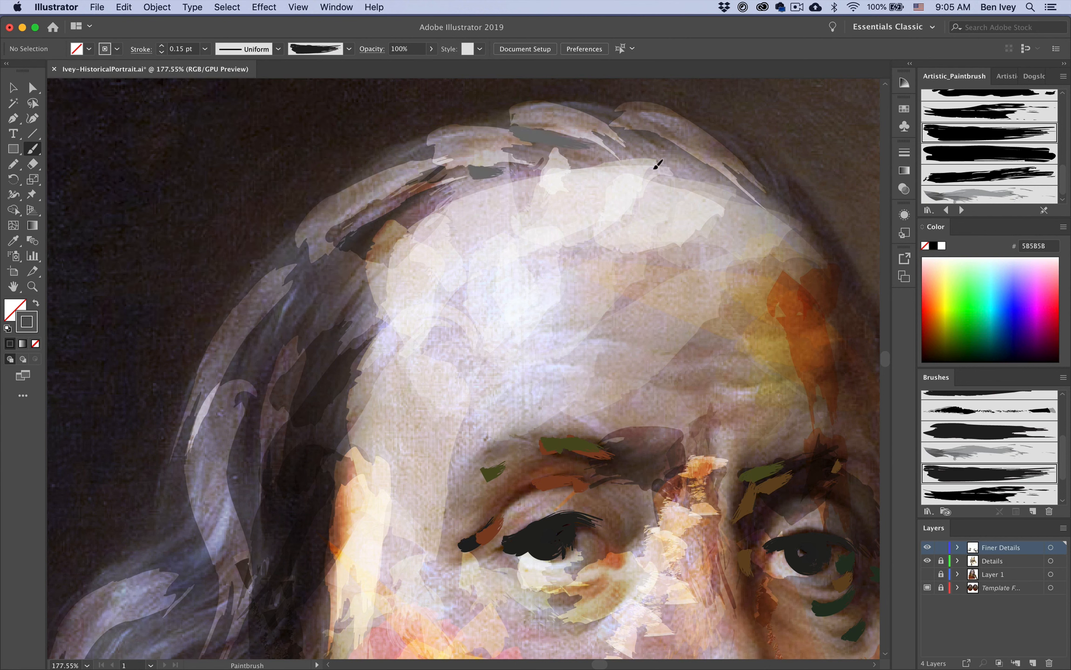
drag(696, 162, 640, 145)
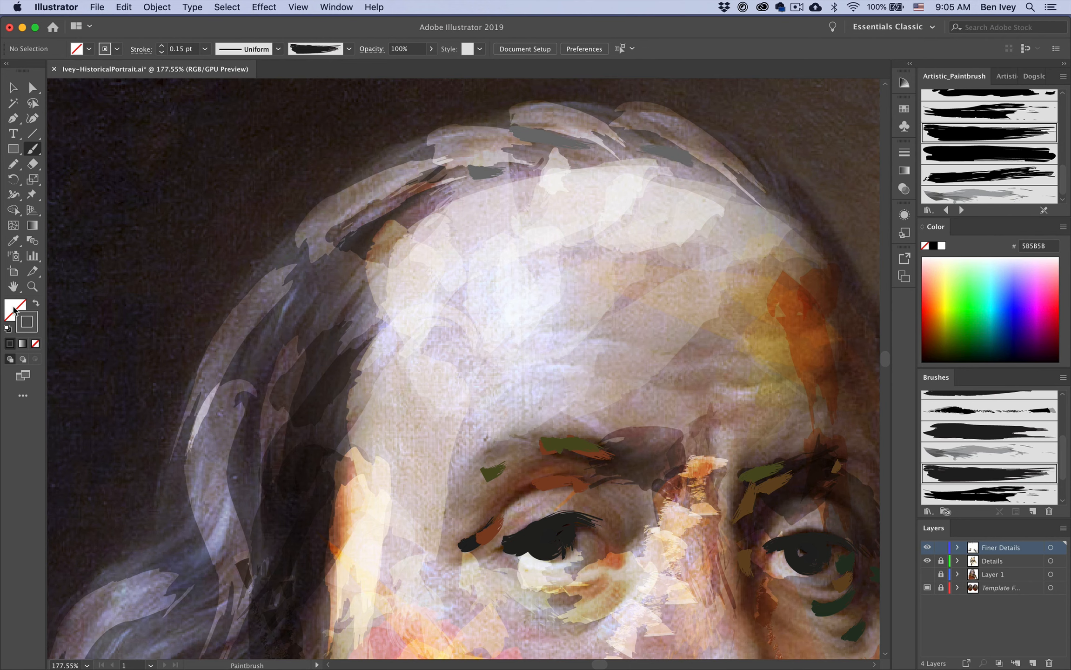
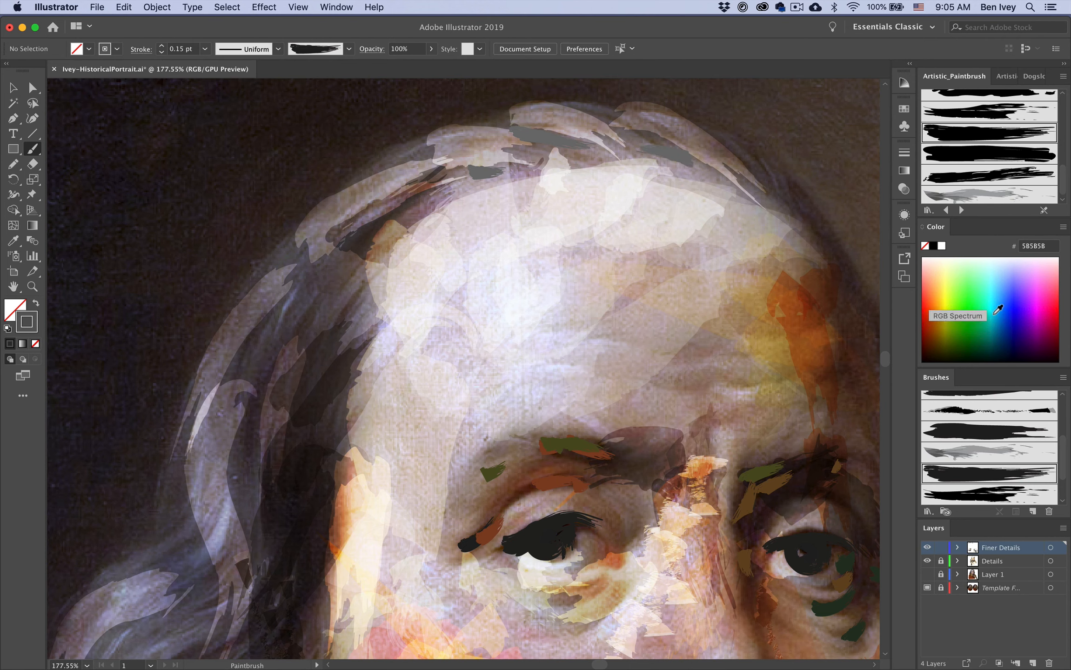
mouse_move(1035, 268)
mouse_down()
mouse_move(1030, 259)
mouse_move(1054, 260)
mouse_move(1043, 263)
mouse_up()
drag(289, 313, 264, 387)
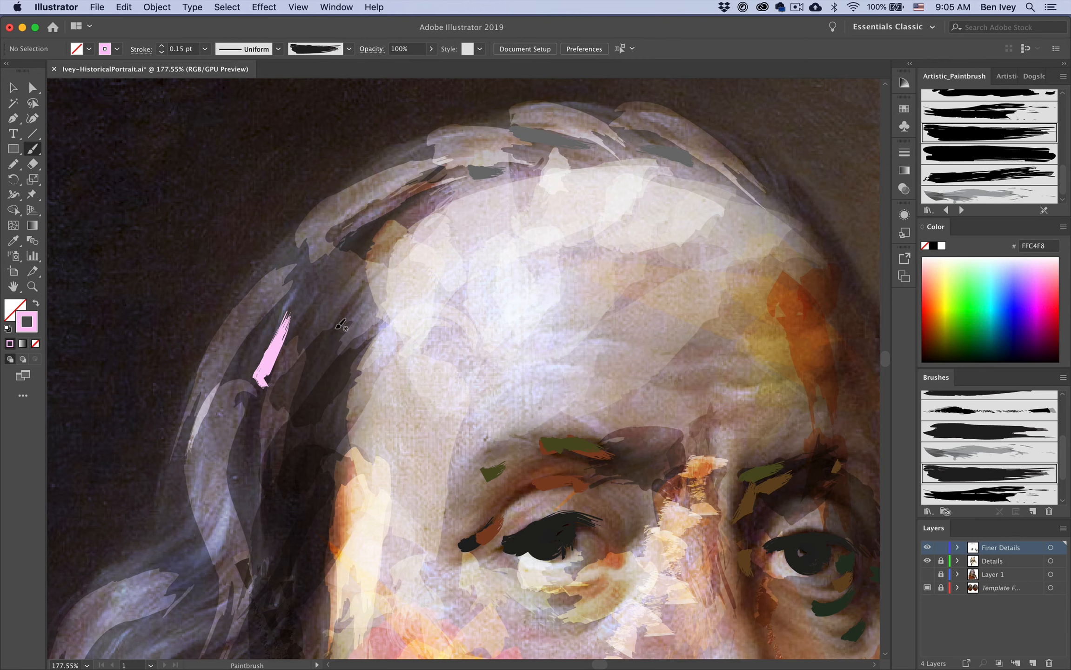
Paint very dark red 210000 strokes along both nostrils, beneath the nose and at the left corner of the mouth
scroll(454, 265, down, 5)
scroll(454, 265, right, 8)
scroll(497, 268, down, 8)
scroll(498, 268, right, 4)
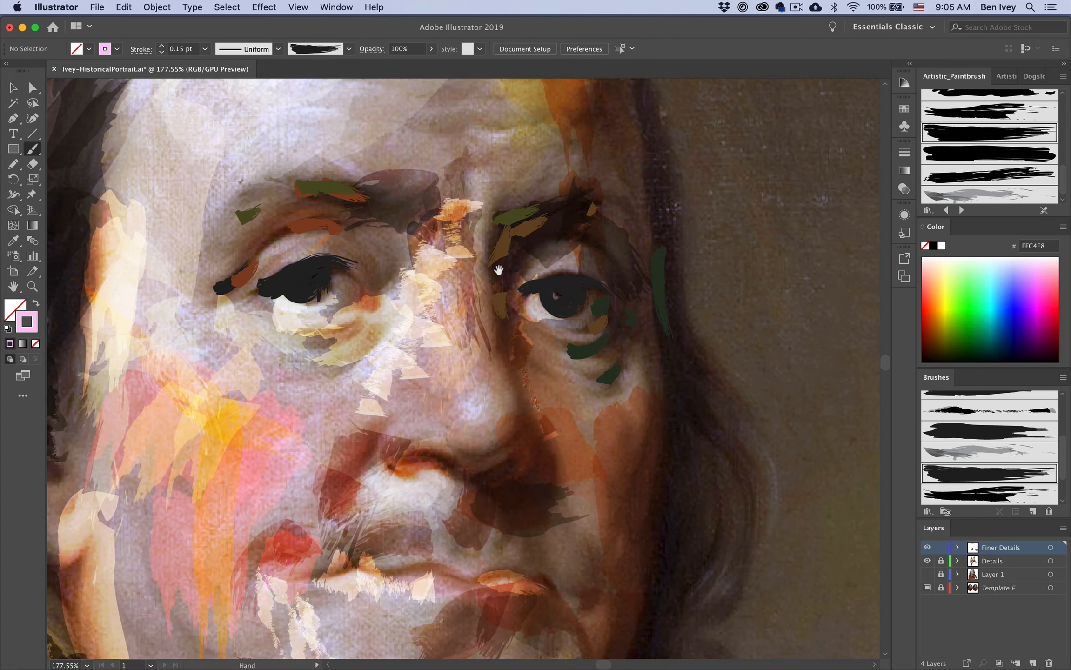
click(959, 349)
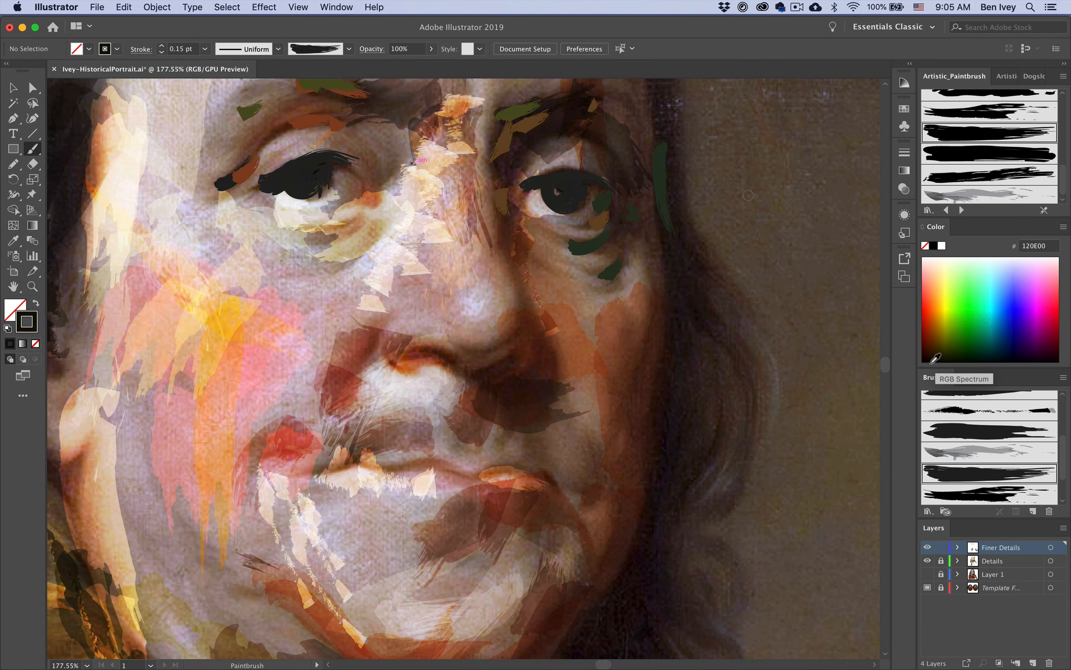
drag(484, 372, 516, 366)
key(super+z)
drag(942, 336, 924, 354)
drag(447, 348, 375, 362)
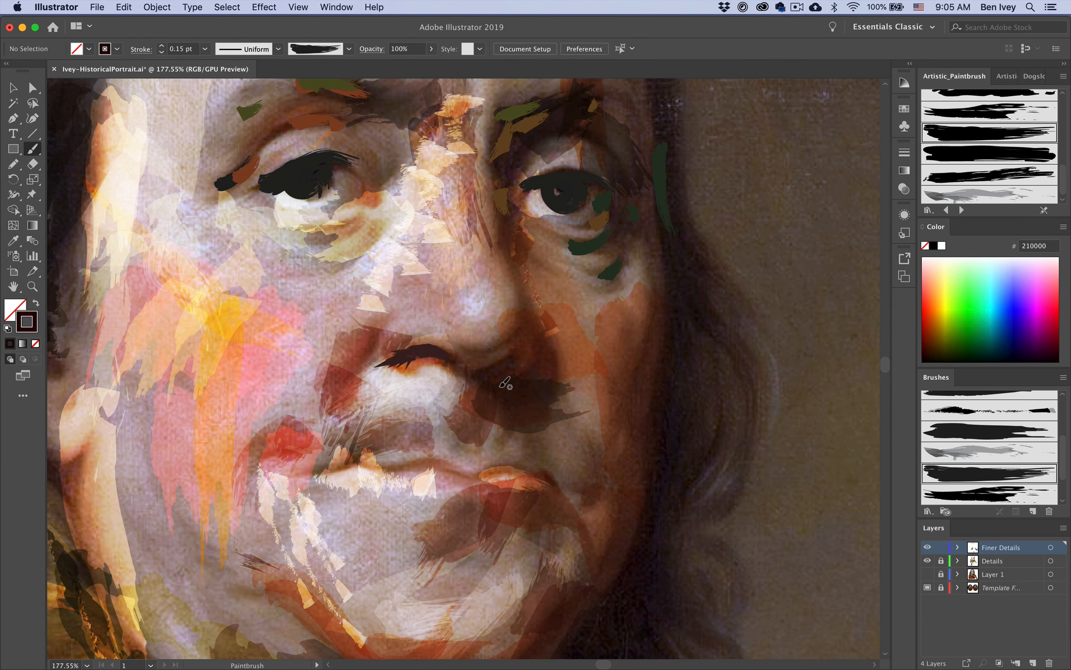
mouse_move(547, 324)
mouse_down()
mouse_move(514, 366)
mouse_move(471, 355)
mouse_up()
drag(319, 479, 350, 453)
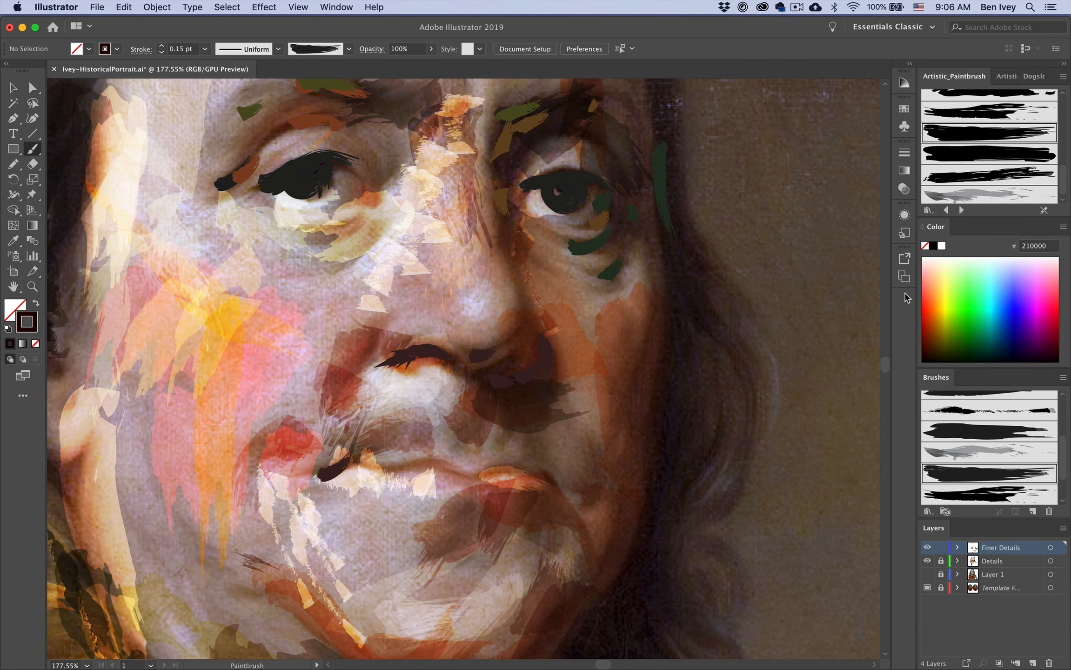
Paint brown 622600 strokes along the line between the lips and on the right side of the mouth
click(936, 334)
mouse_move(394, 471)
mouse_down()
mouse_move(427, 460)
mouse_move(482, 479)
mouse_move(551, 483)
mouse_up()
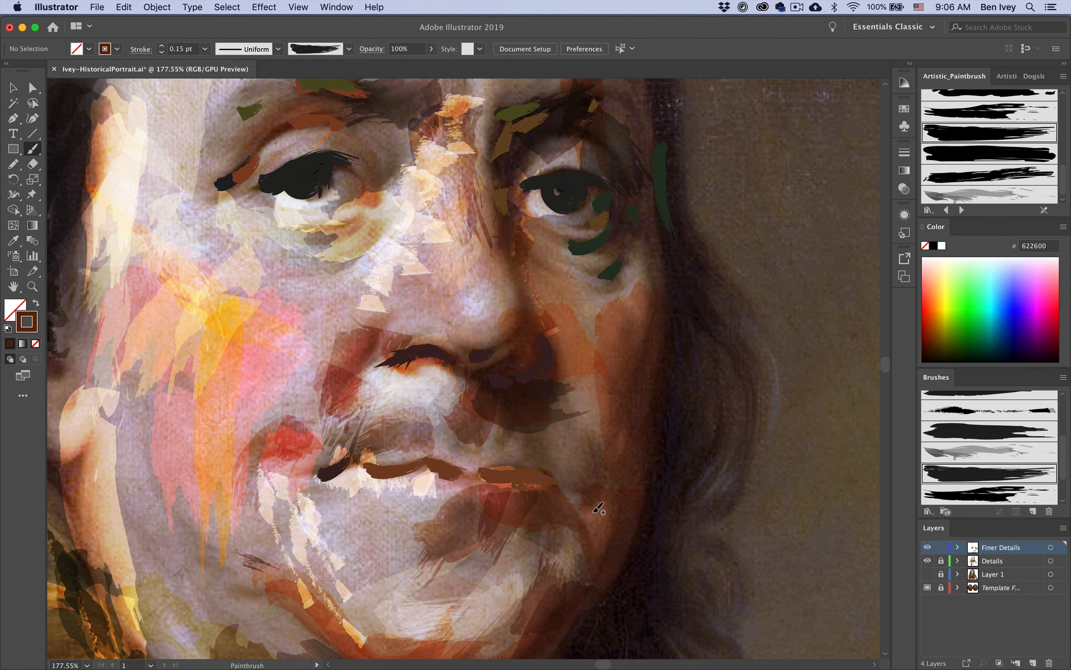
drag(441, 488, 469, 480)
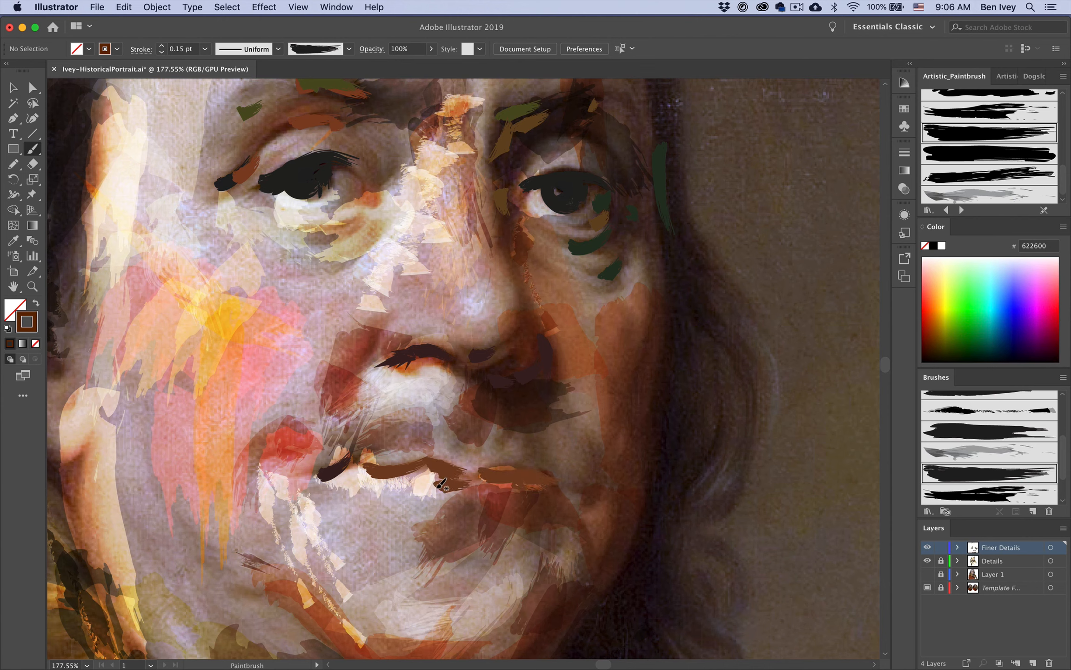
Paint orange FFA16B strokes along the lower lip and compare the portrait with Layer 1 shown and hidden
click(929, 286)
click(934, 279)
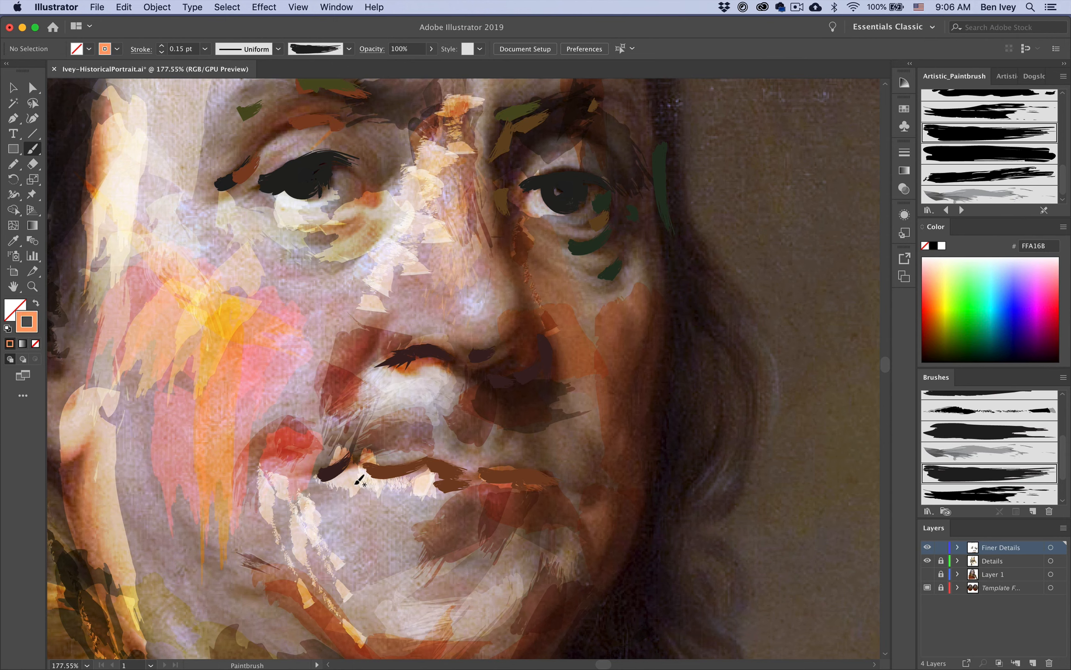
drag(347, 484, 421, 481)
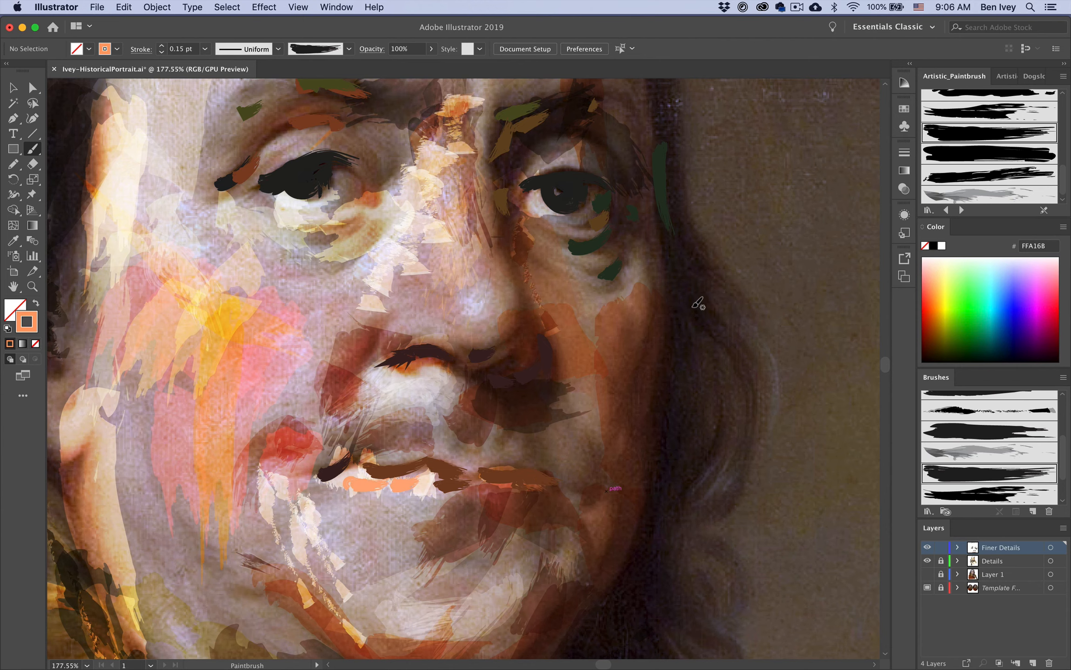
key(super+1)
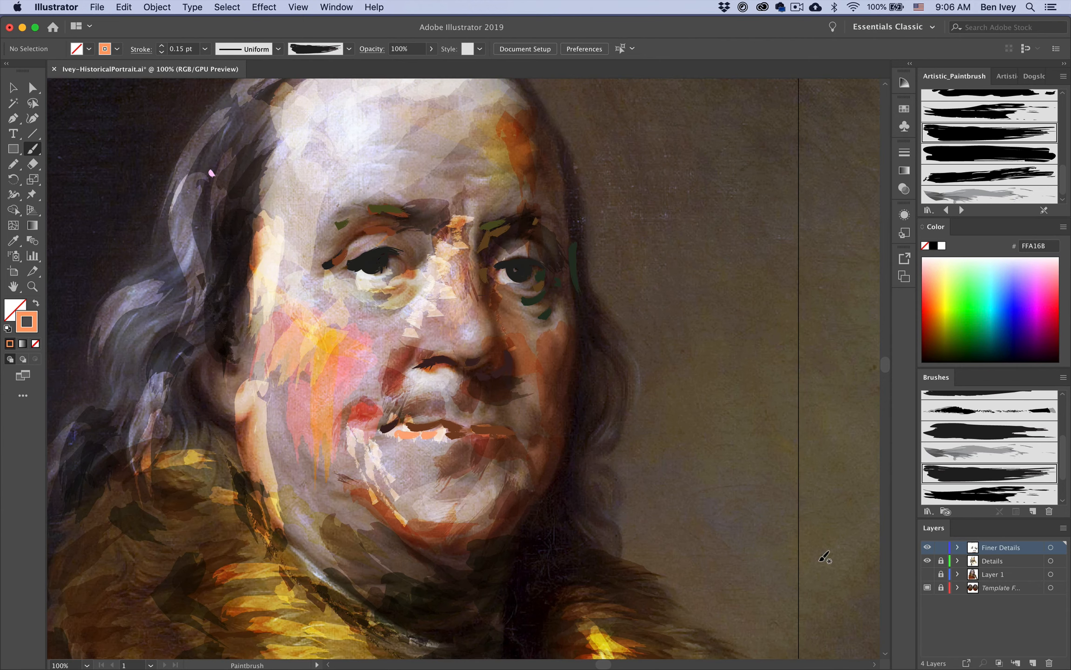
click(927, 575)
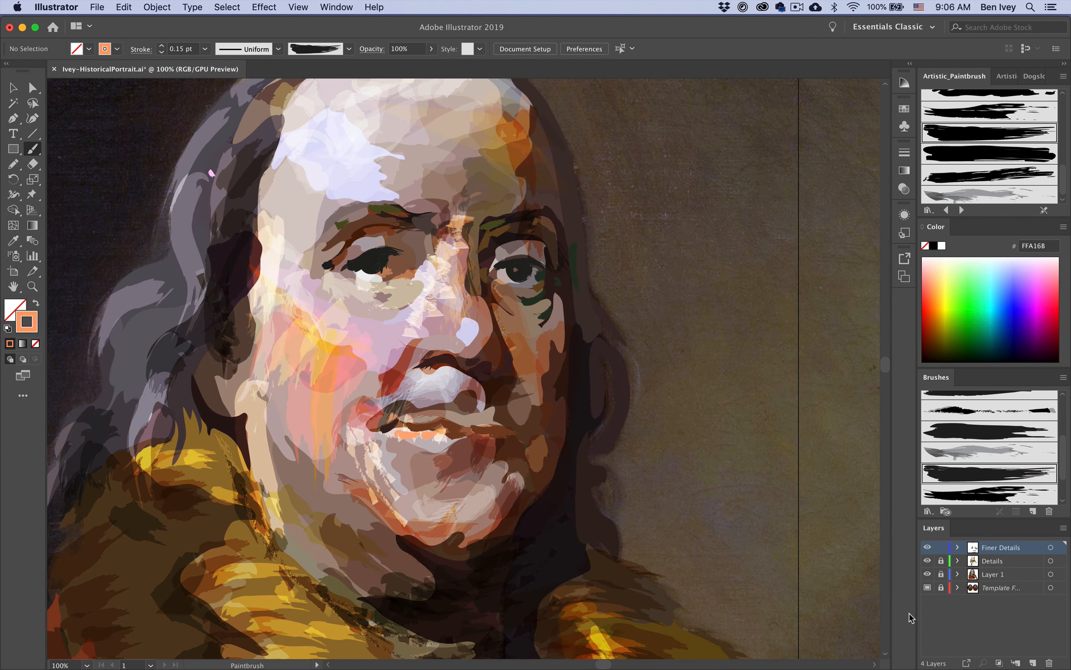
click(928, 575)
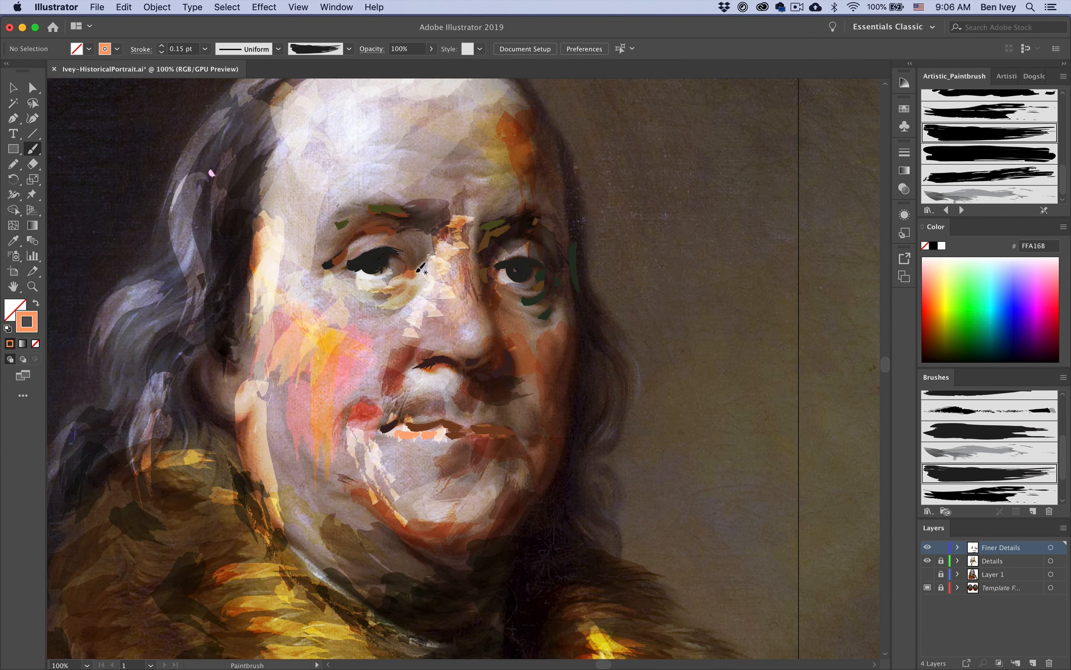
Add small cream FFEDCD highlights in the pupils of both eyes
click(937, 265)
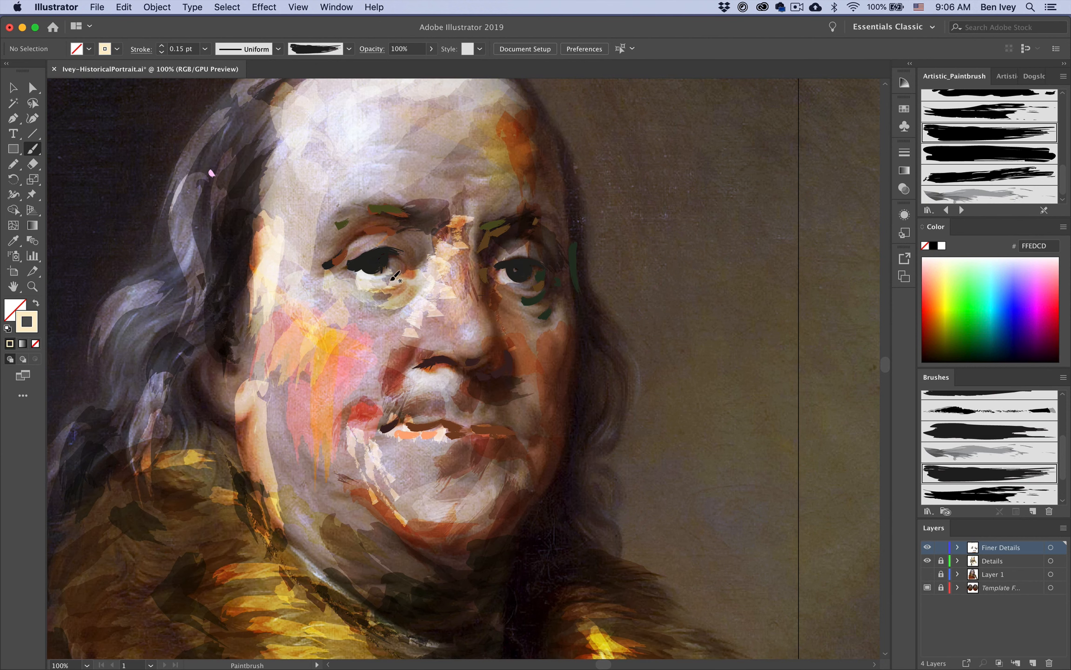
drag(514, 268, 516, 270)
drag(368, 263, 372, 267)
Set the brush opacity to 56% and paint a cream FFEDCD stroke on the right eye's upper lid
click(430, 49)
drag(432, 64, 404, 65)
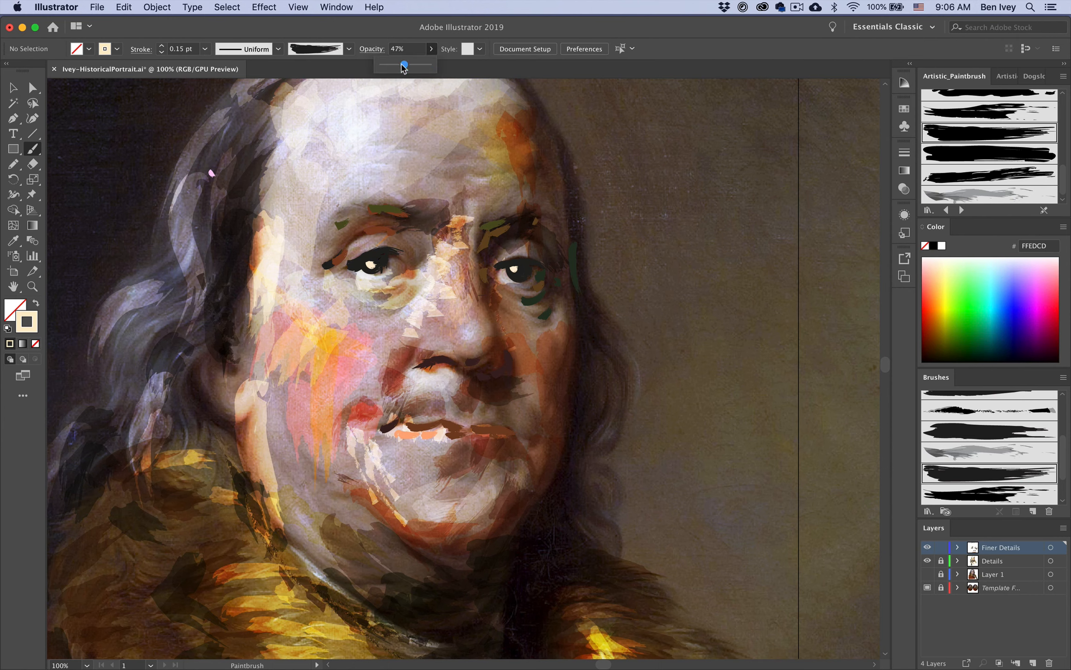
click(406, 245)
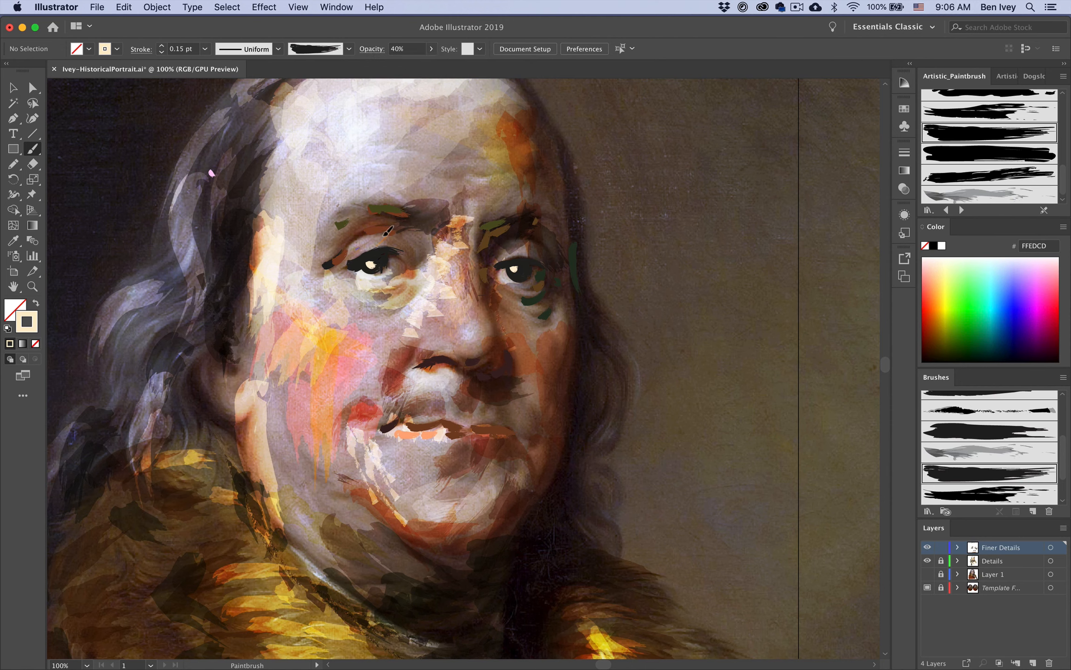
click(416, 48)
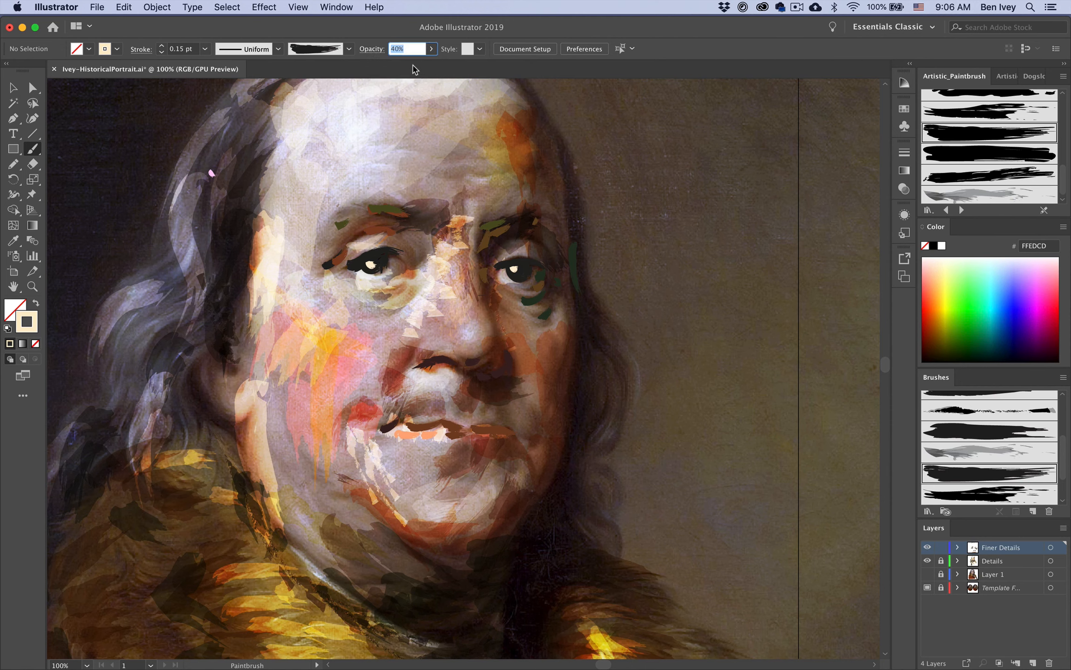
click(433, 49)
drag(399, 65, 409, 65)
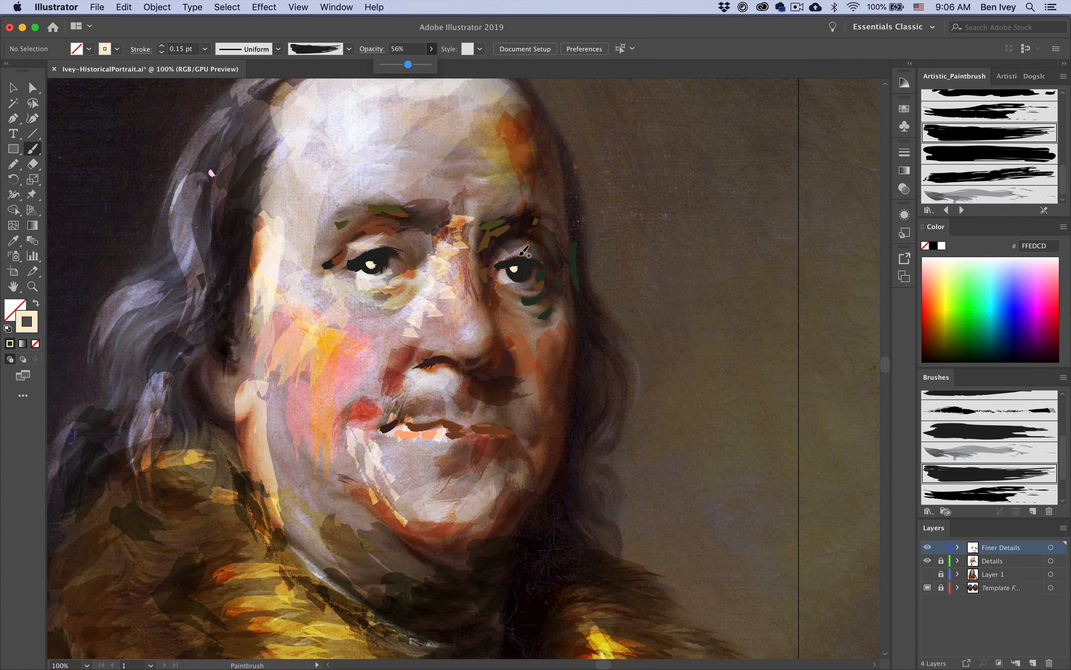
click(507, 255)
drag(498, 254, 535, 254)
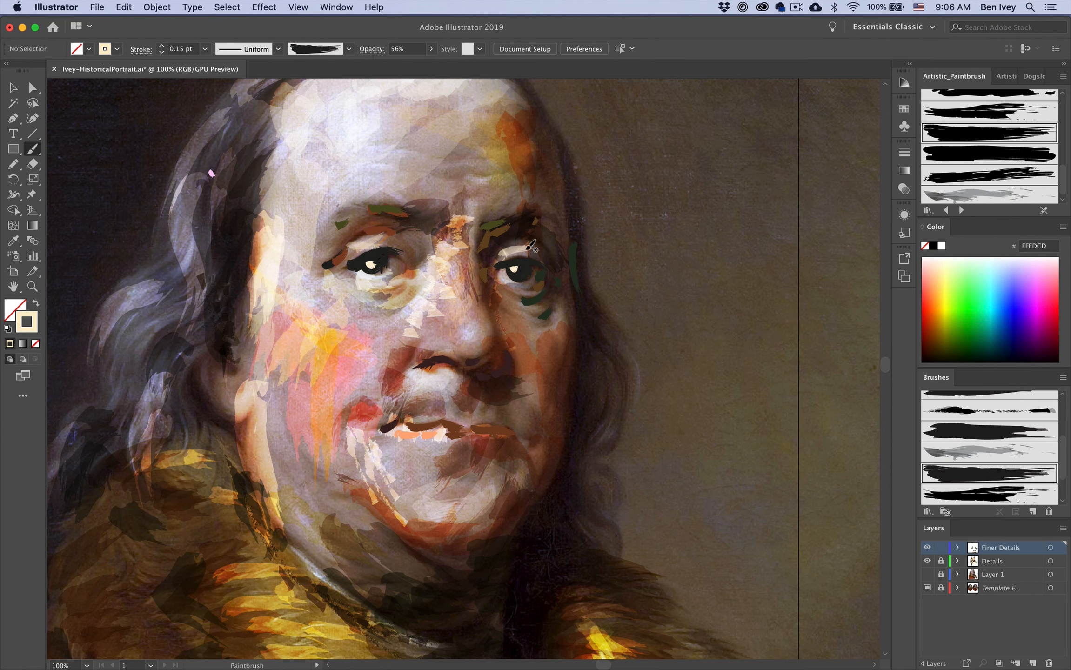
Set the stroke weight to 0.25 pt and paint more cream FFEDCD highlights on the right eye's upper lid
click(162, 45)
click(161, 52)
drag(523, 251, 487, 244)
key(super+z)
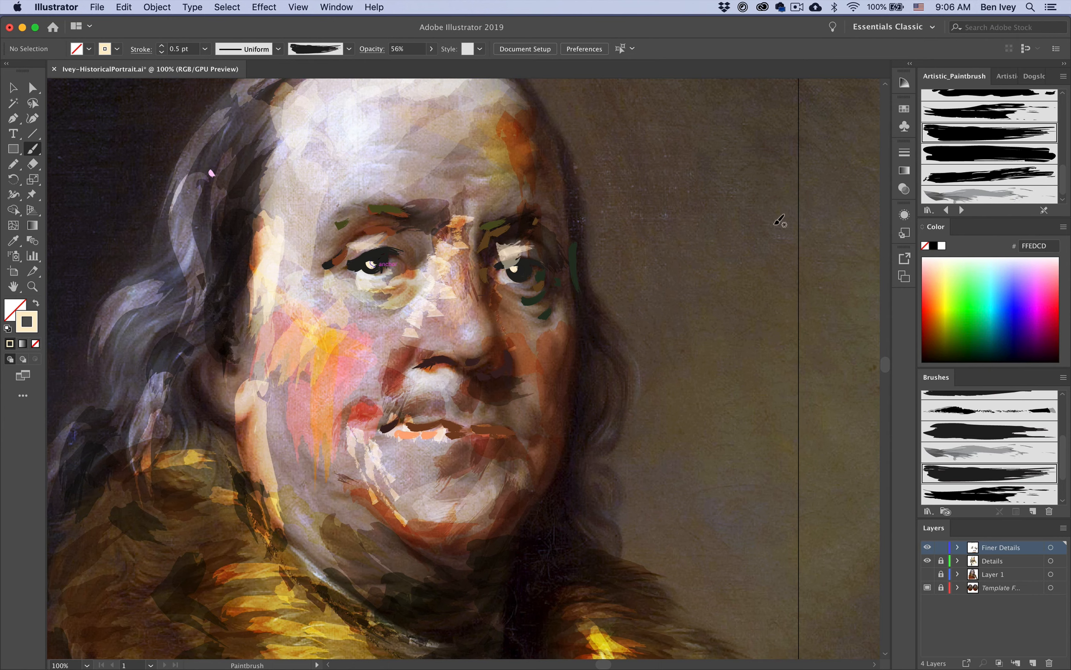
click(162, 52)
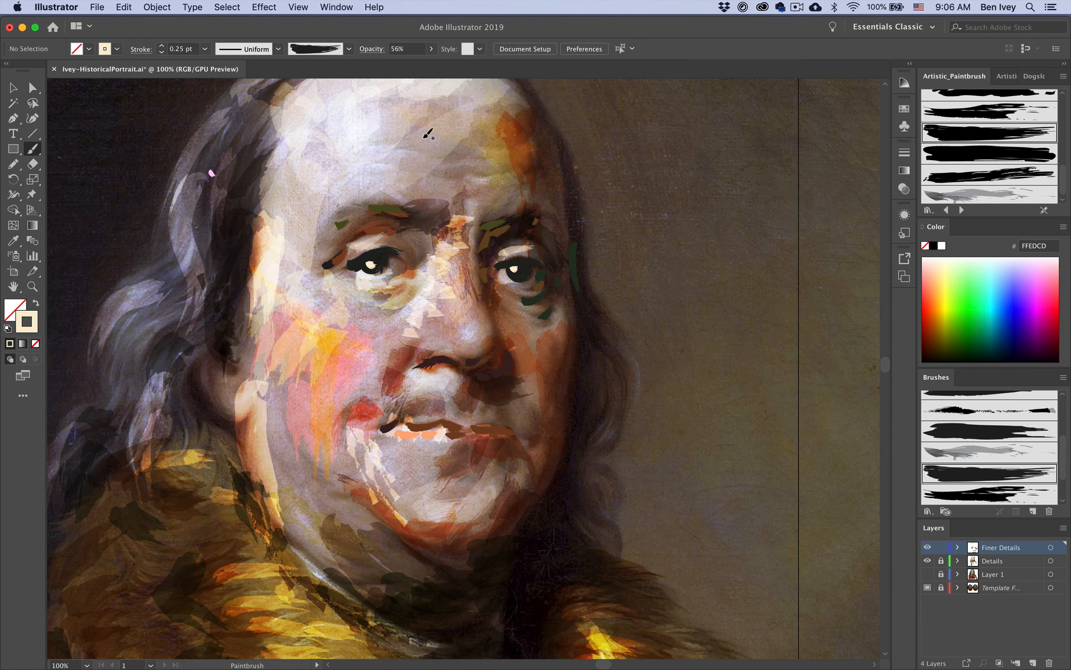
drag(500, 254, 534, 240)
Paint white FFFFFF strokes in the whites of the eyes
click(941, 246)
drag(394, 263, 386, 281)
key(super+z)
mouse_move(536, 269)
mouse_down()
mouse_move(531, 285)
mouse_move(495, 279)
mouse_up()
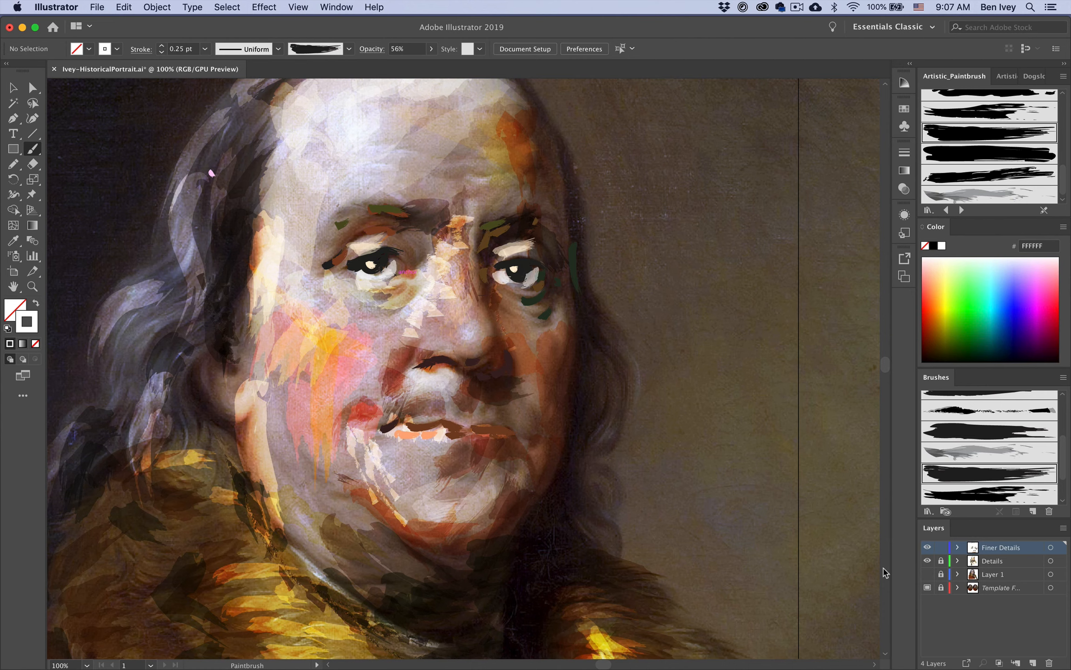
Compare the portrait with Layer 1 shown and hidden, and add a white highlight dot on the tip of the nose
click(927, 575)
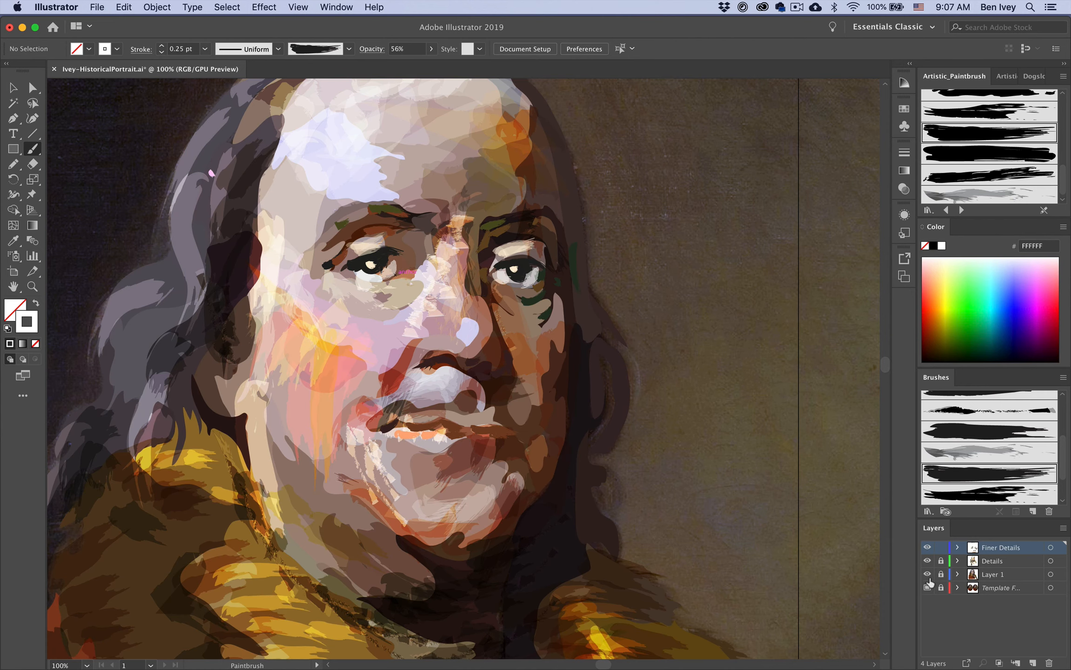
click(986, 575)
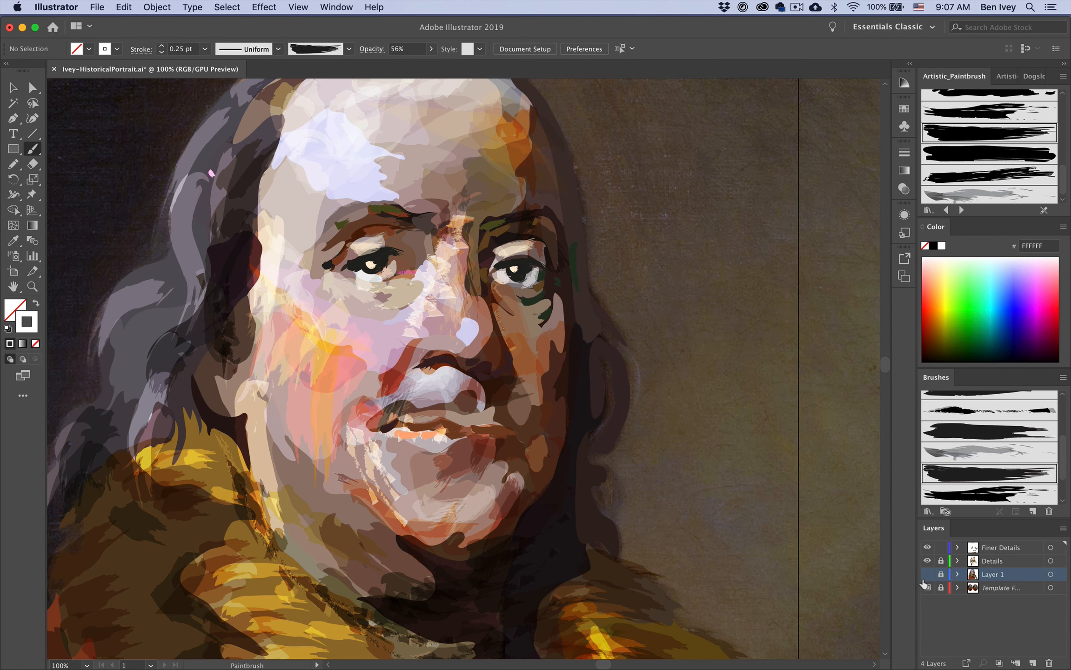
click(927, 575)
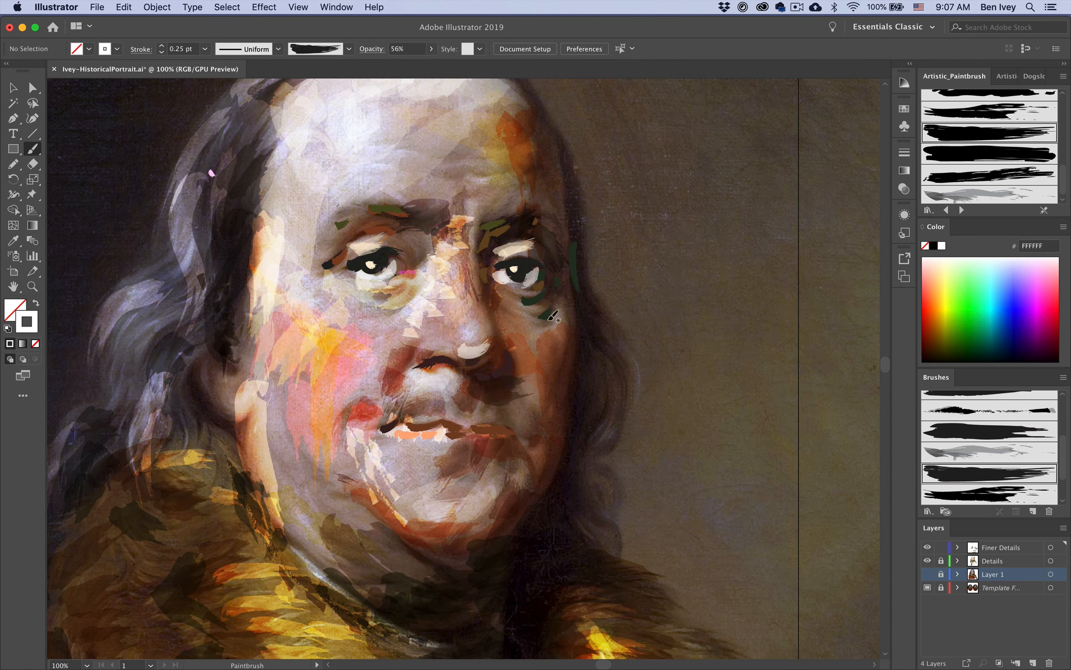
click(466, 333)
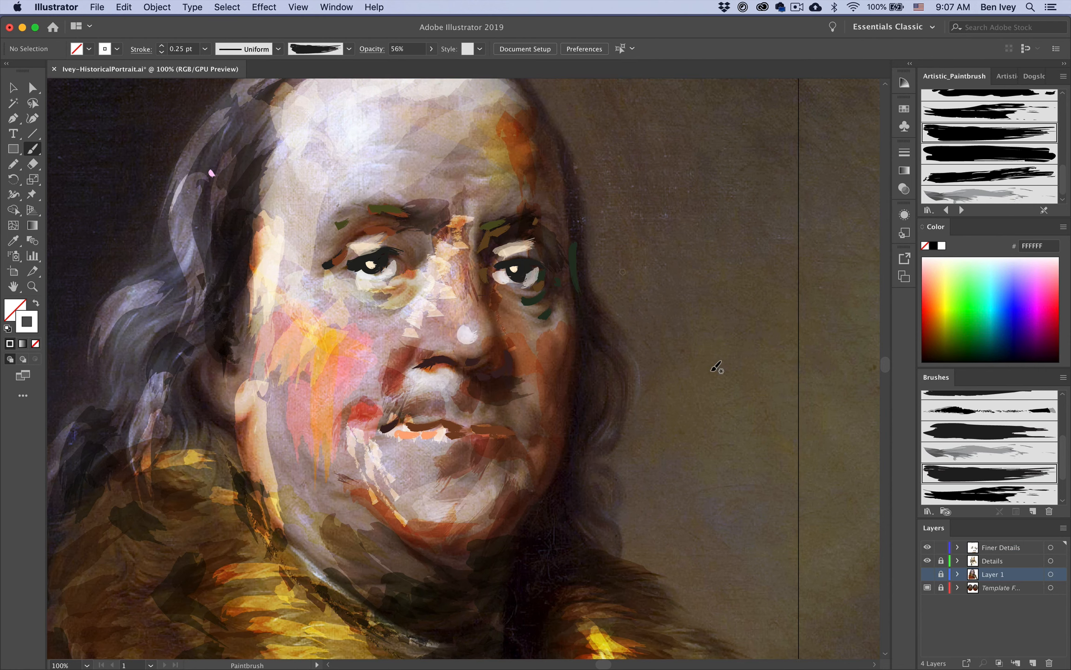
Paint light orange FFC08D strokes down the nose's right side and on the cheek below the right eye
click(937, 272)
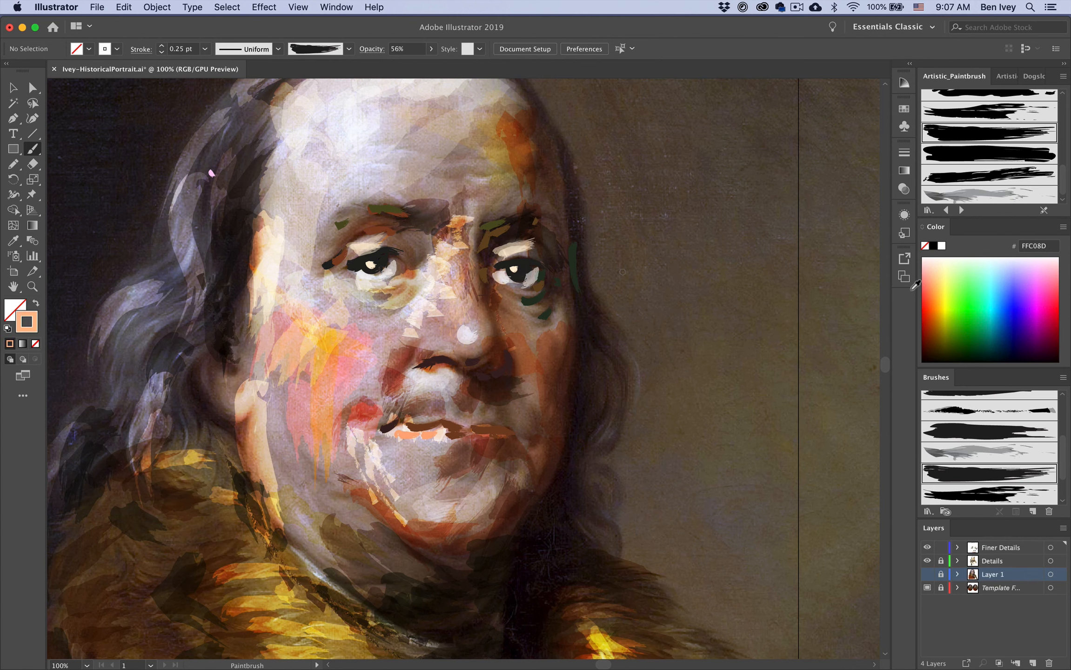
mouse_move(477, 307)
mouse_down()
mouse_move(423, 364)
mouse_move(473, 356)
mouse_move(453, 351)
mouse_move(484, 324)
mouse_move(477, 359)
mouse_up()
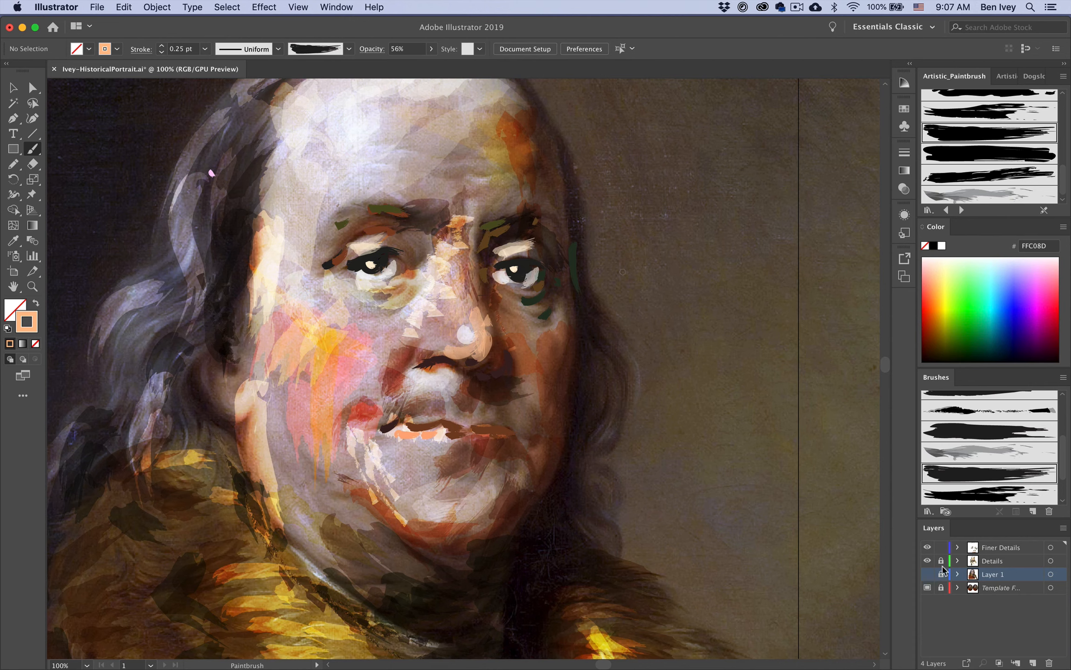
click(928, 574)
click(928, 574)
drag(540, 336, 563, 313)
Paint white FFFFFF highlight strokes at 100% opacity on the left half of the forehead
click(941, 245)
drag(343, 119, 376, 103)
drag(311, 169, 367, 107)
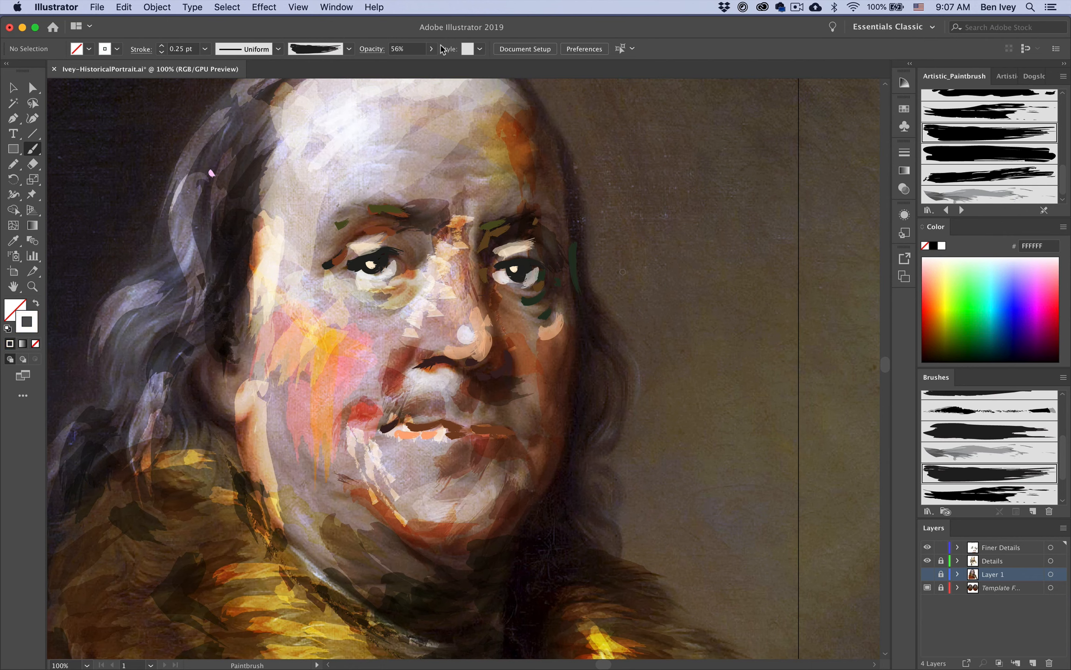
click(431, 48)
drag(406, 64, 427, 79)
drag(359, 150, 321, 152)
mouse_move(349, 160)
mouse_down()
mouse_move(322, 171)
mouse_move(380, 176)
mouse_up()
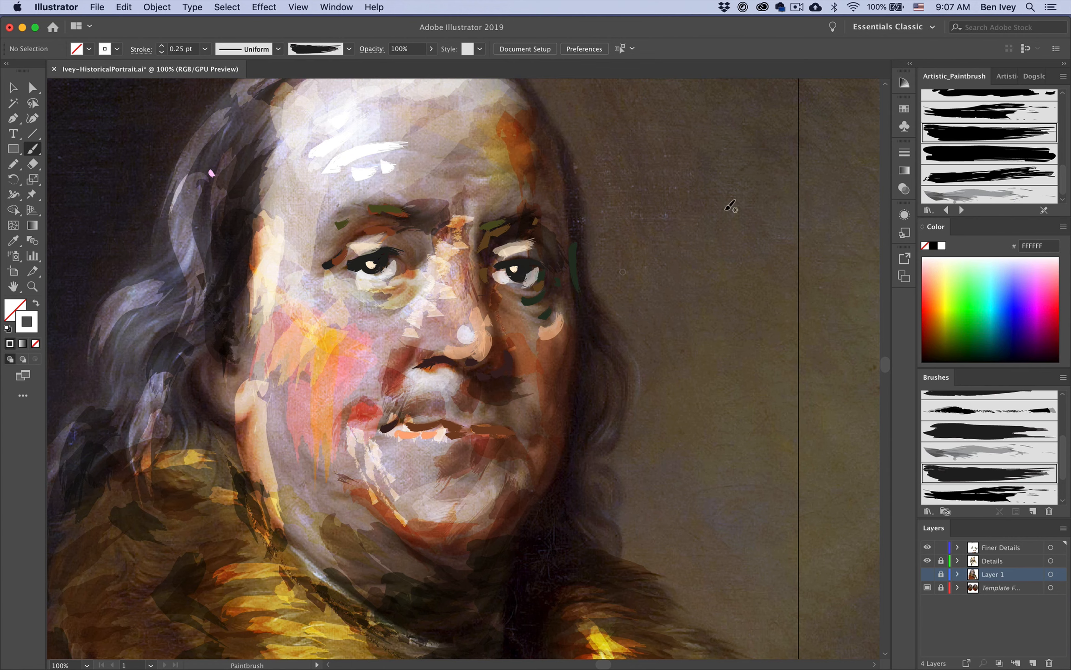
Lower the brush opacity to 58% and paint short white strokes across the middle and lower left of the forehead
click(431, 48)
drag(429, 64, 409, 65)
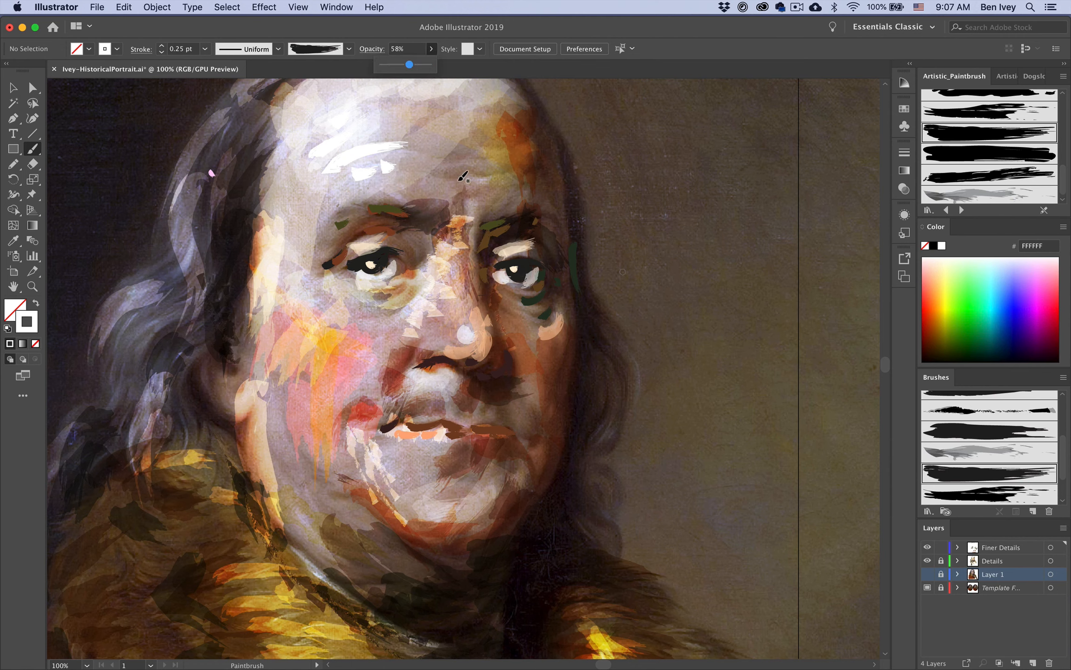
mouse_move(424, 164)
mouse_down()
mouse_move(466, 156)
mouse_move(483, 164)
mouse_move(482, 183)
mouse_up()
drag(315, 217, 342, 194)
Paint white strokes on the cheekbone below the left eye and compare the portrait with Layer 1 shown and hidden
drag(279, 299, 303, 280)
mouse_move(287, 319)
mouse_down()
mouse_move(321, 301)
mouse_move(311, 291)
mouse_up()
mouse_move(290, 304)
mouse_down()
mouse_move(312, 288)
mouse_move(333, 305)
mouse_up()
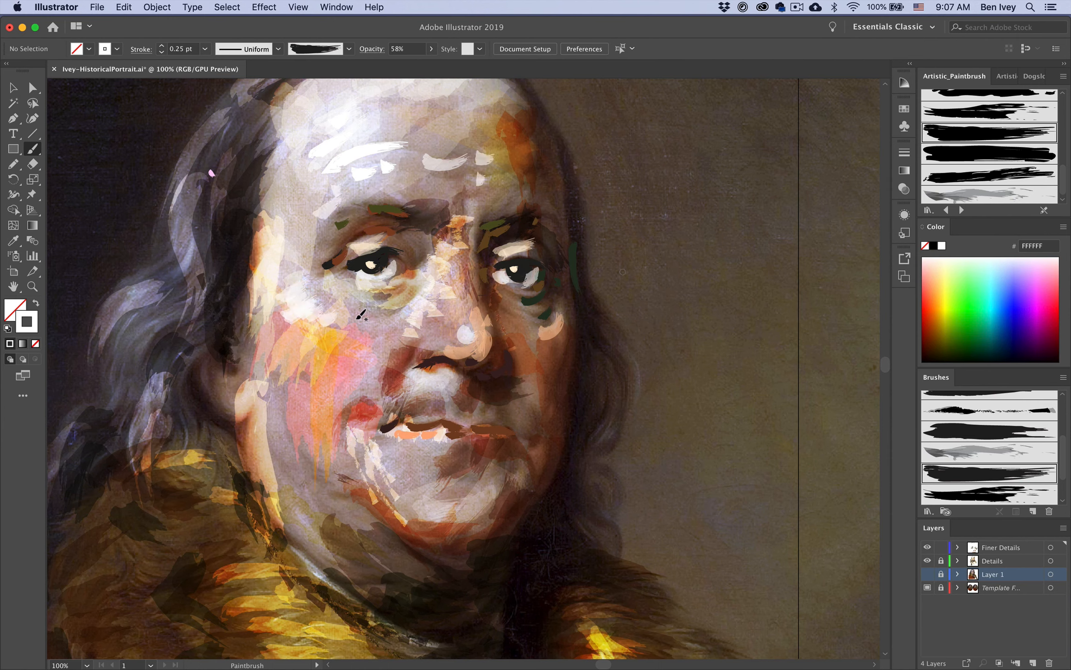
click(928, 575)
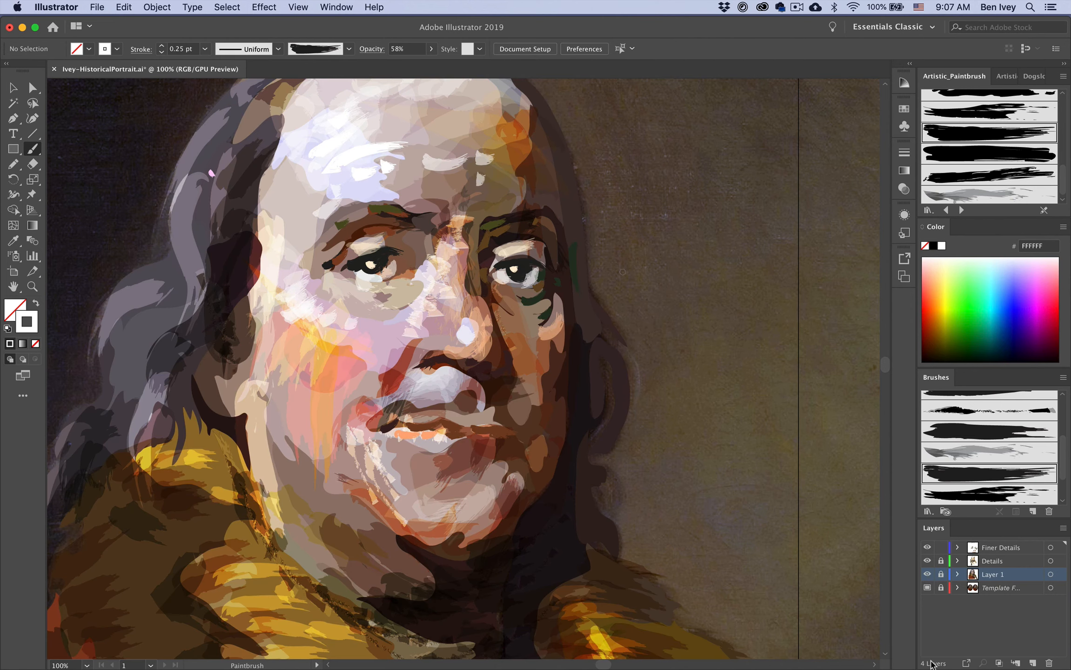
click(927, 575)
Paint white strokes along the left edge of the jaw and neck and on the chin below the mouth
drag(272, 400, 291, 443)
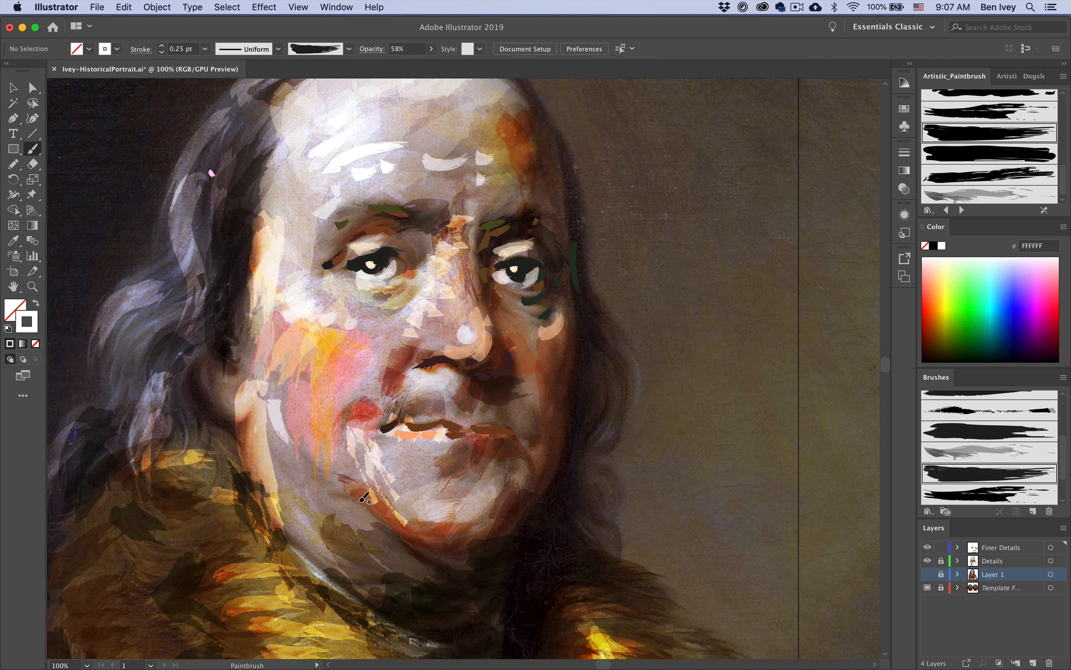
drag(390, 446, 378, 459)
drag(290, 493, 274, 458)
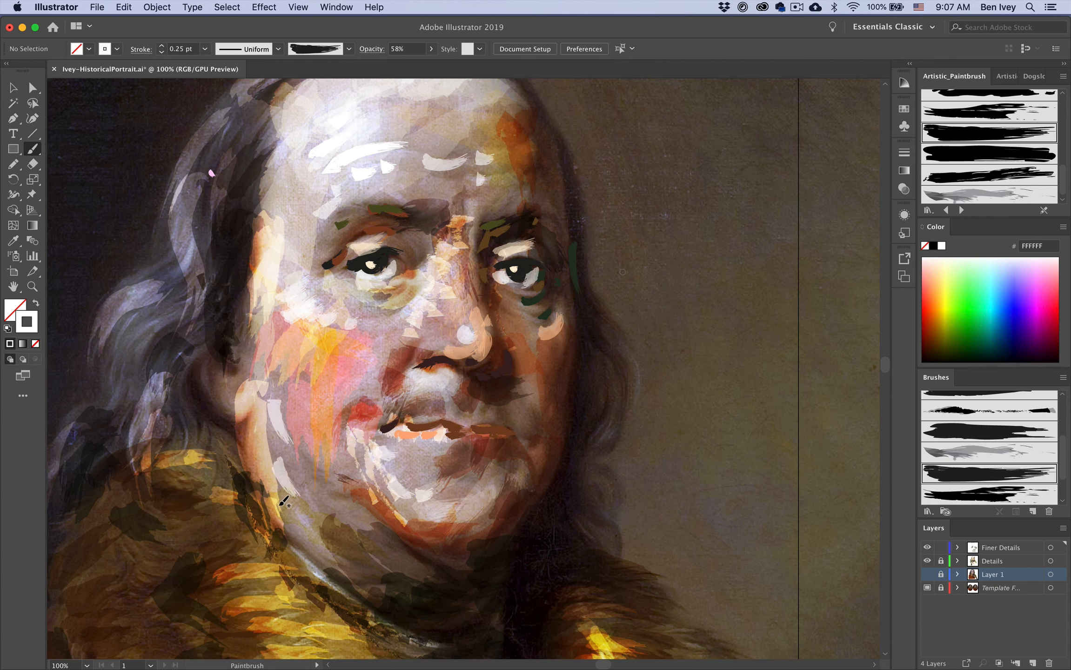
mouse_move(283, 501)
mouse_down()
mouse_move(348, 587)
mouse_move(302, 542)
mouse_move(334, 568)
mouse_up()
Choose a rough dry-edged brush from the Artistic_Paintbrush library, set its weight to 0.75 pt and paint white strokes on the left jaw
key(super+minus)
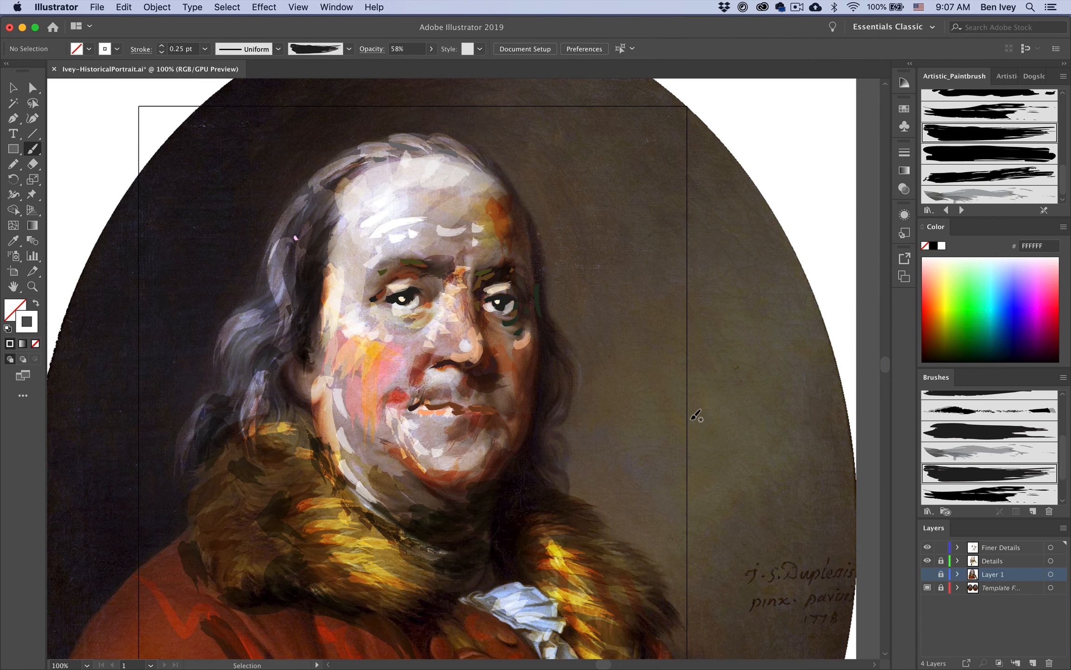
click(967, 114)
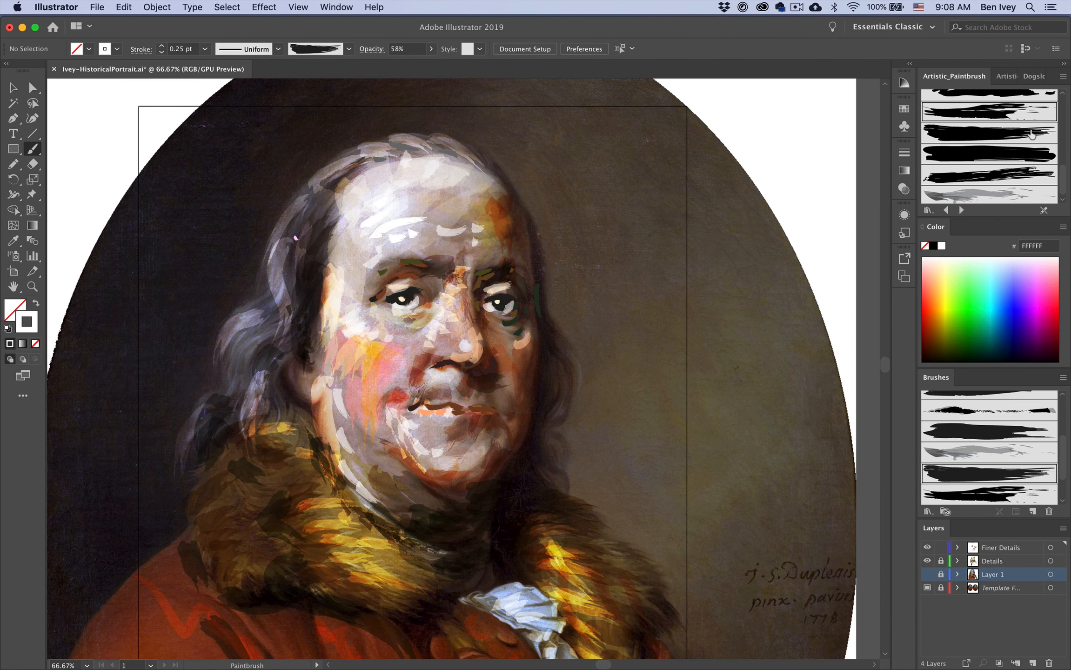
scroll(1038, 158, up, 5)
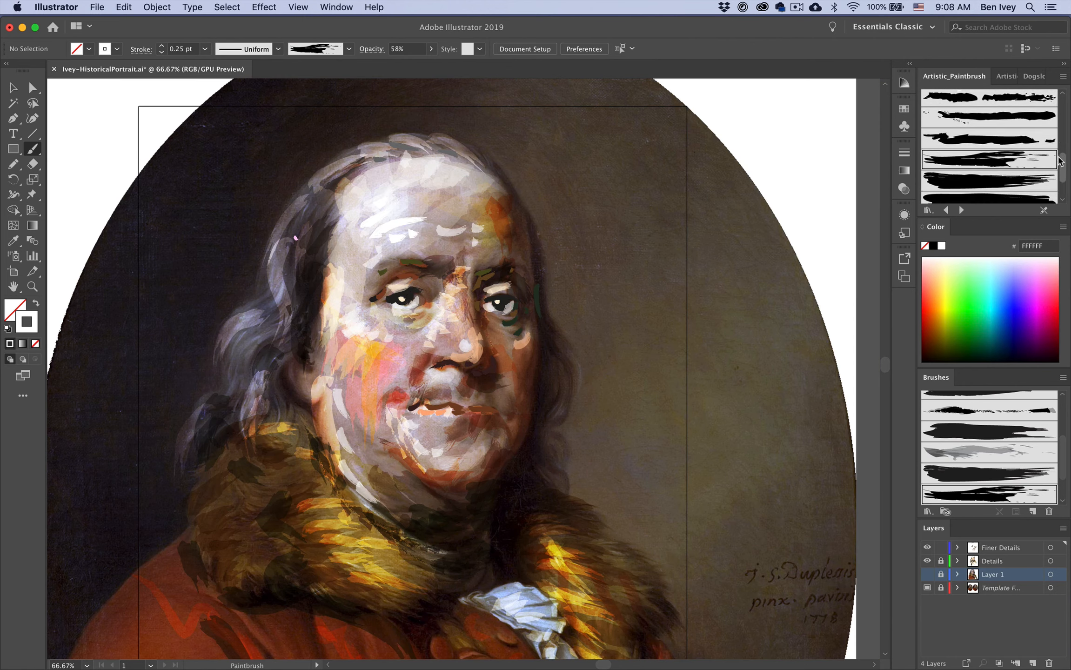
click(981, 142)
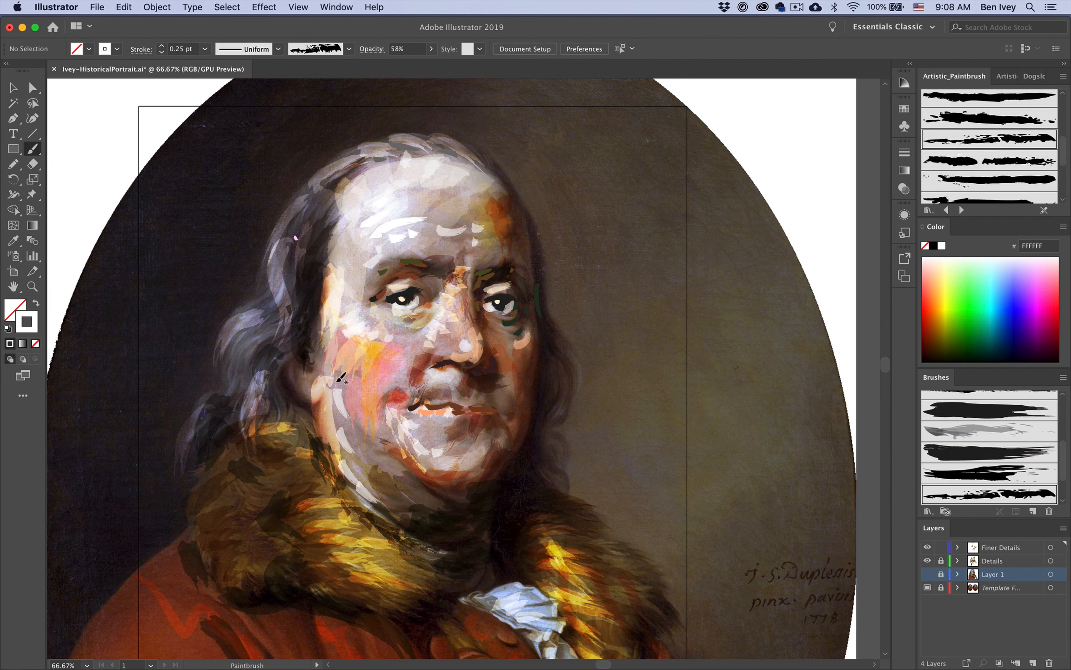
click(162, 46)
mouse_move(350, 362)
mouse_down()
mouse_move(337, 389)
mouse_move(379, 475)
mouse_move(345, 426)
mouse_up()
drag(333, 386, 334, 381)
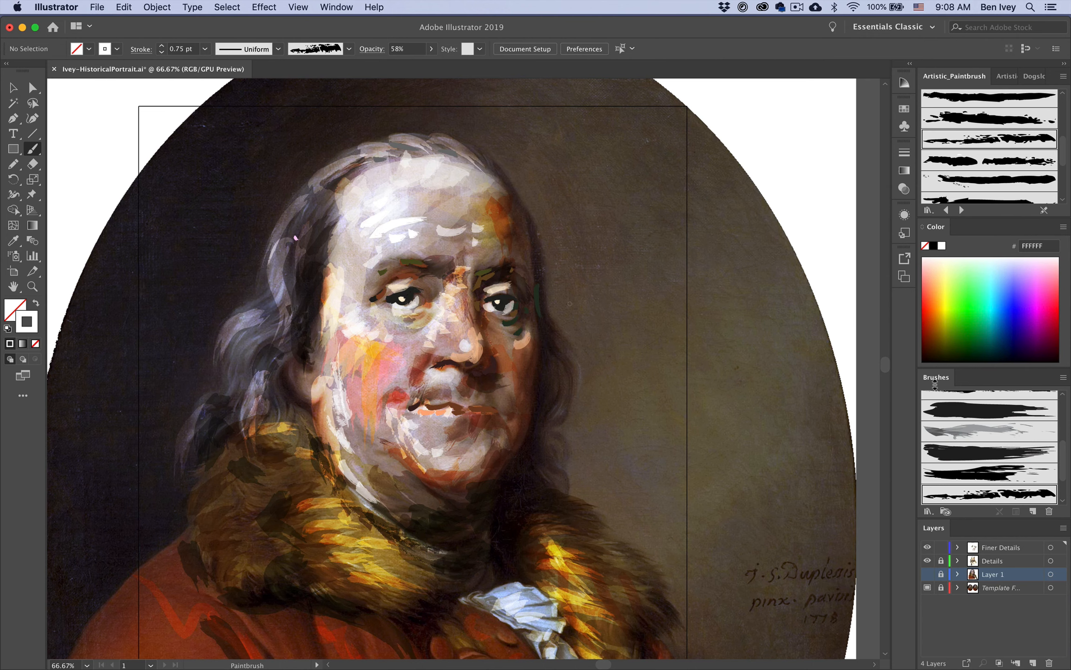
Paint brown 623C00 strokes on the neck under the chin and on the fur collar, and show Layer 1
click(942, 344)
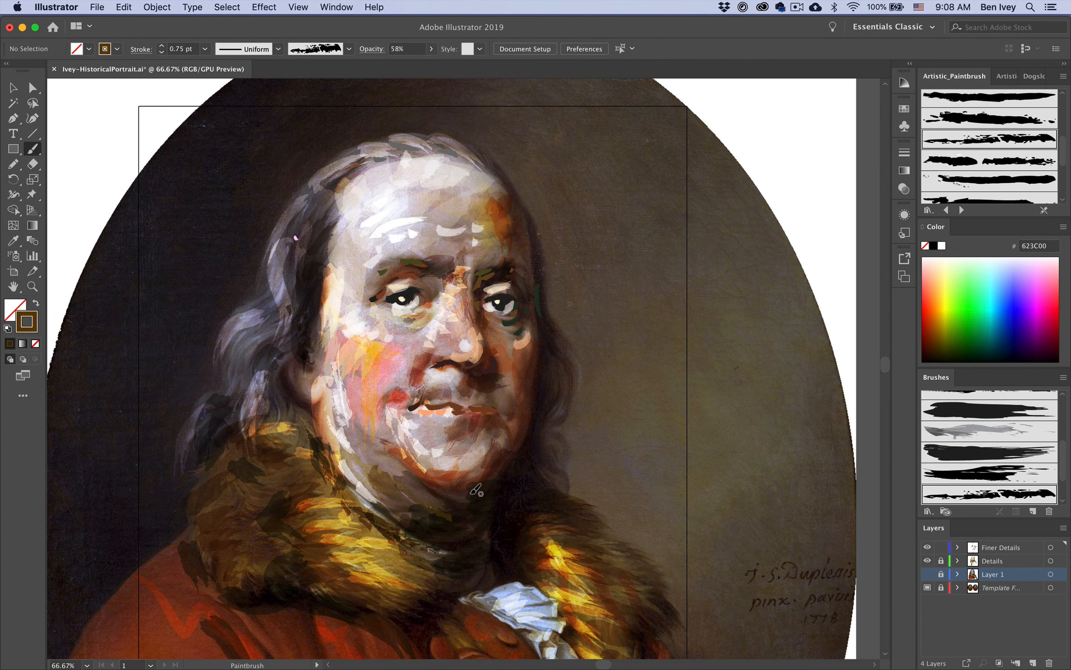
drag(395, 475, 450, 505)
mouse_move(350, 445)
mouse_down()
mouse_move(404, 509)
mouse_move(382, 494)
mouse_move(427, 530)
mouse_move(455, 530)
mouse_up()
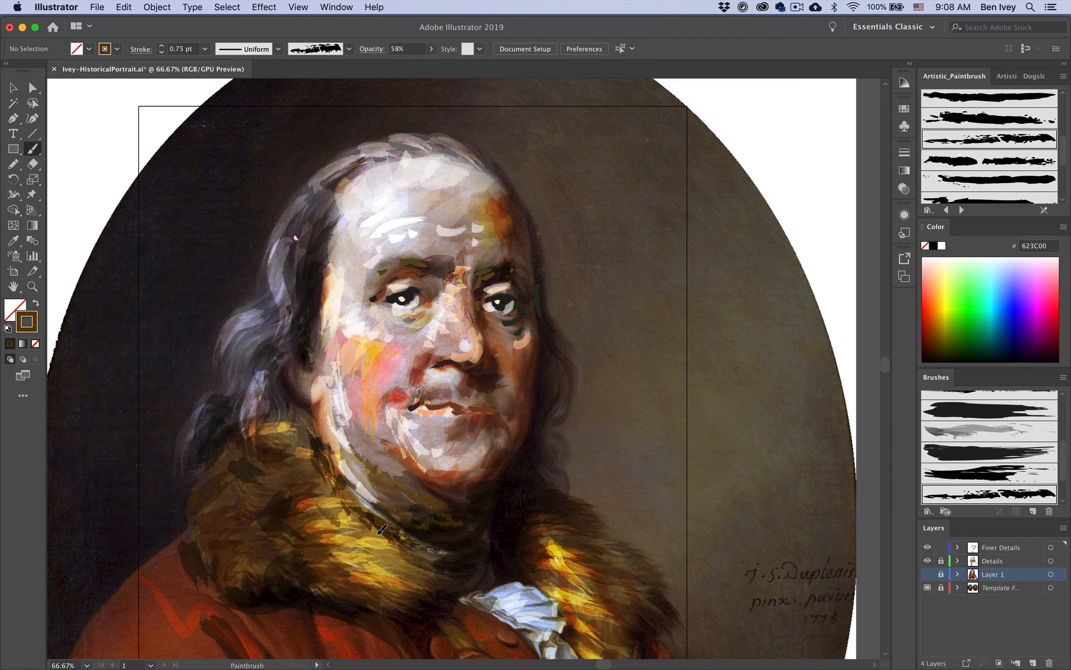
mouse_move(272, 542)
mouse_down()
mouse_move(292, 516)
mouse_move(266, 515)
mouse_up()
click(927, 574)
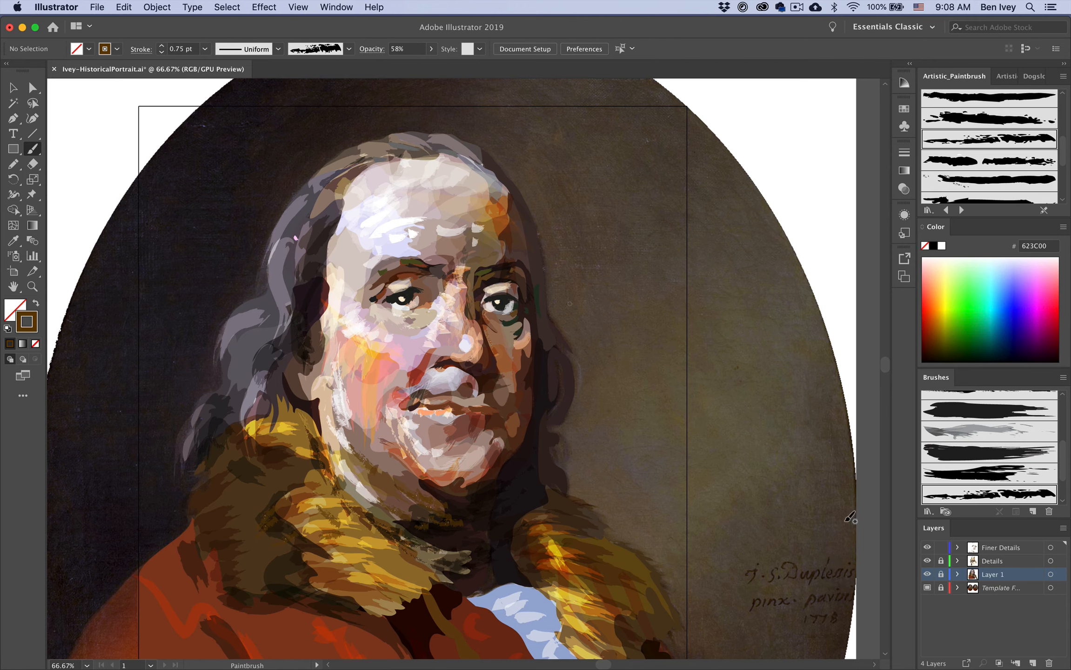
Paint a brown 623C00 stroke down the shaded side of the nose and leave nothing selected
drag(583, 365, 576, 298)
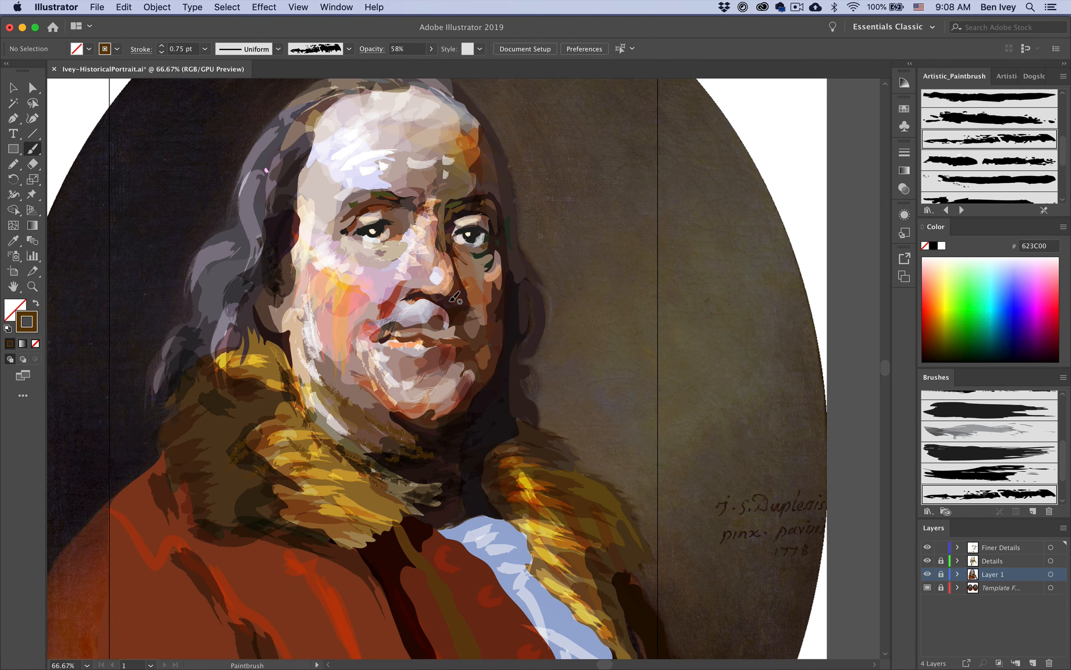
drag(438, 244, 450, 278)
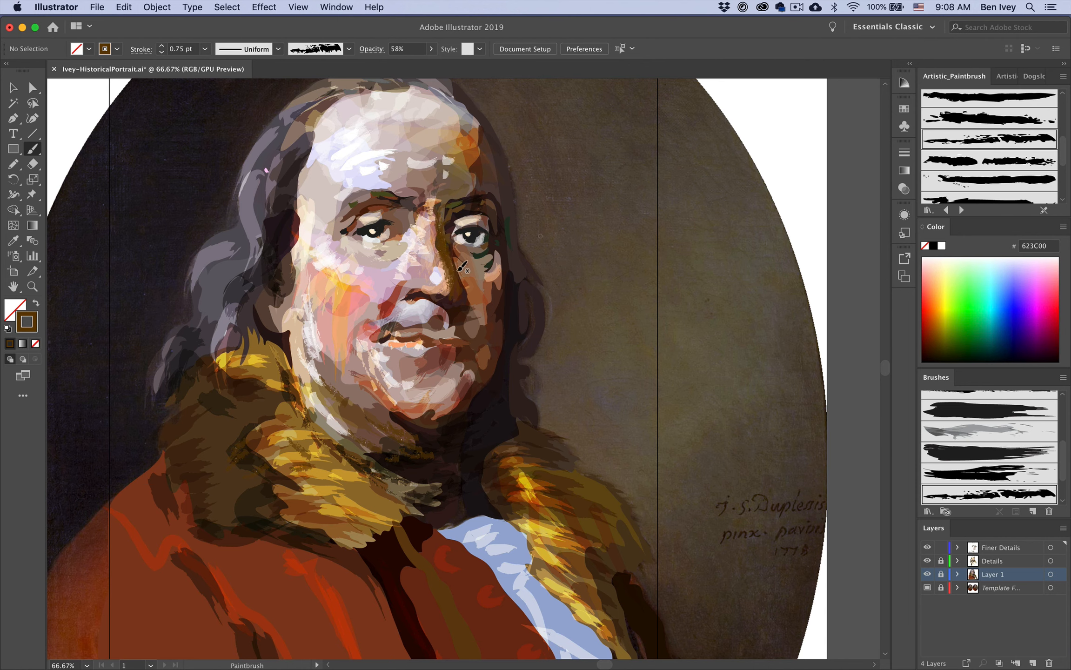
click(430, 49)
drag(402, 64, 393, 65)
super+click(453, 277)
super+click(436, 280)
key(super+shift+a)
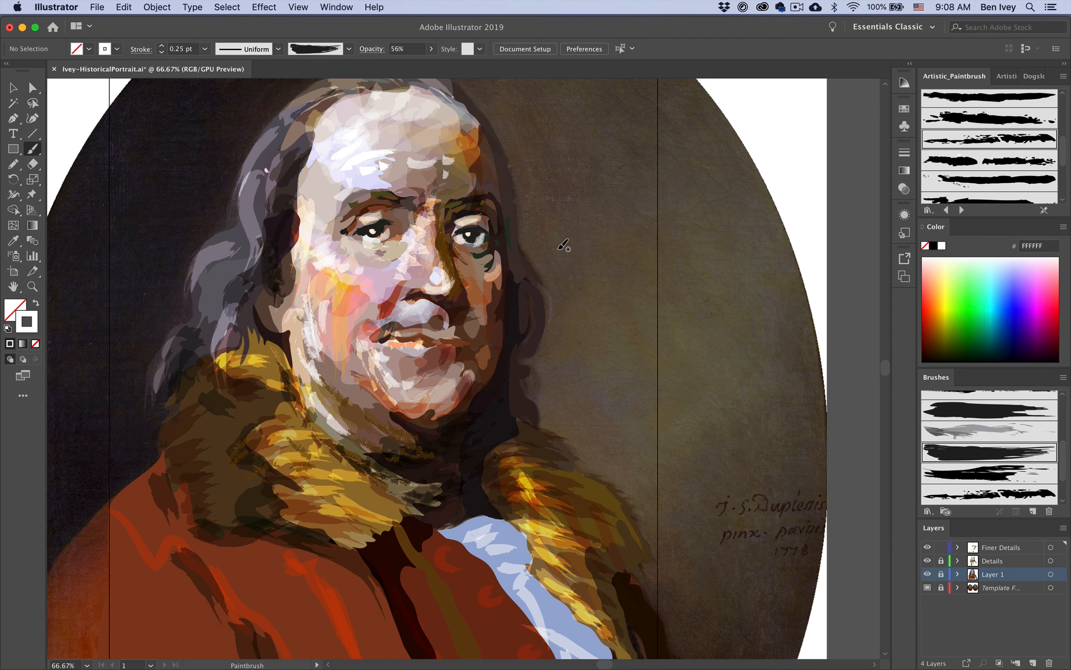
Hide the template layer to review the painted portrait on its own within the artboard
key(super+minus)
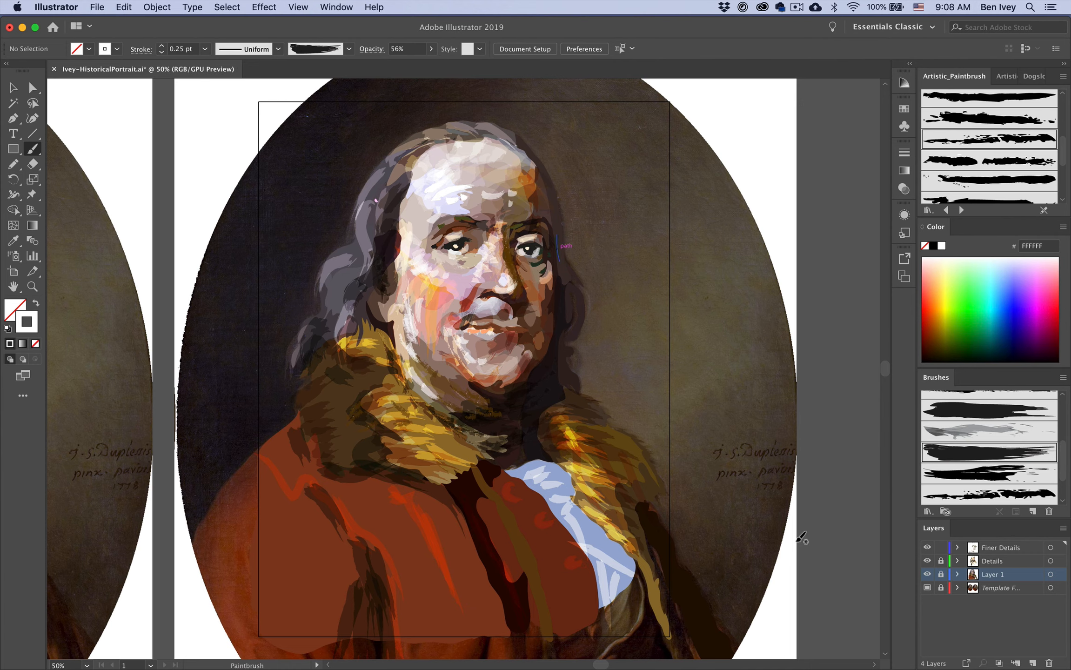
click(927, 587)
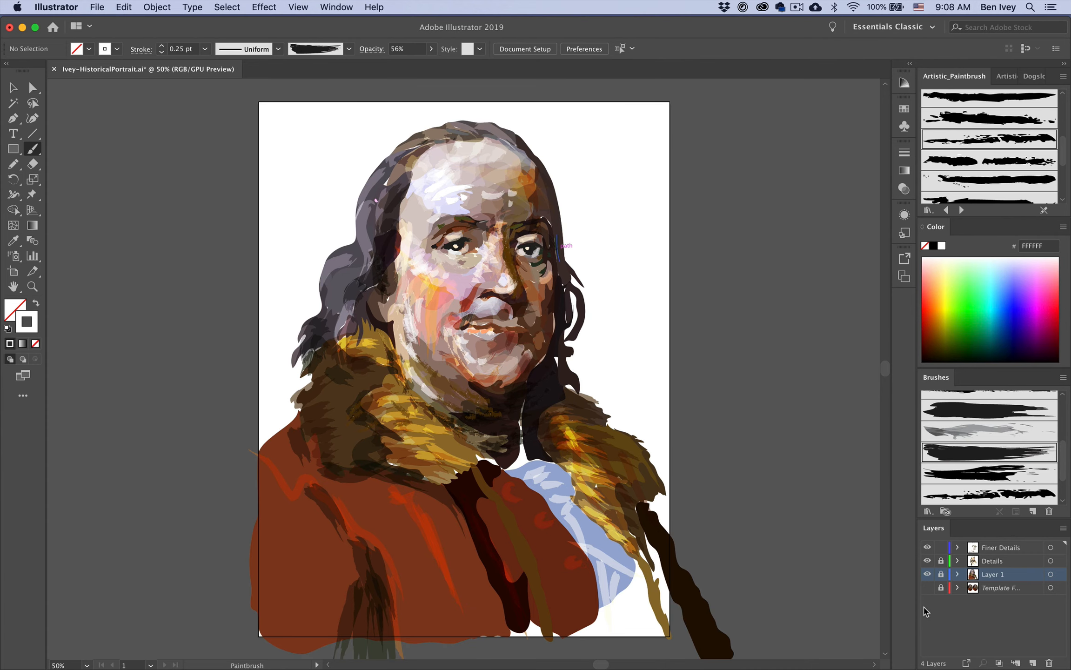
drag(696, 344, 677, 342)
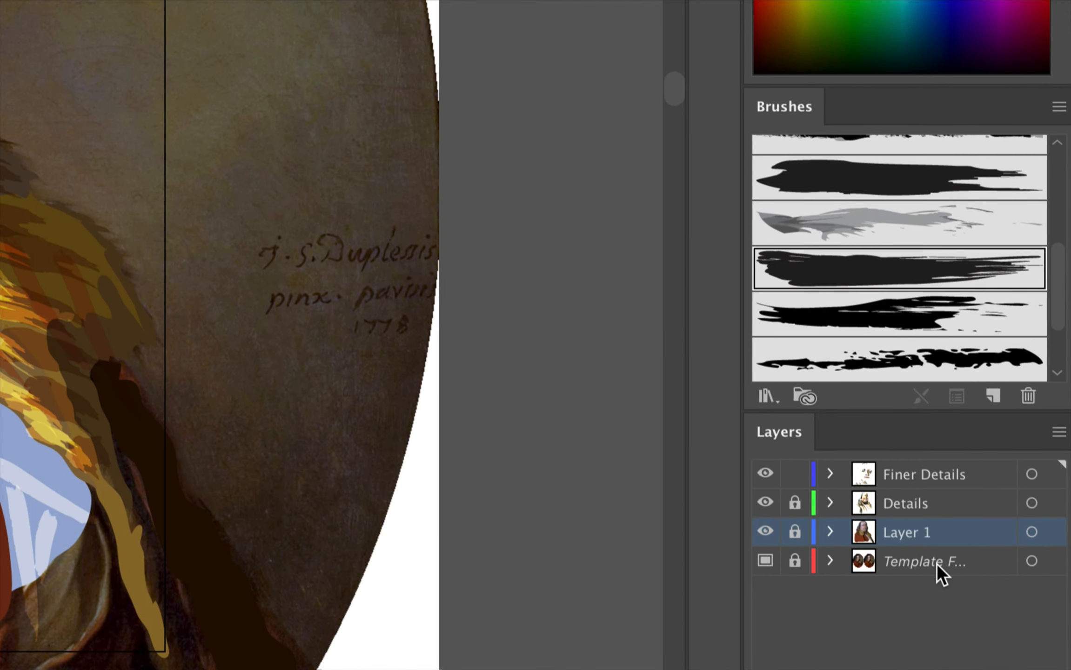
Create a new layer directly above the template layer and name it Background
click(913, 560)
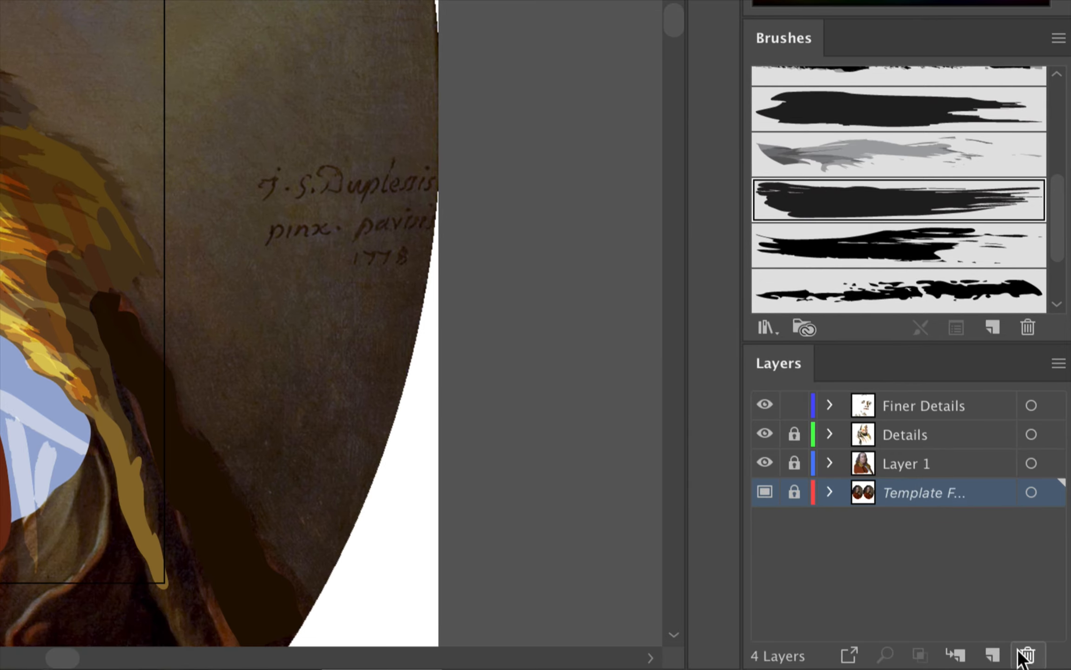
click(991, 654)
double_click(904, 497)
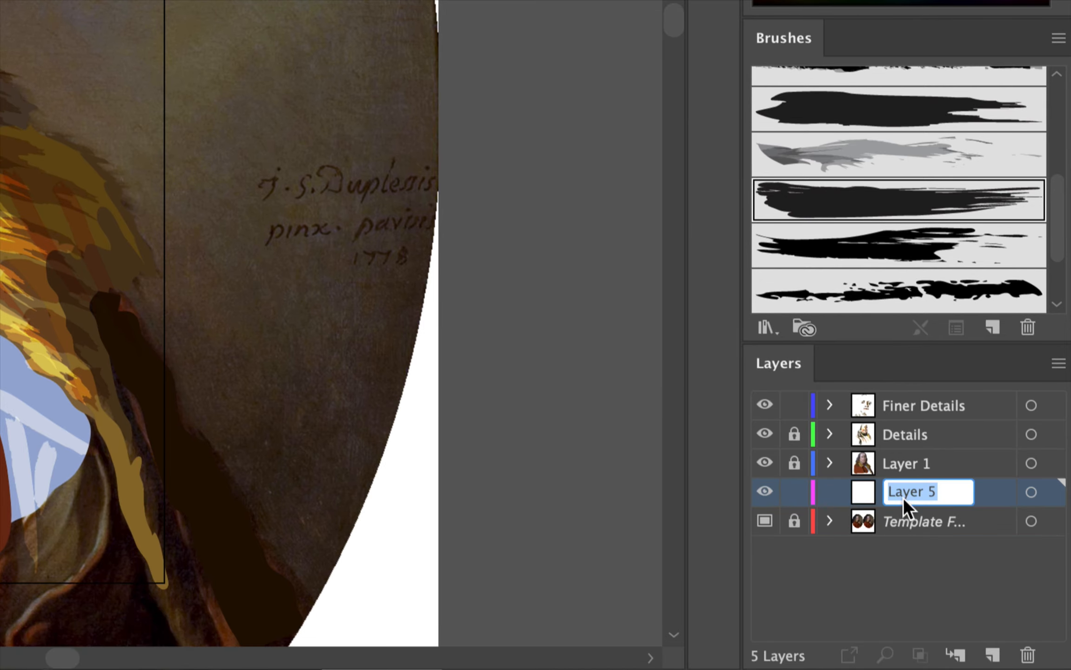
text(Background)
key(Return)
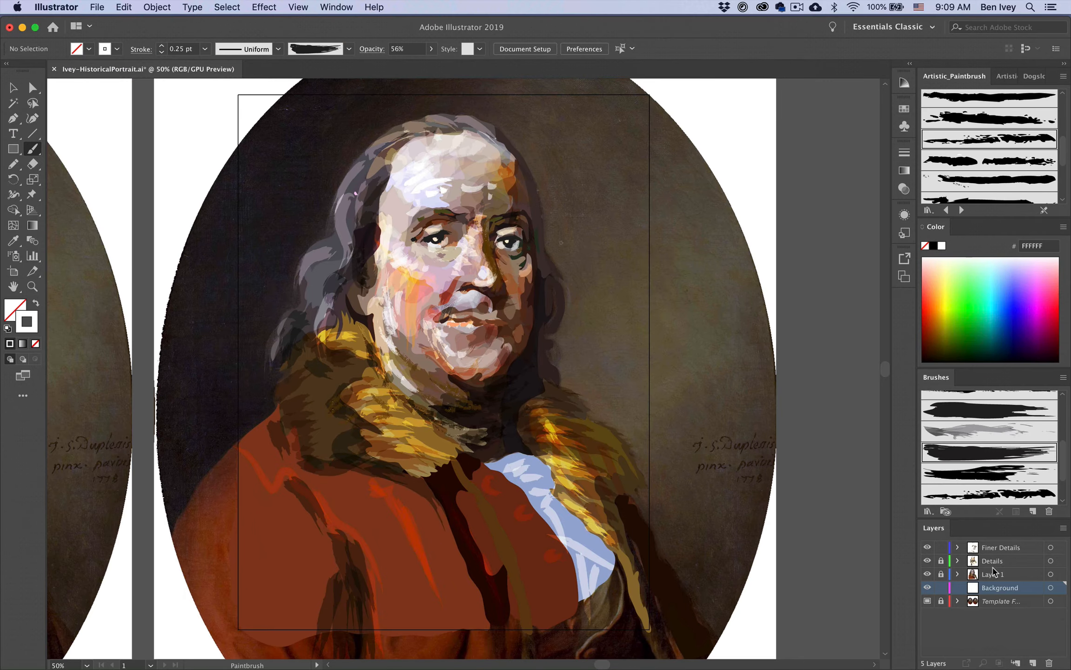
Lock the Finer Details layer and hide the template layer after comparing the portrait with and without it
click(927, 601)
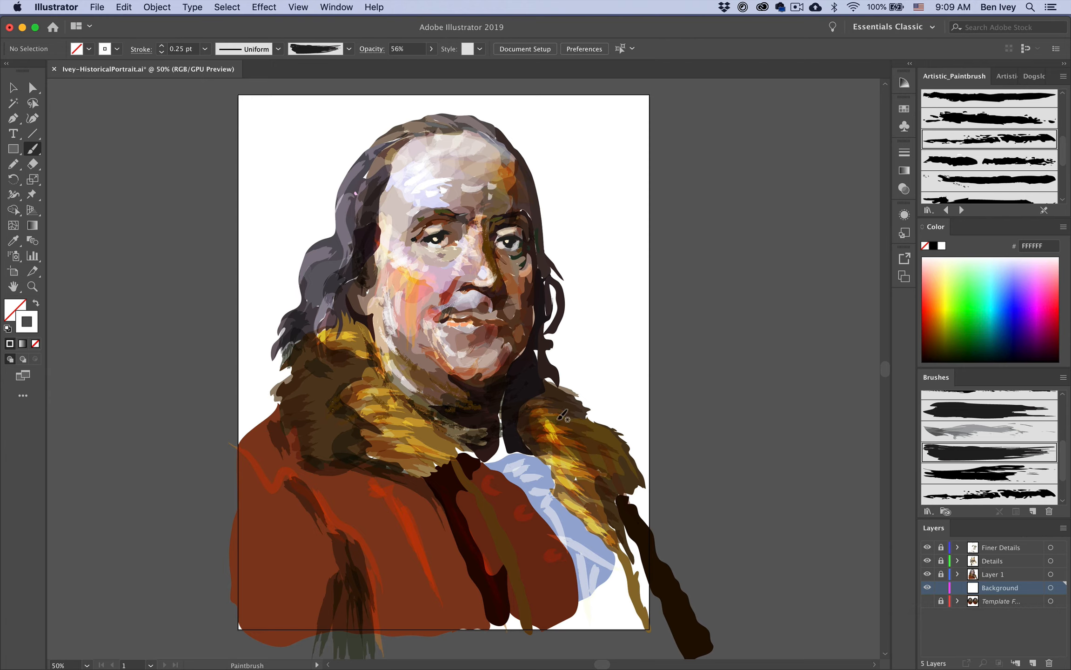
click(928, 603)
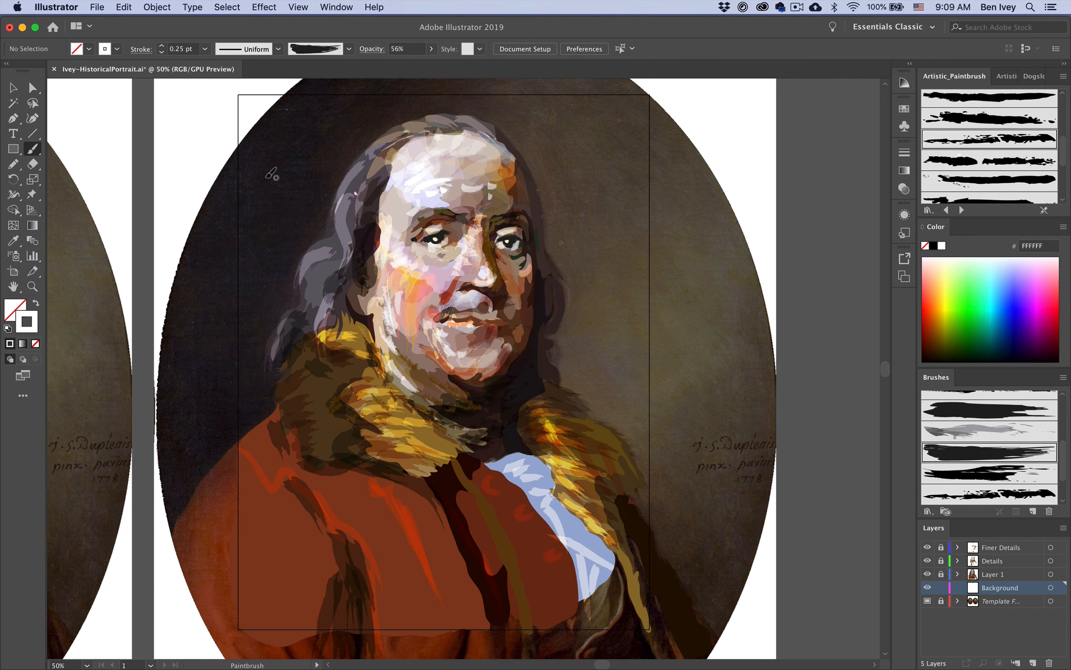
click(928, 601)
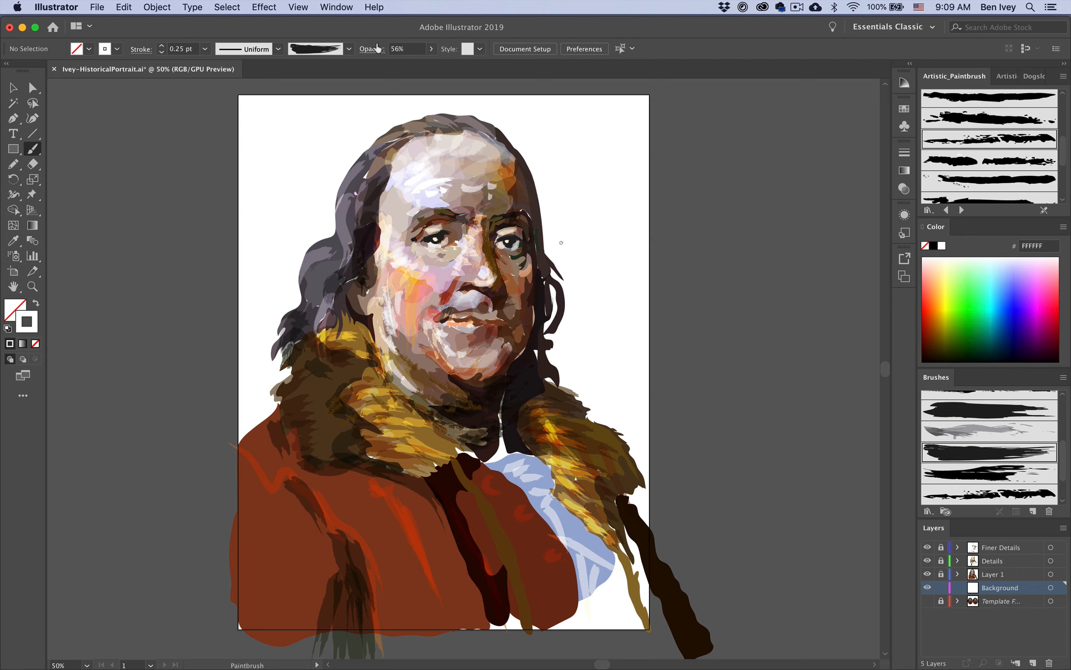
Set the brush stroke to black, 9 pt and 33% opacity, undoing a trial white stroke beside the hair
click(432, 49)
drag(426, 59, 395, 68)
click(162, 46)
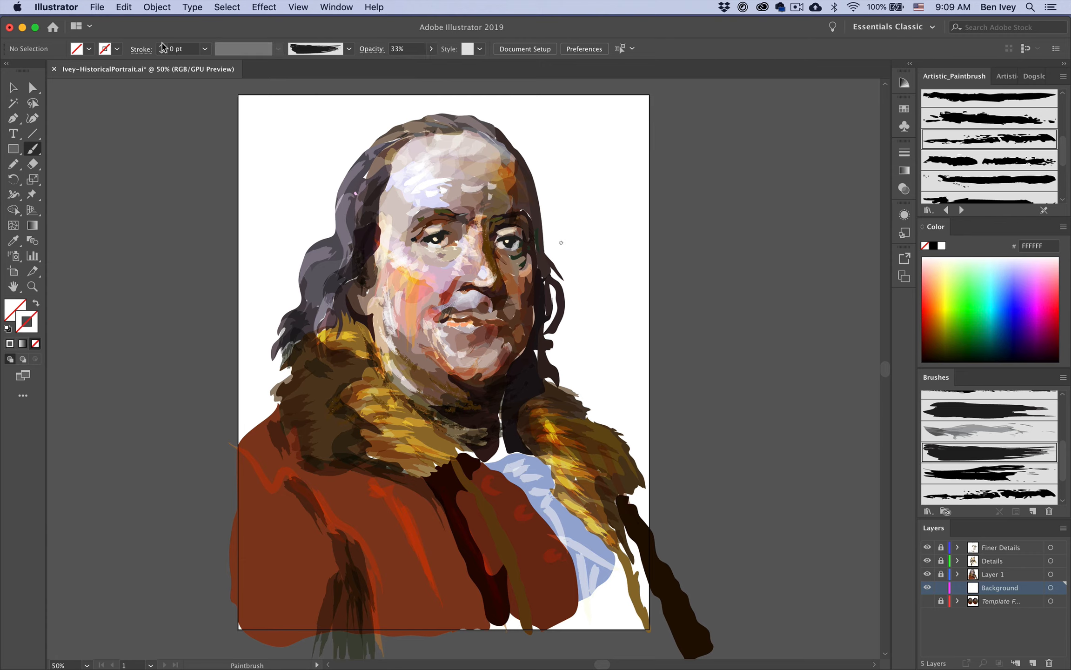
click(162, 46)
click(162, 46)
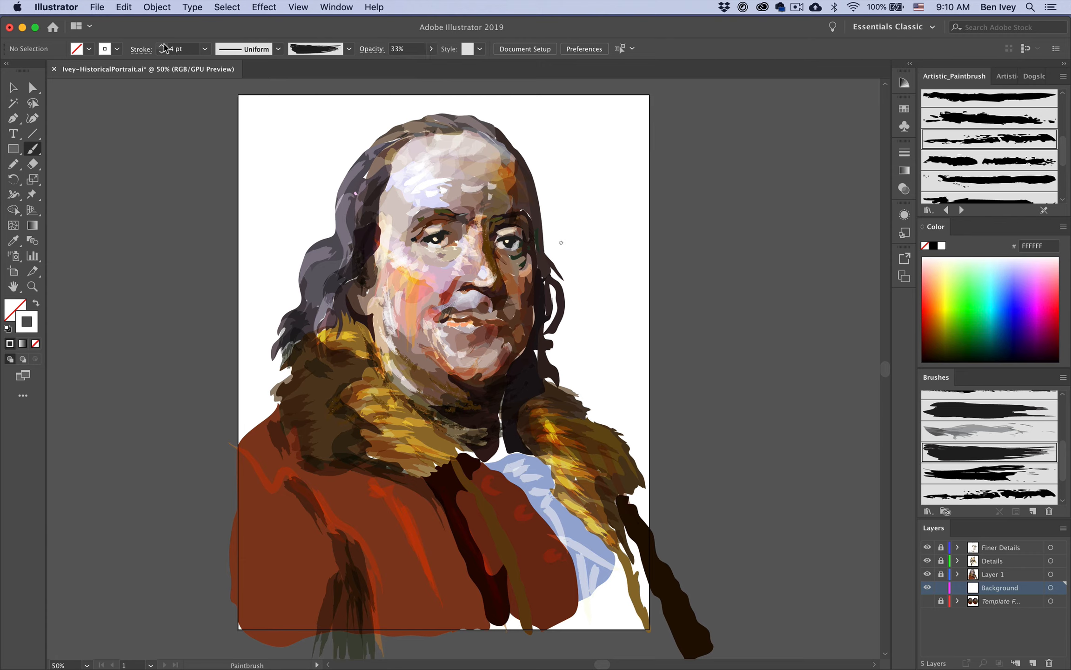
click(161, 46)
click(162, 46)
drag(300, 181, 335, 261)
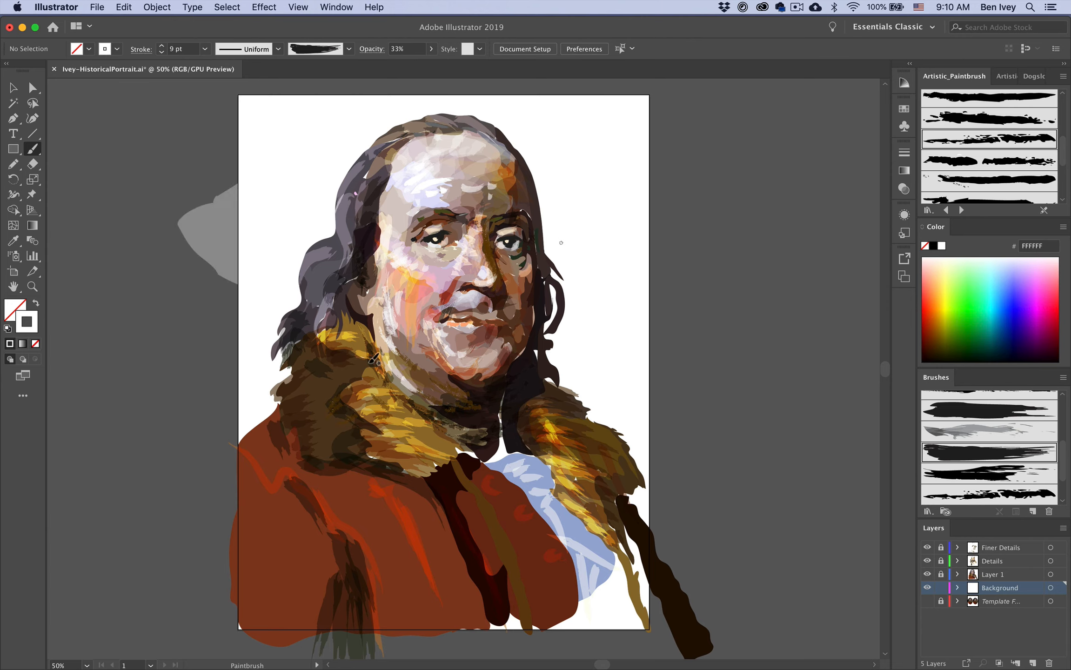
key(super+z)
click(971, 361)
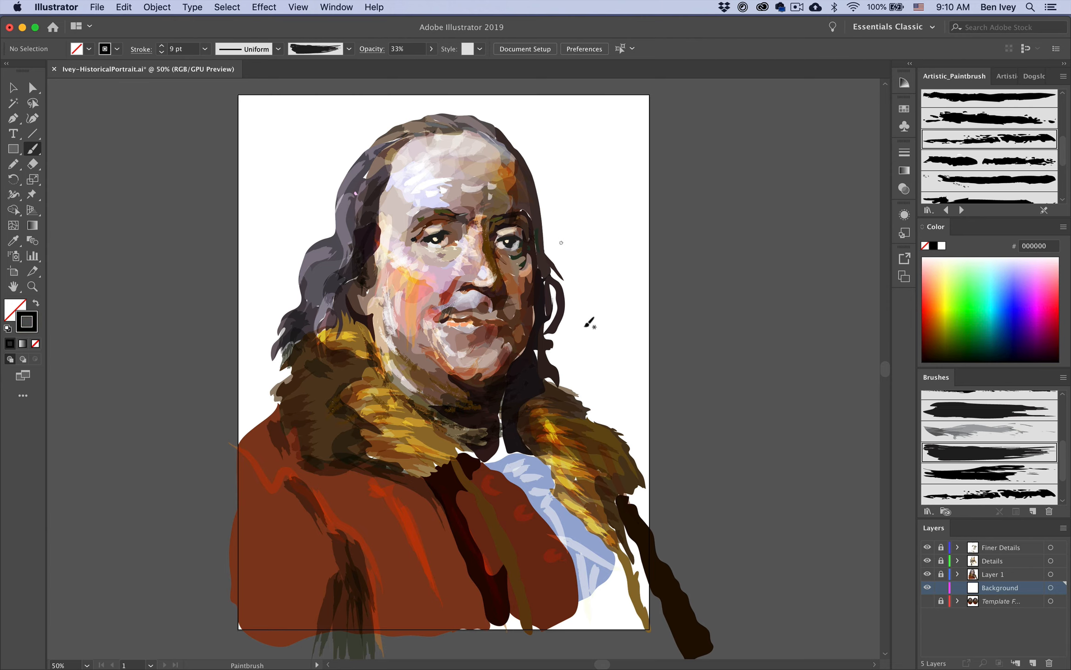
Paint broad, overlapping black strokes on the Background layer behind the hair, head and shoulder, mostly left of the portrait
drag(265, 258, 360, 444)
drag(294, 222, 209, 298)
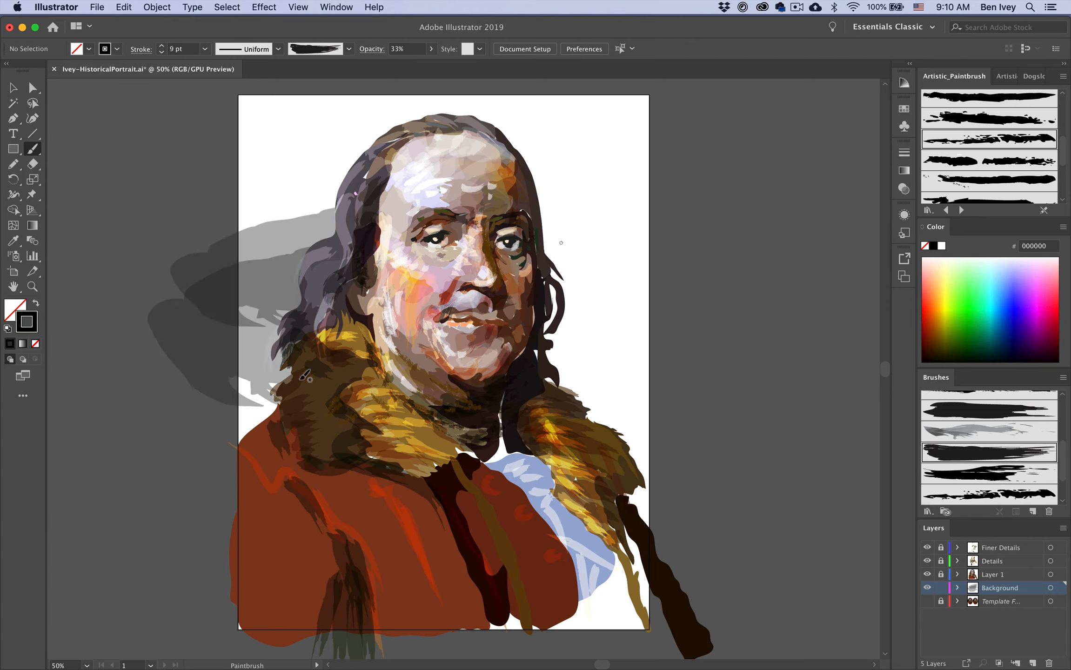
drag(288, 167, 340, 468)
mouse_move(272, 328)
mouse_down()
mouse_move(327, 533)
mouse_move(310, 513)
mouse_up()
drag(340, 228, 269, 421)
drag(373, 122, 292, 293)
drag(369, 118, 253, 228)
drag(429, 122, 560, 333)
drag(363, 212, 320, 428)
drag(324, 280, 299, 507)
drag(435, 389, 500, 493)
drag(459, 358, 498, 520)
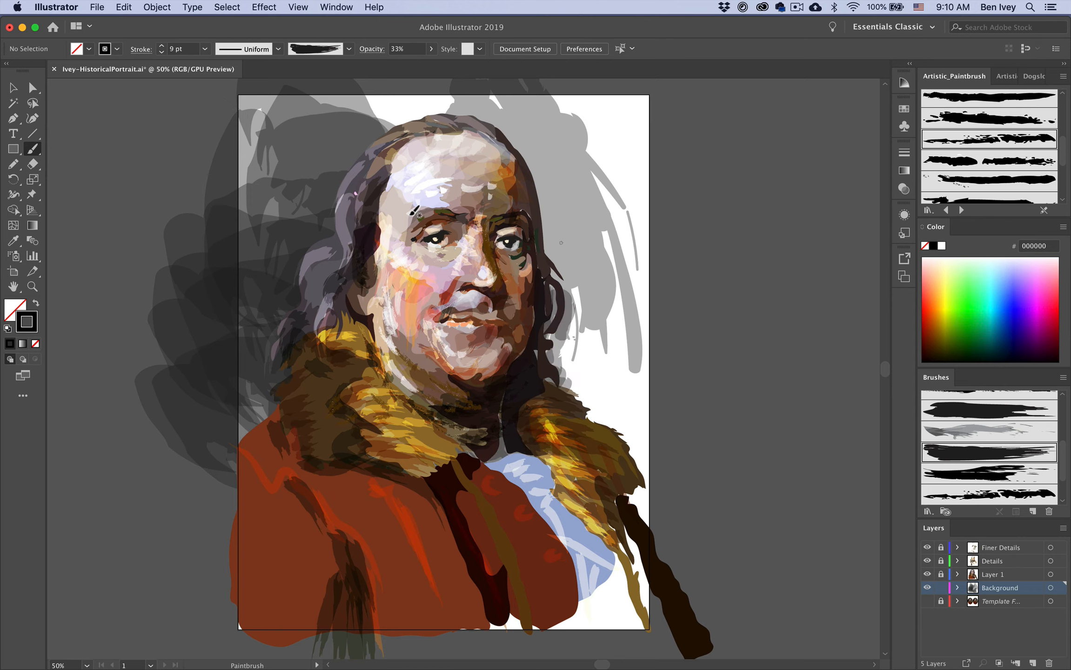
drag(410, 218, 382, 400)
drag(346, 318, 327, 438)
drag(433, 202, 459, 414)
drag(290, 362, 294, 438)
drag(338, 143, 325, 269)
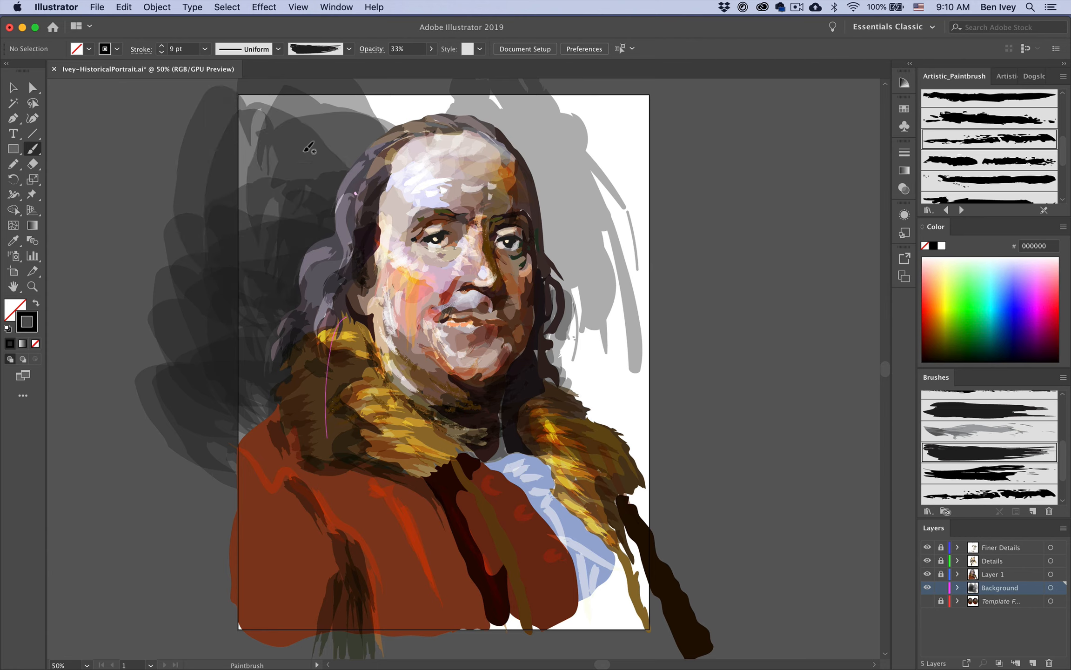
drag(285, 141, 381, 197)
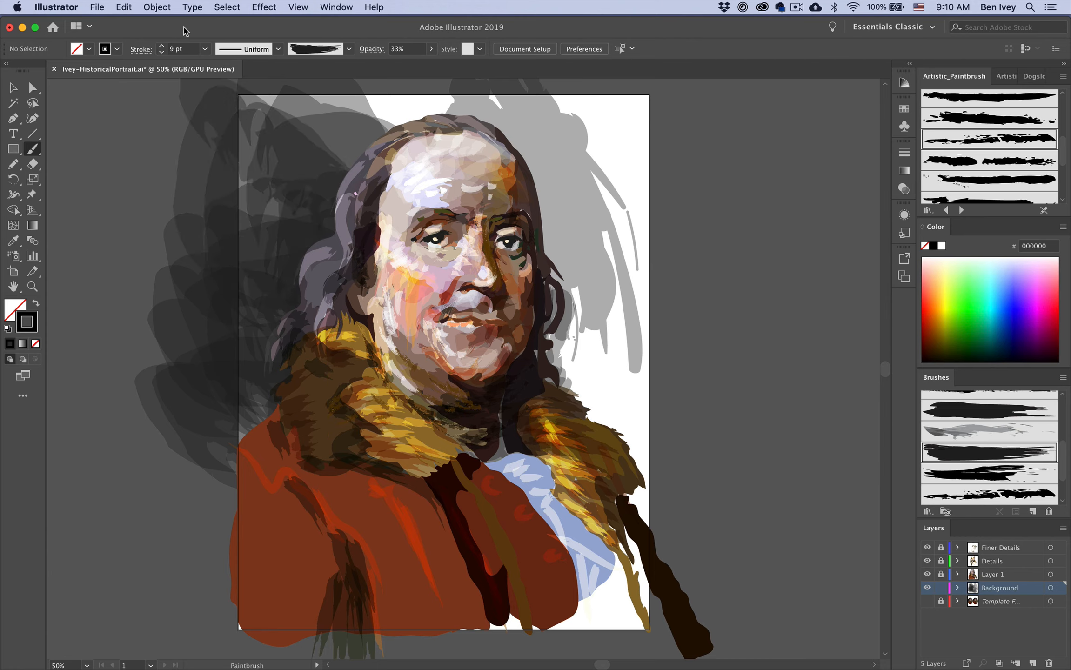
Set the stroke weight to 6 pt and paint black strokes across the background above and around the top of the head
click(161, 52)
click(161, 52)
click(162, 52)
drag(253, 168, 377, 93)
mouse_move(288, 105)
mouse_down()
mouse_move(405, 118)
mouse_move(503, 86)
mouse_up()
drag(426, 105, 566, 167)
drag(407, 121, 598, 214)
drag(507, 135, 551, 107)
drag(502, 93, 587, 186)
drag(371, 135, 260, 209)
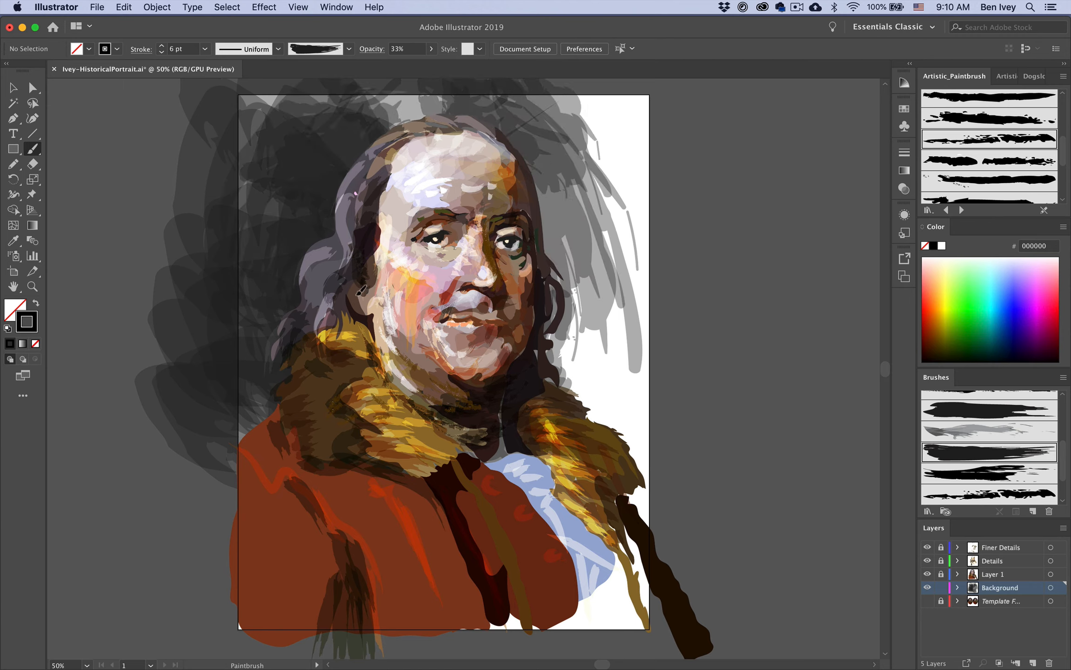
Paint long black strokes down the background right of the face and across the top of the artboard
drag(305, 336, 226, 498)
drag(495, 636, 554, 326)
mouse_move(573, 624)
mouse_down()
mouse_move(584, 361)
mouse_move(542, 182)
mouse_up()
drag(611, 123, 672, 425)
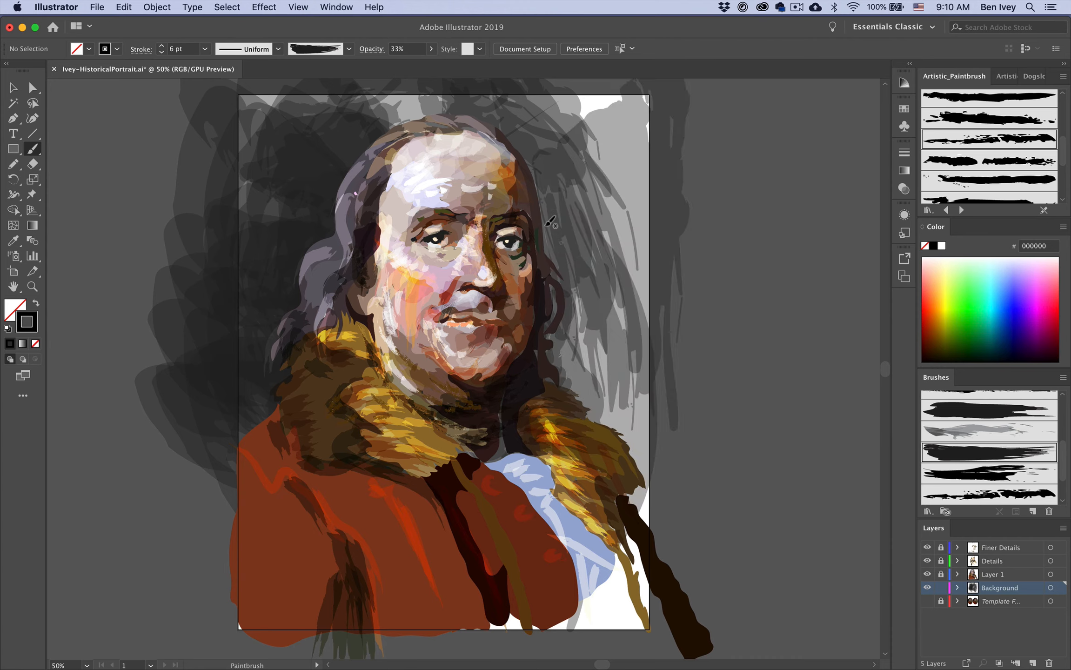
drag(499, 112, 616, 112)
drag(446, 93, 247, 144)
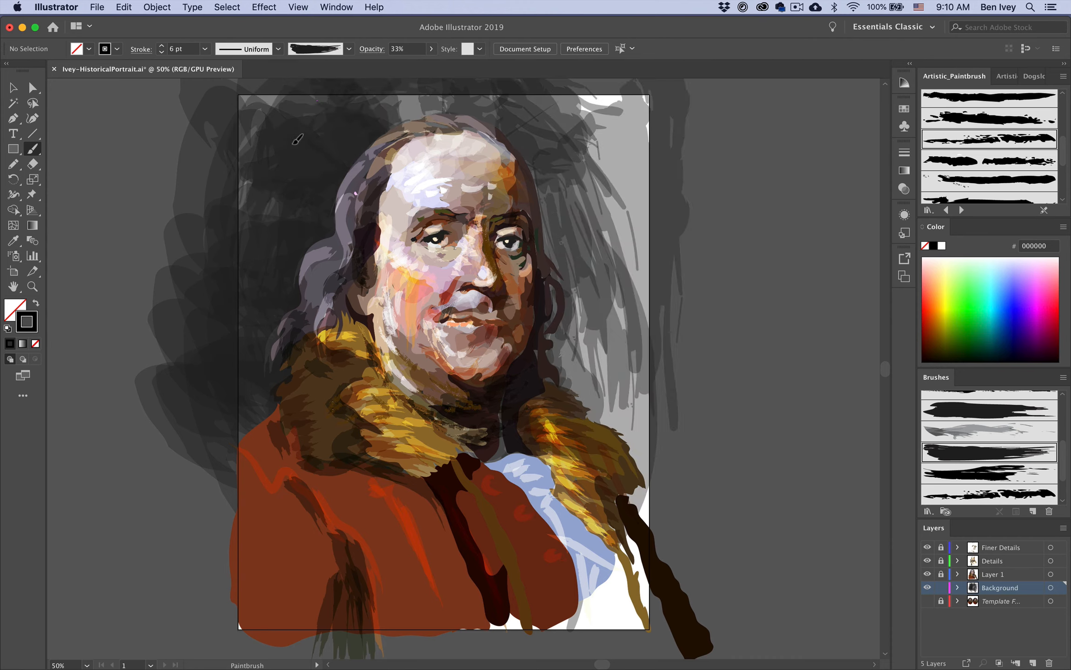
Darken the background left of the hair with more black strokes and extend them at the upper right and beside the right fur collar
drag(300, 100, 212, 212)
mouse_move(423, 102)
mouse_down()
mouse_move(309, 168)
mouse_move(287, 320)
mouse_move(313, 475)
mouse_up()
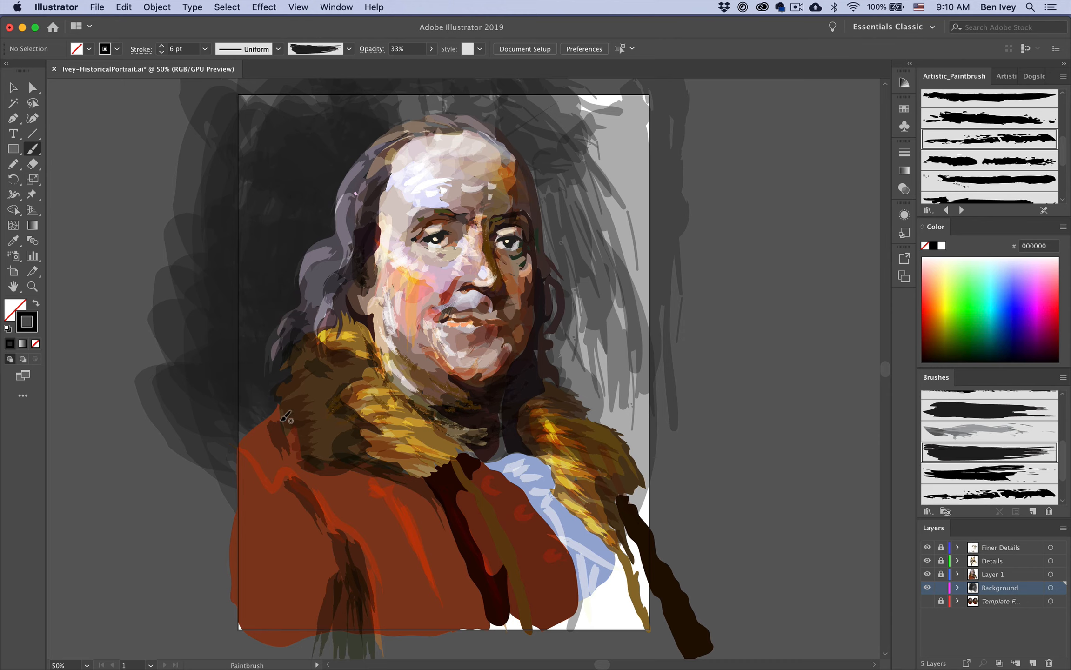
drag(281, 422, 350, 553)
drag(300, 302, 285, 380)
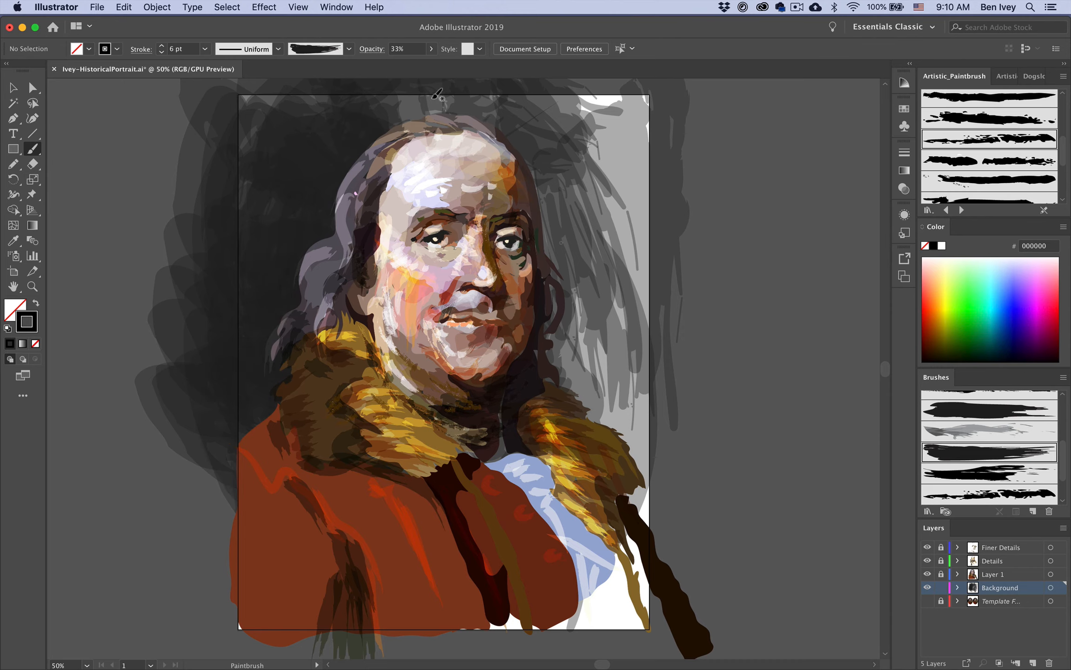
mouse_move(458, 106)
mouse_down()
mouse_move(535, 124)
mouse_move(621, 176)
mouse_up()
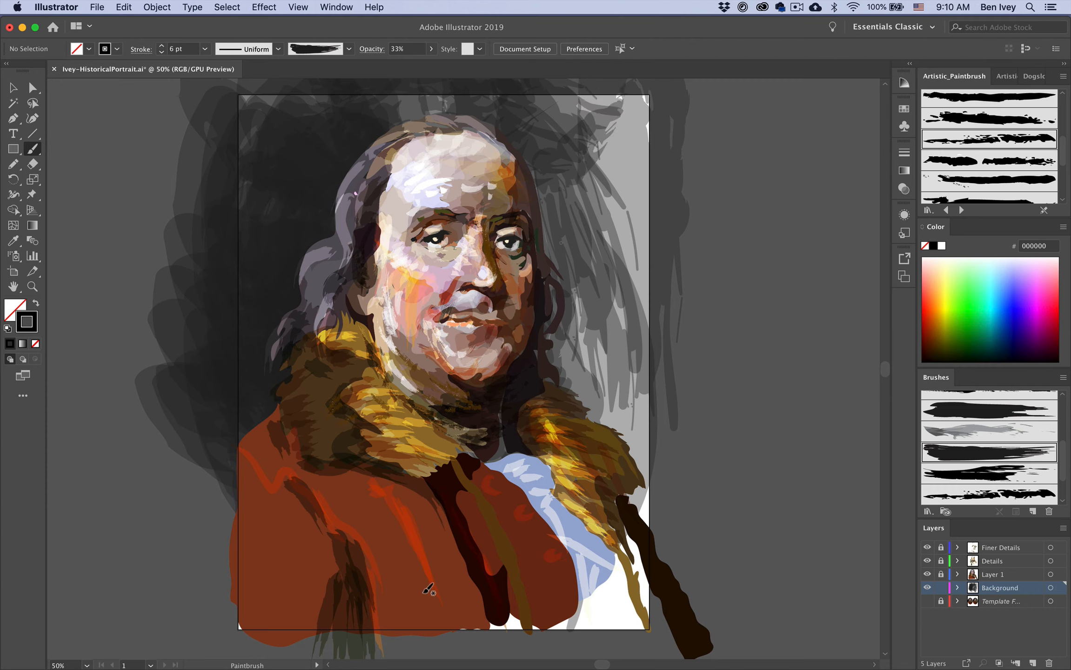
drag(661, 535, 661, 535)
mouse_move(554, 329)
mouse_down()
mouse_move(623, 453)
mouse_move(698, 493)
mouse_up()
Choose the feathery translucent grey brush, set its color to BE7F00 and paint strokes on the background right of the face
click(969, 434)
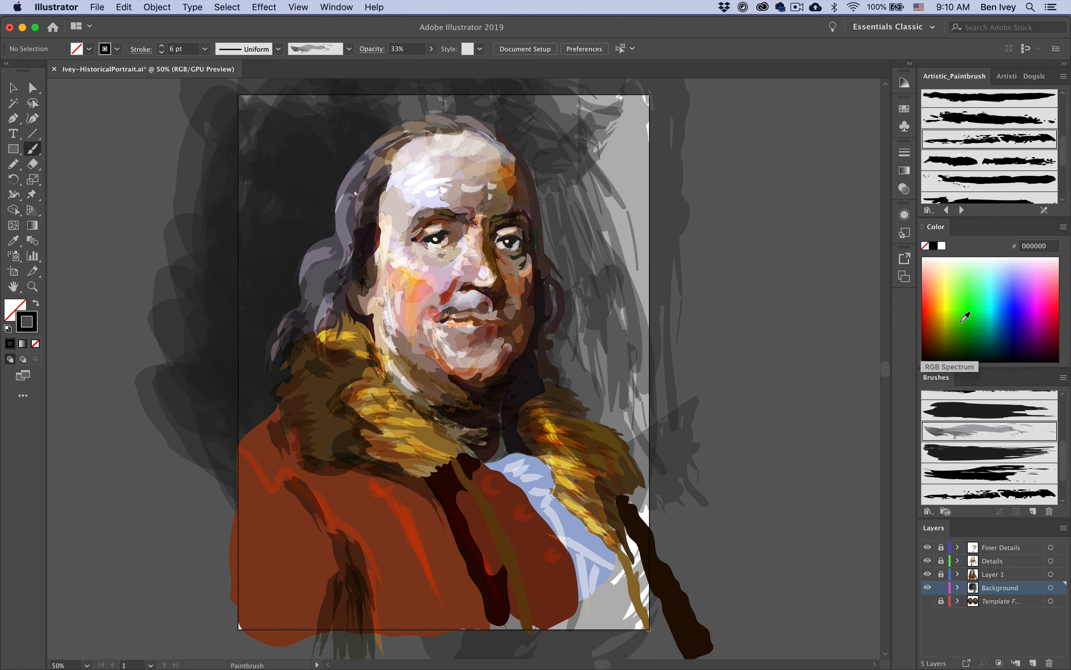
click(942, 310)
mouse_move(589, 326)
mouse_down()
mouse_move(550, 242)
mouse_move(588, 307)
mouse_up()
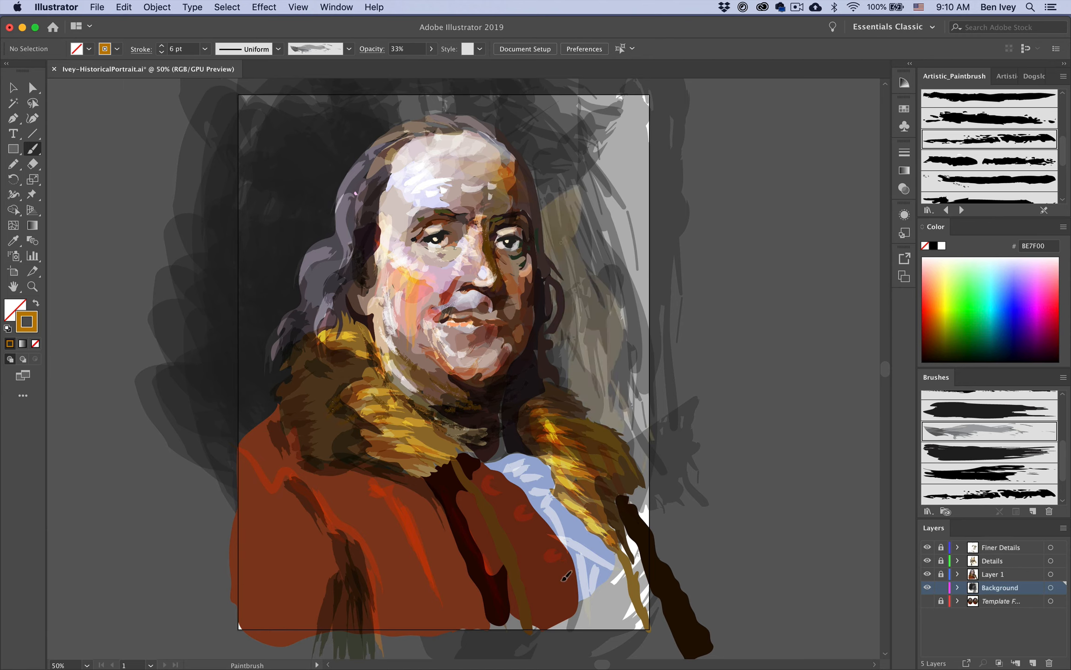
drag(510, 343, 505, 213)
drag(547, 481, 544, 343)
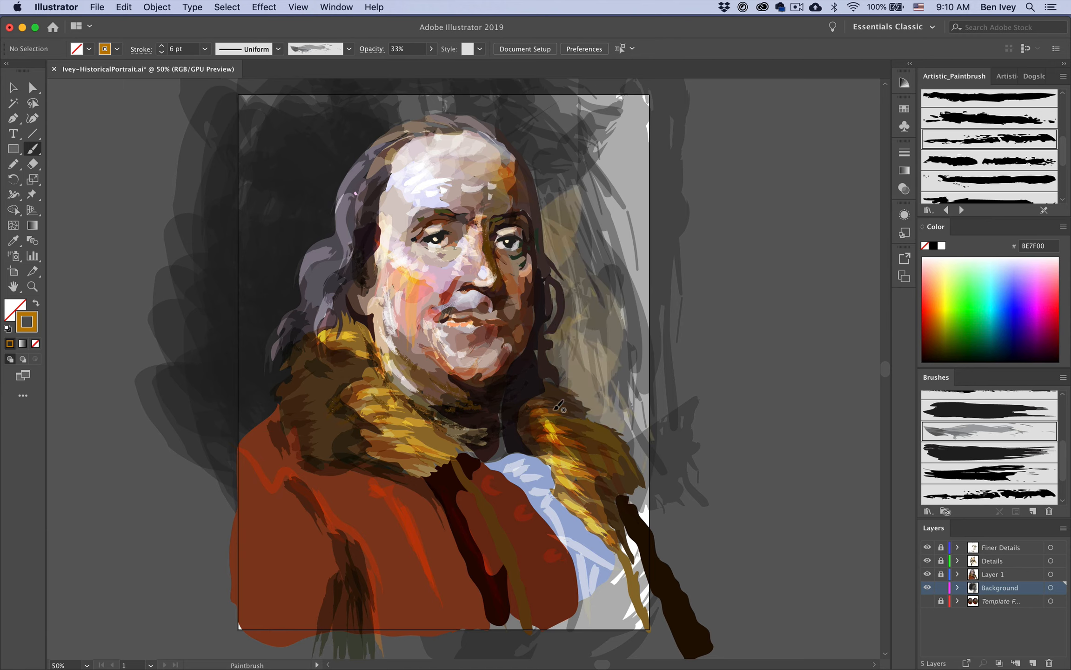
drag(566, 169, 550, 242)
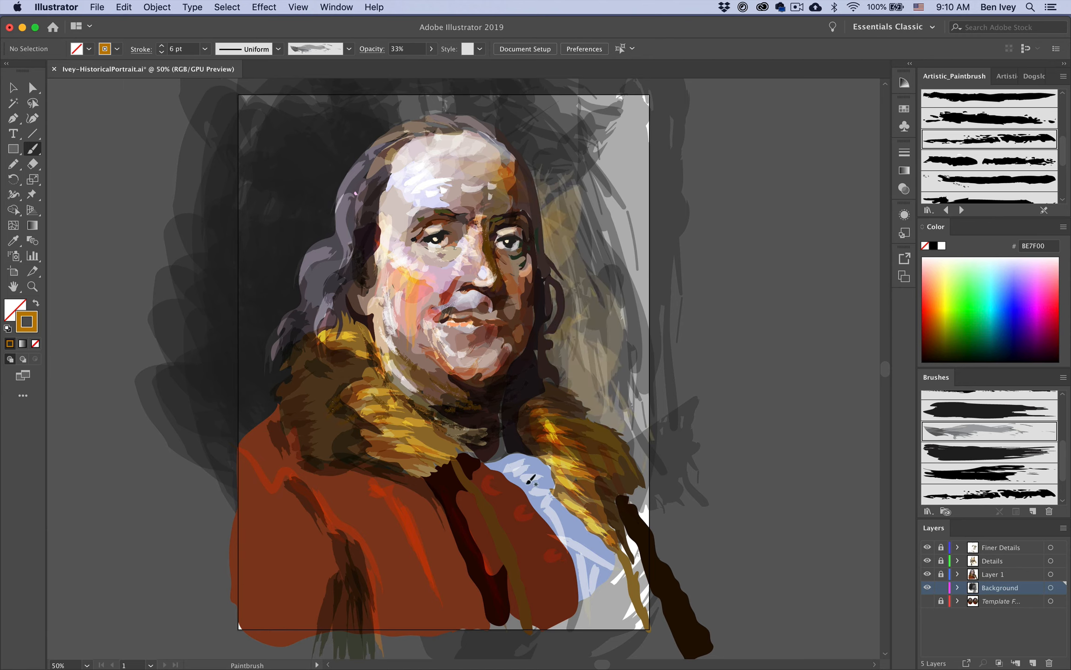
drag(536, 413, 561, 298)
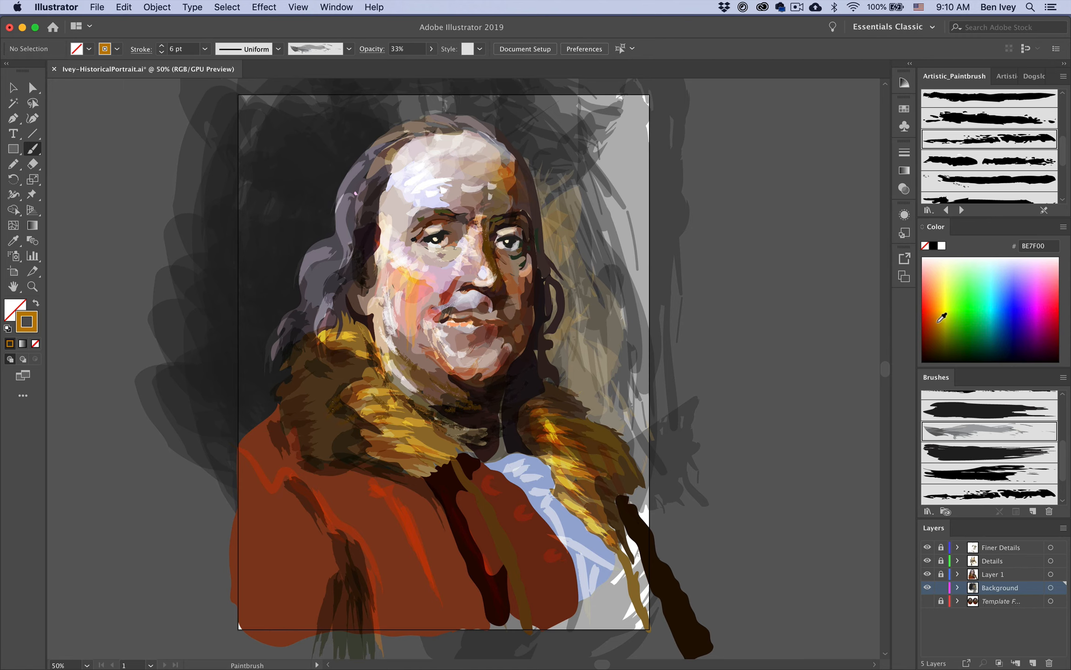
Return the stroke color to black, choose the solid dry-edged brush and paint strokes behind the hair on both sides of the head
drag(948, 311, 940, 341)
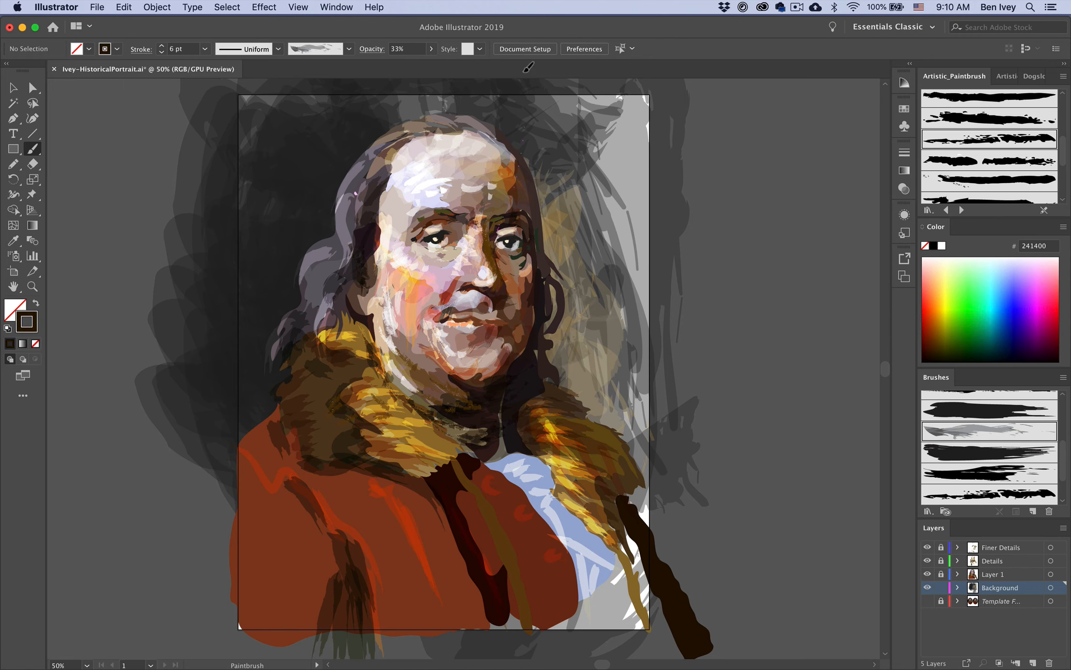
click(949, 345)
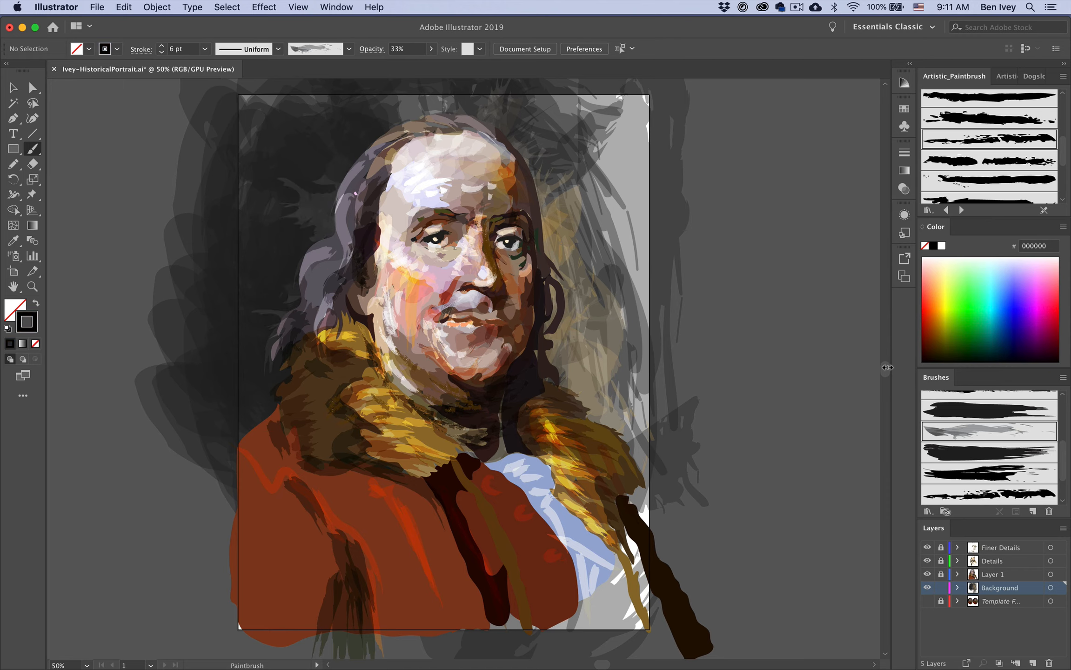
click(954, 408)
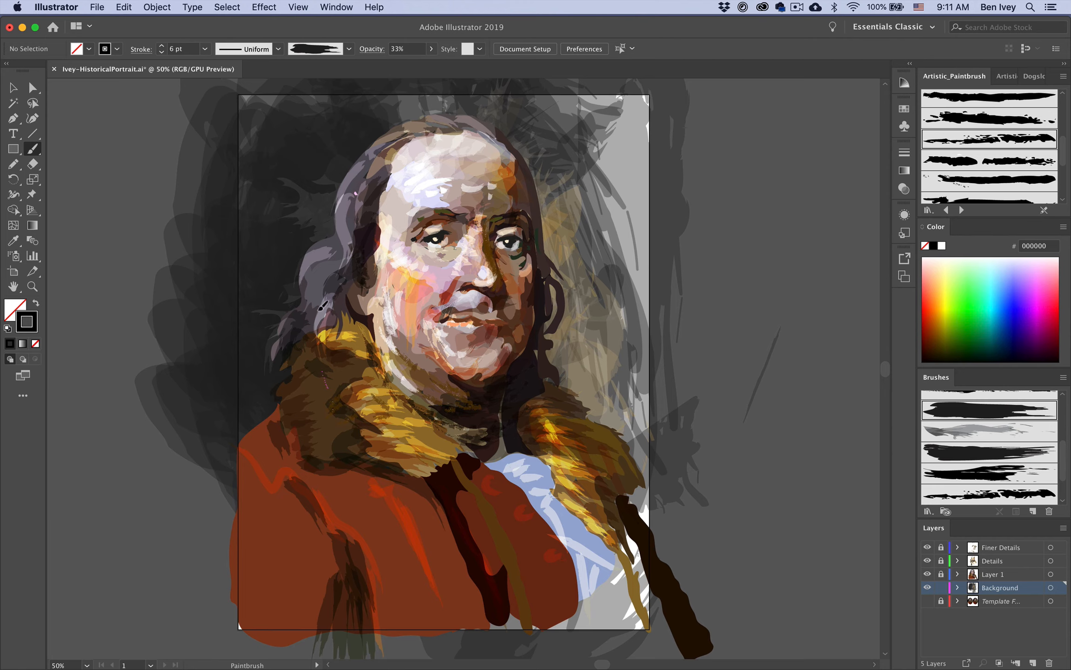
drag(319, 311, 361, 147)
drag(557, 336, 542, 147)
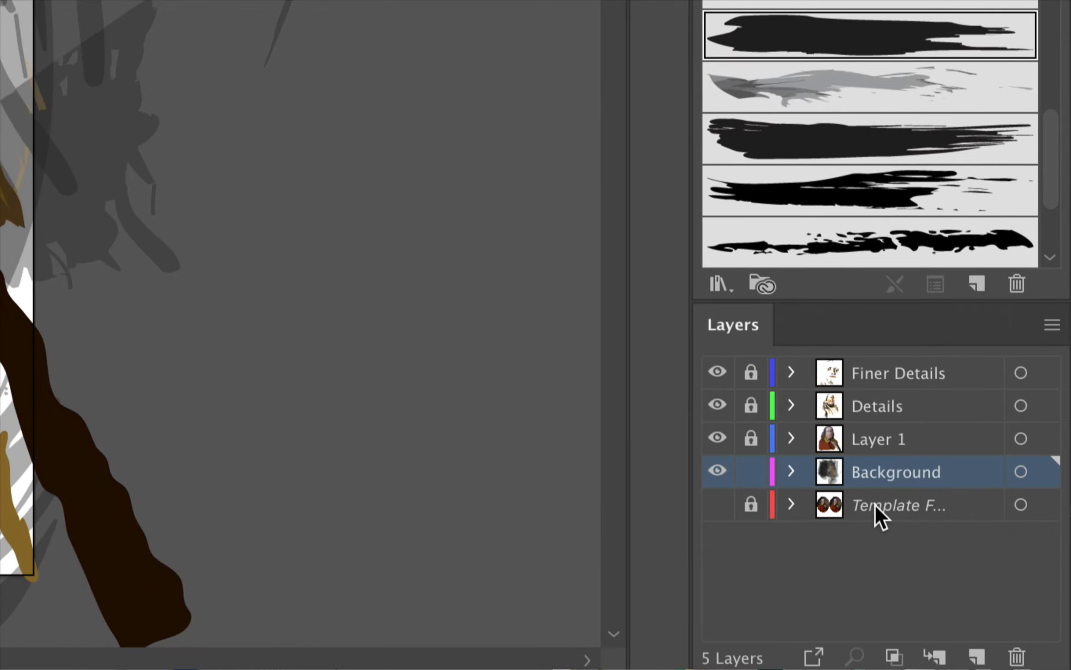
Delete the Template Franklin.png layer along with its artwork and lock the Background layer
click(888, 508)
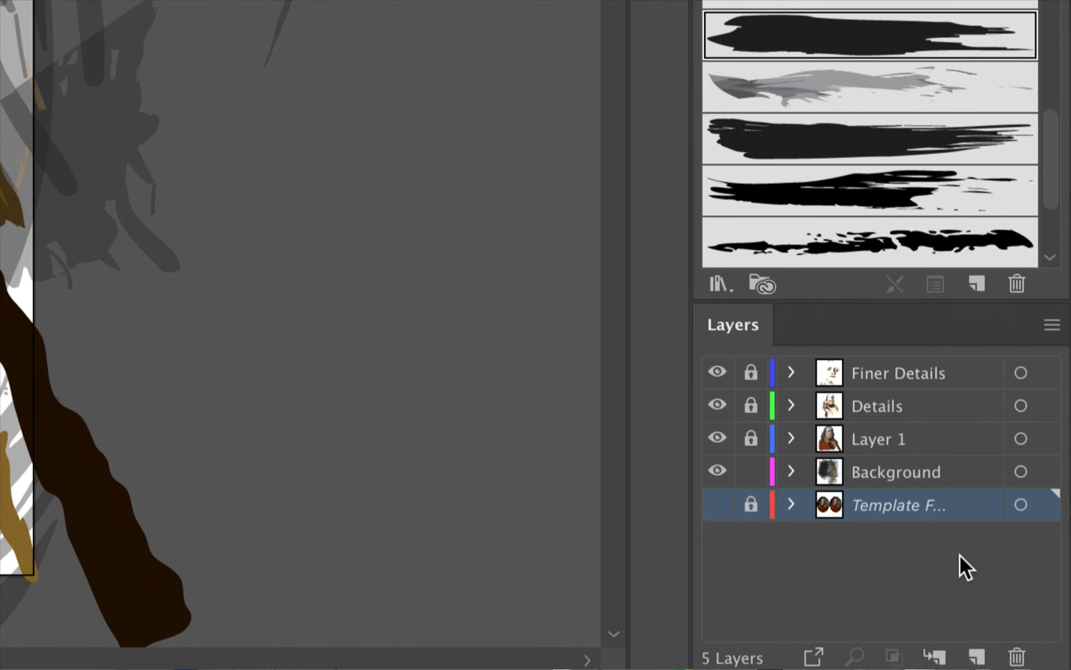
click(1017, 657)
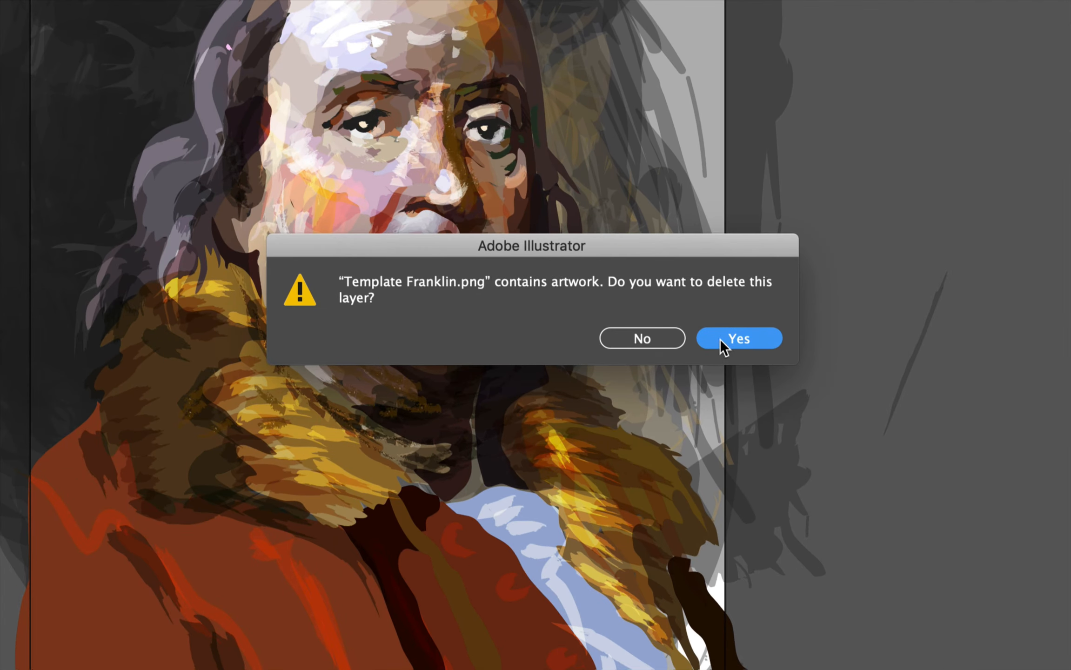
click(624, 341)
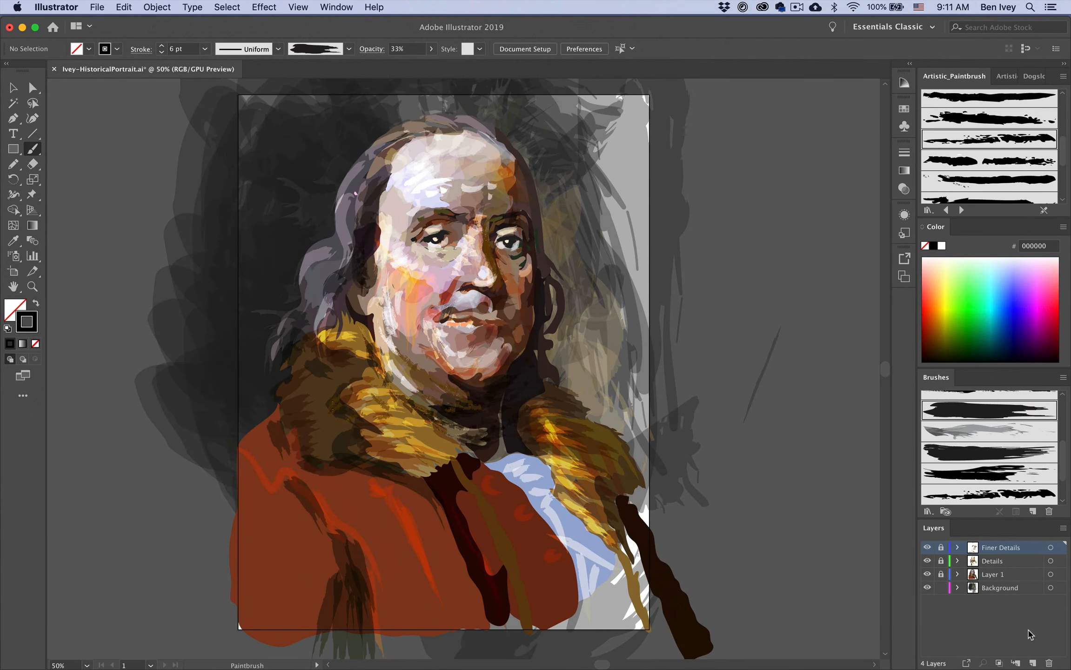
click(1030, 634)
click(942, 588)
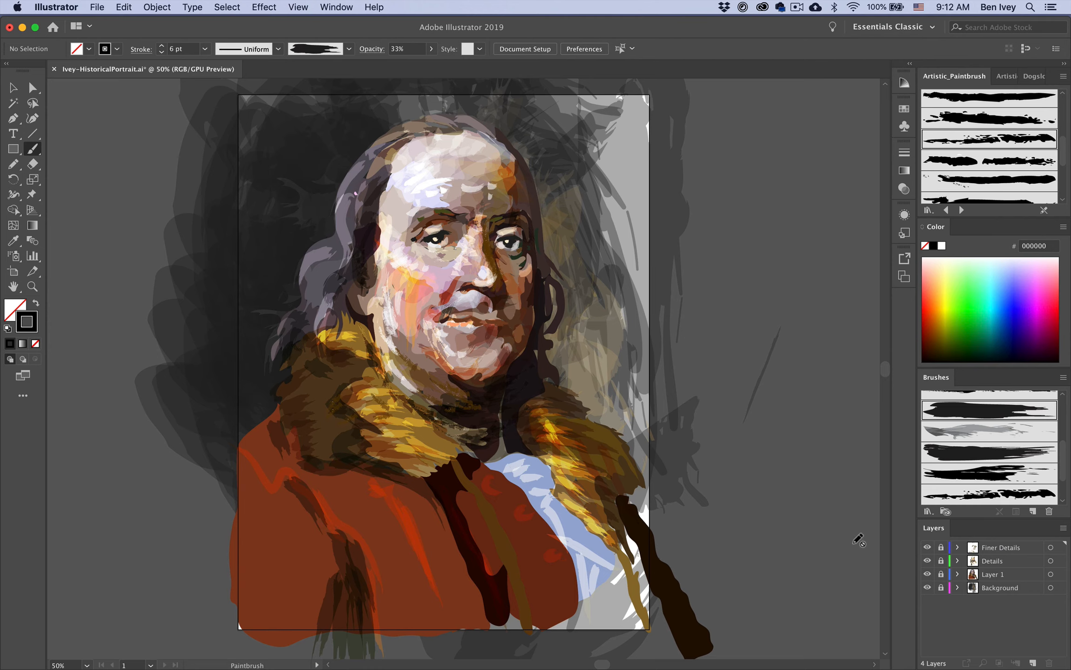
Unlock the Finer Details layer and sign initials with the Pencil tool on the coat's lower left, using the default 1 pt stroke
click(13, 163)
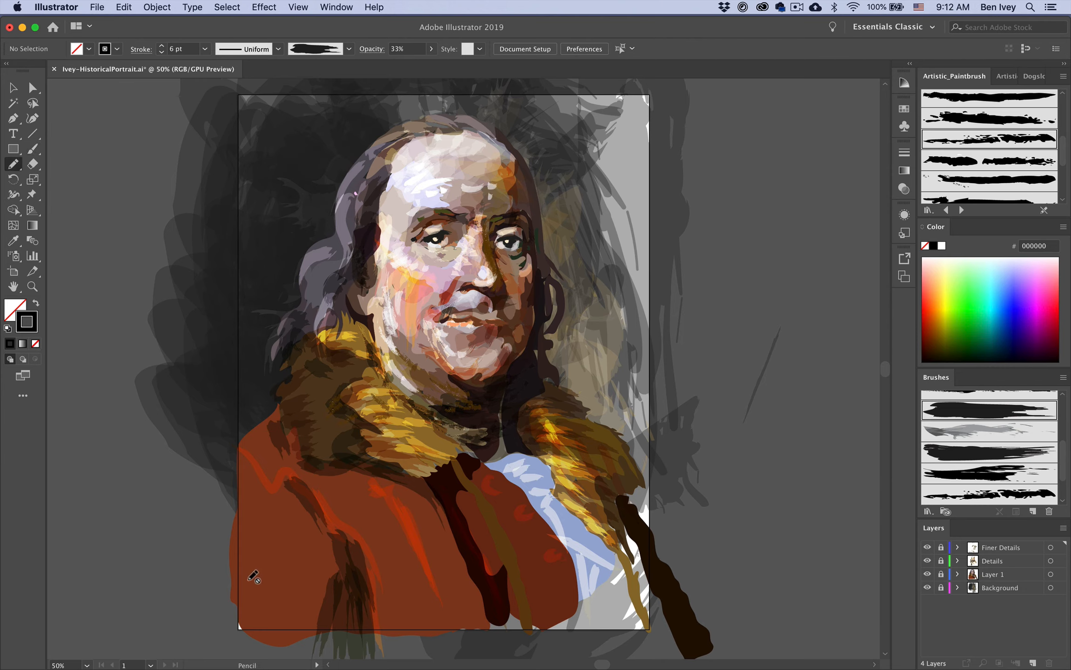
click(946, 549)
drag(264, 592, 282, 580)
key(super+z)
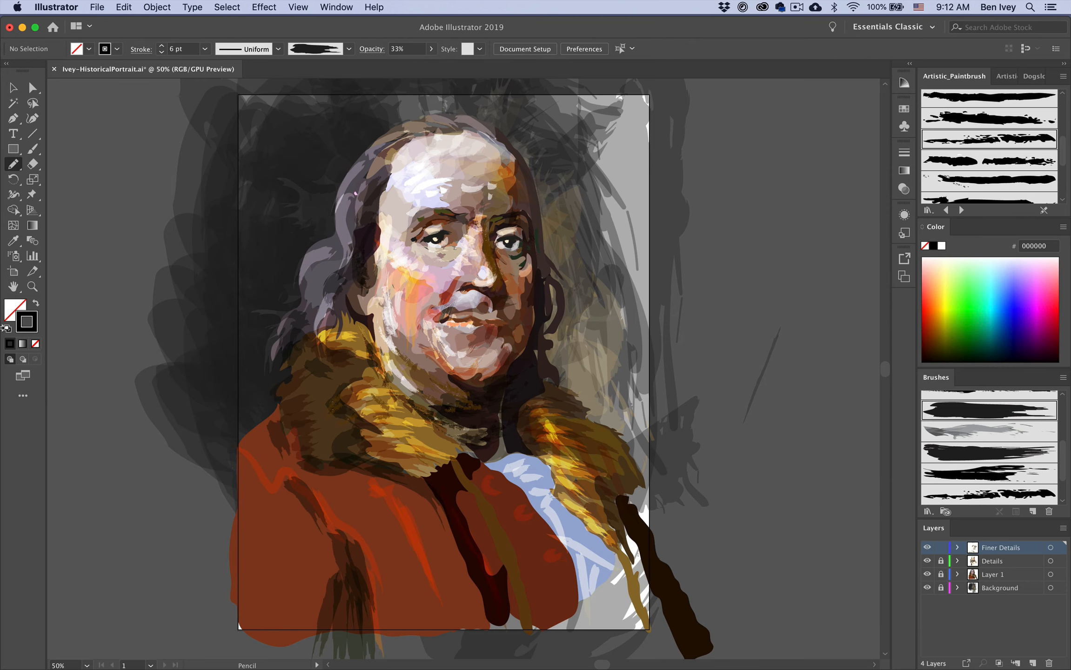
click(7, 328)
mouse_move(266, 566)
mouse_down()
mouse_move(269, 590)
mouse_move(314, 604)
mouse_up()
Select the signature, set its stroke color to white (FFFFFF) and deselect it
click(13, 87)
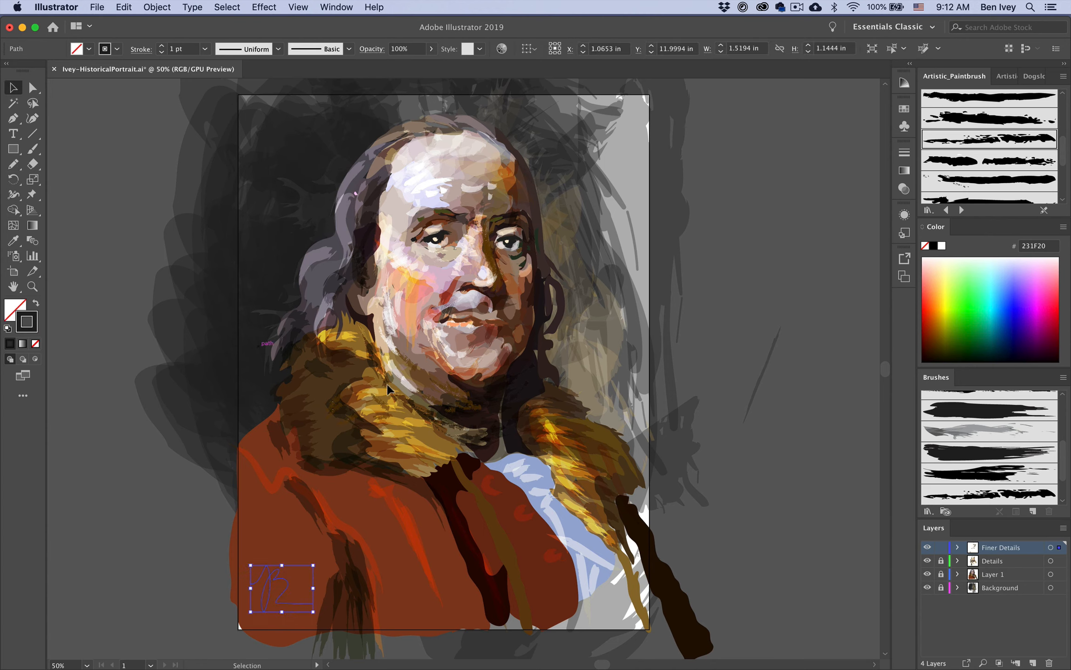
click(949, 257)
click(782, 289)
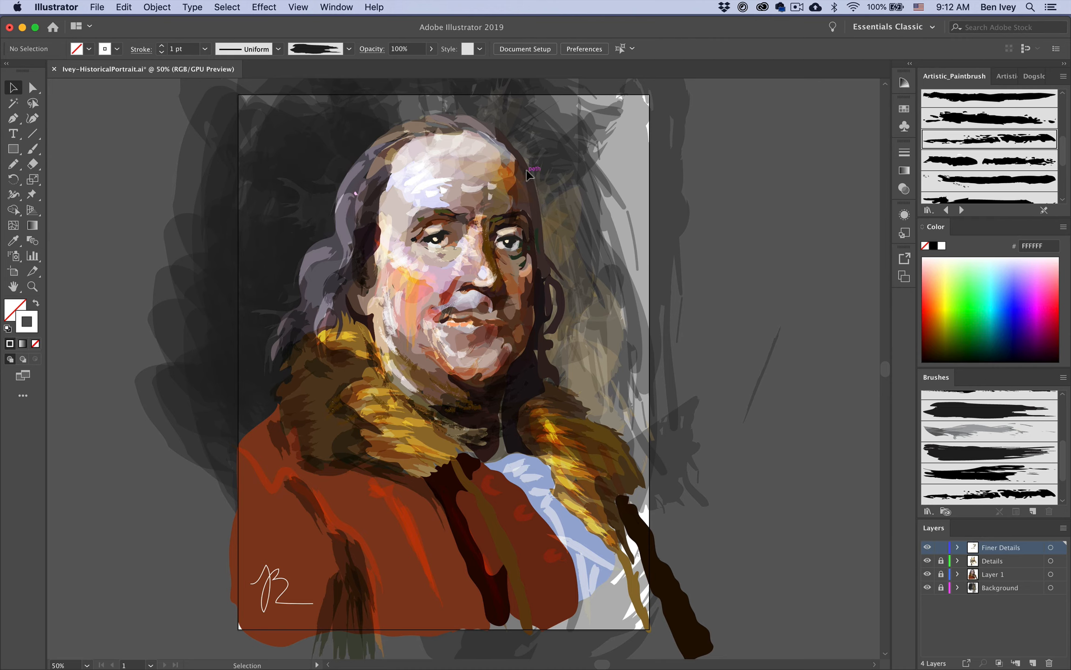
click(97, 7)
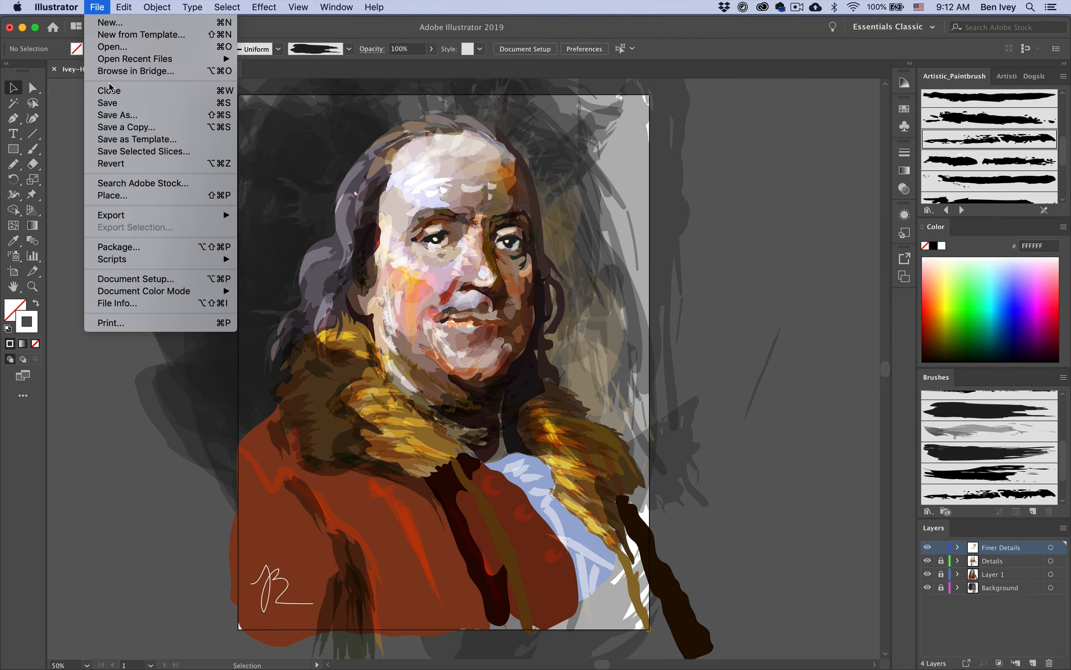
click(116, 115)
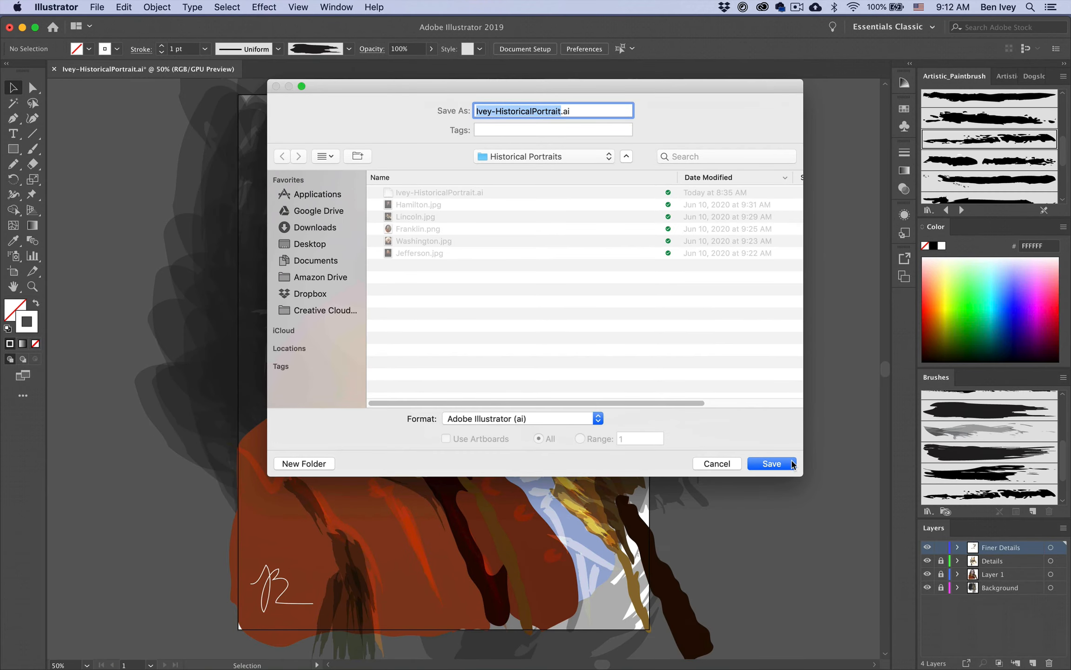
click(793, 465)
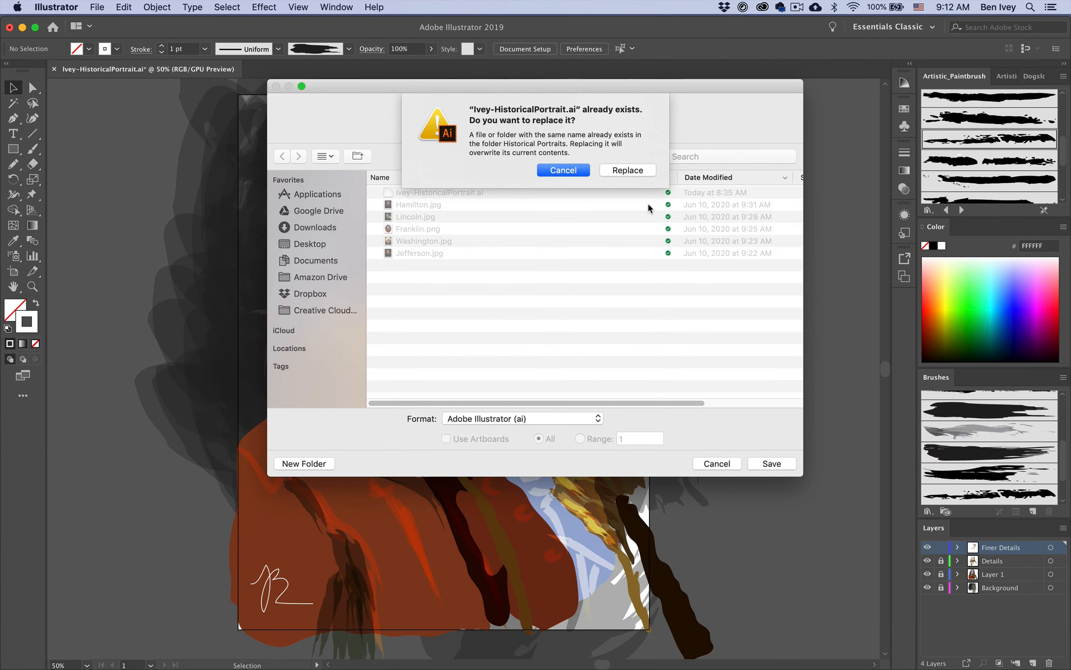
click(575, 179)
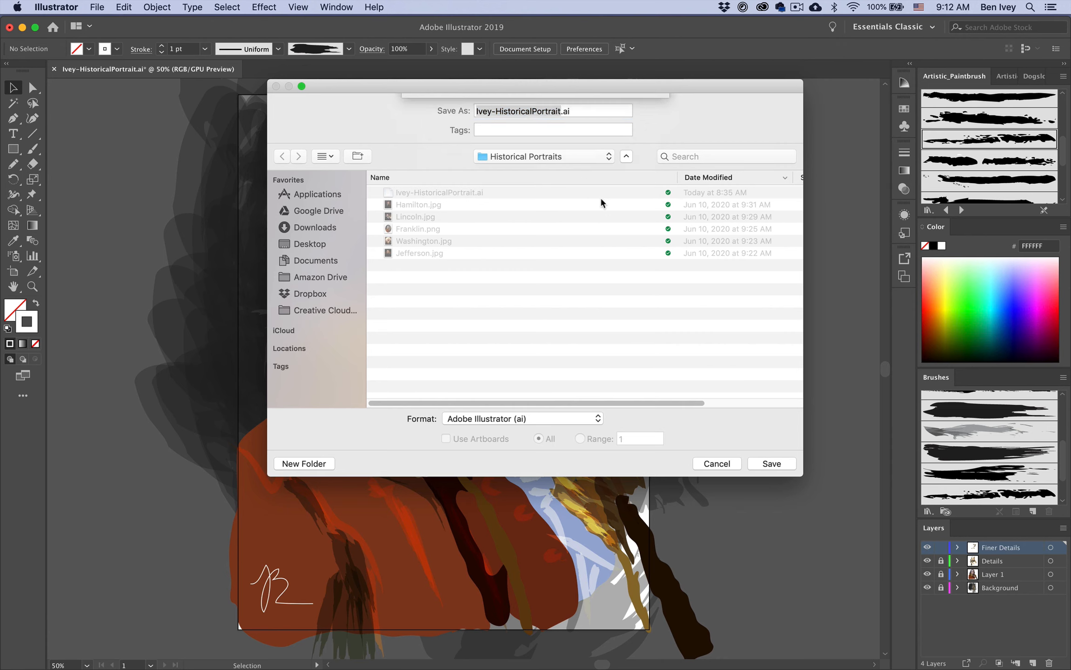
click(717, 463)
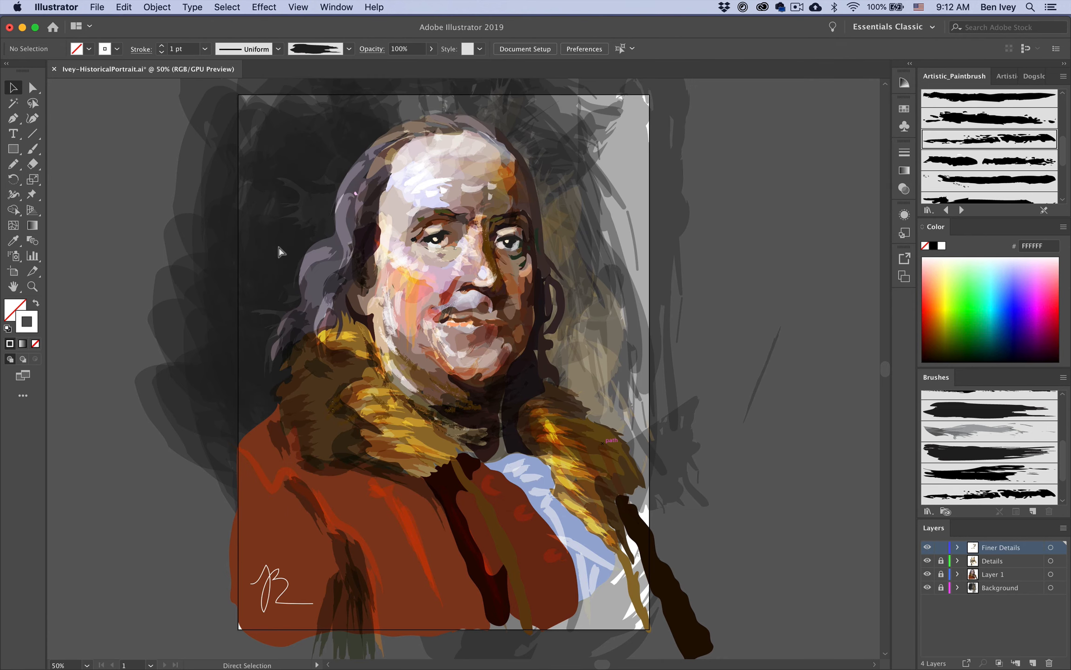